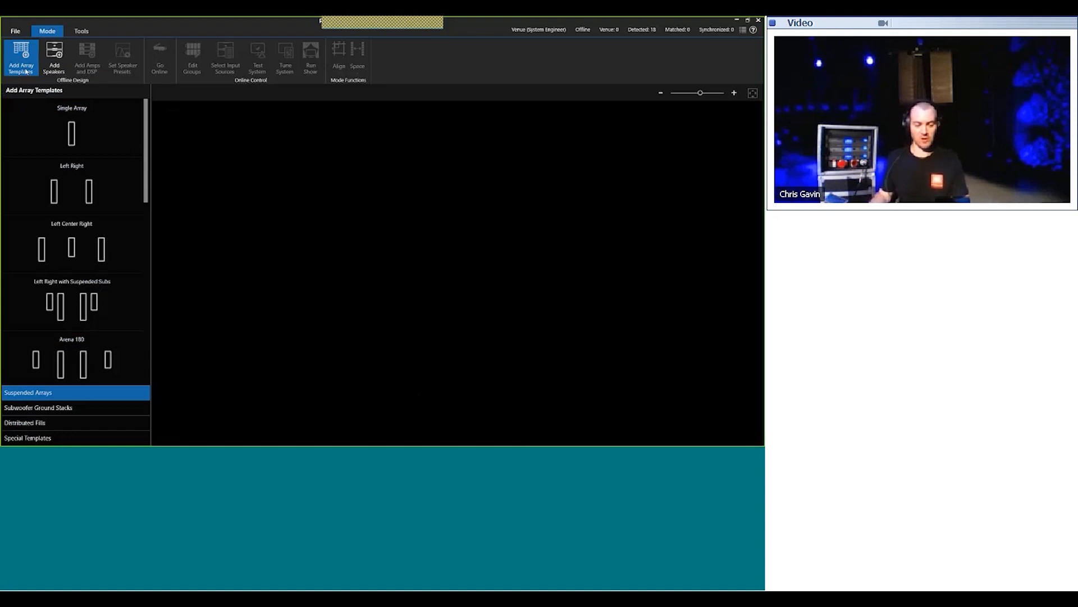
Step: Examine the array templates under Suspended Arrays, Subwoofer Ground Stacks, Distributed Fills and Special Templates, ending on Suspended Arrays
{"action": "left_click", "coordinate": [48, 63]}
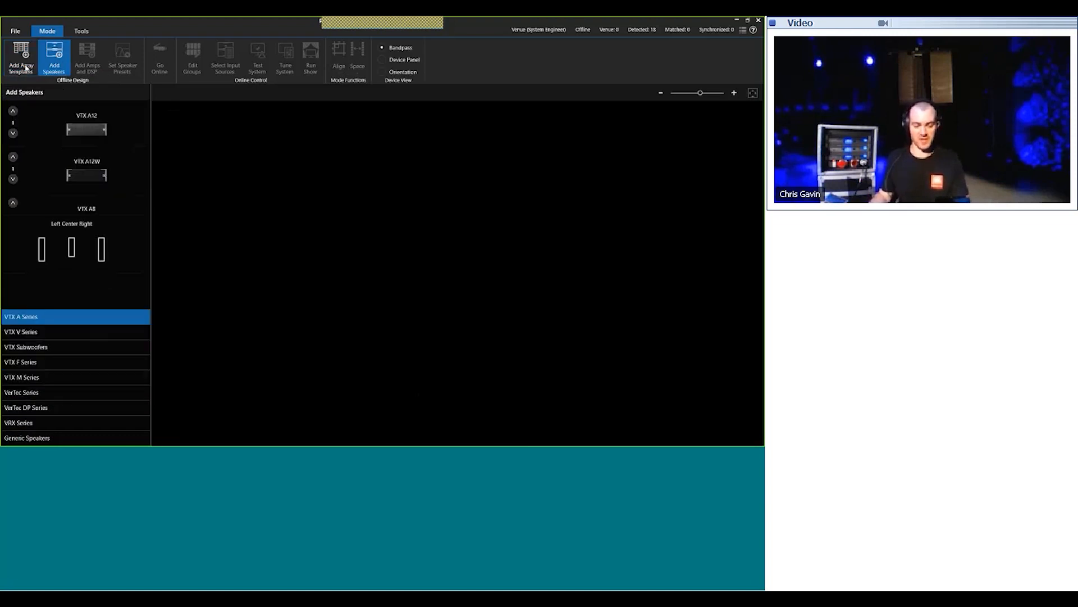
{"action": "left_click", "coordinate": [22, 65]}
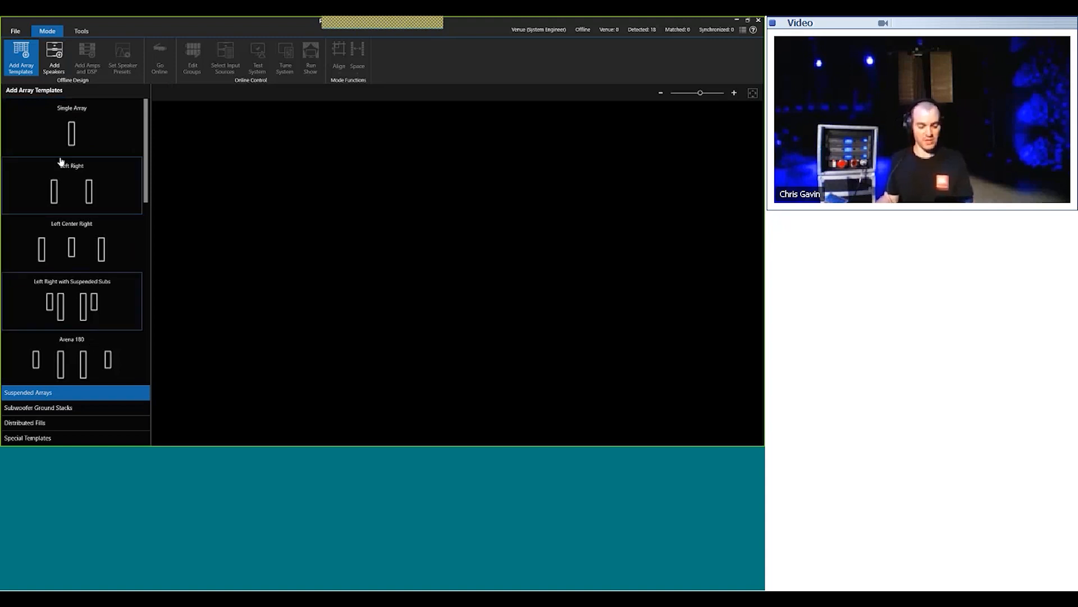
{"action": "scroll", "coordinate": [96, 224], "scroll_direction": "down", "scroll_amount": 5}
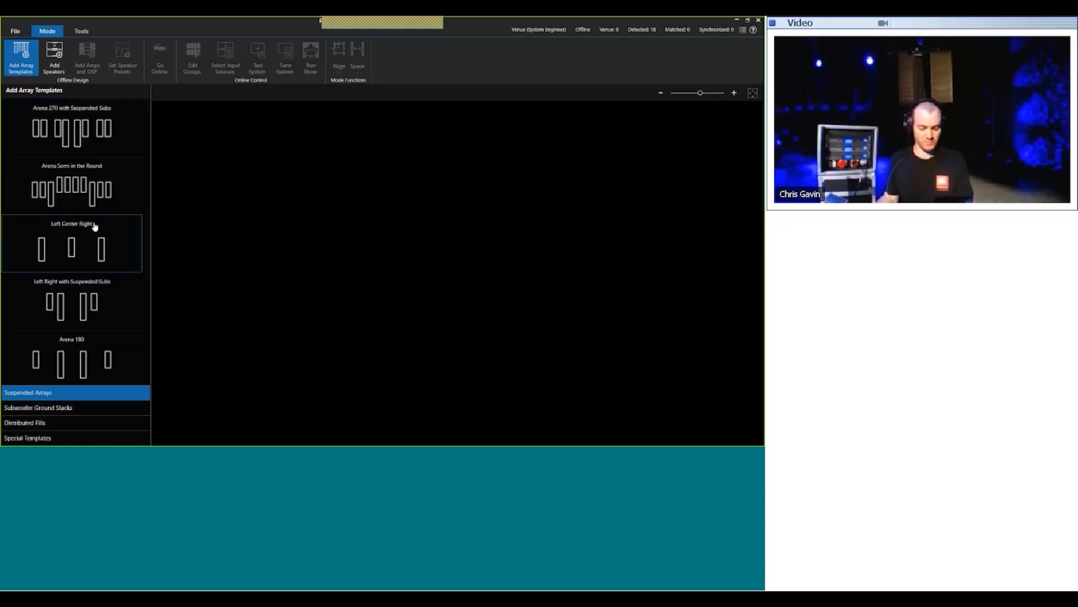
{"action": "scroll", "coordinate": [95, 224], "scroll_direction": "up", "scroll_amount": 5}
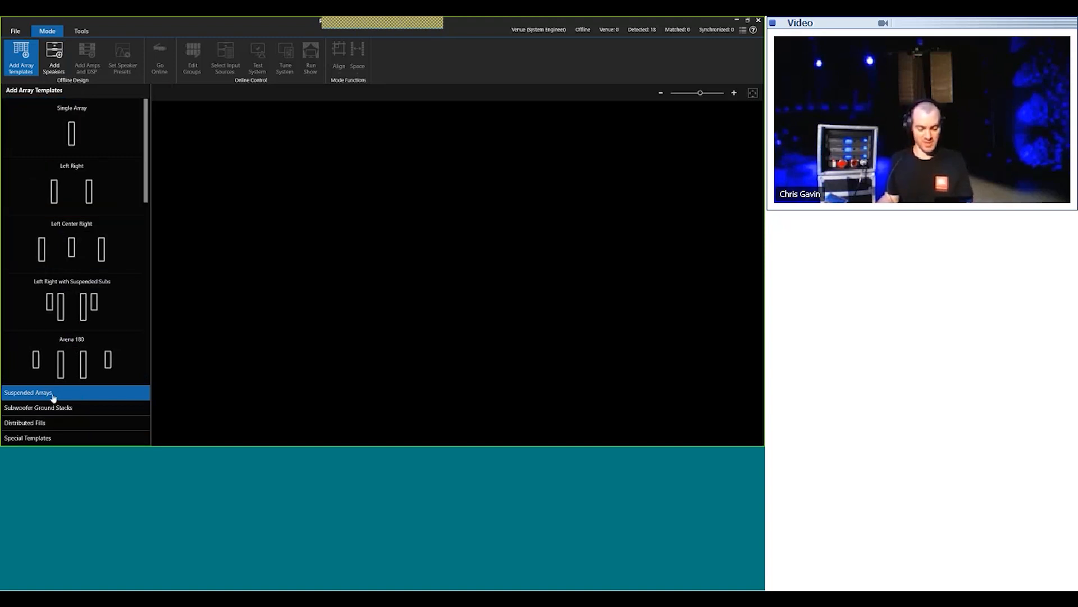
{"action": "left_click", "coordinate": [84, 407]}
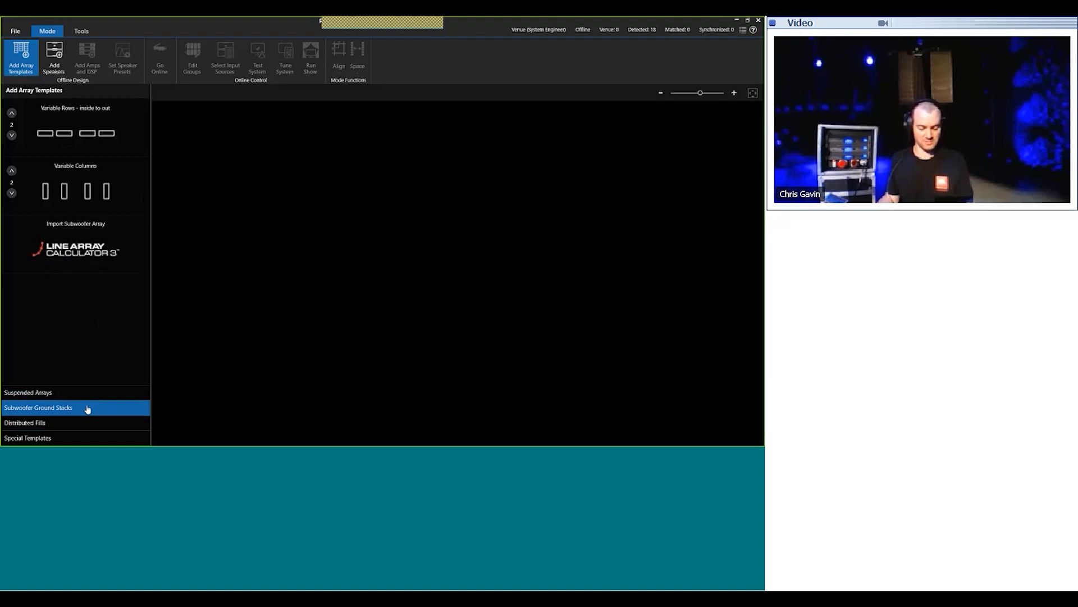
{"action": "left_click", "coordinate": [76, 429]}
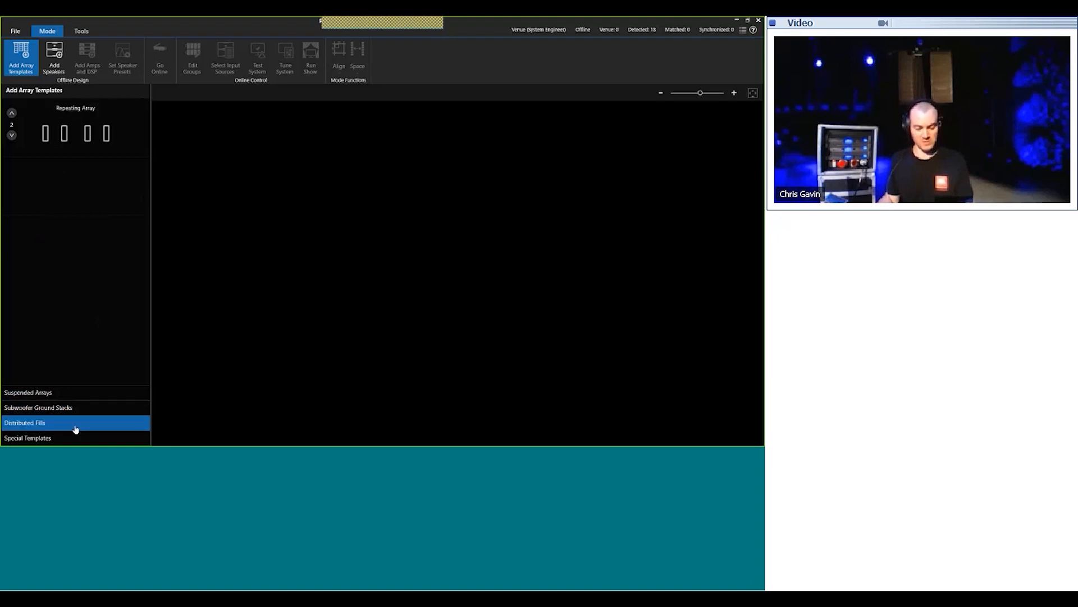
{"action": "left_click", "coordinate": [77, 439]}
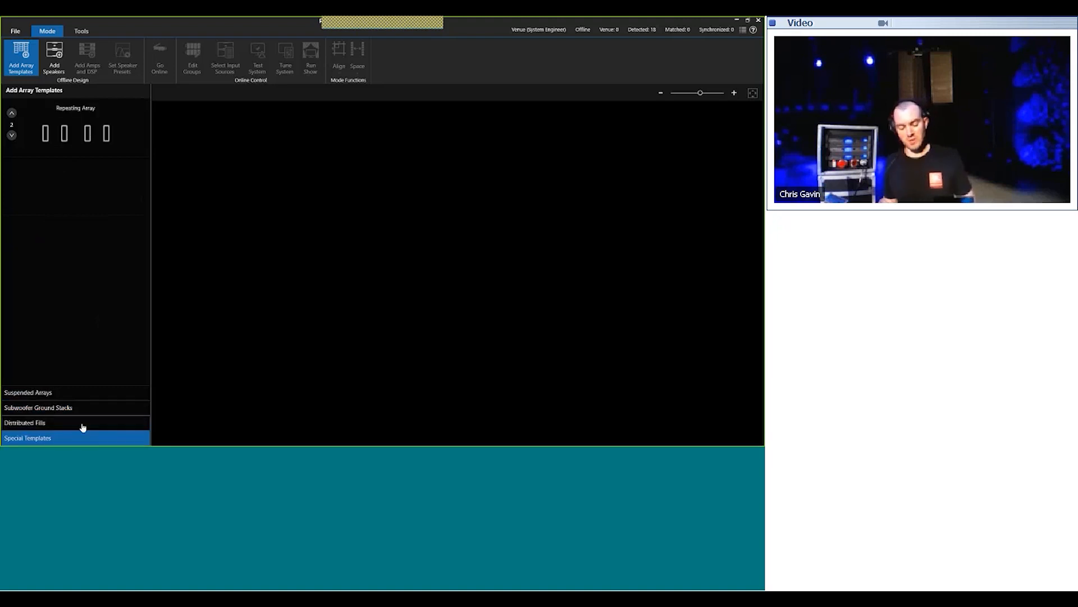
{"action": "left_click", "coordinate": [91, 395]}
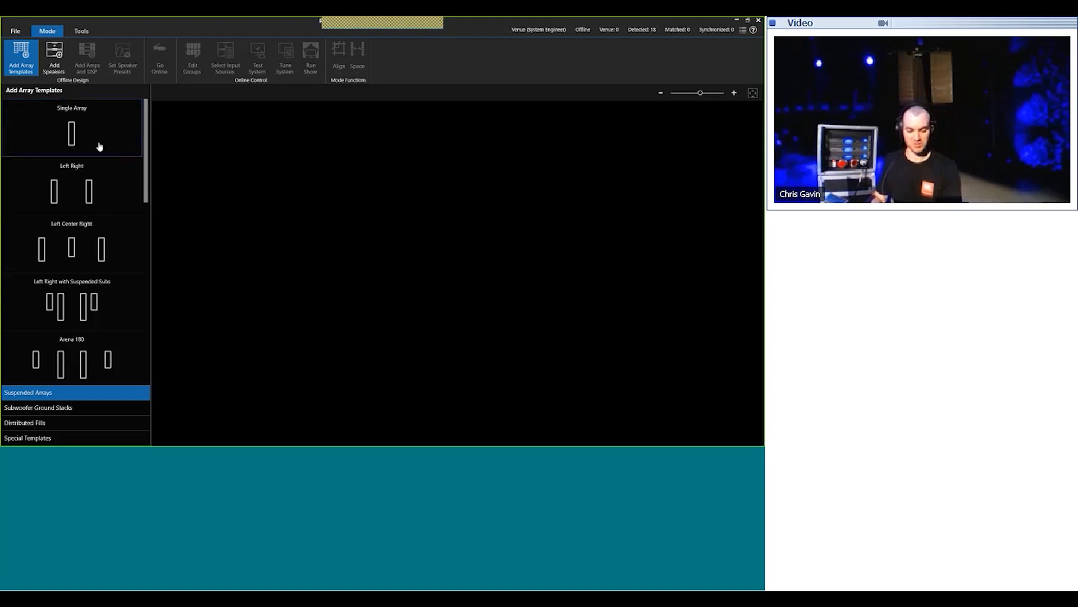
Step: Add the Left Right suspended array template to the empty workspace
{"action": "scroll", "coordinate": [109, 248], "scroll_direction": "down", "scroll_amount": 3}
{"action": "scroll", "coordinate": [113, 213], "scroll_direction": "up", "scroll_amount": 3}
{"action": "scroll", "coordinate": [97, 290], "scroll_direction": "down", "scroll_amount": 10}
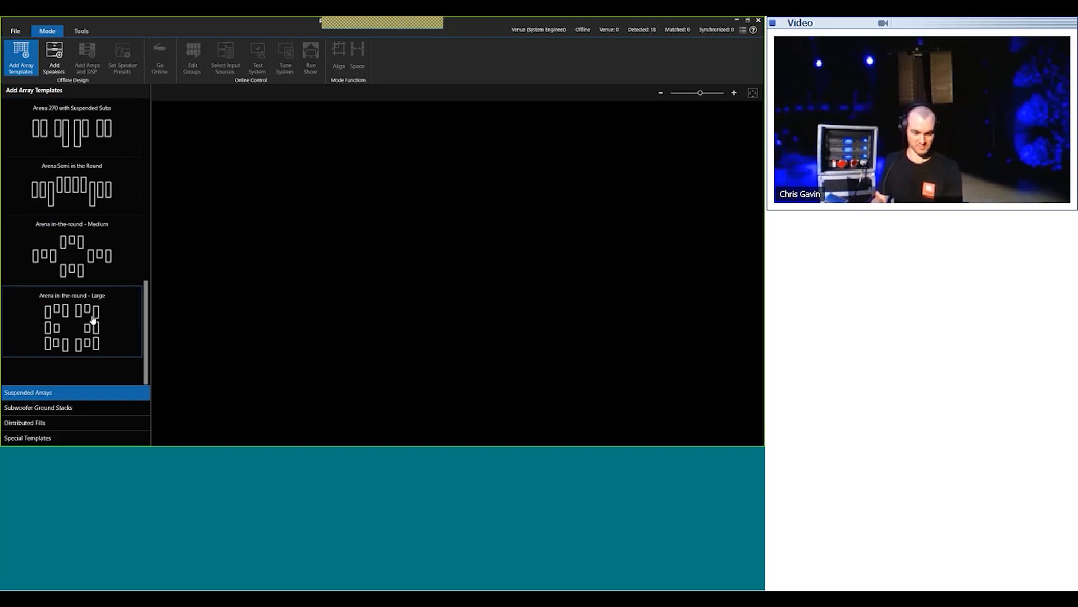
{"action": "scroll", "coordinate": [94, 321], "scroll_direction": "up", "scroll_amount": 10}
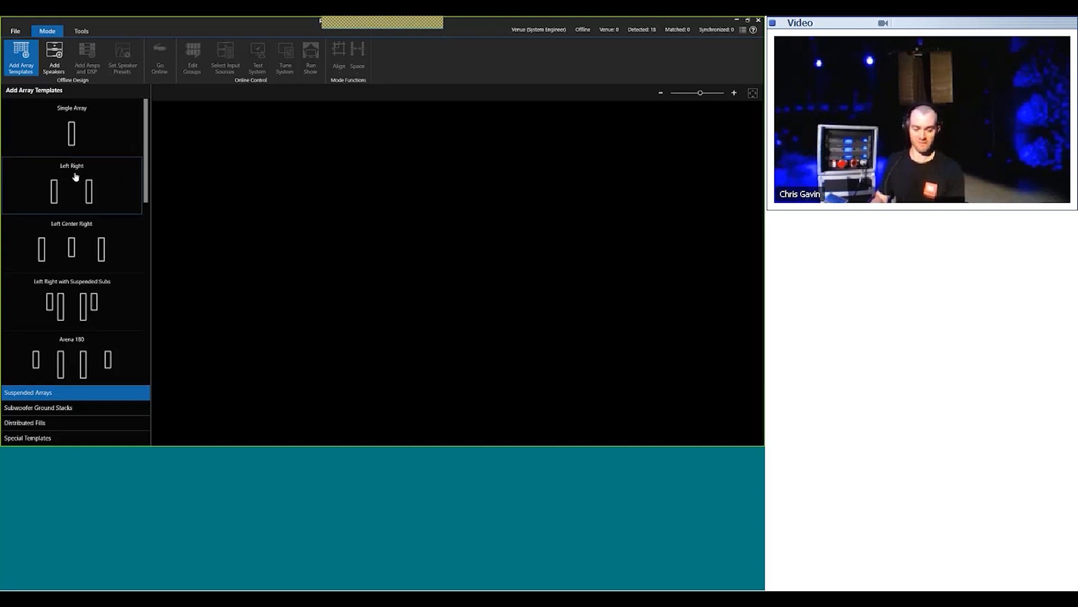
{"action": "left_click_drag", "start_coordinate": [403, 213], "coordinate": [407, 212]}
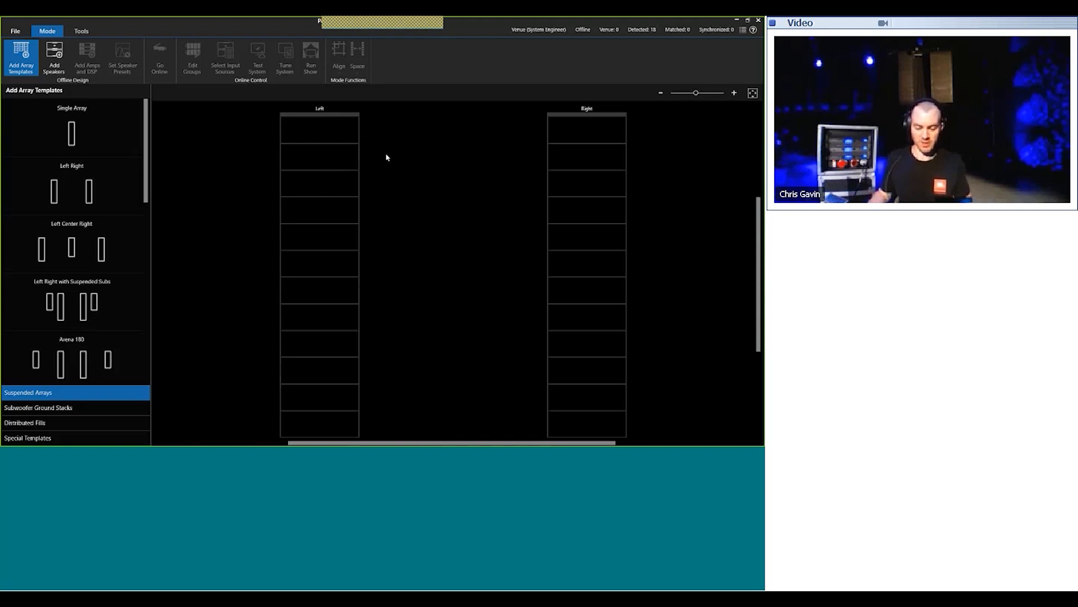
{"action": "left_click_drag", "start_coordinate": [387, 157], "coordinate": [454, 170]}
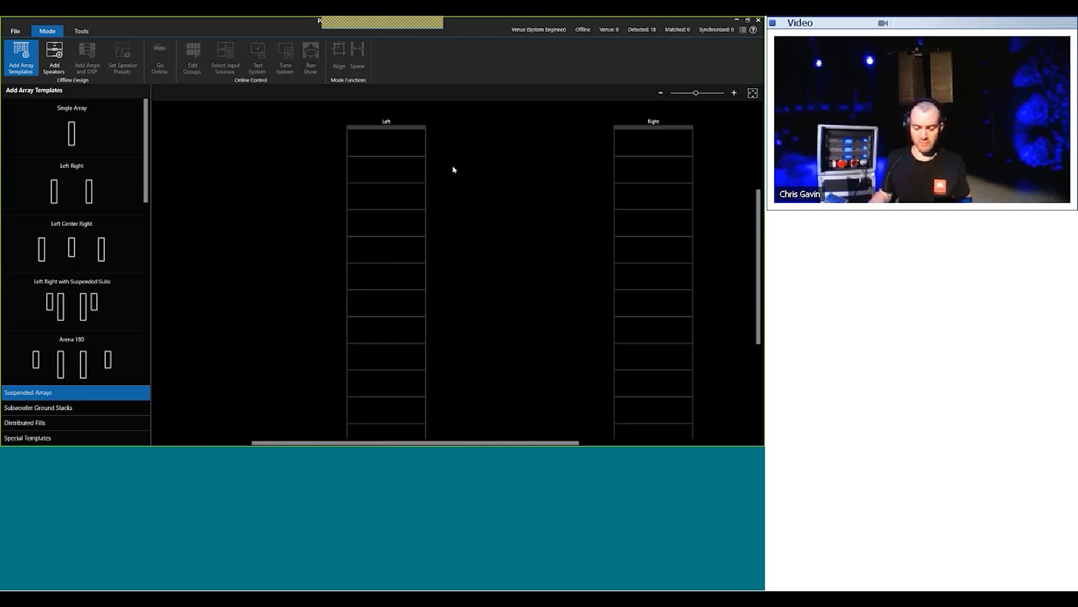
{"action": "mouse_move", "coordinate": [758, 217]}
{"action": "left_mouse_down"}
{"action": "mouse_move", "coordinate": [758, 230]}
{"action": "mouse_move", "coordinate": [758, 207]}
{"action": "left_mouse_up"}
{"action": "mouse_move", "coordinate": [541, 444]}
{"action": "left_mouse_down"}
{"action": "mouse_move", "coordinate": [489, 443]}
{"action": "mouse_move", "coordinate": [552, 445]}
{"action": "left_mouse_up"}
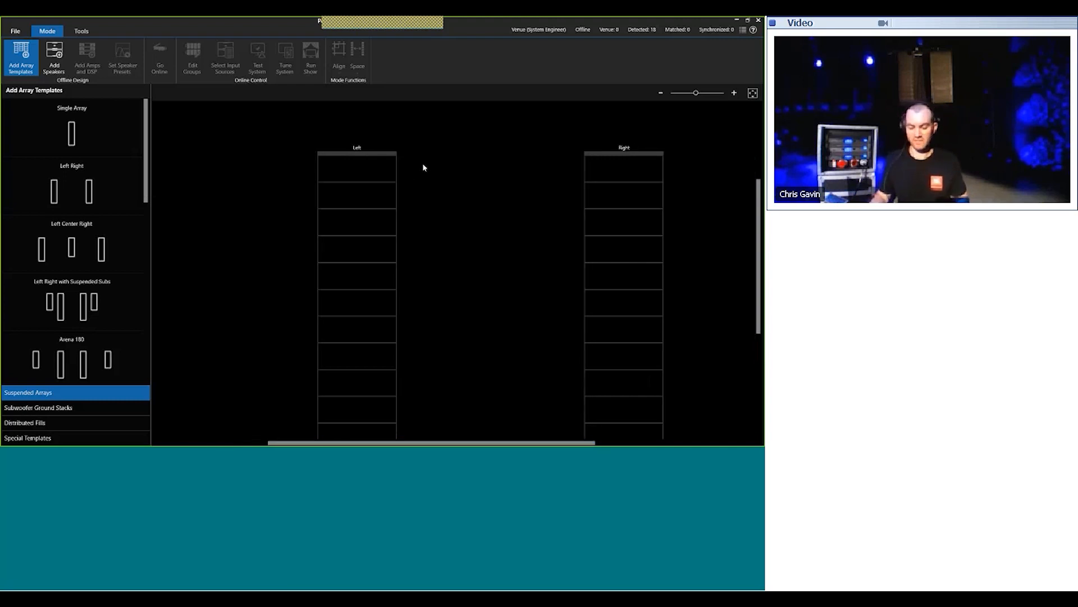
{"action": "double_click", "coordinate": [384, 152]}
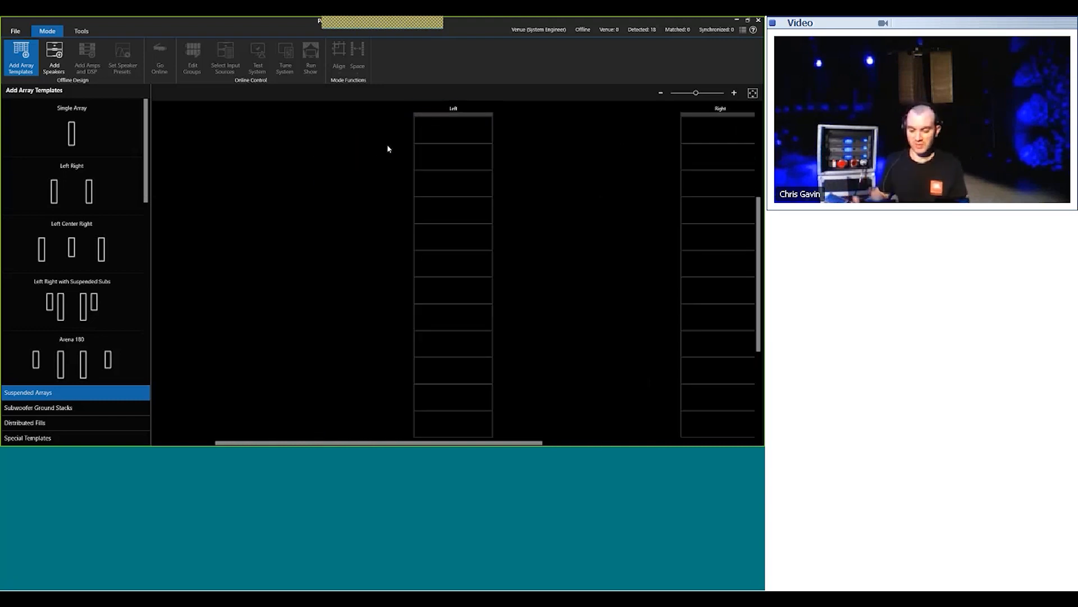
{"action": "double_click", "coordinate": [569, 191]}
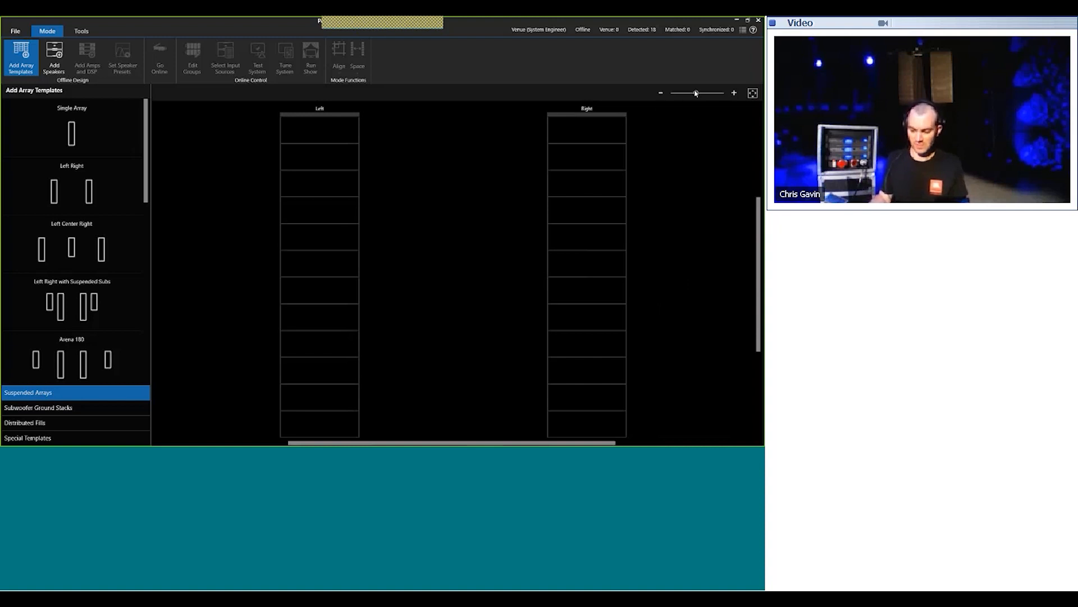
{"action": "left_click_drag", "start_coordinate": [696, 94], "coordinate": [688, 95]}
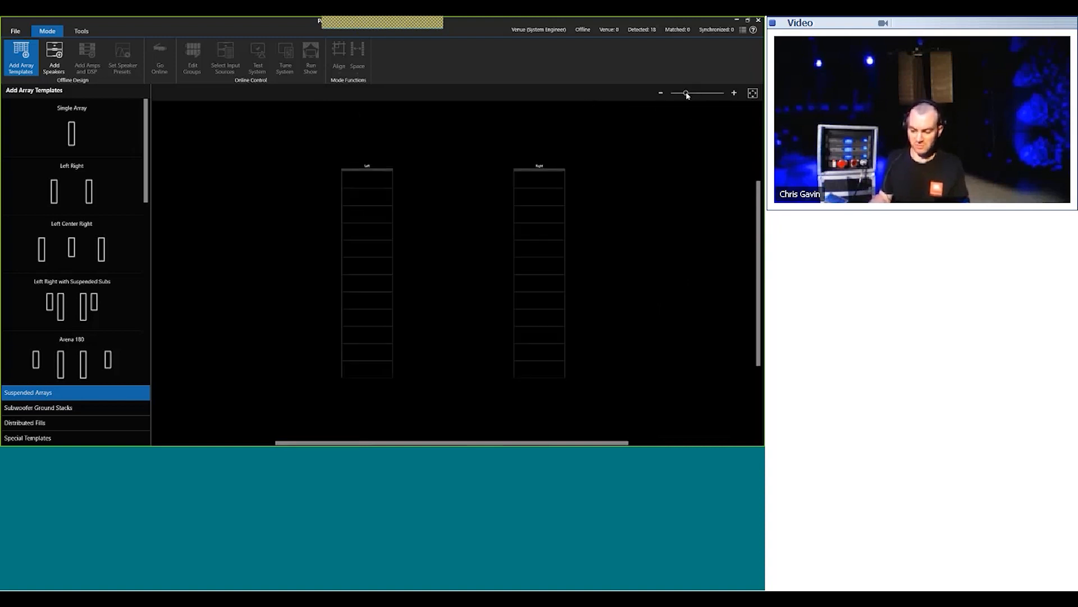
{"action": "left_click", "coordinate": [753, 94]}
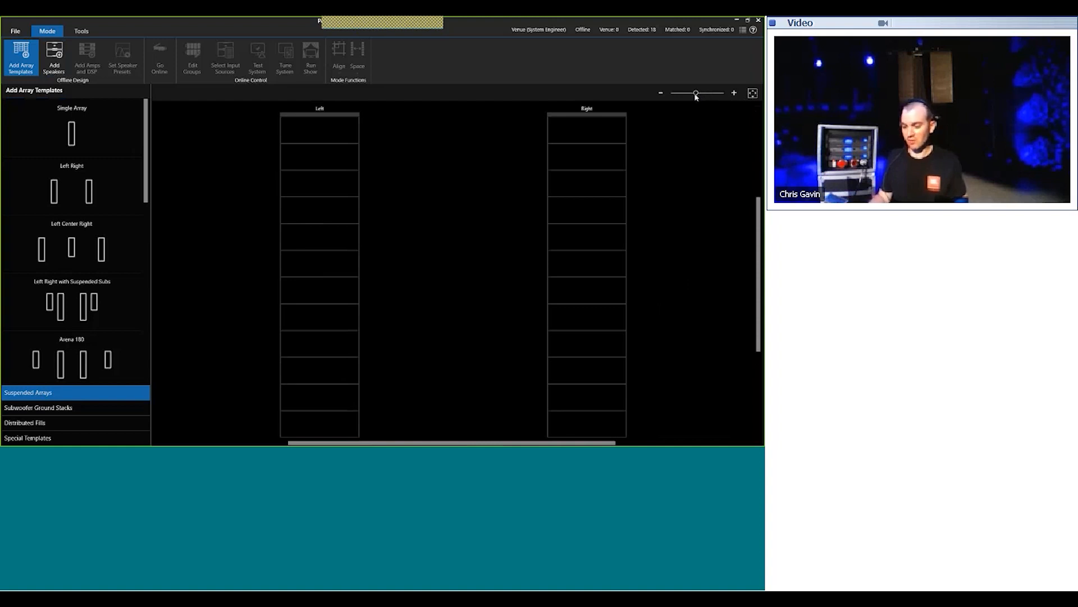
Step: Add the Variable Rows - inside to out subwoofer ground stack template with 4 rows below the suspended arrays
{"action": "left_click_drag", "start_coordinate": [696, 96], "coordinate": [689, 99]}
{"action": "scroll", "coordinate": [664, 188], "scroll_direction": "down", "scroll_amount": 4}
{"action": "scroll", "coordinate": [354, 289], "scroll_direction": "down", "scroll_amount": 1}
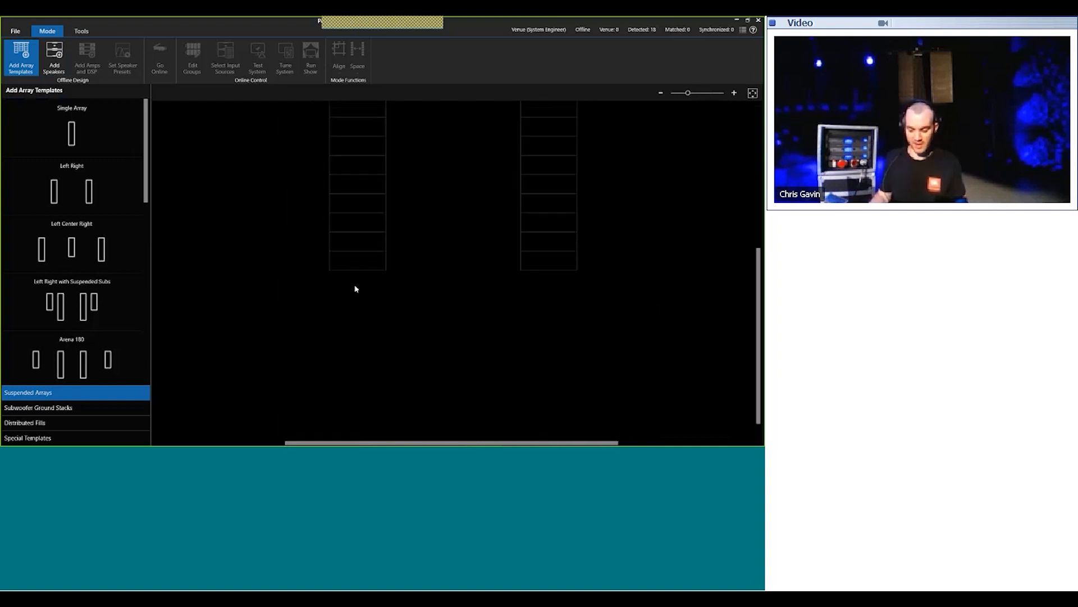
{"action": "scroll", "coordinate": [355, 289], "scroll_direction": "down", "scroll_amount": 1}
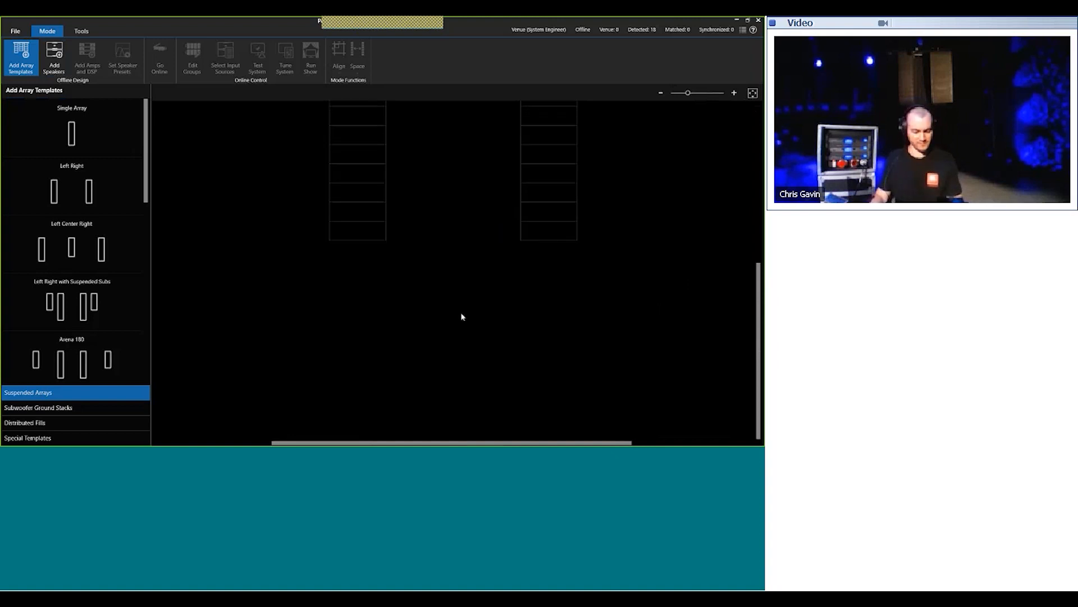
{"action": "left_click", "coordinate": [70, 409]}
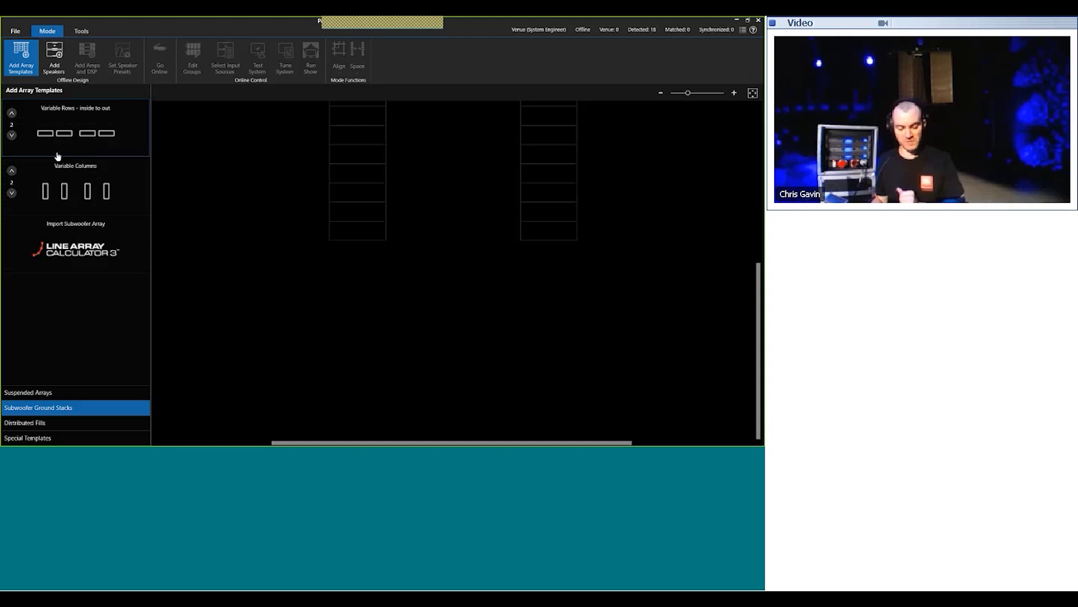
{"action": "left_click", "coordinate": [11, 112]}
{"action": "left_click", "coordinate": [11, 112]}
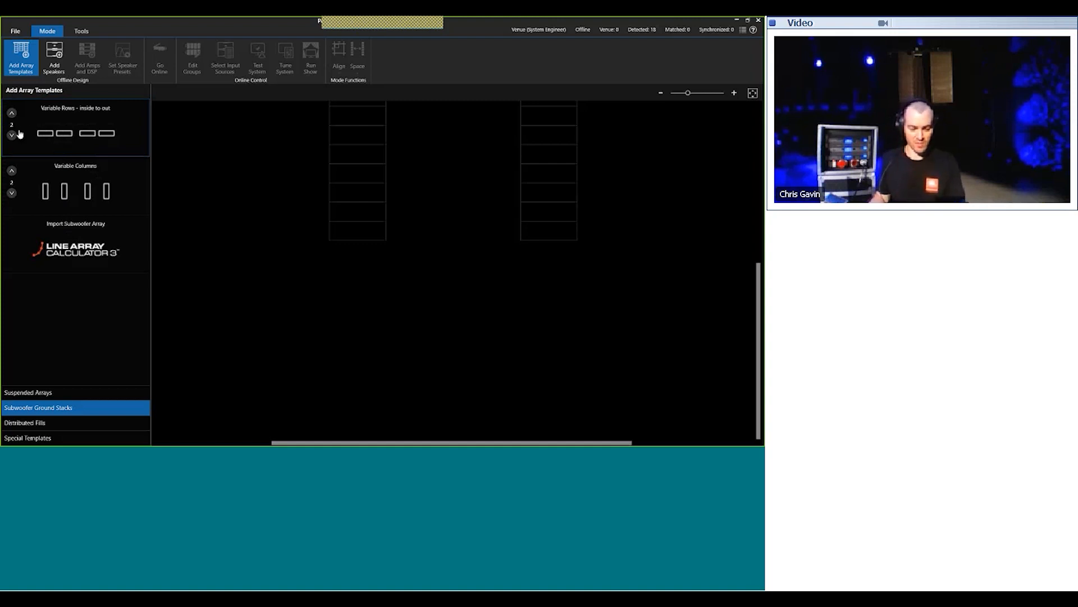
{"action": "left_click", "coordinate": [11, 125]}
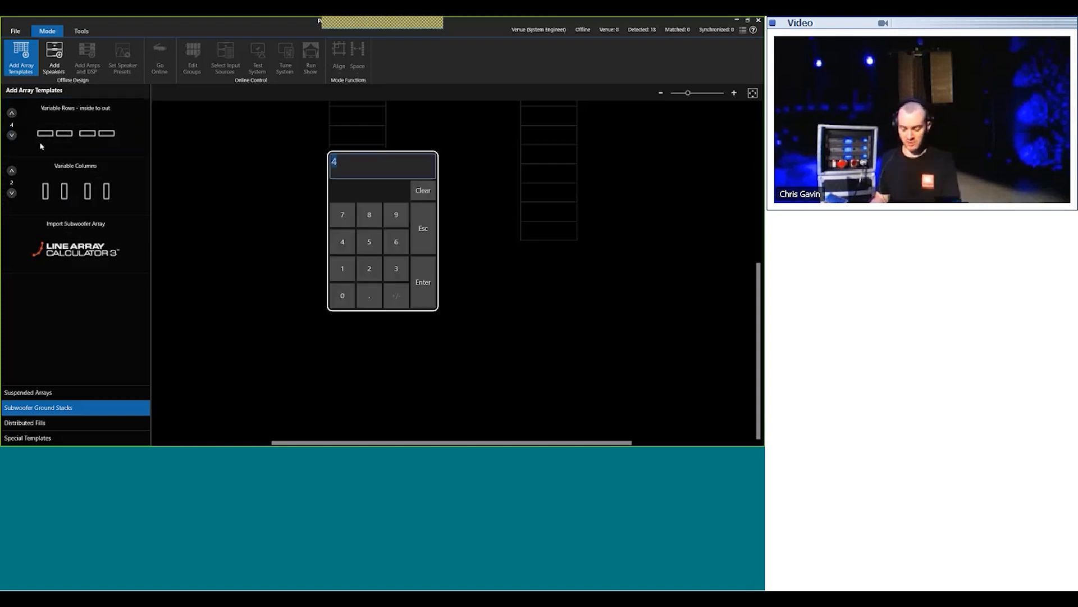
{"action": "left_click", "coordinate": [190, 223]}
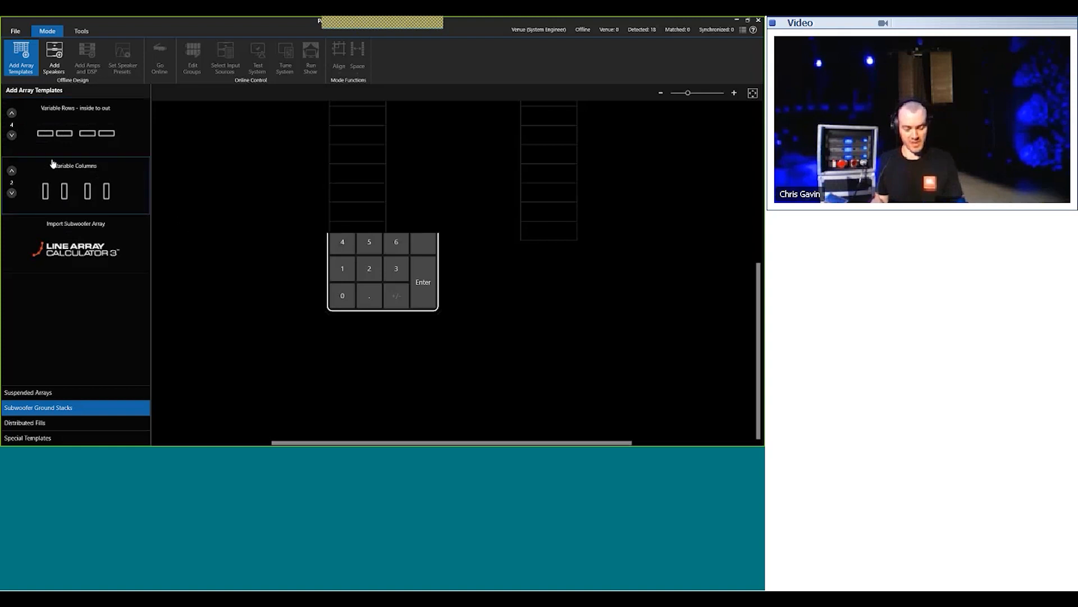
{"action": "left_click_drag", "start_coordinate": [37, 126], "coordinate": [410, 336]}
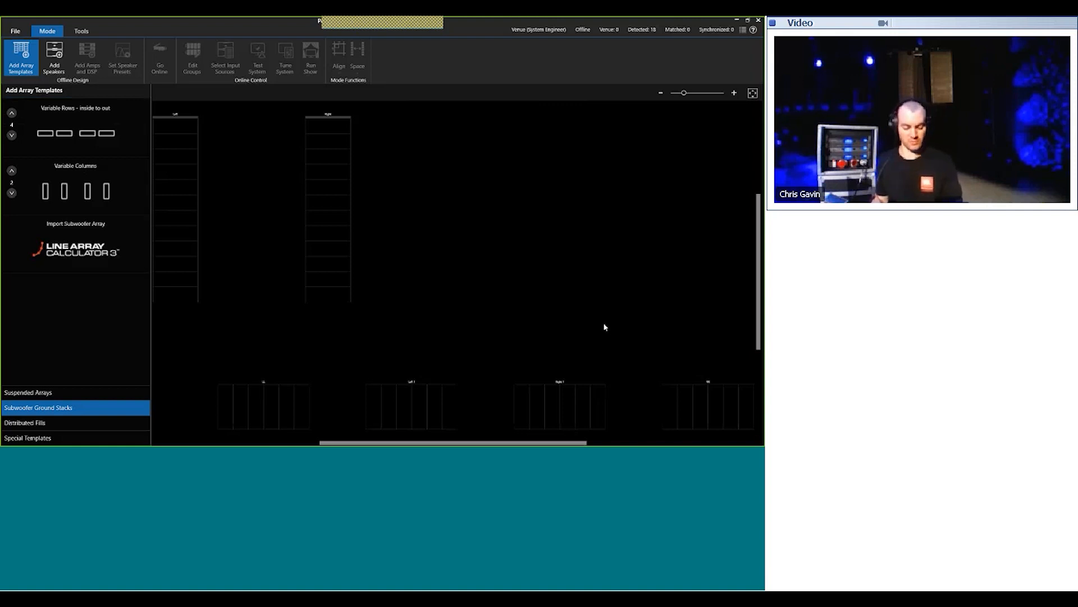
Step: Add the Multi-Point Fill - Inside to Outside circuiting template with a quantity of 2 just above the subwoofer ground stacks
{"action": "left_click", "coordinate": [35, 424]}
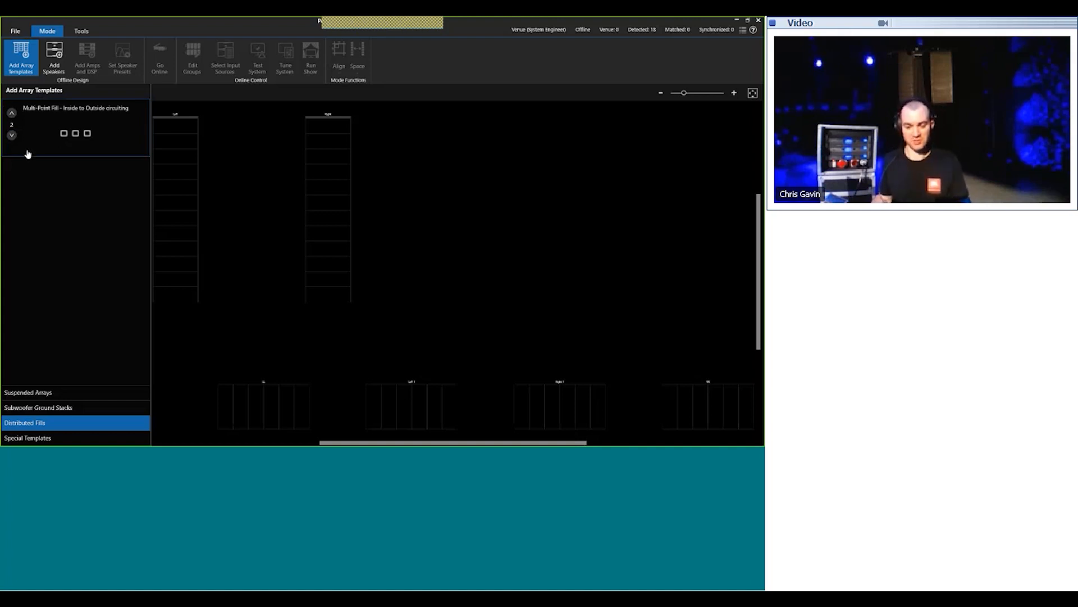
{"action": "left_click", "coordinate": [12, 135]}
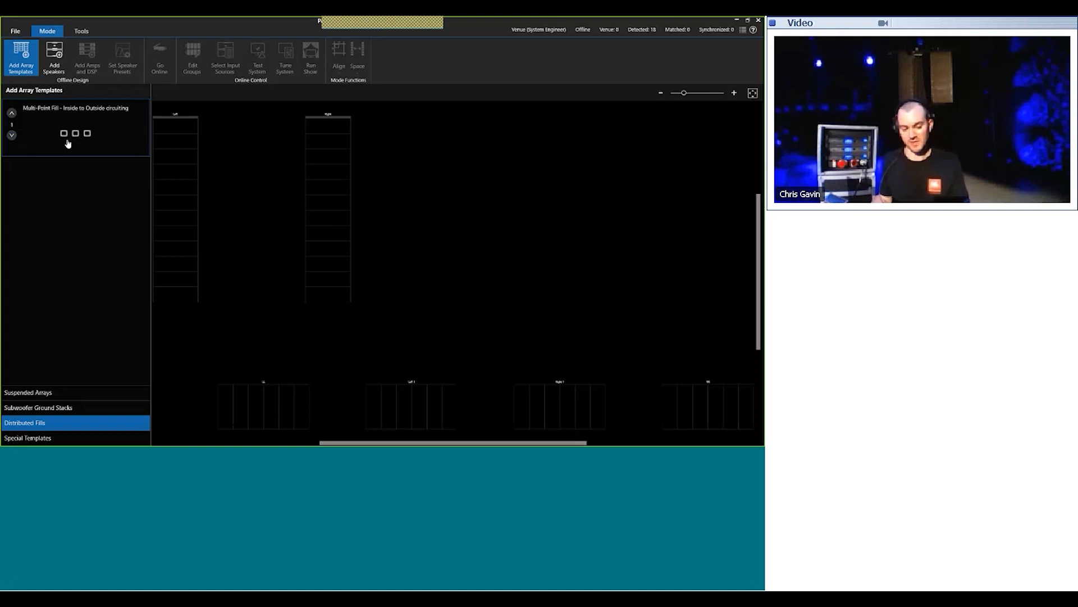
{"action": "left_click", "coordinate": [12, 113]}
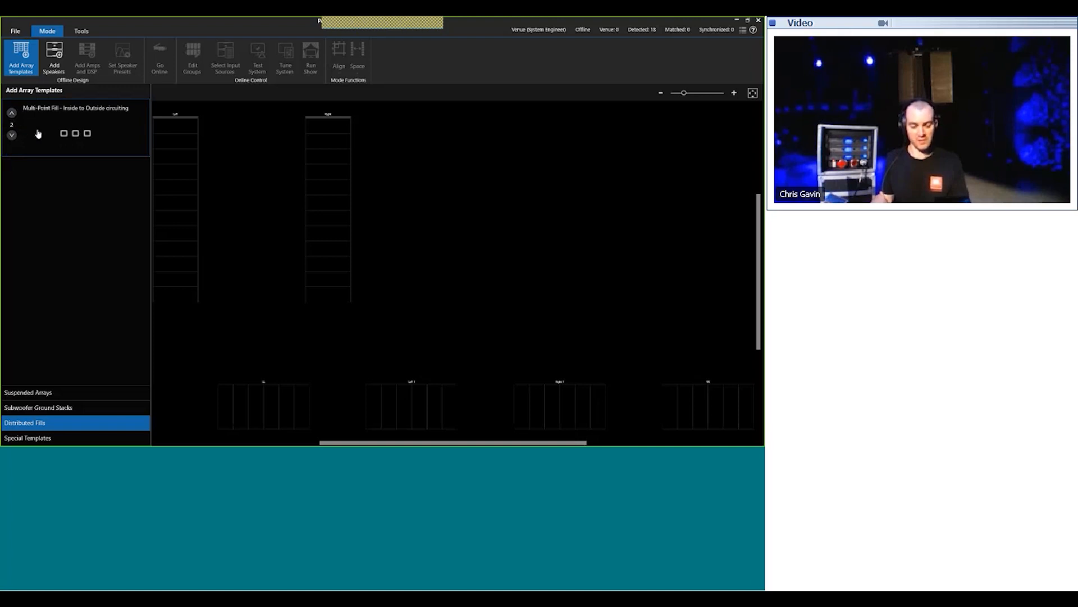
{"action": "left_click_drag", "start_coordinate": [45, 133], "coordinate": [335, 342]}
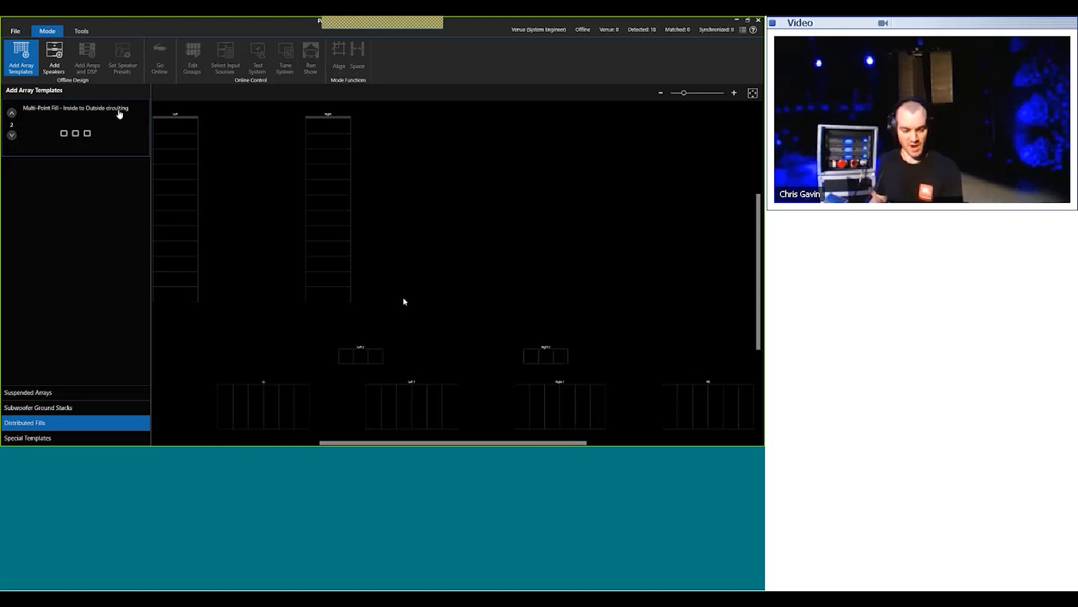
Step: Examine the speakers available in each series, from VTX V Series through Generic Speakers, and return to VTX A Series
{"action": "left_click", "coordinate": [56, 57]}
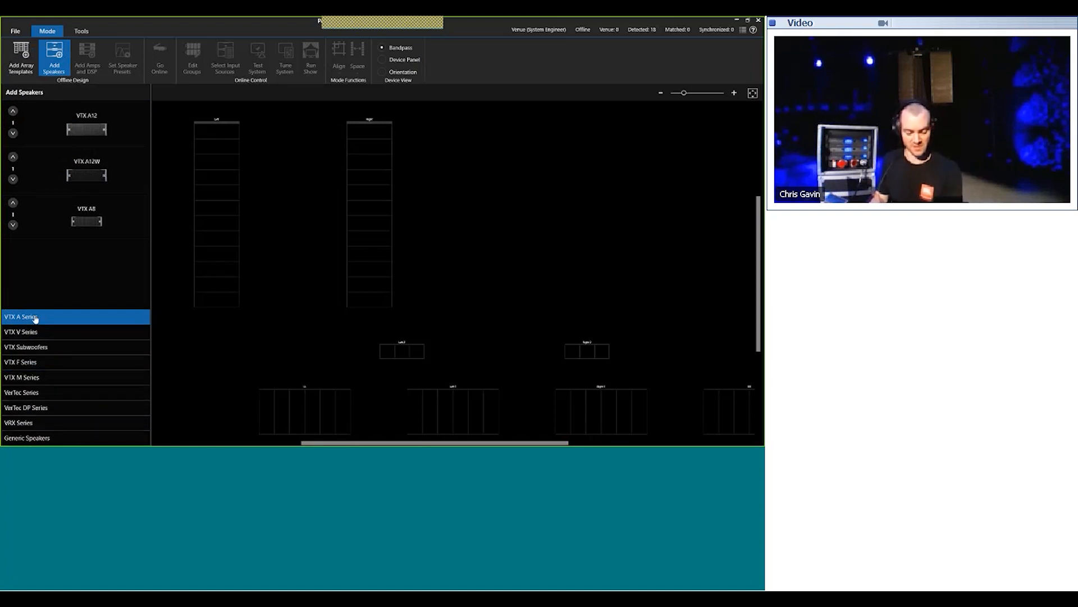
{"action": "left_click", "coordinate": [46, 335]}
{"action": "left_click", "coordinate": [49, 349]}
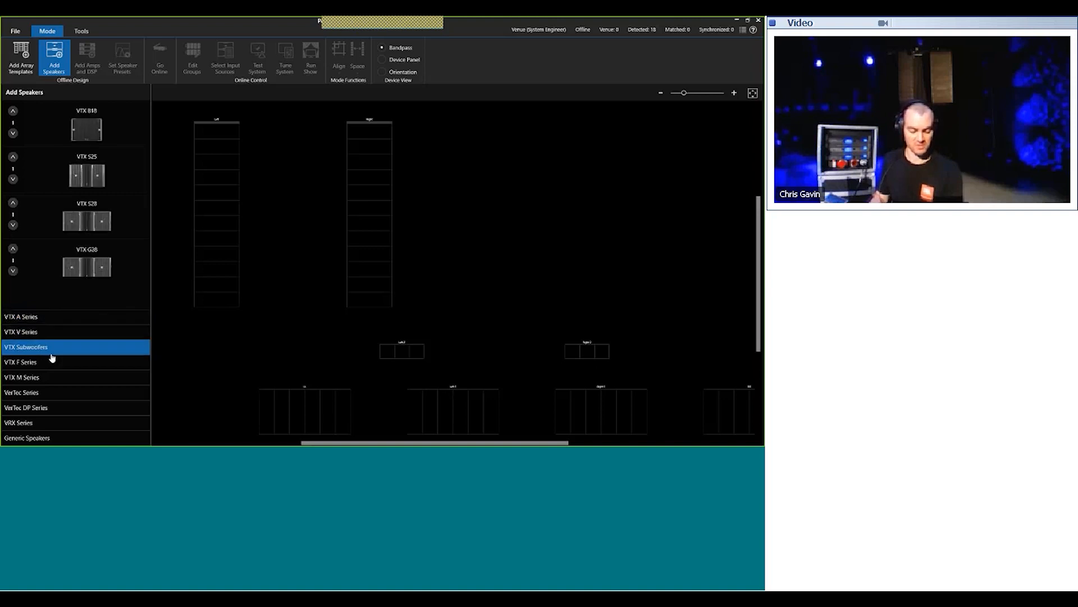
{"action": "left_click", "coordinate": [52, 363]}
{"action": "left_click", "coordinate": [53, 378]}
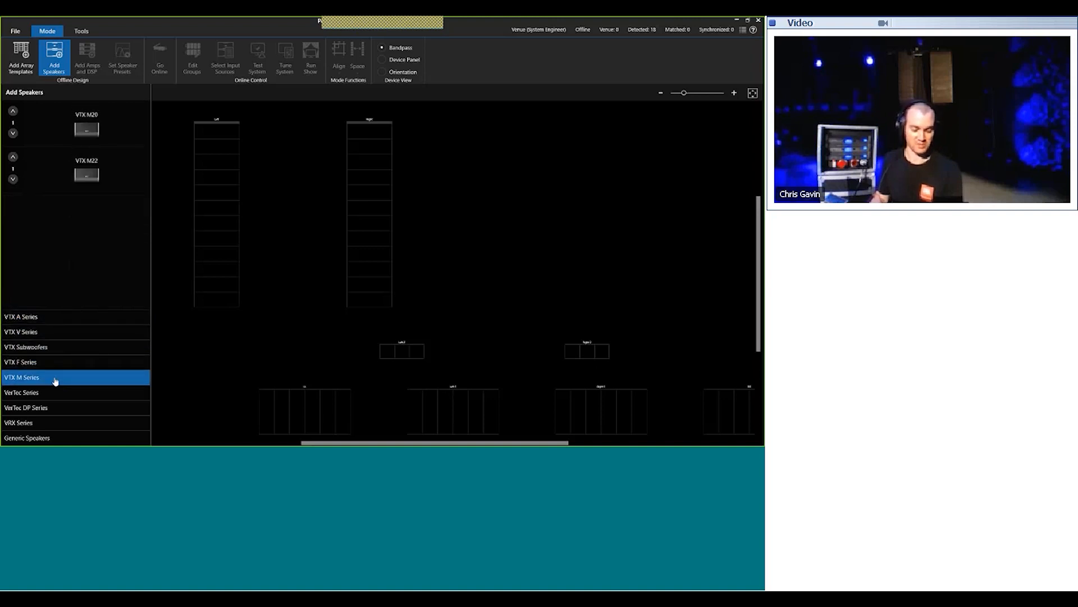
{"action": "left_click", "coordinate": [57, 392]}
{"action": "left_click", "coordinate": [64, 408]}
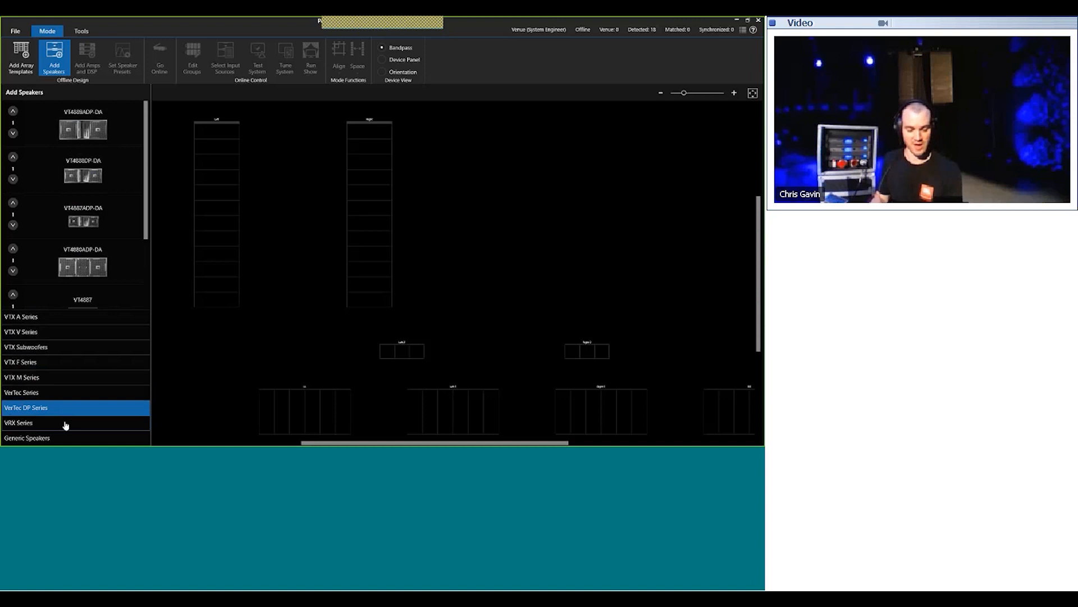
{"action": "left_click", "coordinate": [69, 423]}
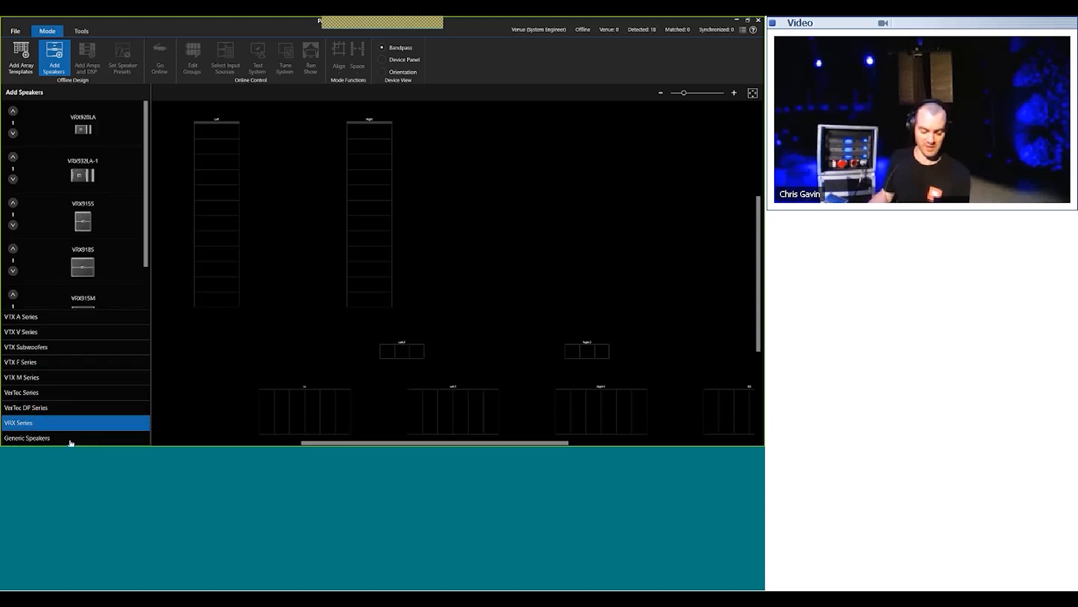
{"action": "left_click", "coordinate": [74, 438]}
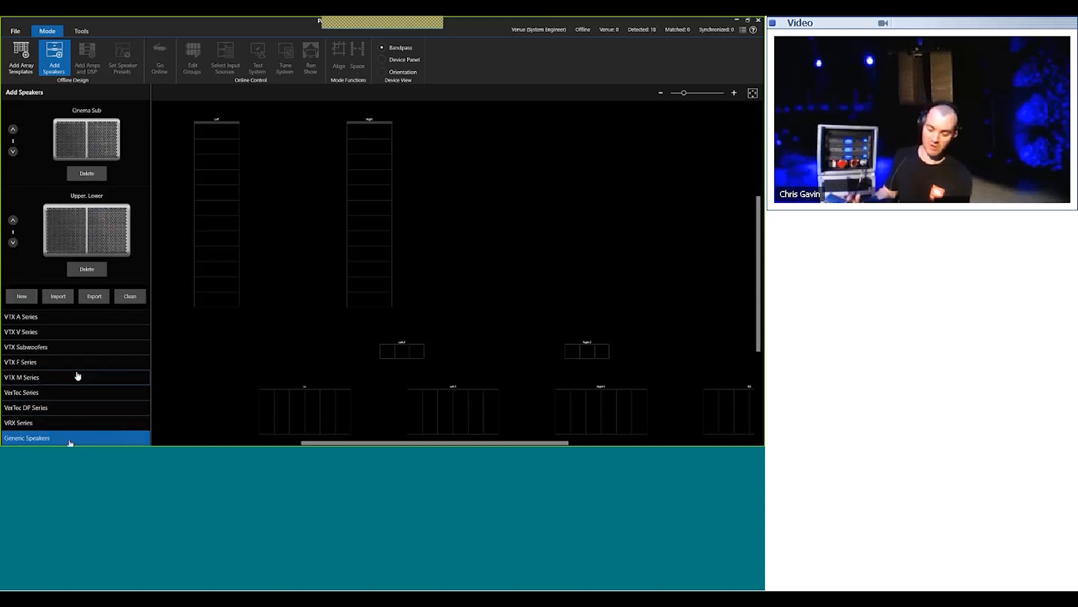
{"action": "left_click", "coordinate": [62, 320]}
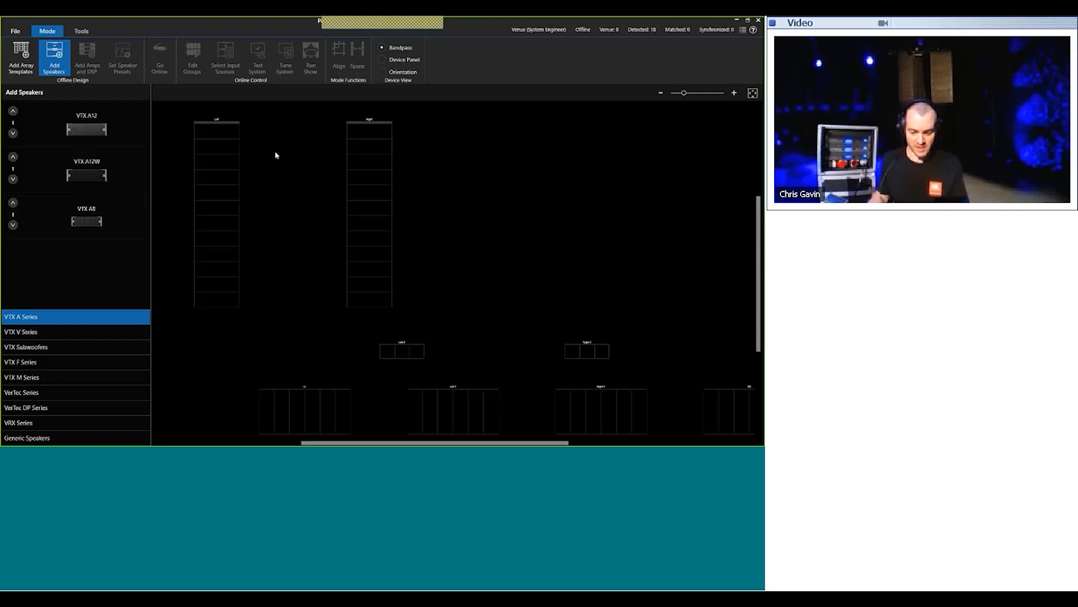
Step: Switch to LAC 3.4 to review the VTX A12 array mapping of Proposed Class Build, and return to Performance Manager
{"action": "key", "text": "alt+Tab"}
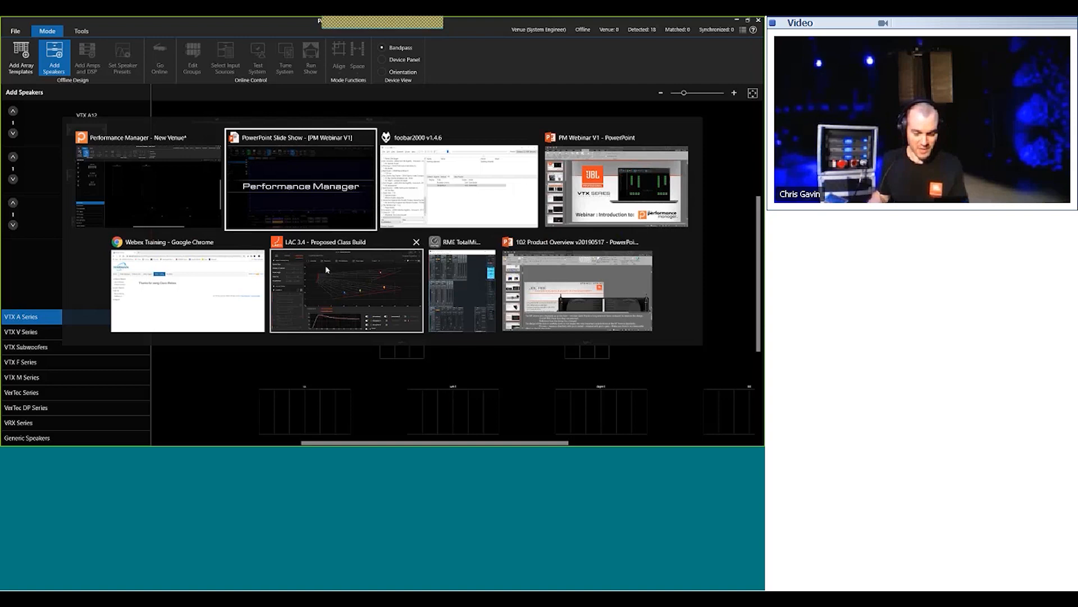
{"action": "left_click", "coordinate": [328, 271]}
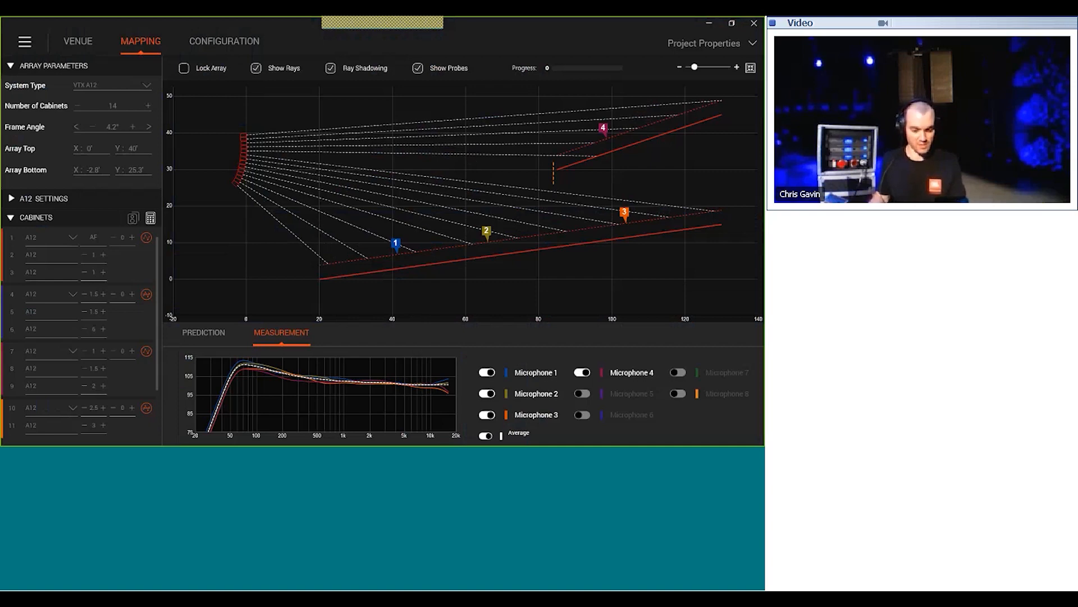
{"action": "key", "text": "alt+Tab"}
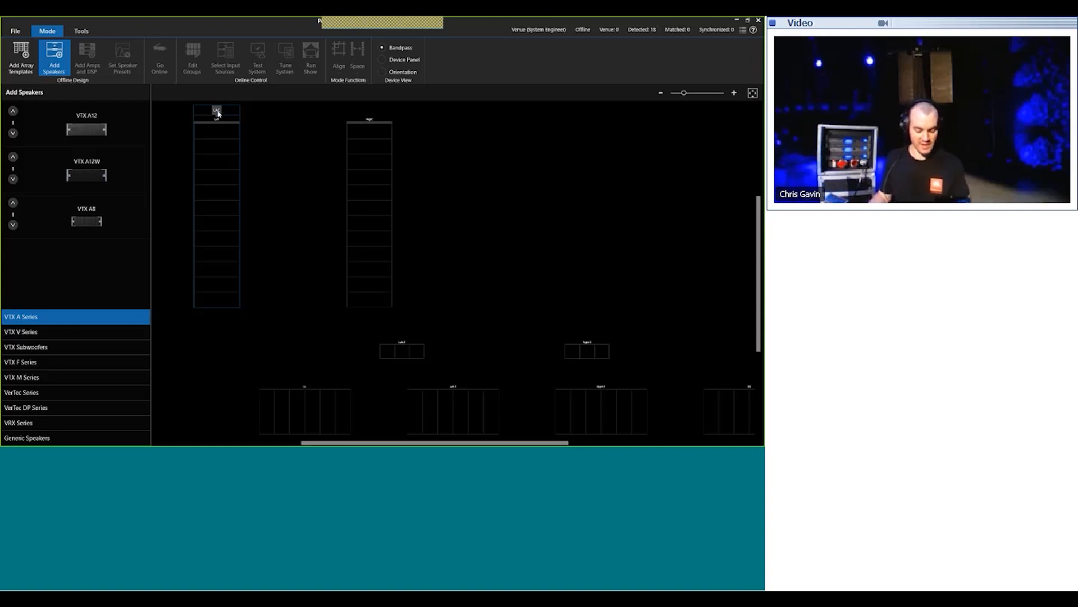
Step: Import the Proposed Class Build LAC file into the Left suspended array and inspect the circuiting of the filled arrays
{"action": "double_click", "coordinate": [241, 119]}
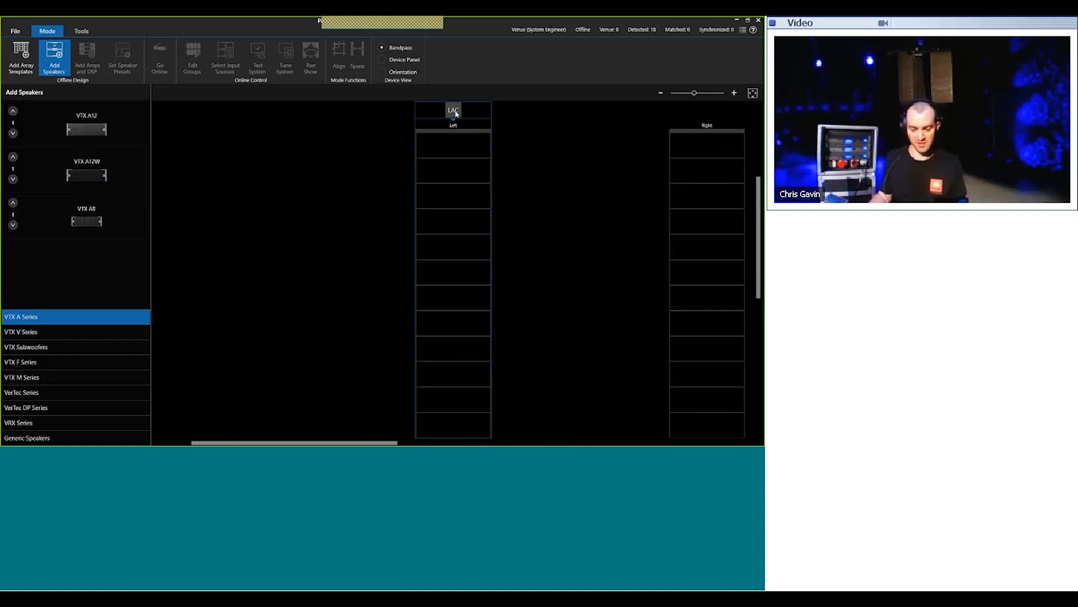
{"action": "left_click", "coordinate": [455, 113]}
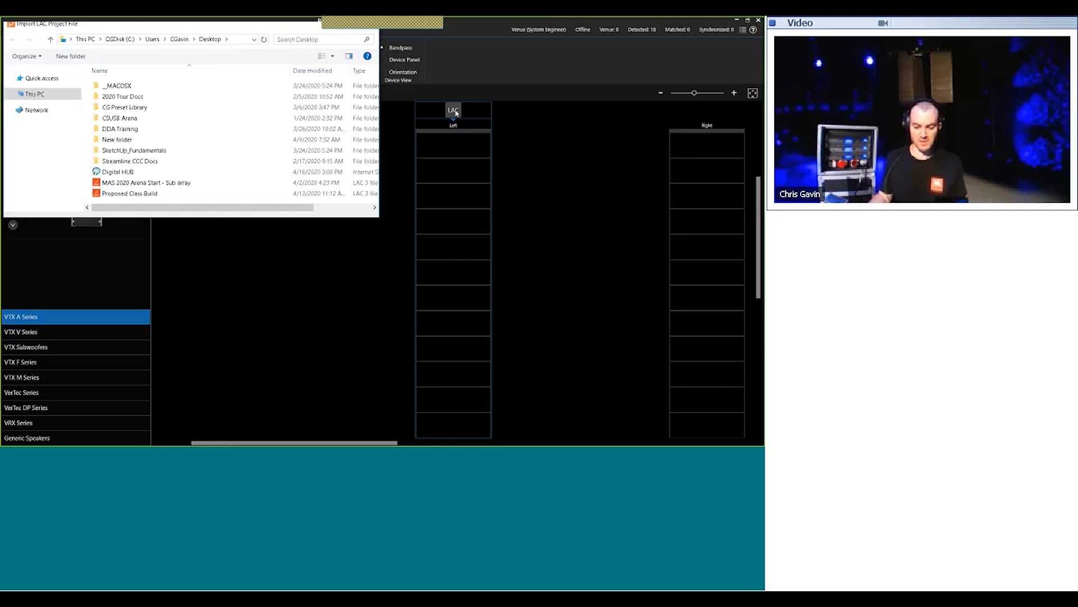
{"action": "left_click", "coordinate": [183, 194]}
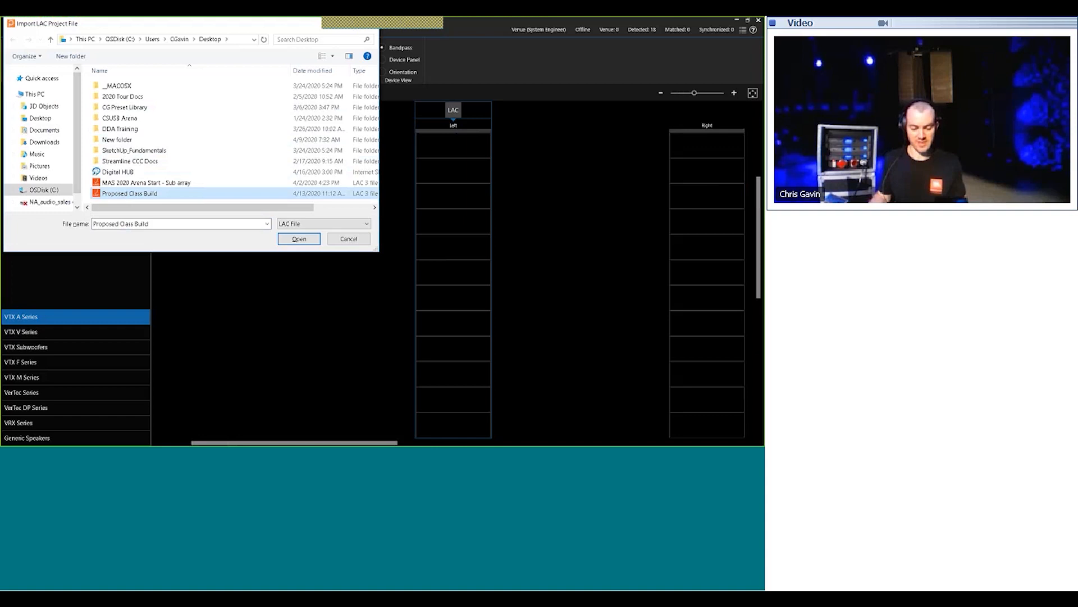
{"action": "left_click", "coordinate": [300, 240]}
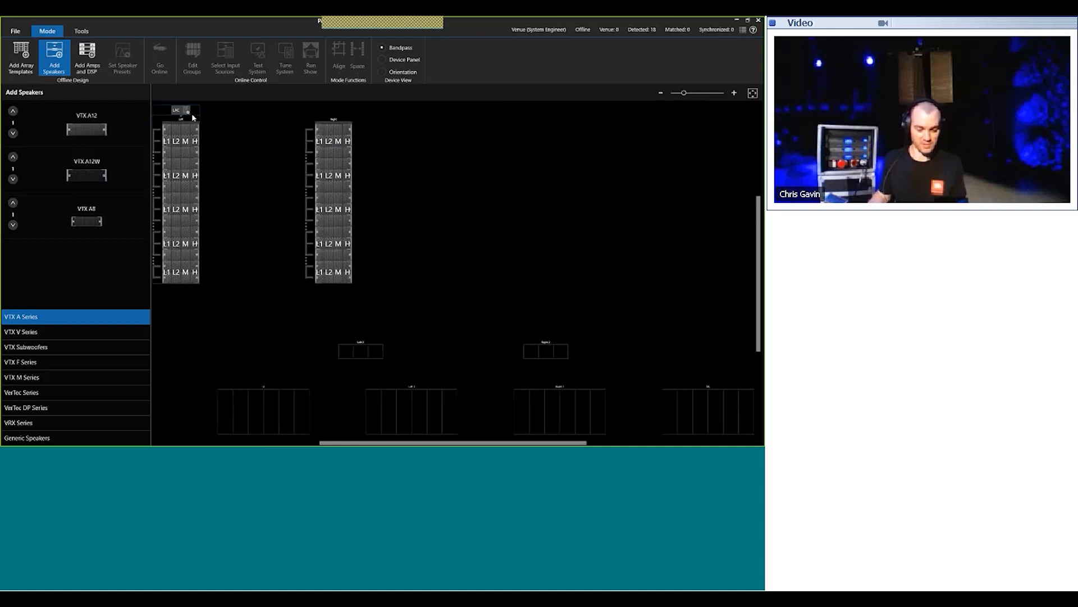
{"action": "scroll", "coordinate": [211, 133], "scroll_direction": "up", "scroll_amount": 3}
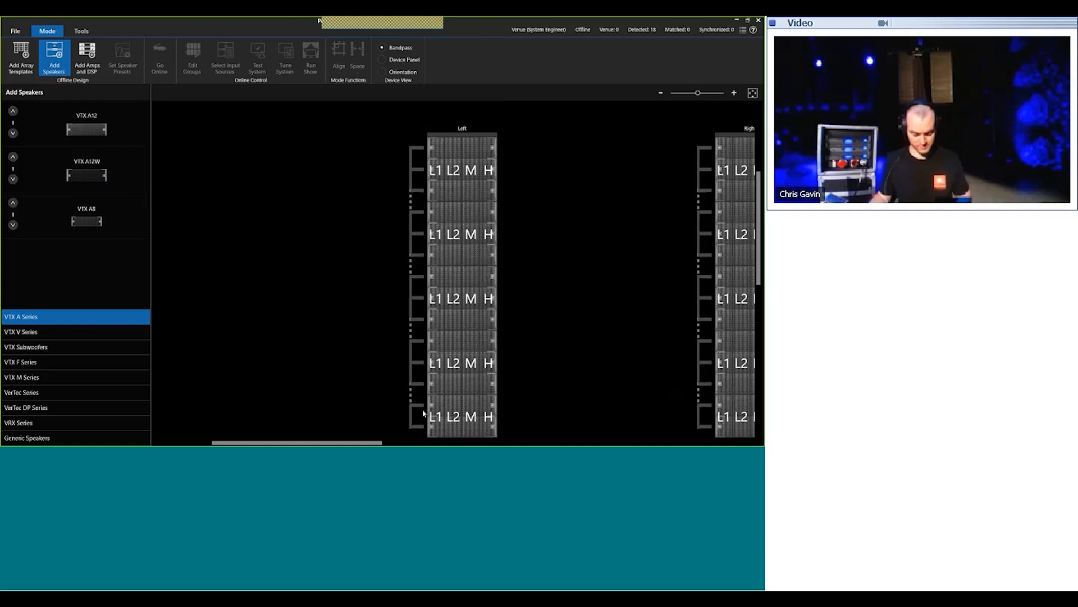
{"action": "scroll", "coordinate": [571, 392], "scroll_direction": "down", "scroll_amount": 3}
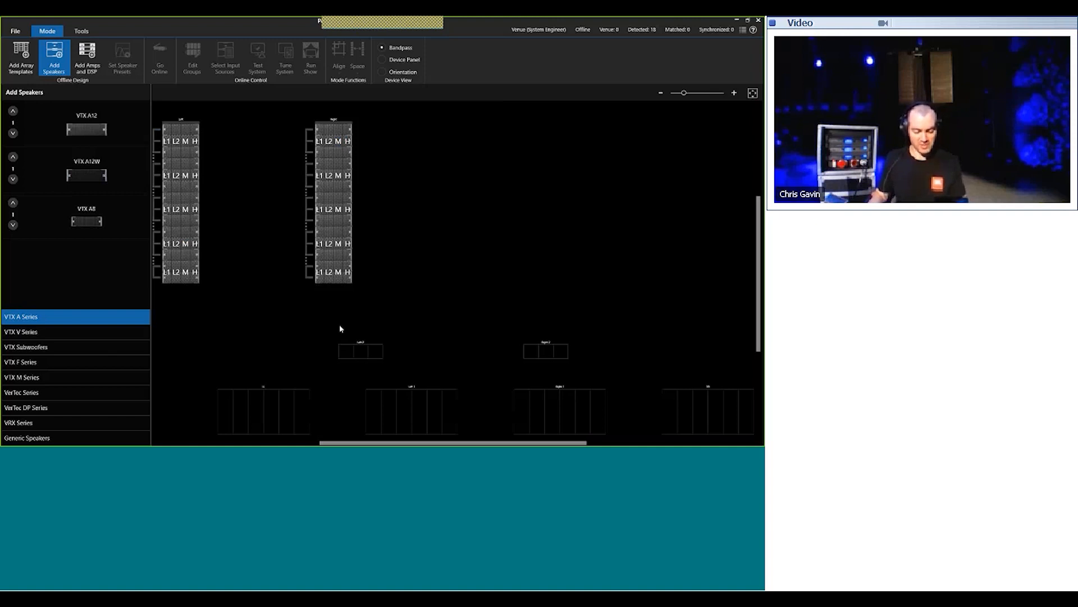
Step: Fill the outer and inner subwoofer ground stacks with three VTX G28 subwoofers each
{"action": "left_click", "coordinate": [49, 348]}
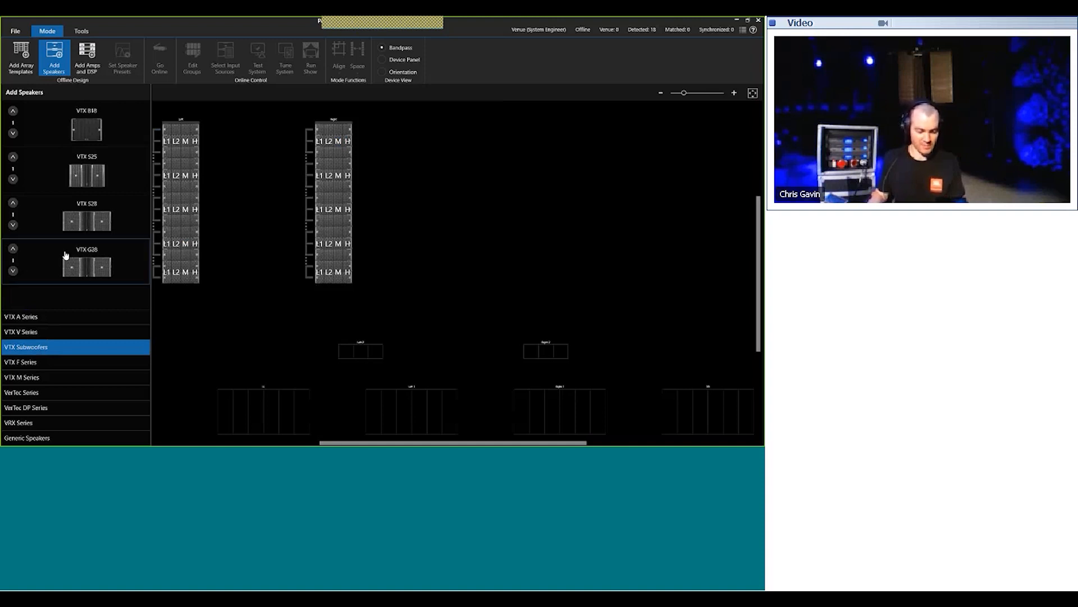
{"action": "left_click", "coordinate": [13, 250]}
{"action": "left_click", "coordinate": [13, 250]}
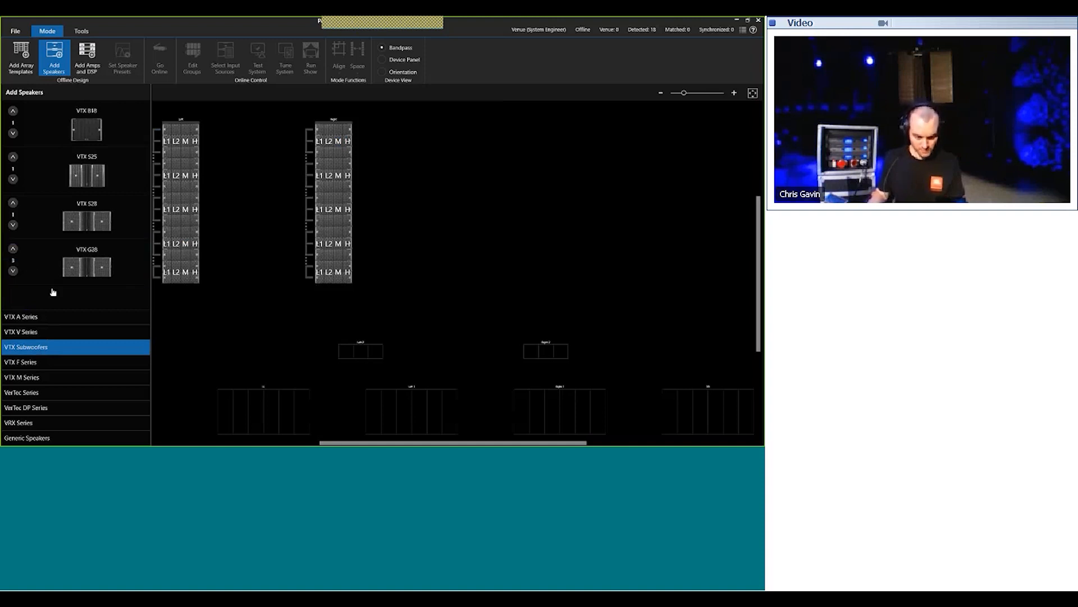
{"action": "left_click_drag", "start_coordinate": [45, 264], "coordinate": [264, 398]}
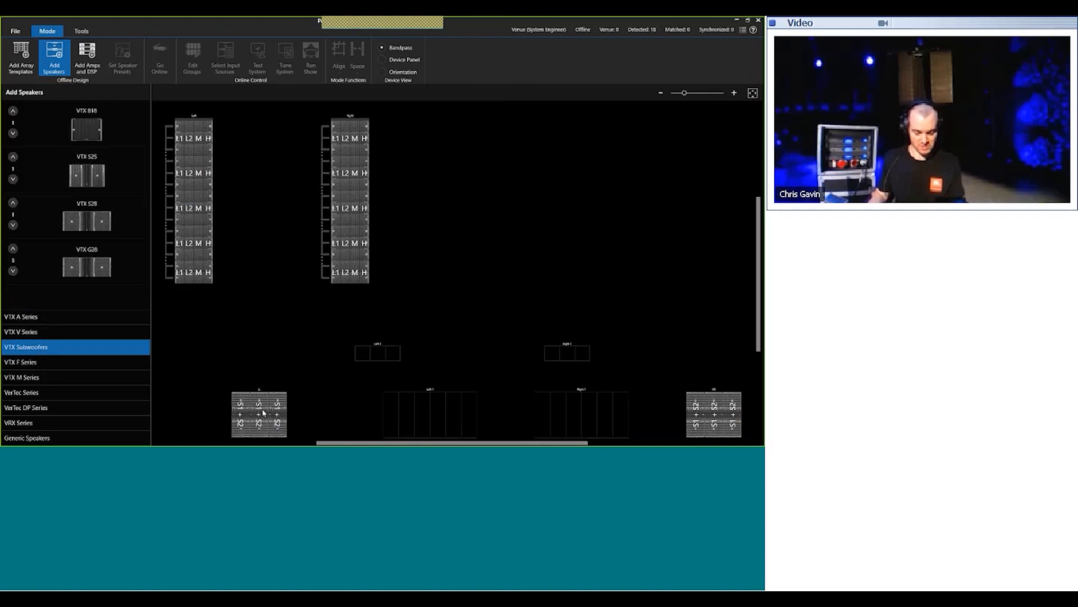
{"action": "left_click_drag", "start_coordinate": [42, 268], "coordinate": [433, 409]}
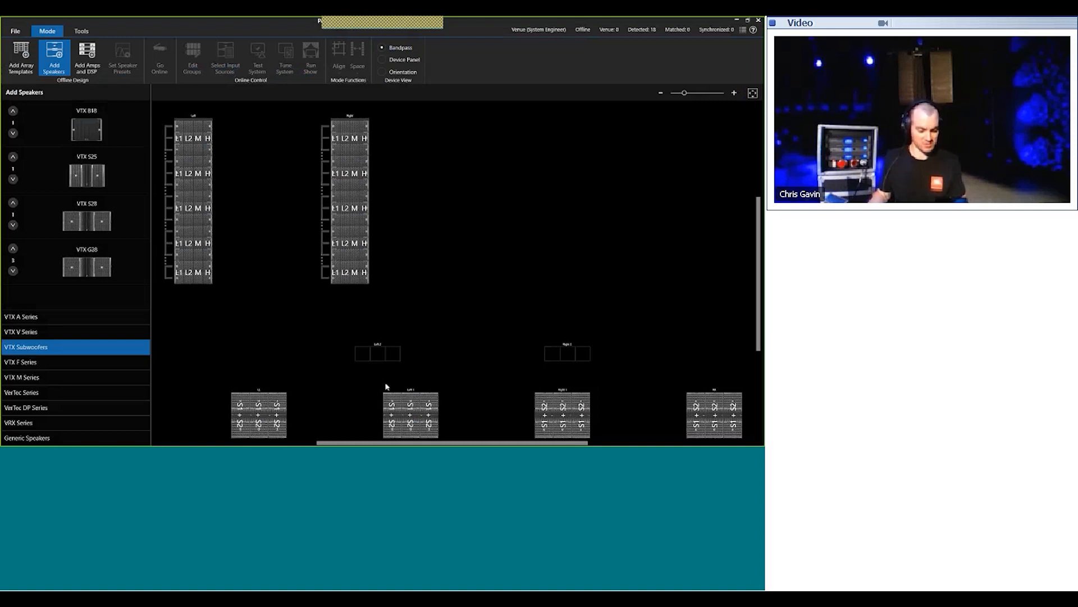
Step: Fill the Left 2 and Right 2 fill templates with two VTX A8 speakers each
{"action": "left_click", "coordinate": [70, 318]}
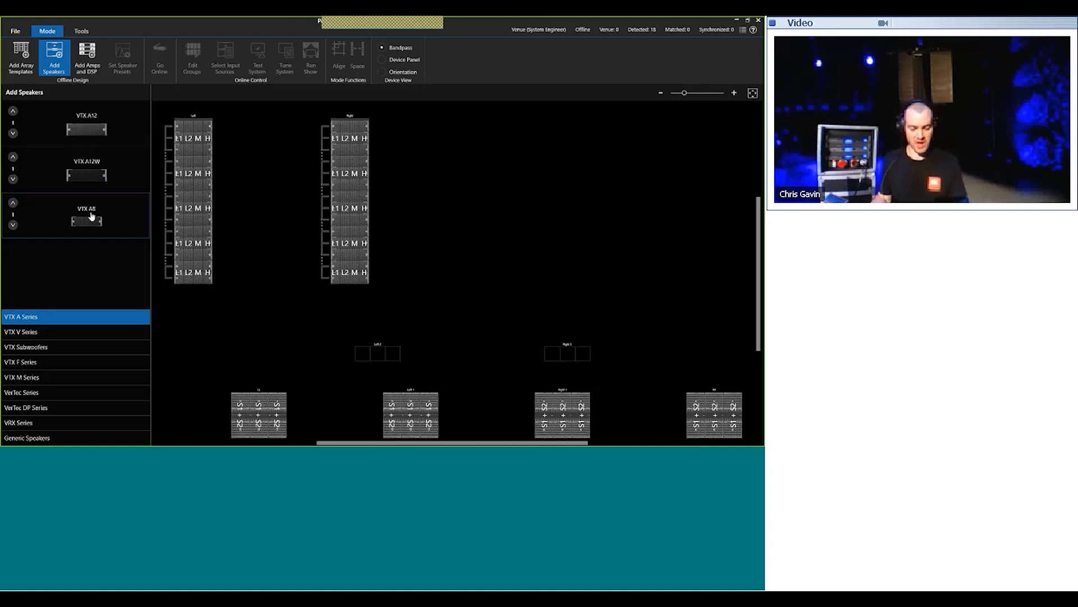
{"action": "left_click", "coordinate": [13, 205]}
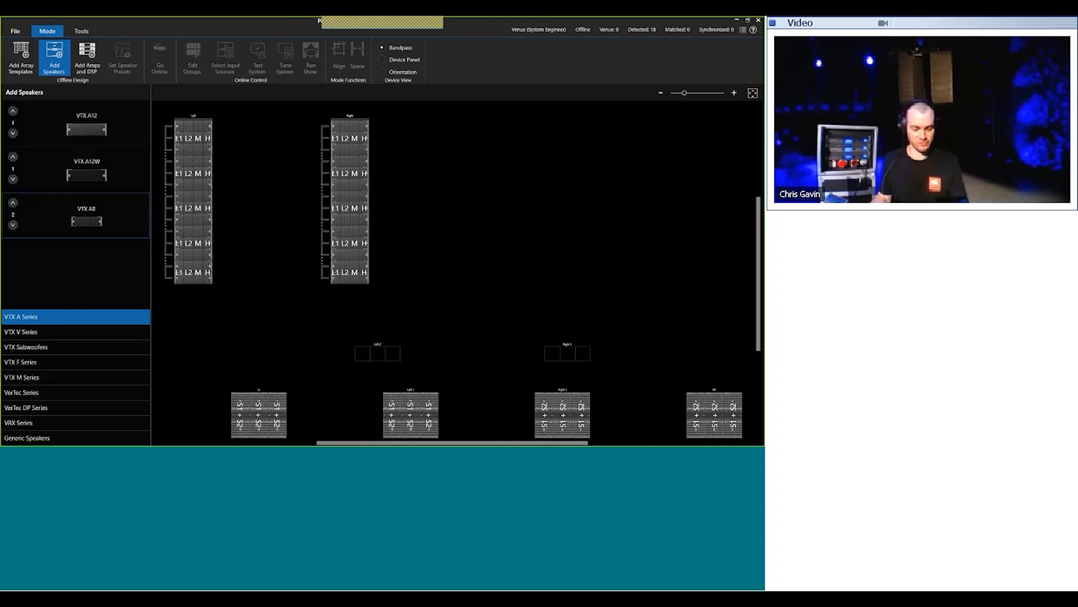
{"action": "left_click", "coordinate": [378, 354]}
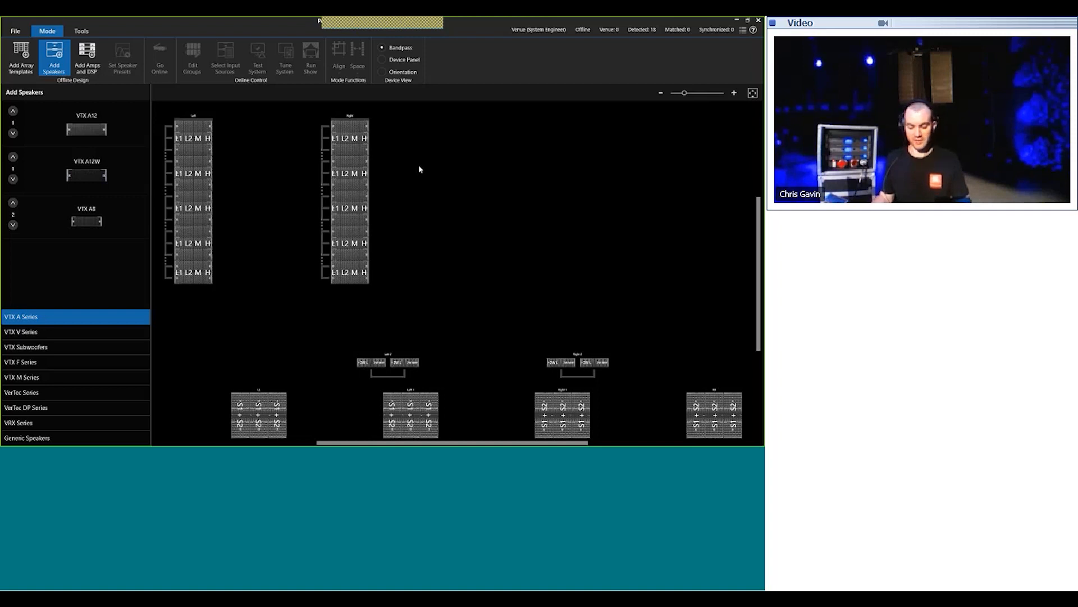
Step: Move the Right suspended array farther away from the Left one and shift both fill groups up between the arrays and subwoofers
{"action": "mouse_move", "coordinate": [364, 117]}
{"action": "left_click_drag", "start_coordinate": [365, 117], "coordinate": [600, 176]}
{"action": "scroll", "coordinate": [501, 245], "scroll_direction": "down", "scroll_amount": 3}
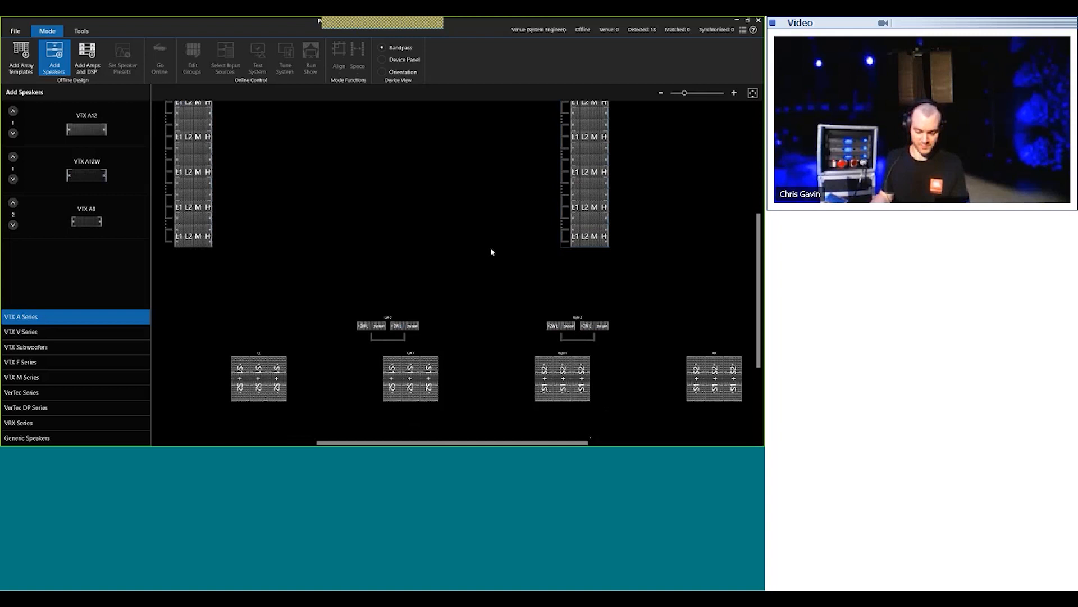
{"action": "left_click_drag", "start_coordinate": [320, 300], "coordinate": [298, 270]}
{"action": "scroll", "coordinate": [346, 312], "scroll_direction": "down", "scroll_amount": 1}
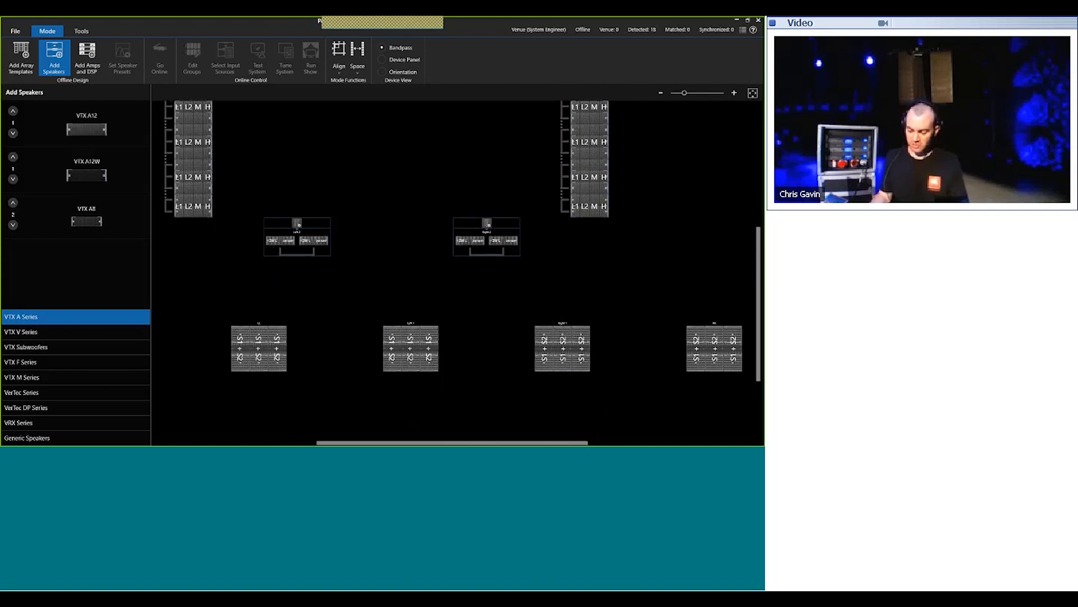
{"action": "scroll", "coordinate": [447, 236], "scroll_direction": "right", "scroll_amount": 1}
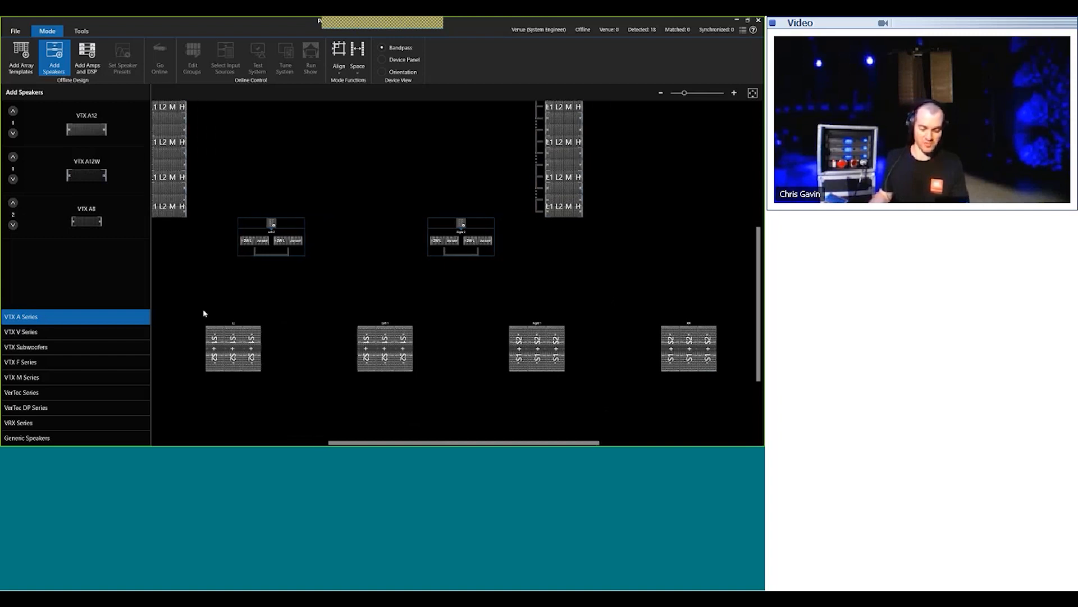
Step: Decrease the horizontal spacing of the four subwoofer ground stacks twice
{"action": "left_click_drag", "start_coordinate": [192, 315], "coordinate": [747, 387]}
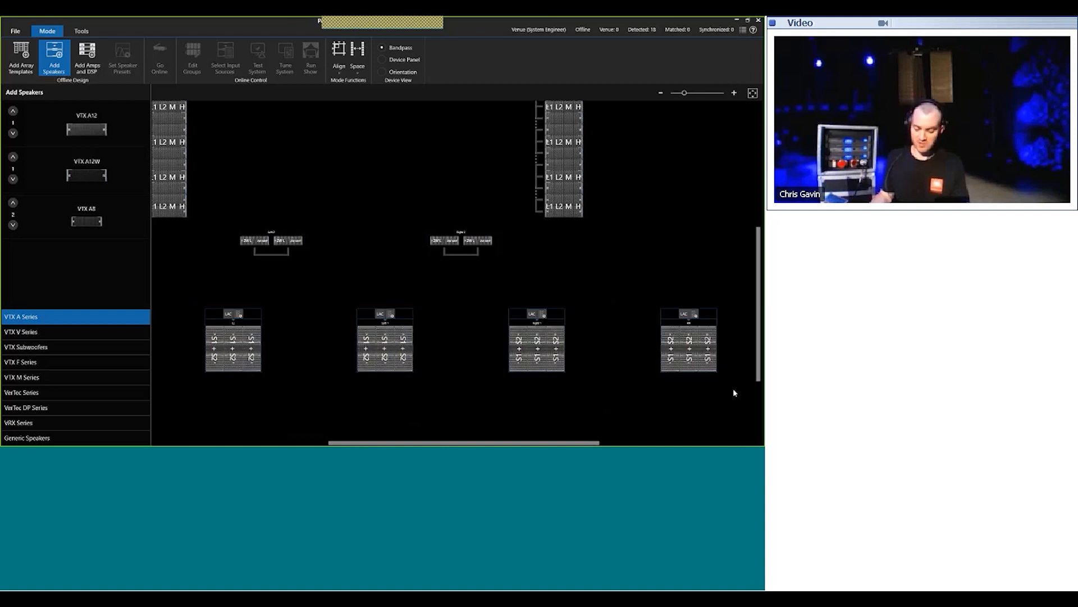
{"action": "left_click", "coordinate": [362, 71]}
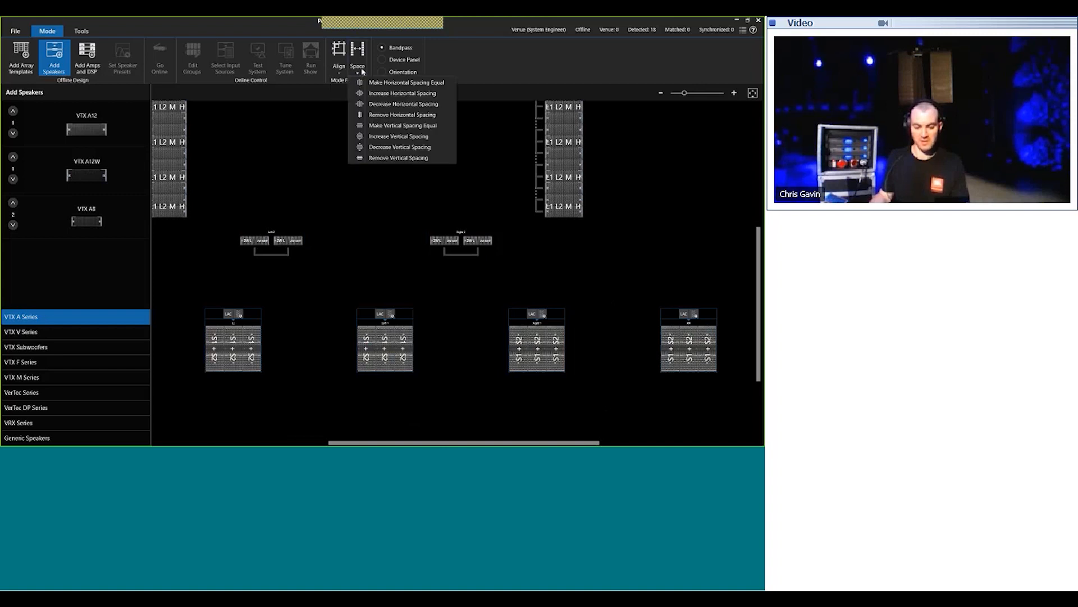
{"action": "left_click", "coordinate": [389, 105]}
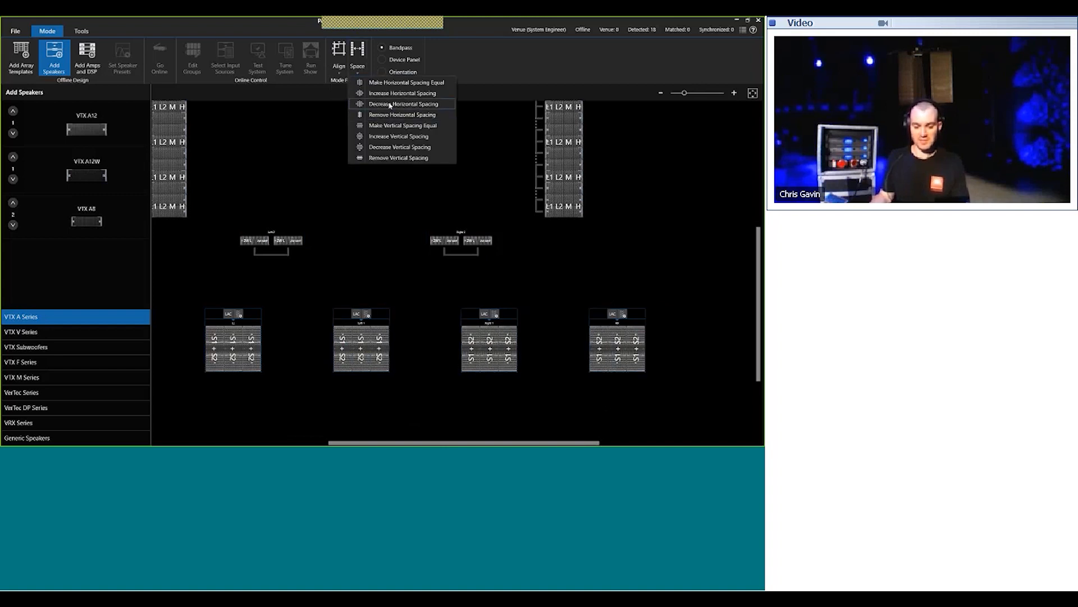
{"action": "left_click", "coordinate": [360, 72]}
{"action": "left_click", "coordinate": [365, 105]}
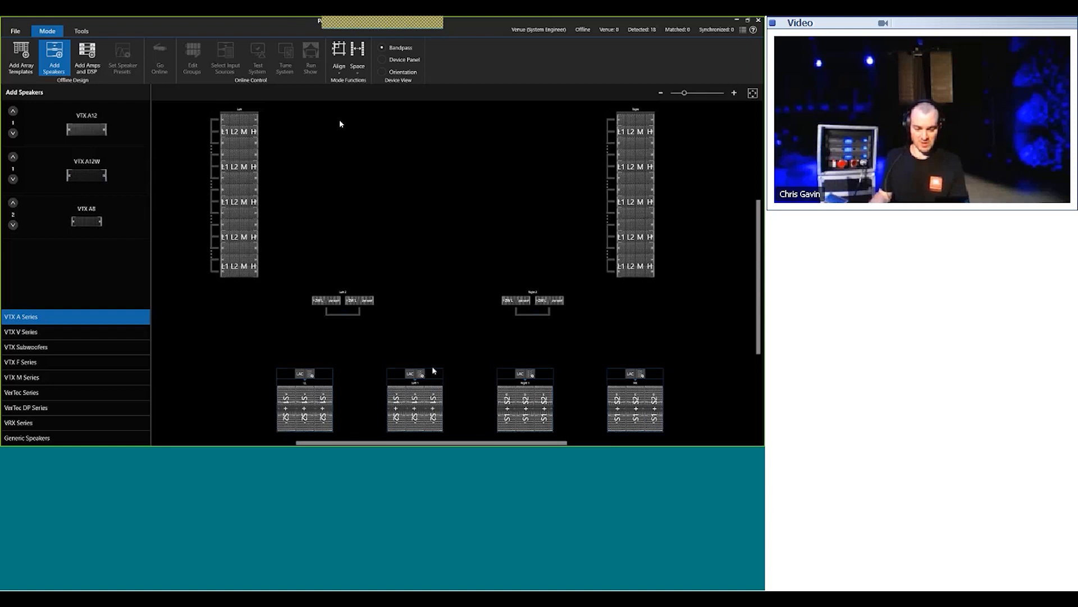
Step: Reposition the Left and Right suspended arrays and both fill groups symmetrically above the subwoofer ground stacks
{"action": "mouse_move", "coordinate": [258, 110]}
{"action": "left_mouse_down"}
{"action": "mouse_move", "coordinate": [270, 154]}
{"action": "mouse_move", "coordinate": [275, 116]}
{"action": "left_mouse_up"}
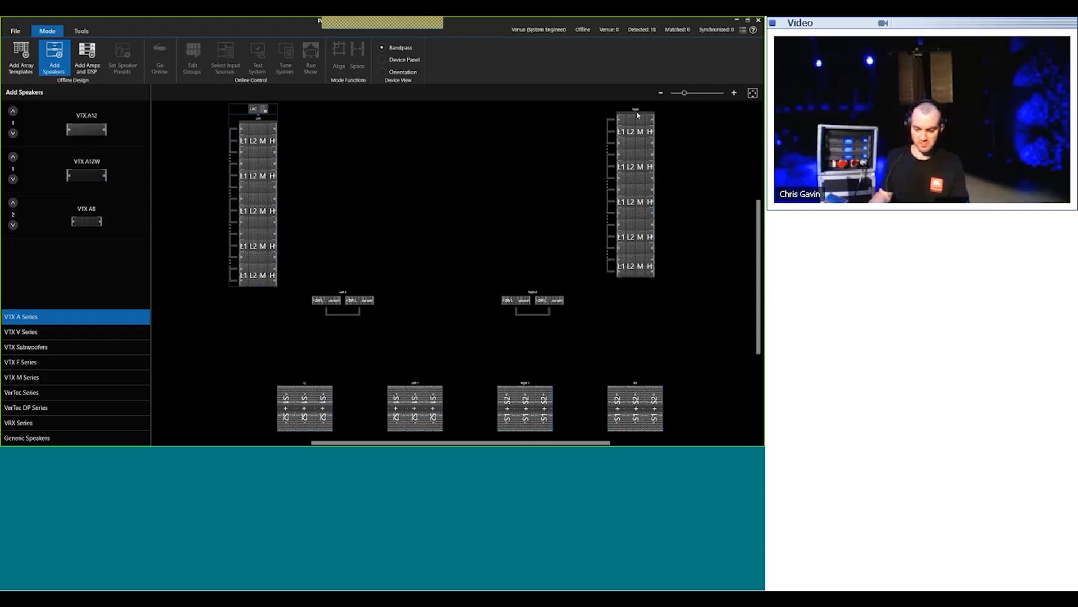
{"action": "left_click_drag", "start_coordinate": [637, 115], "coordinate": [708, 118]}
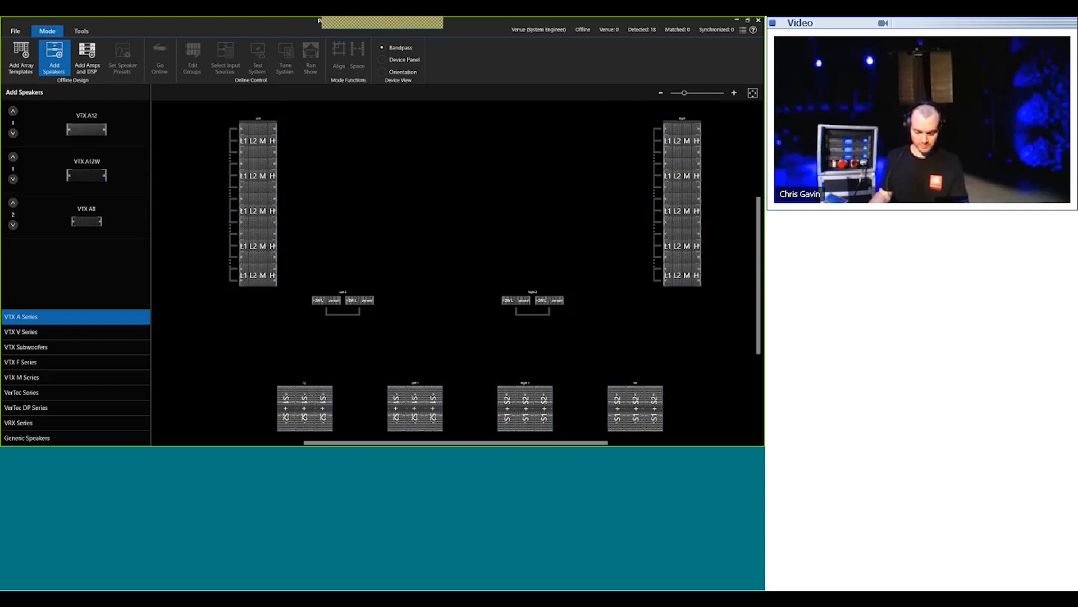
{"action": "left_click_drag", "start_coordinate": [366, 289], "coordinate": [387, 310]}
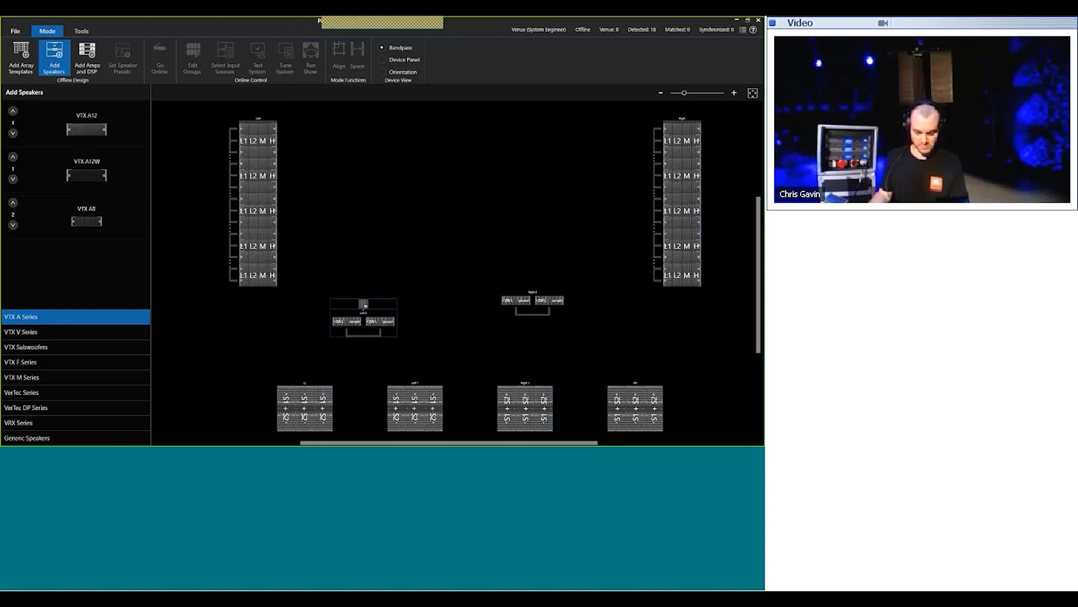
{"action": "left_click_drag", "start_coordinate": [557, 294], "coordinate": [596, 314]}
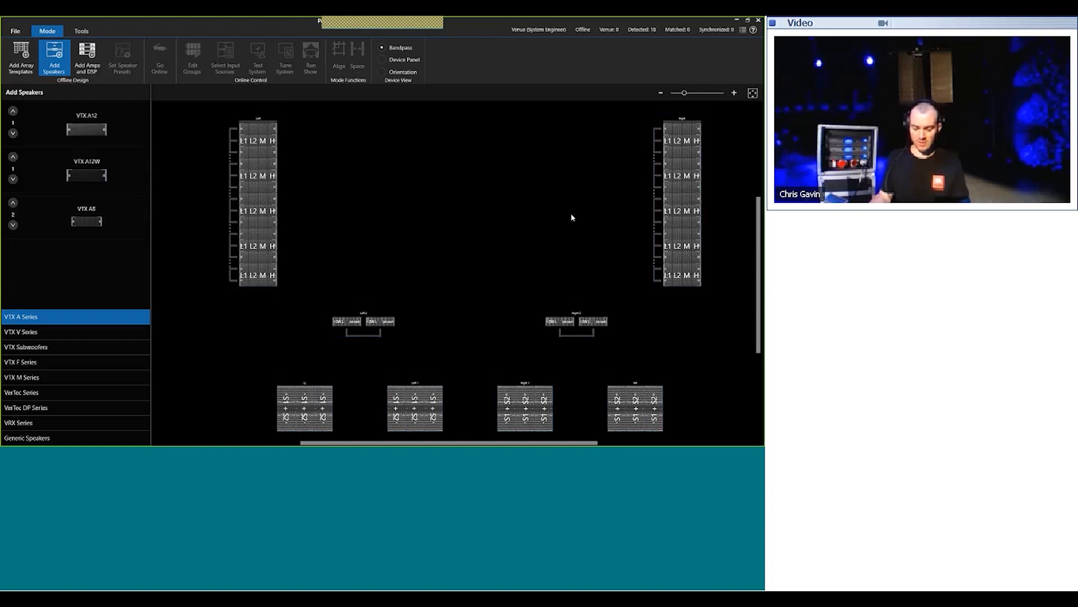
Step: Examine the circuiting of the Left 2 fill group and the top of the Right suspended array up close
{"action": "scroll", "coordinate": [430, 229], "scroll_direction": "up", "scroll_amount": 1}
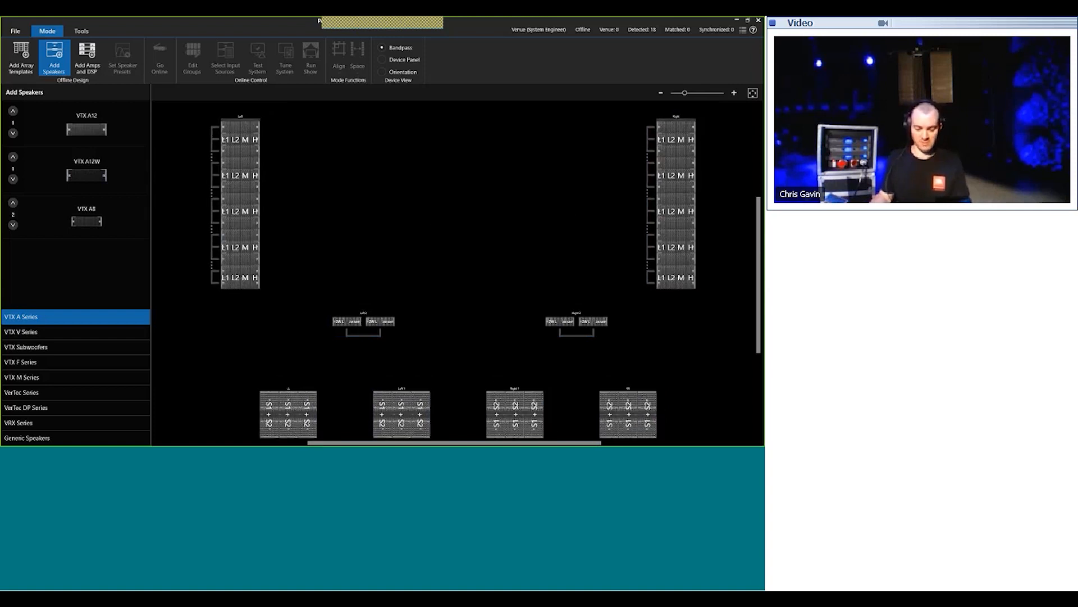
{"action": "left_click", "coordinate": [373, 336]}
{"action": "scroll", "coordinate": [373, 340], "scroll_direction": "up", "scroll_amount": 3}
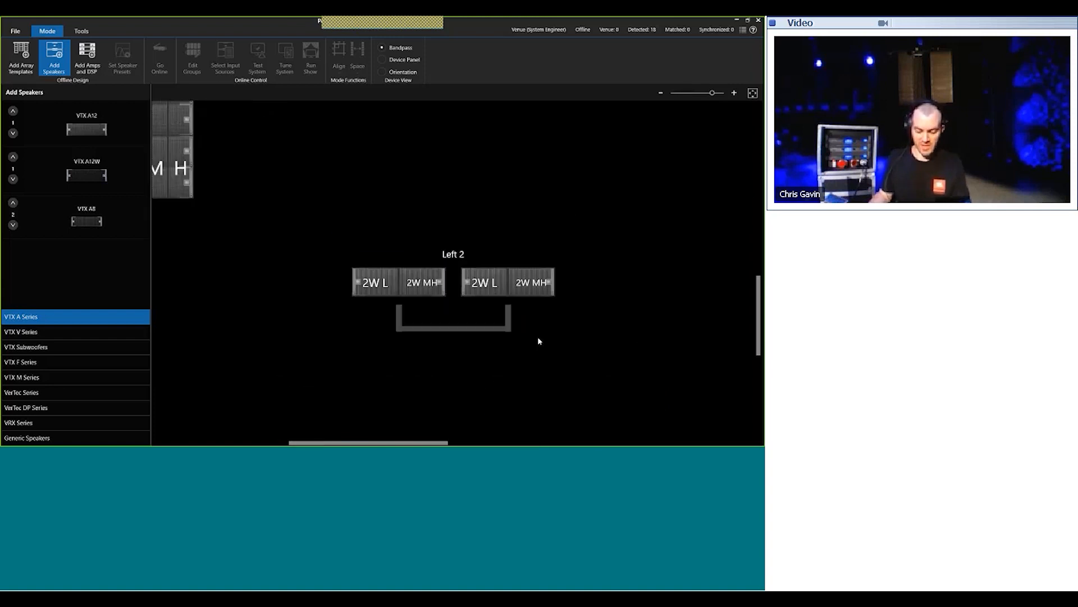
{"action": "scroll", "coordinate": [540, 339], "scroll_direction": "down", "scroll_amount": 2}
{"action": "scroll", "coordinate": [573, 342], "scroll_direction": "down", "scroll_amount": 2}
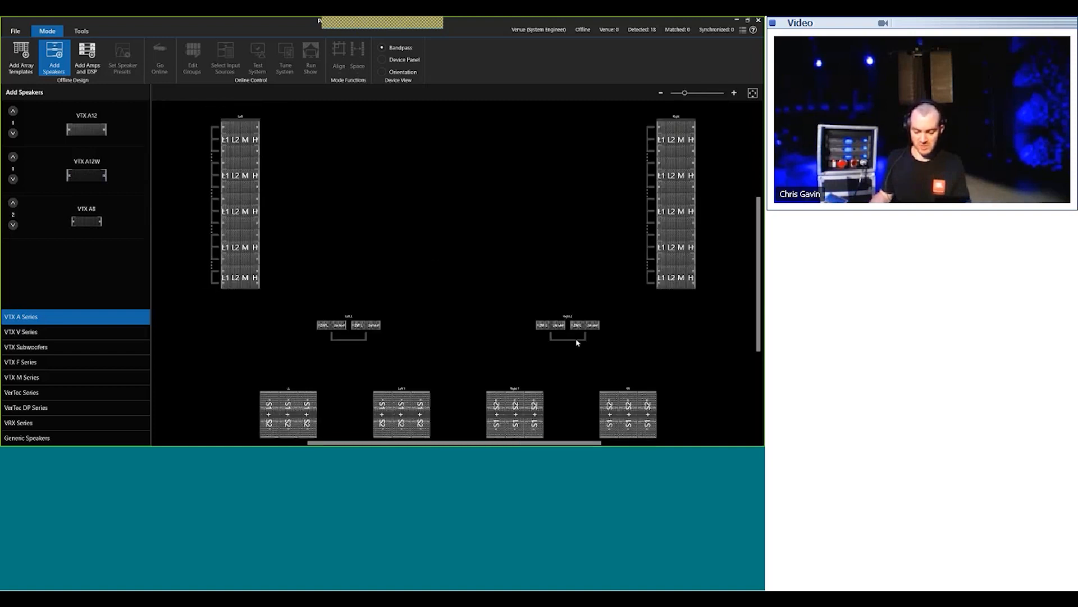
{"action": "mouse_move", "coordinate": [667, 117]}
{"action": "scroll", "coordinate": [618, 149], "scroll_direction": "up", "scroll_amount": 3}
{"action": "scroll", "coordinate": [598, 164], "scroll_direction": "down", "scroll_amount": 3}
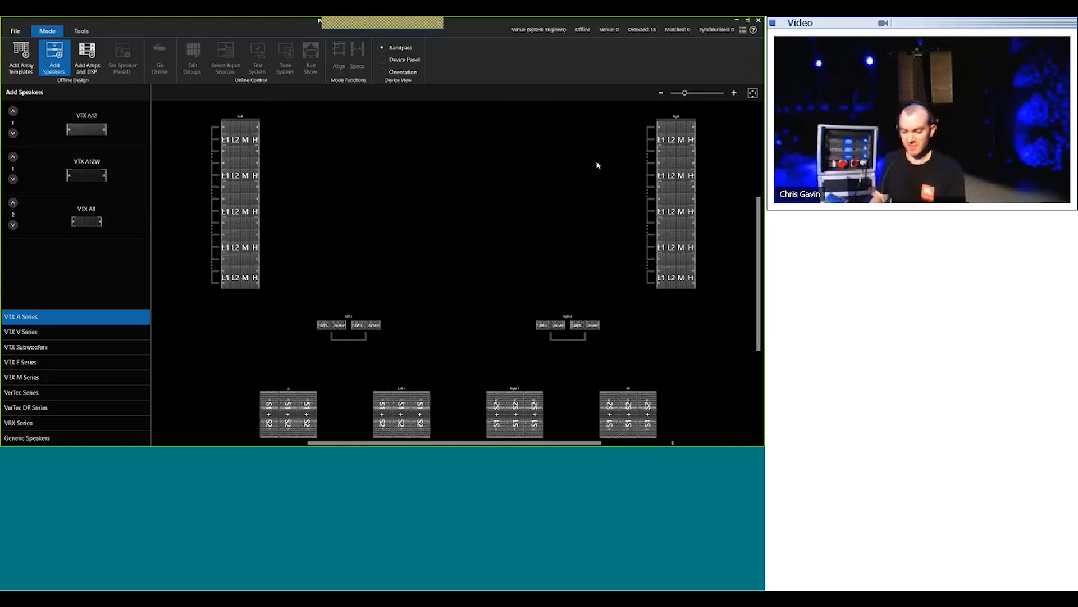
Step: Rename the Left suspended array as "Left A12"
{"action": "double_click", "coordinate": [256, 117]}
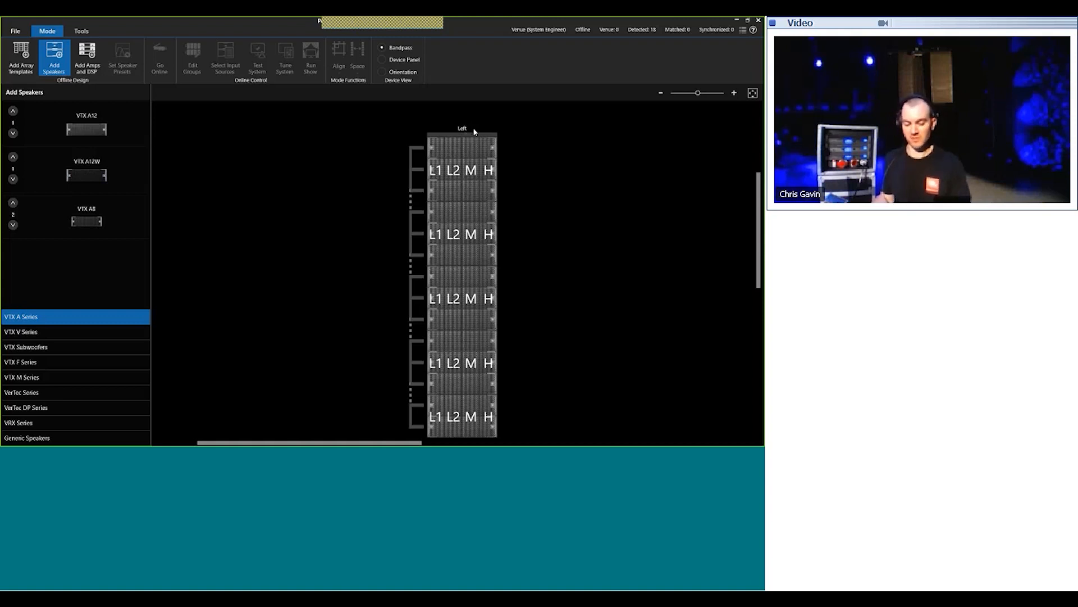
{"action": "left_click", "coordinate": [468, 131]}
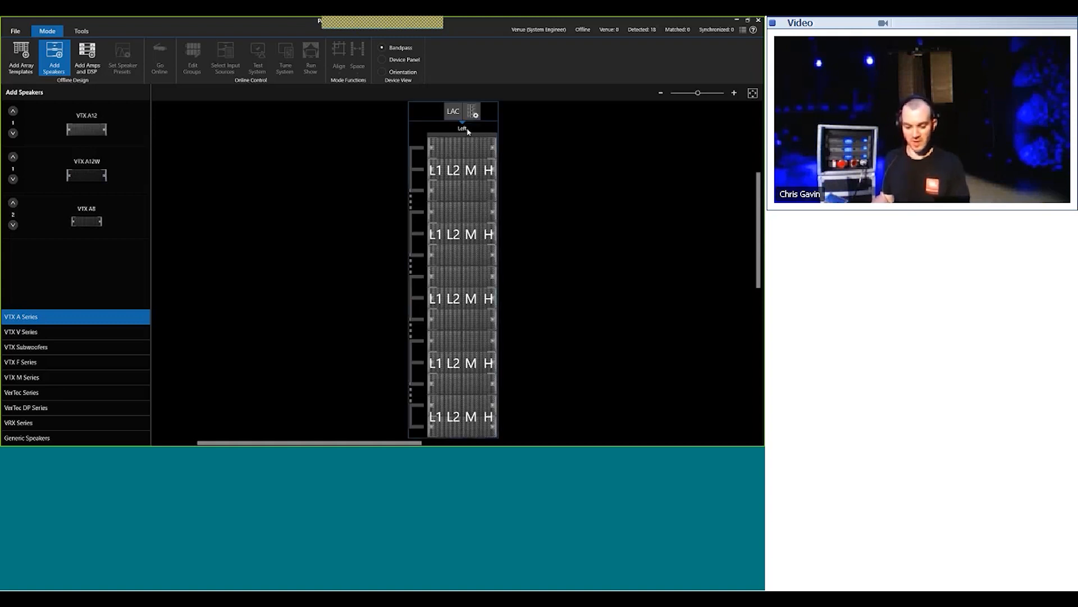
{"action": "double_click", "coordinate": [468, 131]}
{"action": "left_click", "coordinate": [283, 166]}
{"action": "type", "text": "A12"}
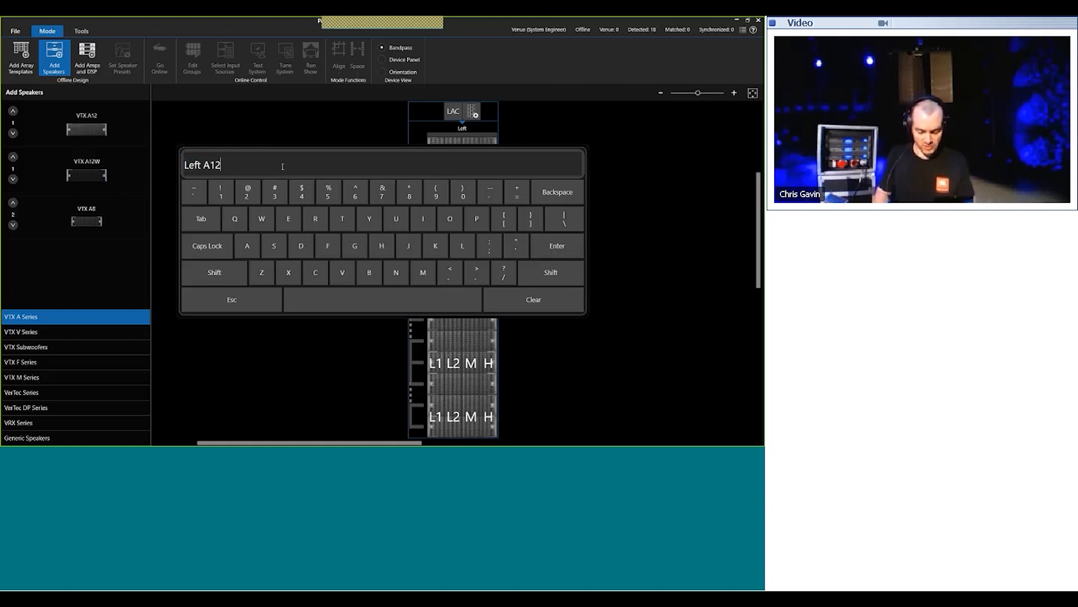
{"action": "key", "text": "Return"}
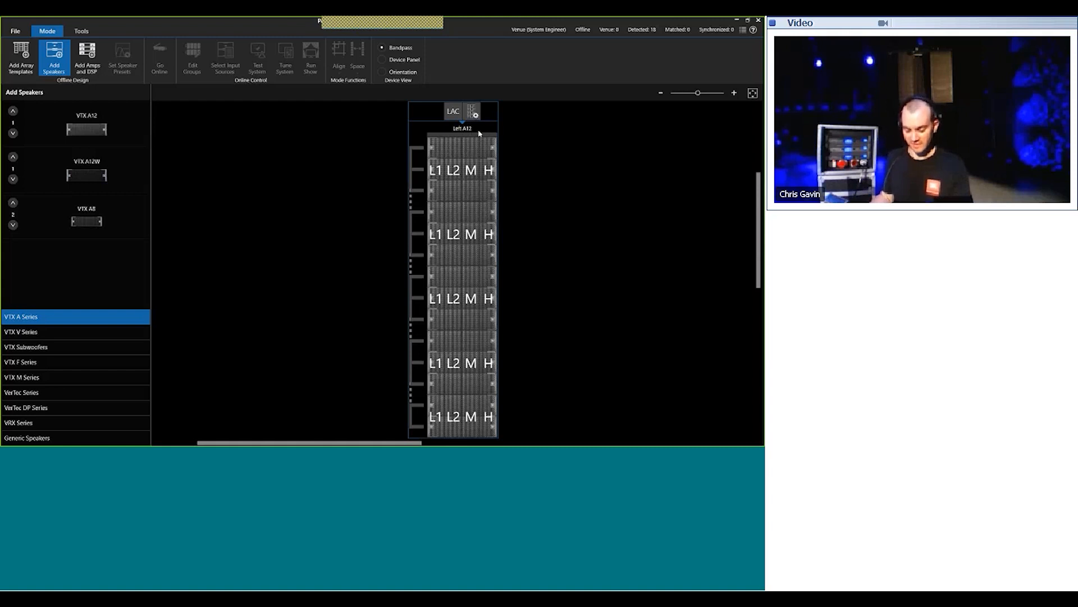
Step: Rename the Right suspended array as "Right A12"
{"action": "left_click", "coordinate": [590, 253]}
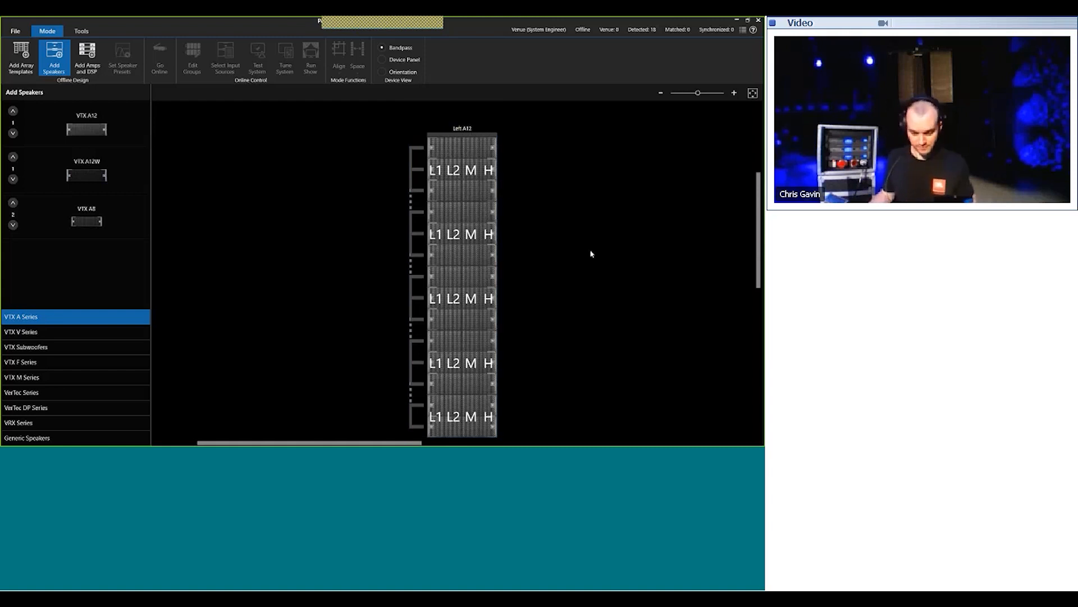
{"action": "scroll", "coordinate": [588, 257], "scroll_direction": "down", "scroll_amount": 3}
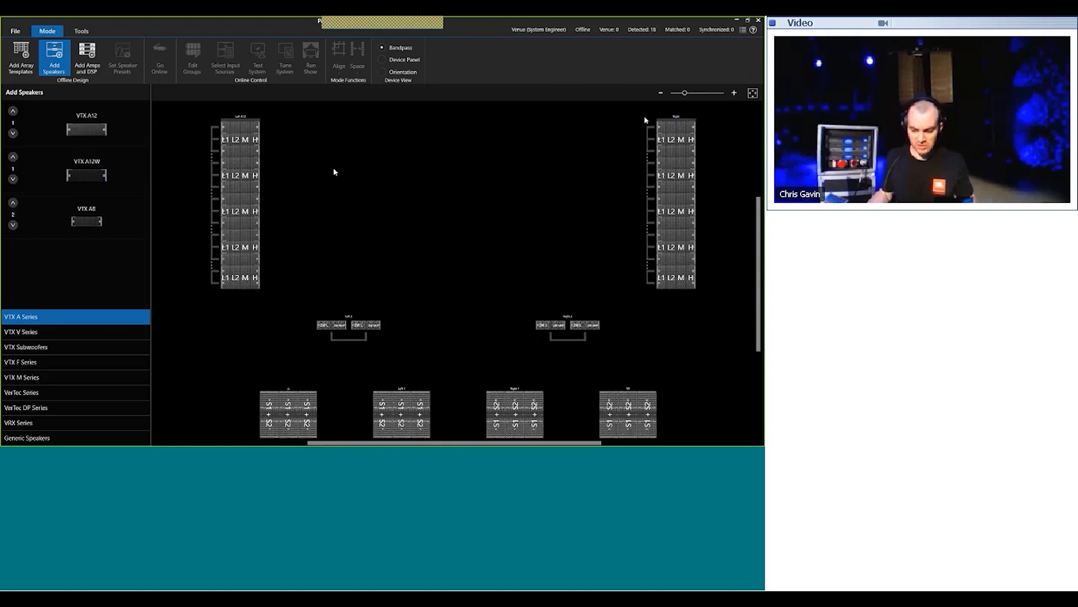
{"action": "left_click", "coordinate": [691, 120]}
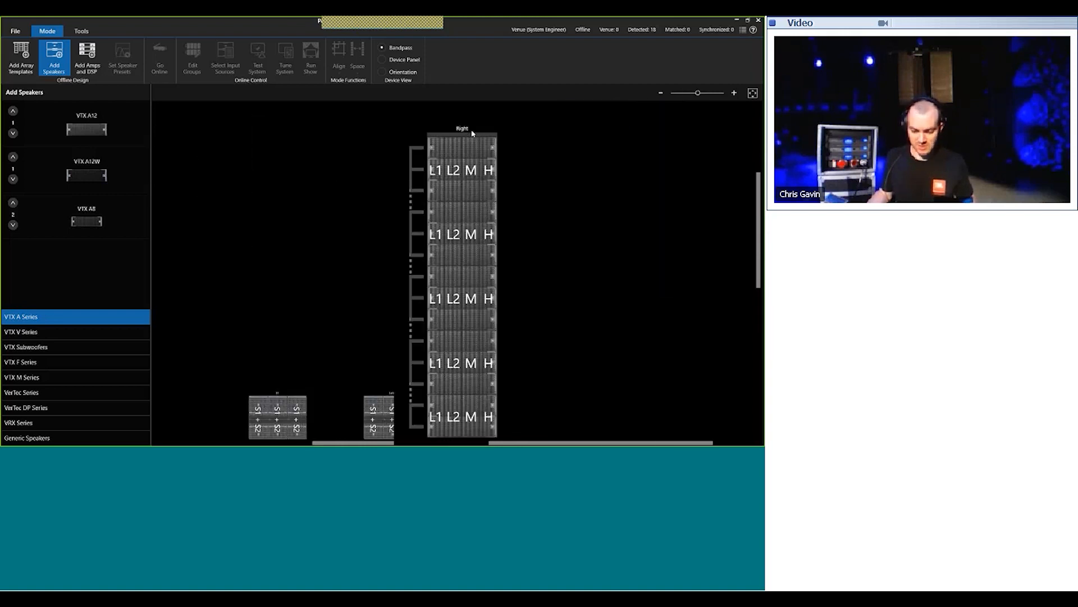
{"action": "double_click", "coordinate": [462, 130]}
{"action": "left_click", "coordinate": [262, 159]}
{"action": "type", "text": "A124"}
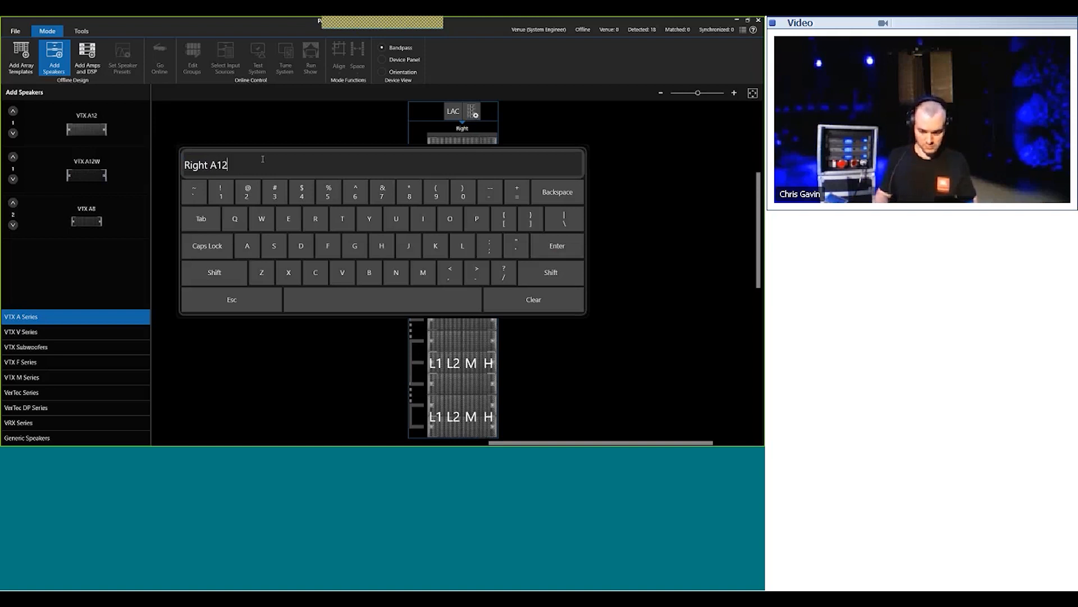
{"action": "key", "text": "Return"}
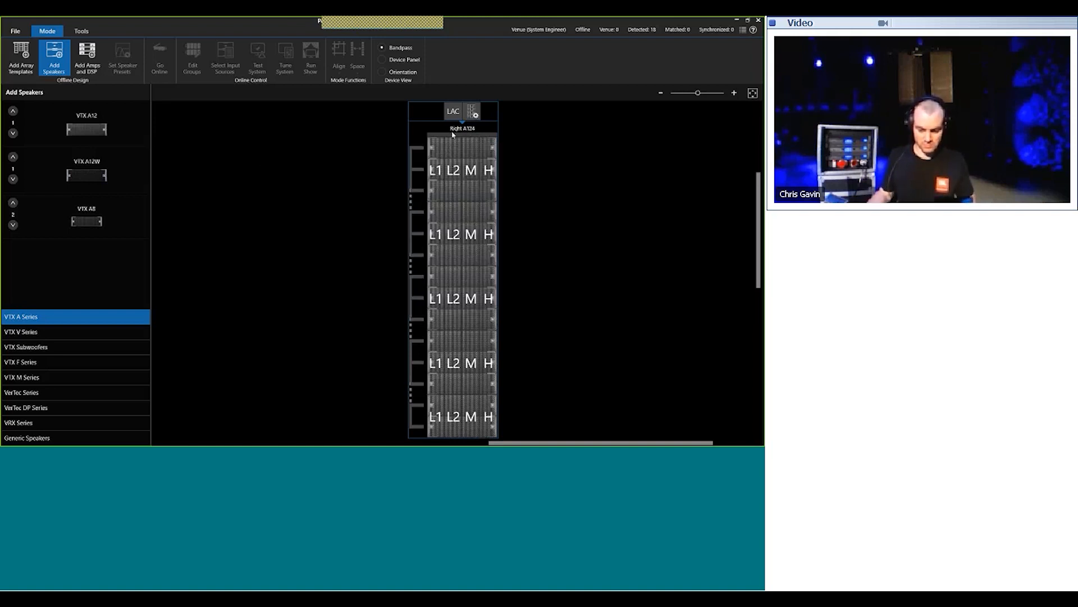
{"action": "double_click", "coordinate": [453, 134]}
{"action": "left_click", "coordinate": [256, 164]}
{"action": "key", "text": "Return"}
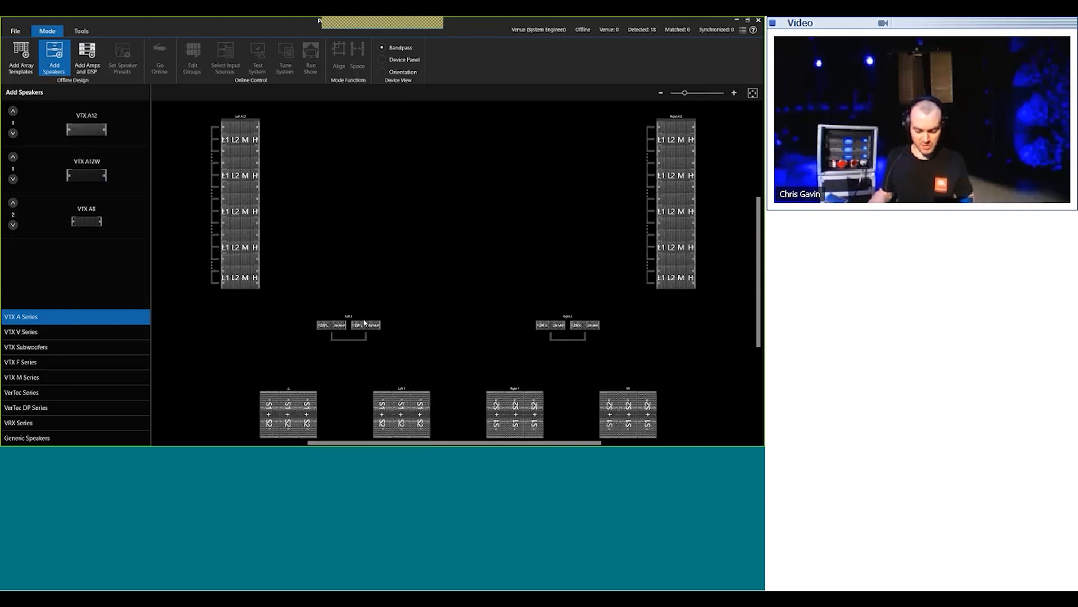
Step: Rename the Left 2 fill group as "Left FF"
{"action": "double_click", "coordinate": [364, 322]}
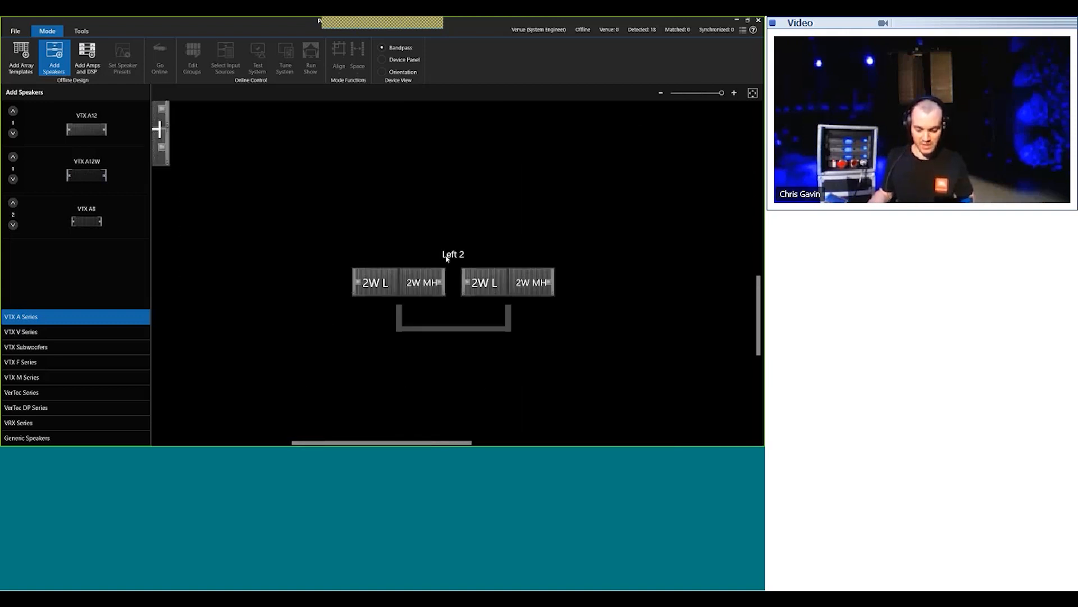
{"action": "double_click", "coordinate": [447, 254]}
{"action": "left_click", "coordinate": [260, 168]}
{"action": "key", "text": "BackSpace"}
{"action": "type", "text": "FF"}
{"action": "key", "text": "Return"}
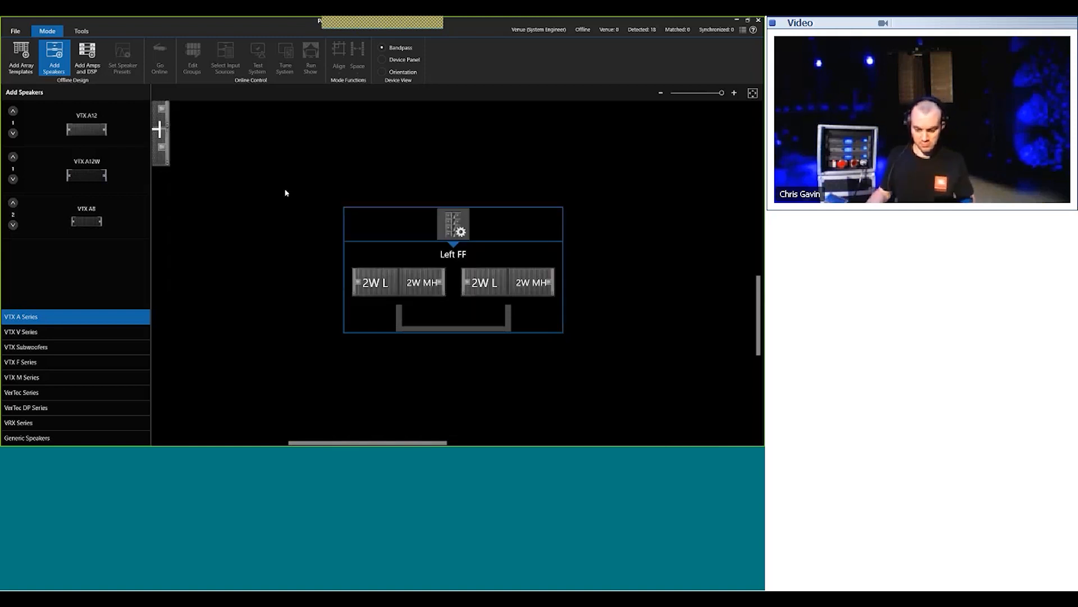
Step: Rename the Right 2 fill group as "Right FF"
{"action": "double_click", "coordinate": [583, 203]}
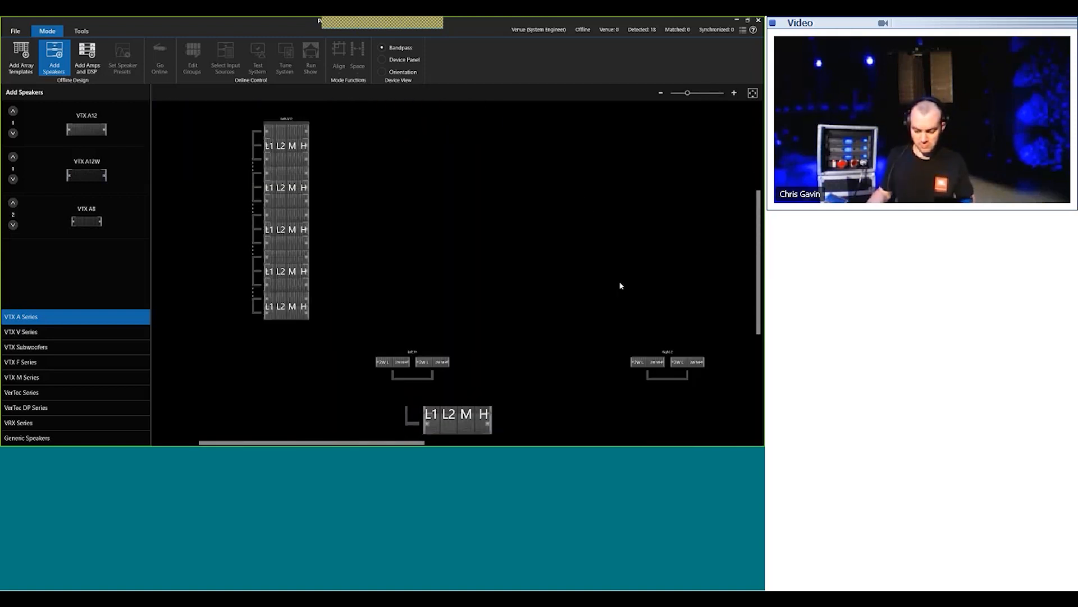
{"action": "double_click", "coordinate": [567, 325]}
{"action": "left_click", "coordinate": [456, 242]}
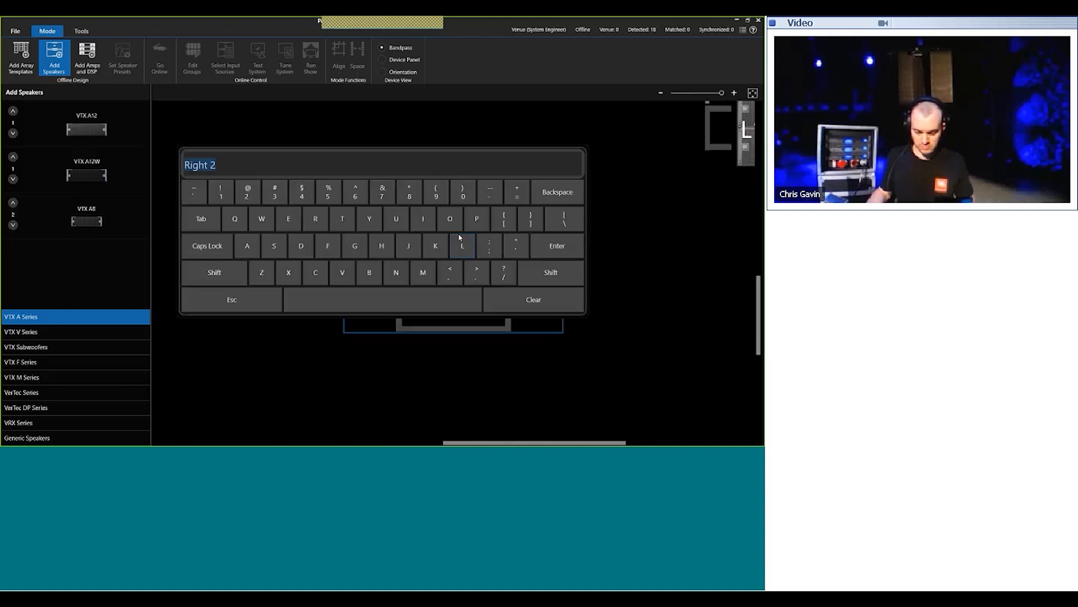
{"action": "left_click", "coordinate": [285, 162]}
{"action": "key", "text": "BackSpace"}
{"action": "type", "text": "FF"}
{"action": "key", "text": "Return"}
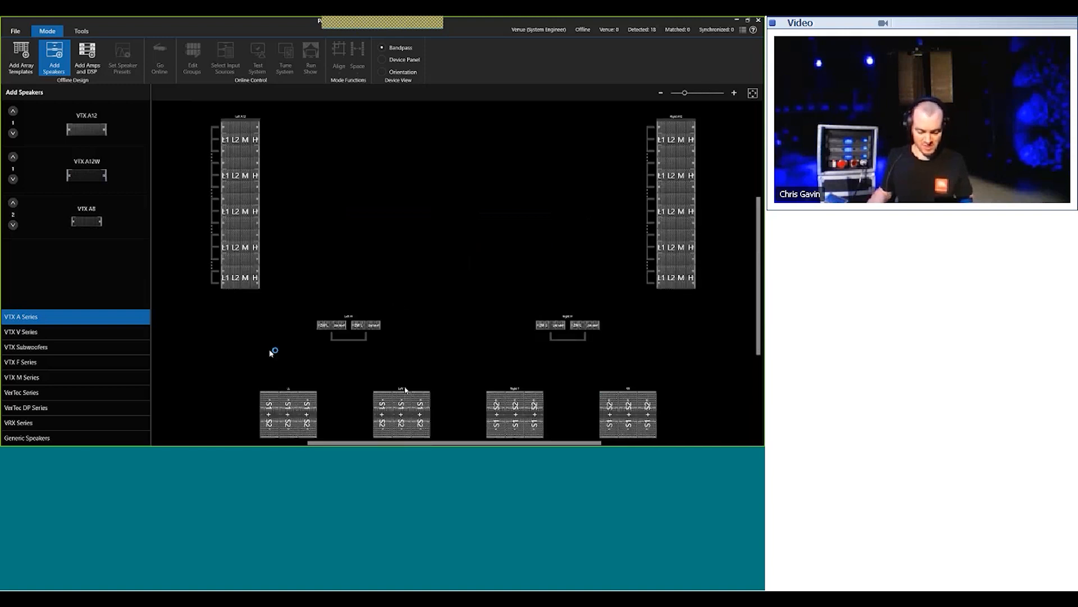
Step: Rename the LL subwoofer ground stack as "Left Outer G28"
{"action": "double_click", "coordinate": [290, 388]}
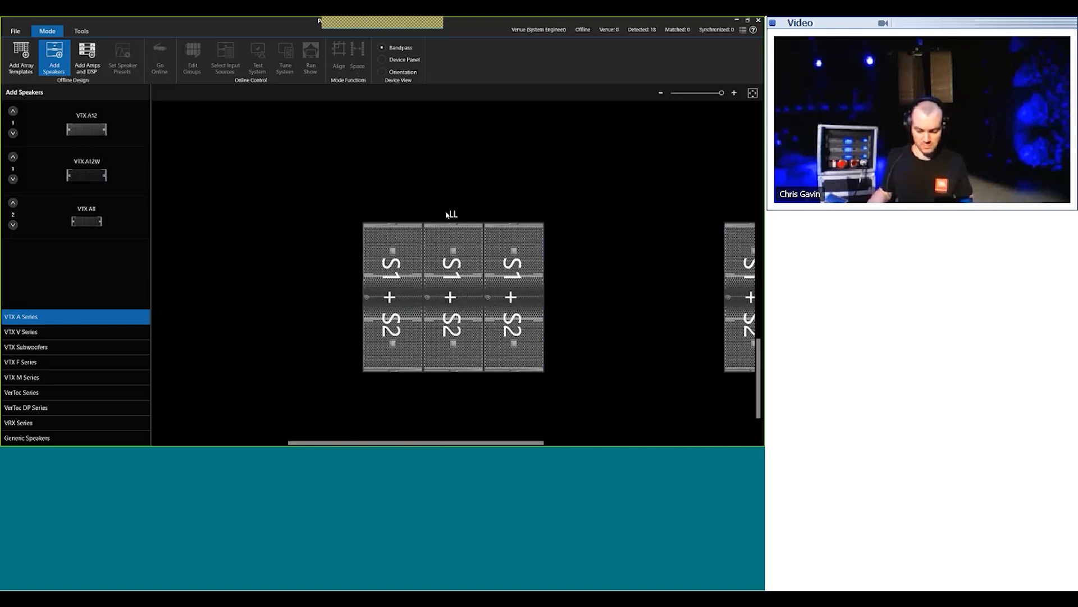
{"action": "double_click", "coordinate": [447, 214]}
{"action": "type", "text": "Lef"}
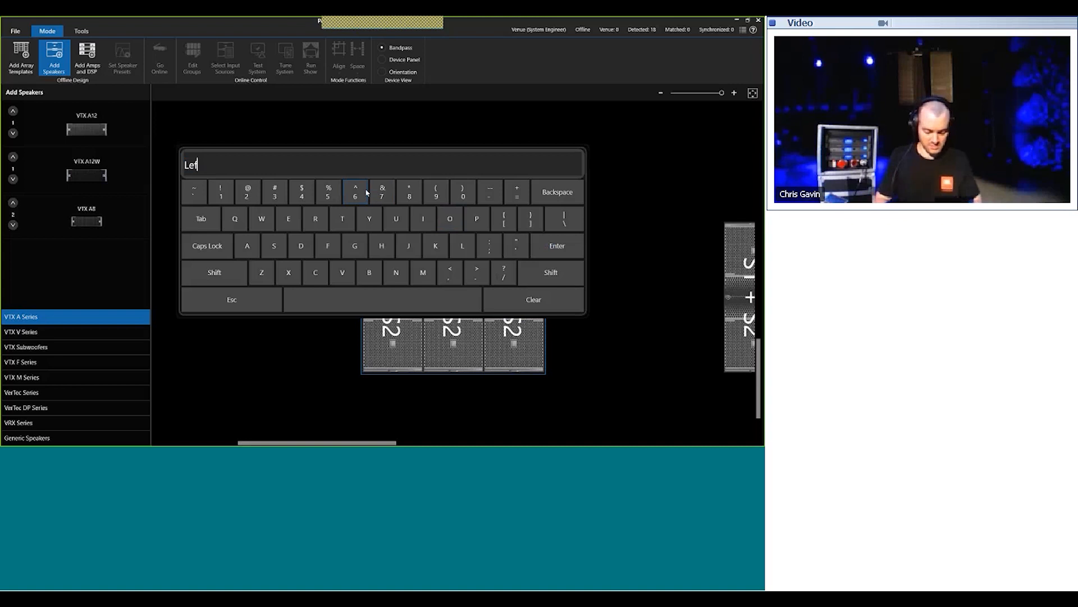
{"action": "type", "text": "t G28"}
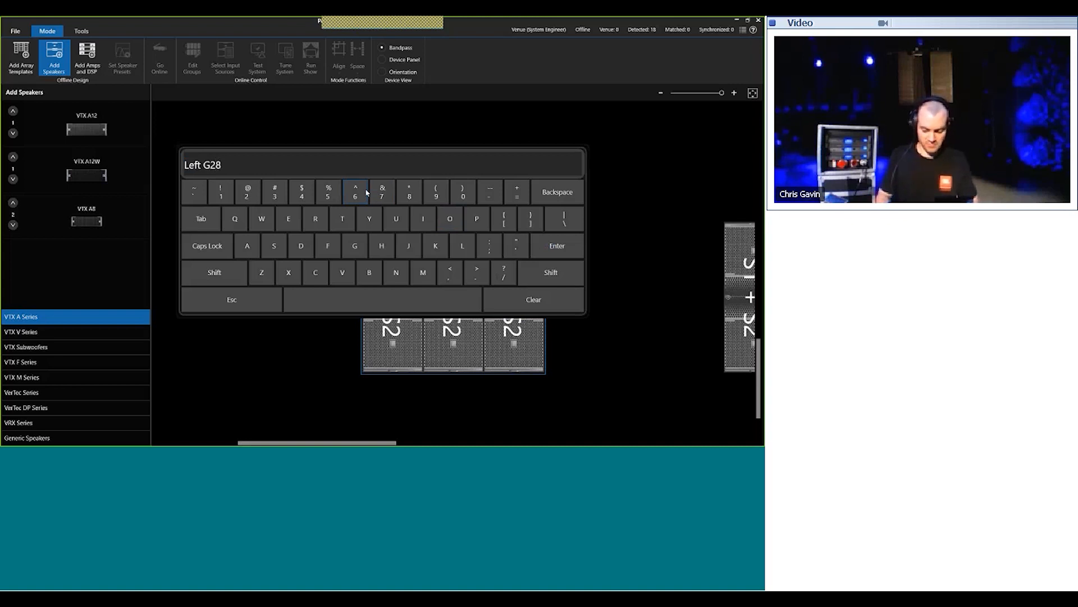
{"action": "key", "text": "BackSpace"}
{"action": "key", "text": "BackSpace"}
{"action": "key", "text": "BackSpace"}
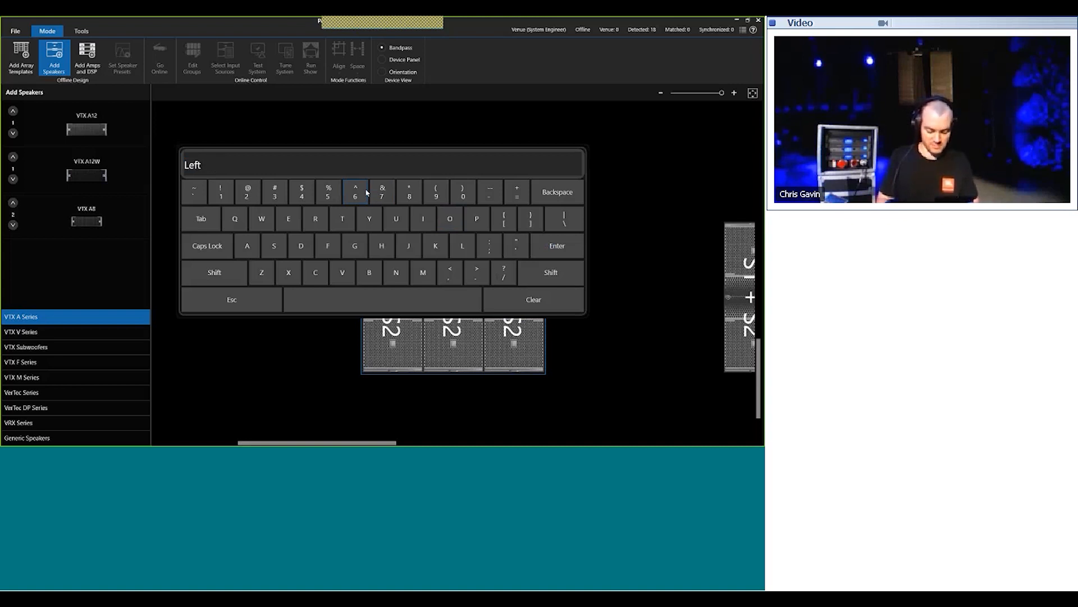
{"action": "type", "text": "G"}
{"action": "key", "text": "BackSpace"}
{"action": "key", "text": "BackSpace"}
{"action": "key", "text": "BackSpace"}
{"action": "key", "text": "BackSpace"}
{"action": "key", "text": "BackSpace"}
{"action": "key", "text": "BackSpace"}
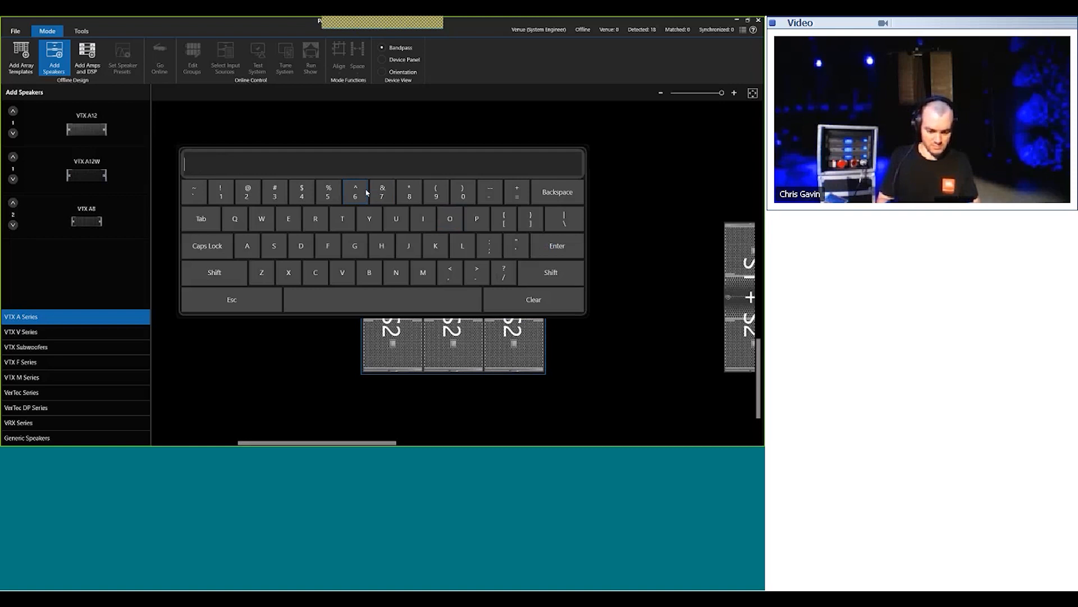
{"action": "type", "text": "Left O"}
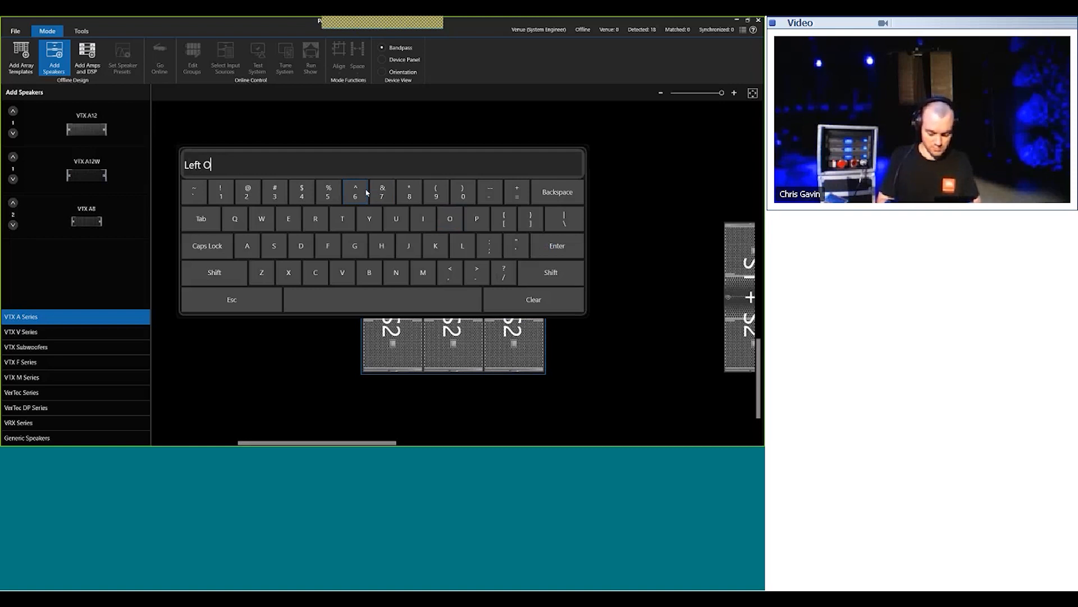
{"action": "type", "text": "uter G28"}
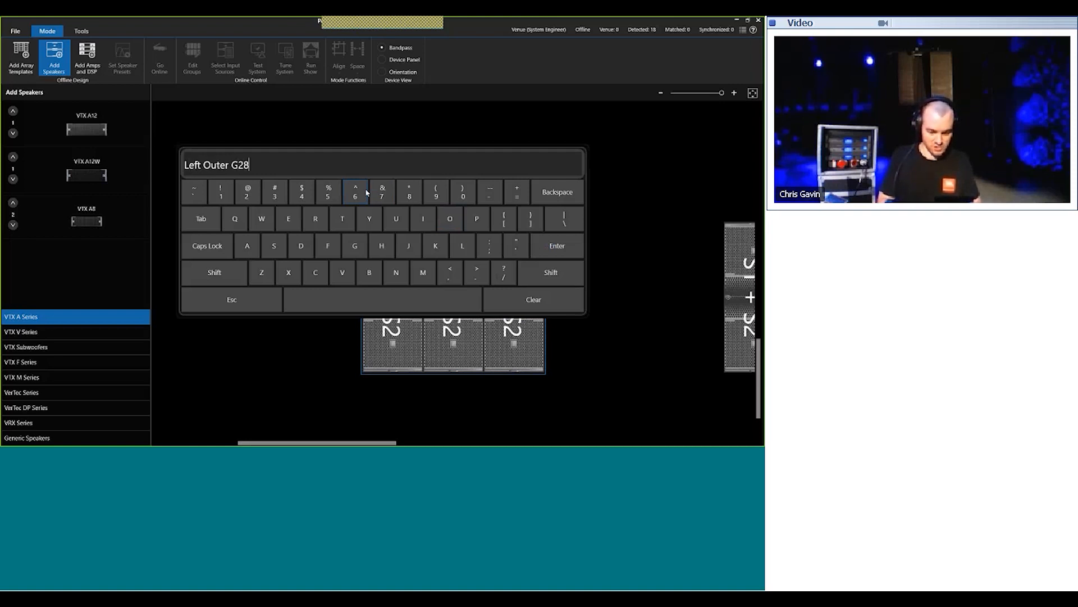
{"action": "key", "text": "Return"}
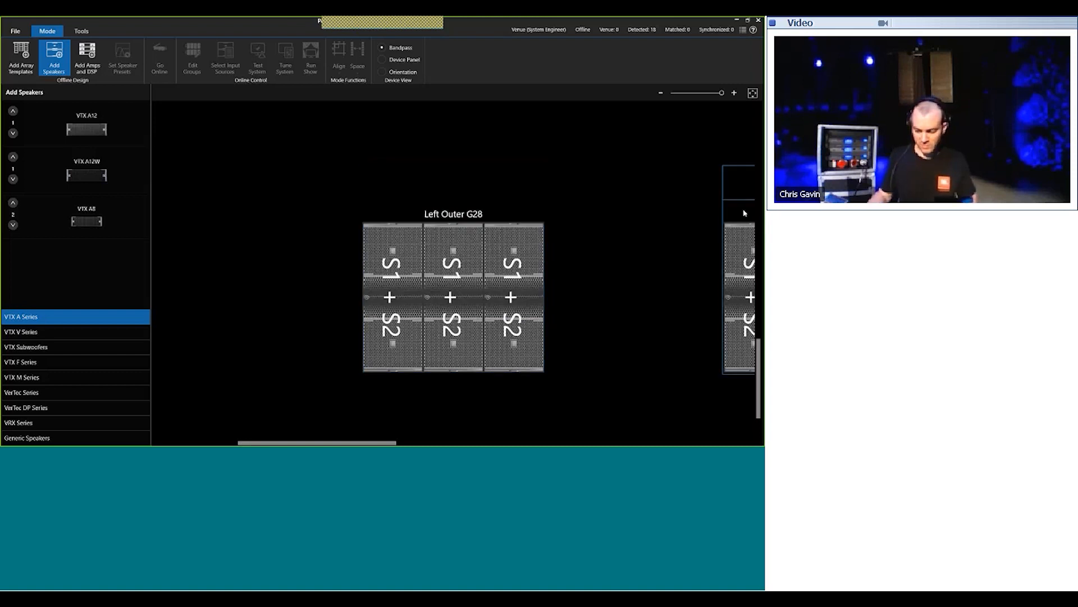
Step: Rename the Left 1 subwoofer ground stack as "Left Inner G28"
{"action": "left_click", "coordinate": [745, 212]}
{"action": "left_click", "coordinate": [459, 214]}
{"action": "left_click", "coordinate": [283, 163]}
{"action": "key", "text": "BackSpace"}
{"action": "type", "text": "In"}
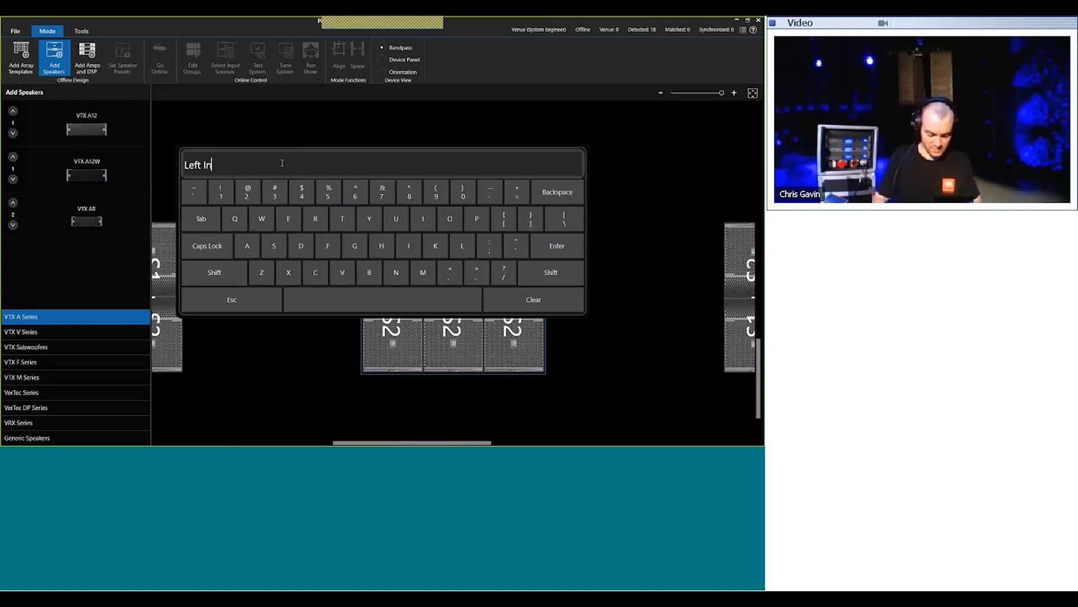
{"action": "type", "text": "ner G28"}
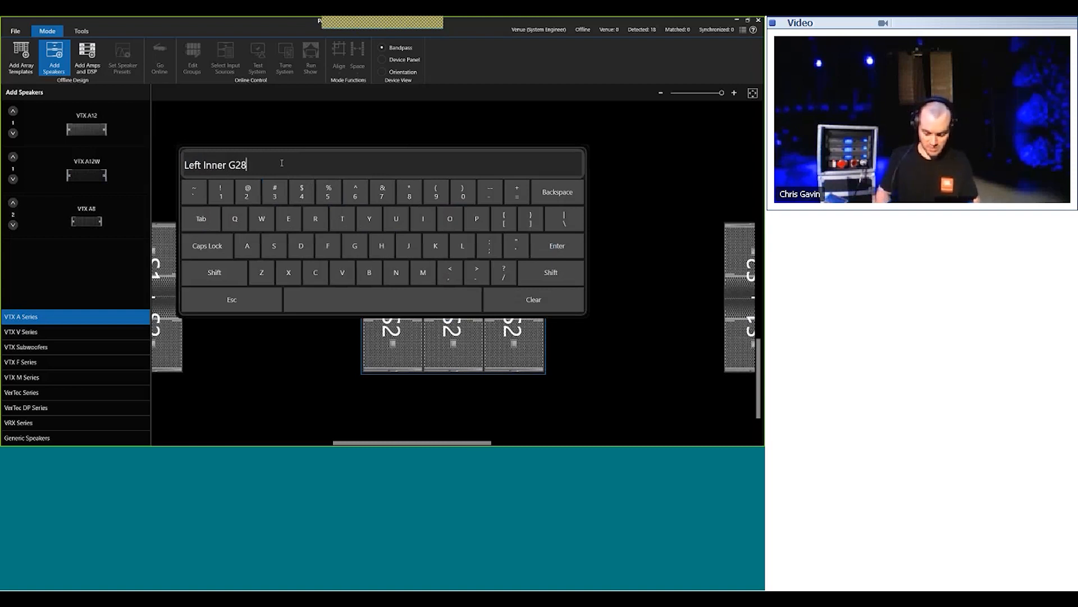
{"action": "key", "text": "Return"}
Step: Rename the Right 1 subwoofer ground stack as "Right Inner G28"
{"action": "double_click", "coordinate": [733, 220]}
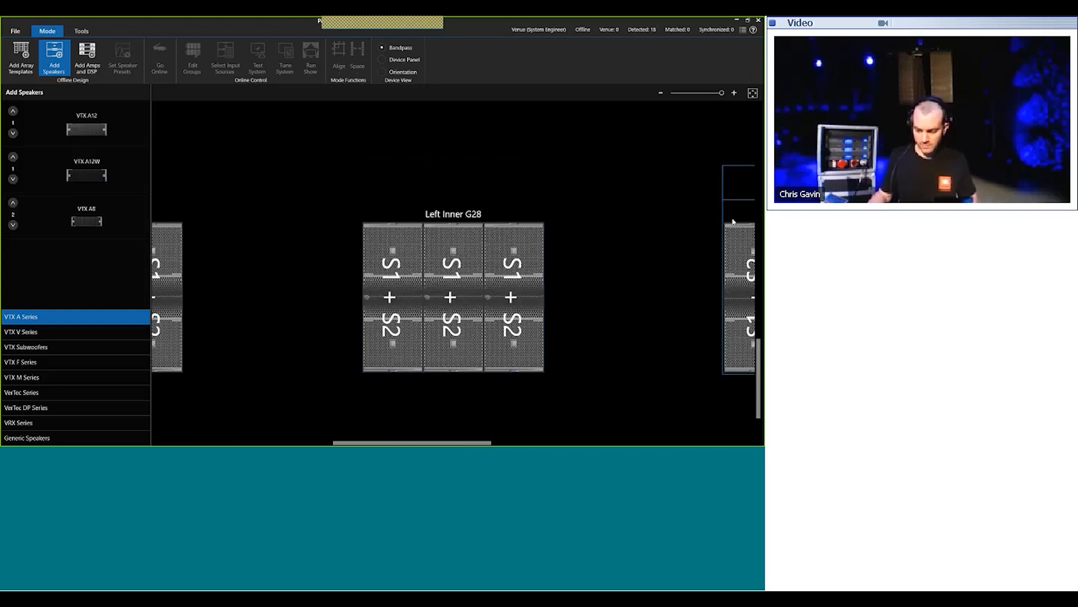
{"action": "left_click", "coordinate": [434, 215]}
{"action": "left_click", "coordinate": [435, 215]}
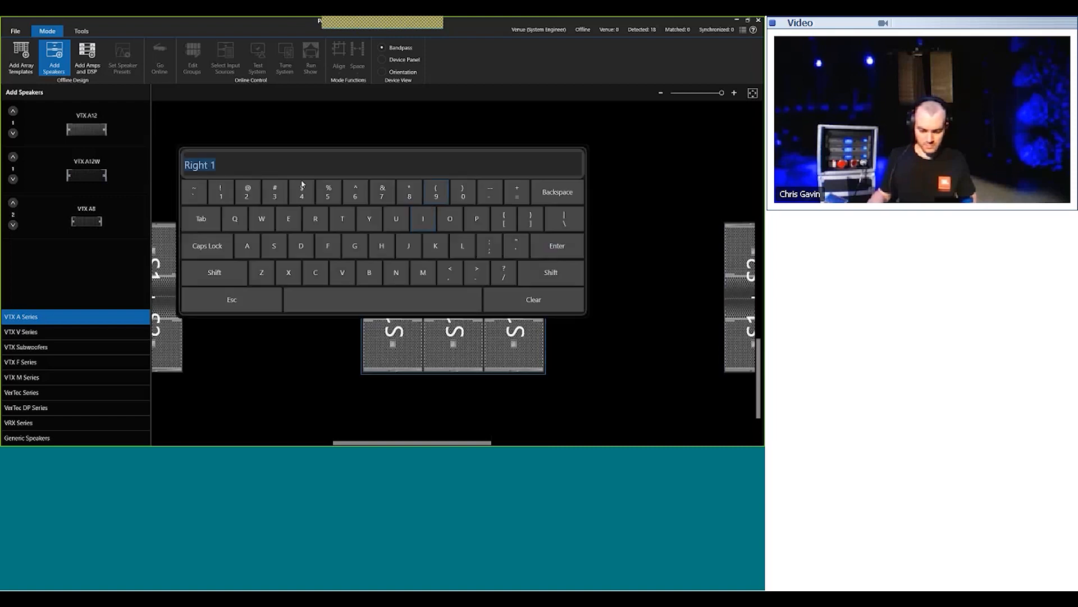
{"action": "left_click", "coordinate": [277, 164]}
{"action": "key", "text": "BackSpace"}
{"action": "type", "text": "Inner G"}
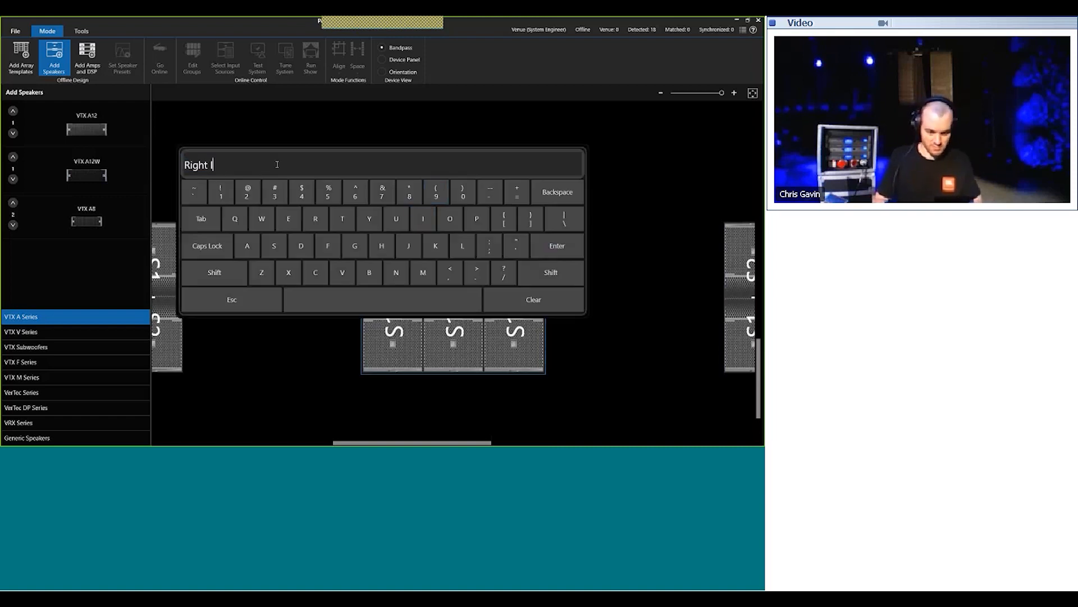
{"action": "type", "text": "28"}
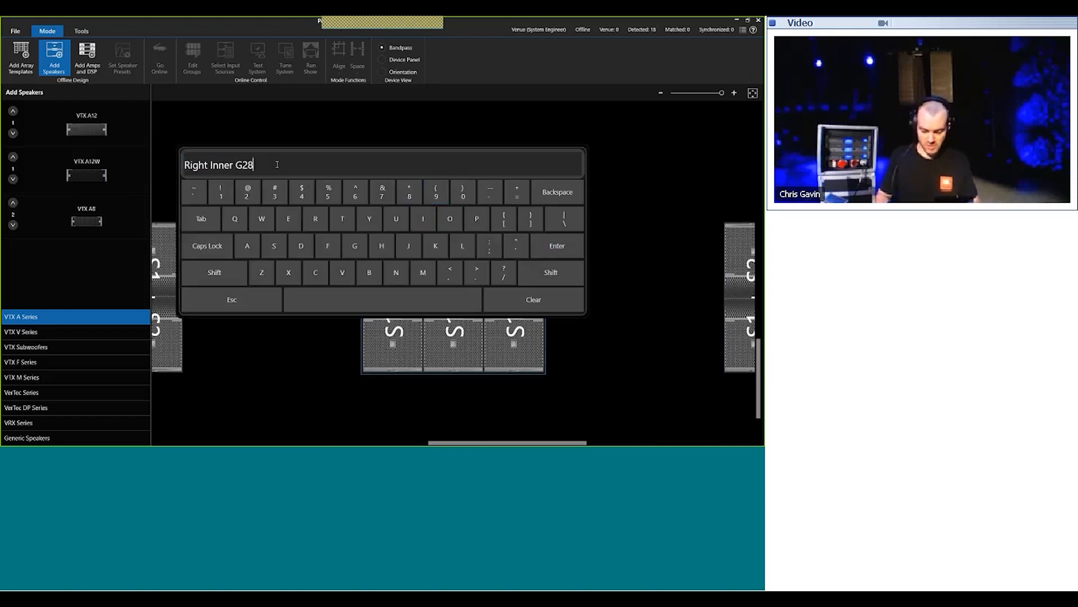
{"action": "key", "text": "Return"}
Step: Rename the RR subwoofer ground stack as "Right Outer G28"
{"action": "left_click", "coordinate": [729, 216]}
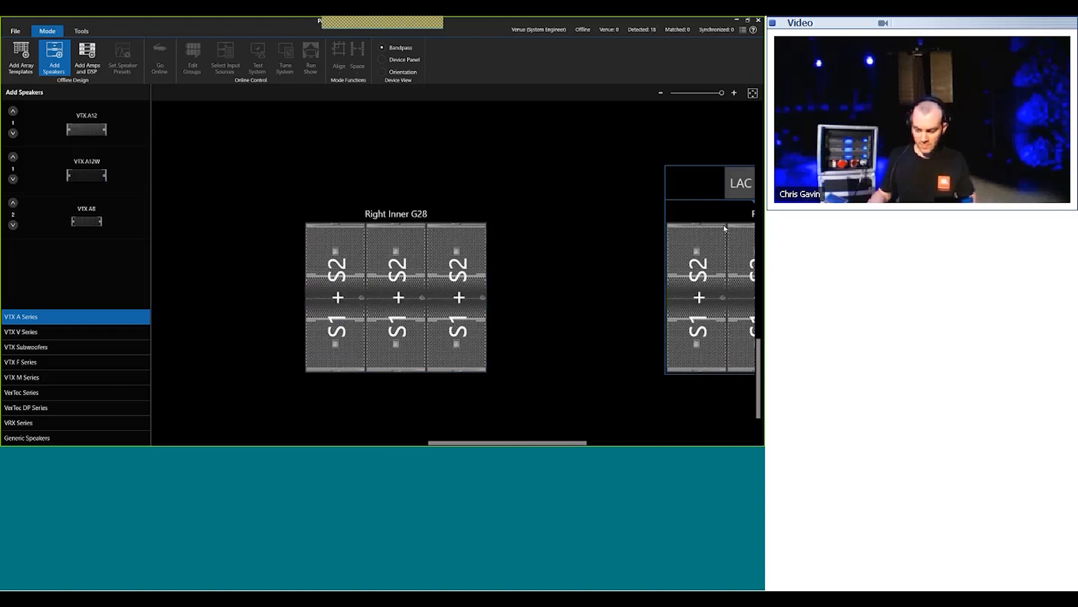
{"action": "left_click", "coordinate": [454, 214]}
{"action": "double_click", "coordinate": [454, 214]}
{"action": "type", "text": "Right Ou"}
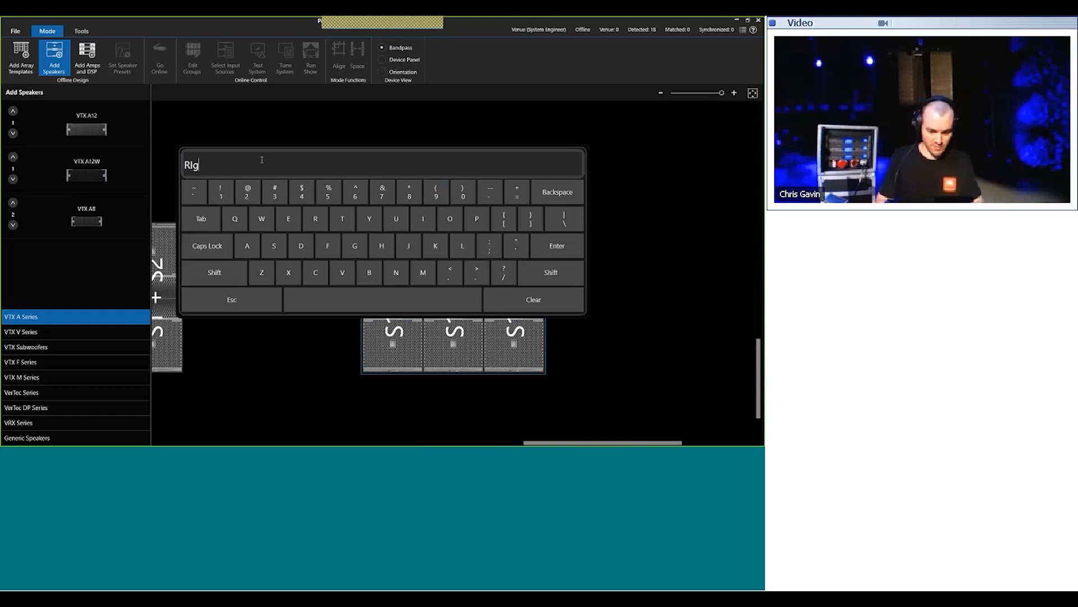
{"action": "type", "text": "ter G28"}
{"action": "key", "text": "Return"}
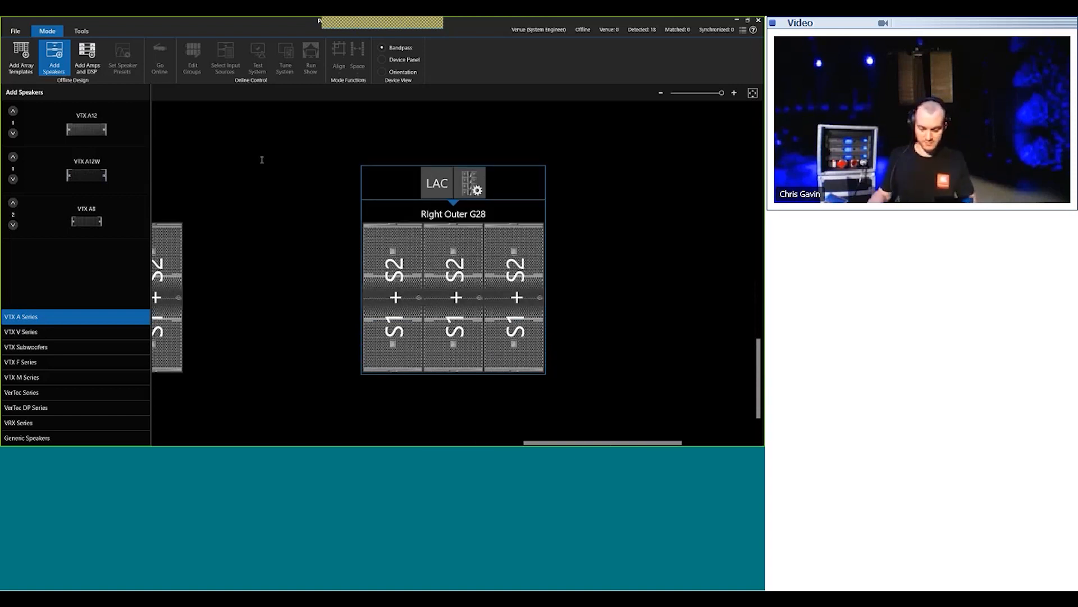
{"action": "left_click", "coordinate": [219, 162]}
{"action": "scroll", "coordinate": [220, 161], "scroll_direction": "down", "scroll_amount": 5}
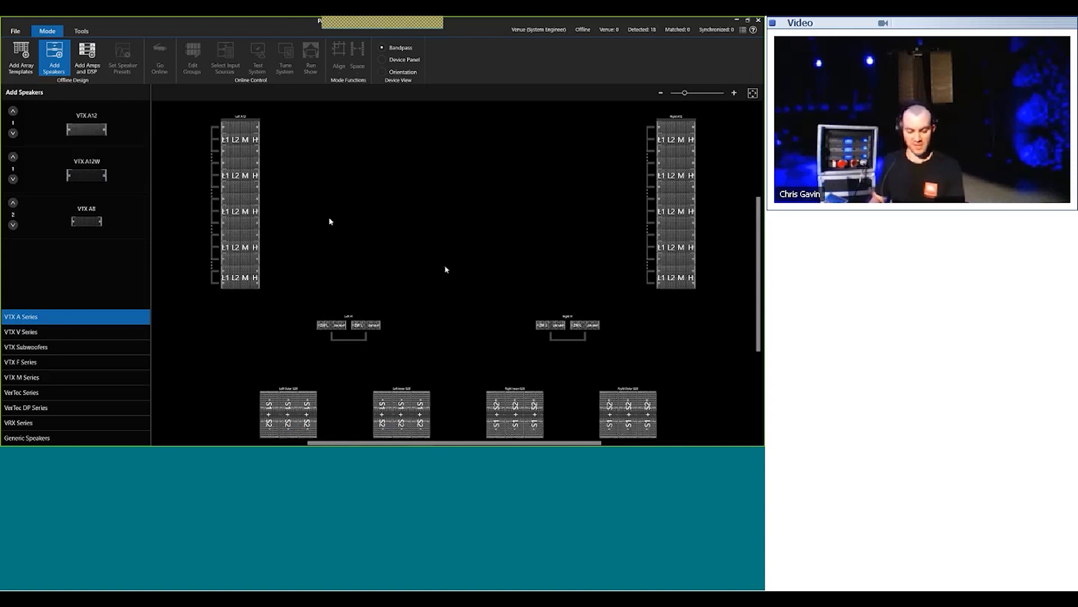
Step: Switch to adding amps and DSP and focus on the Left A12 suspended array
{"action": "left_click", "coordinate": [95, 71]}
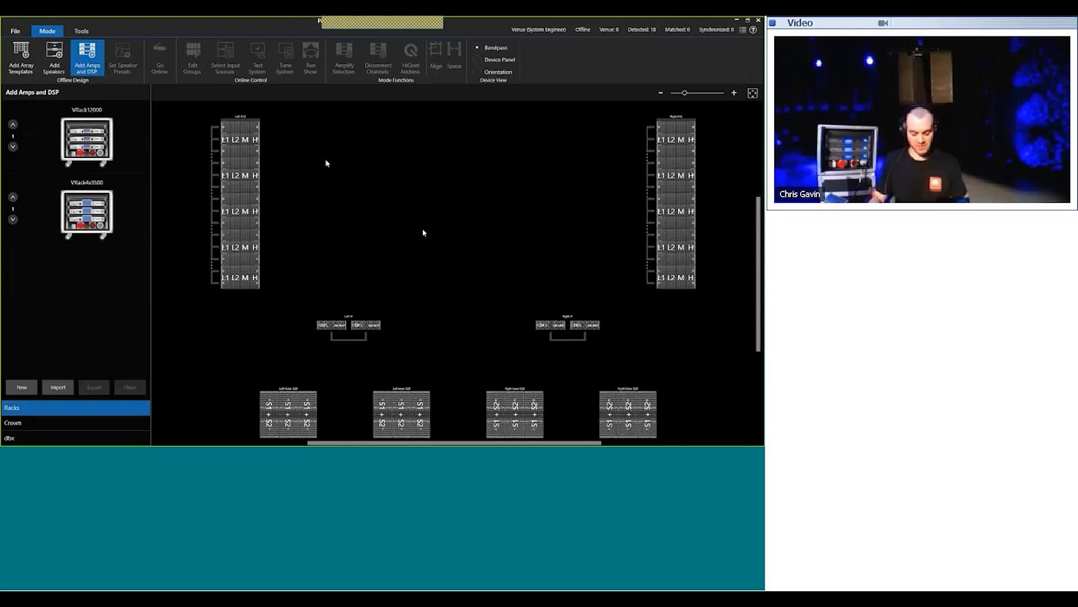
{"action": "left_click", "coordinate": [255, 121]}
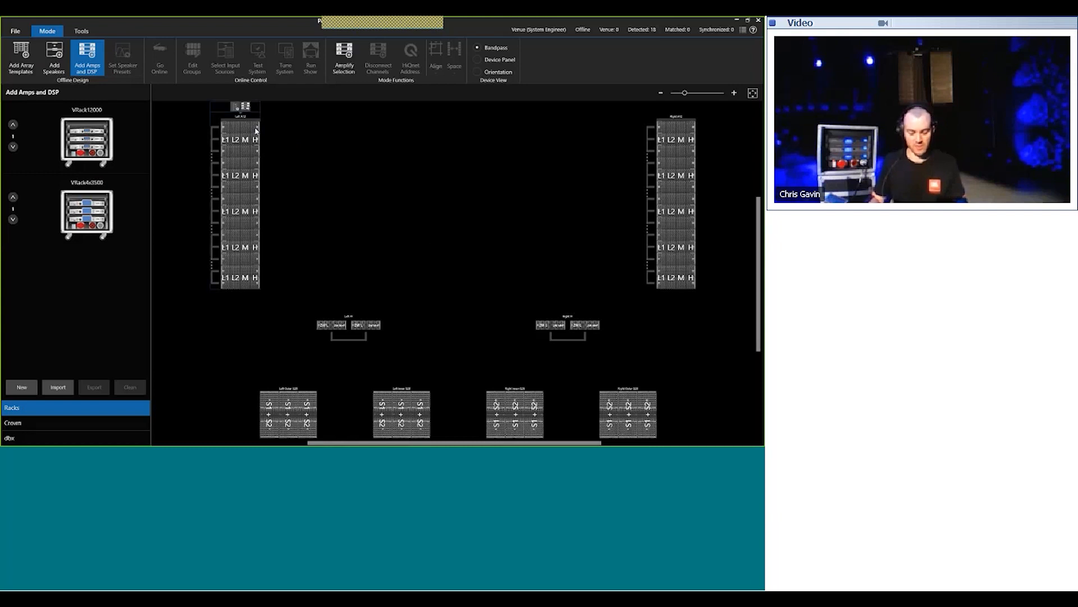
{"action": "double_click", "coordinate": [255, 131]}
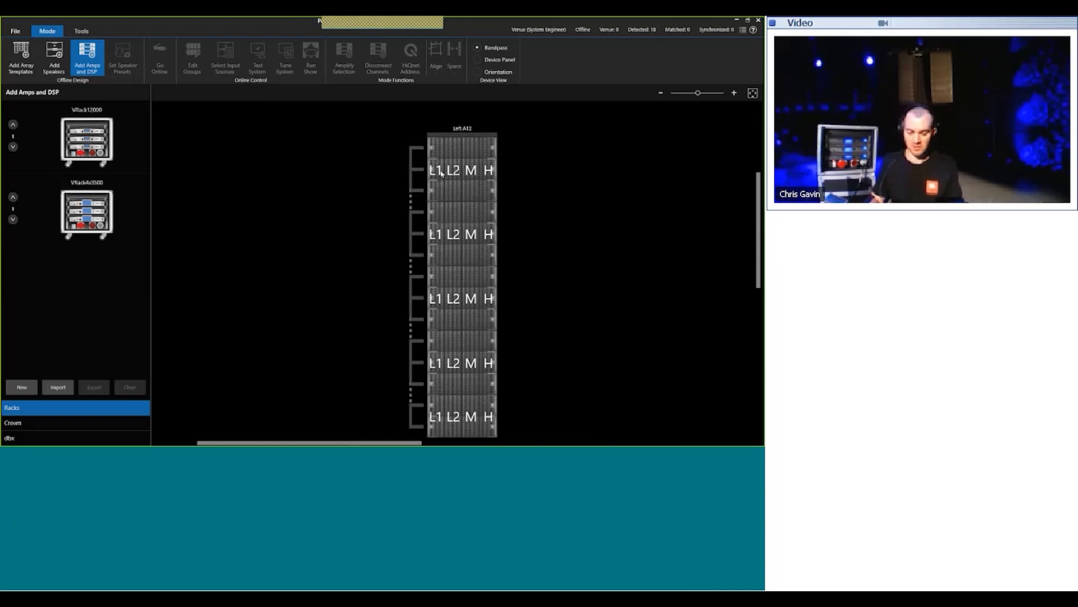
Step: Examine the individual L1, L2, M and H bandpass sections in the upper circuits of the Left A12 array
{"action": "left_click", "coordinate": [443, 149]}
{"action": "left_click", "coordinate": [455, 155]}
{"action": "left_click", "coordinate": [469, 152]}
{"action": "left_click", "coordinate": [489, 155]}
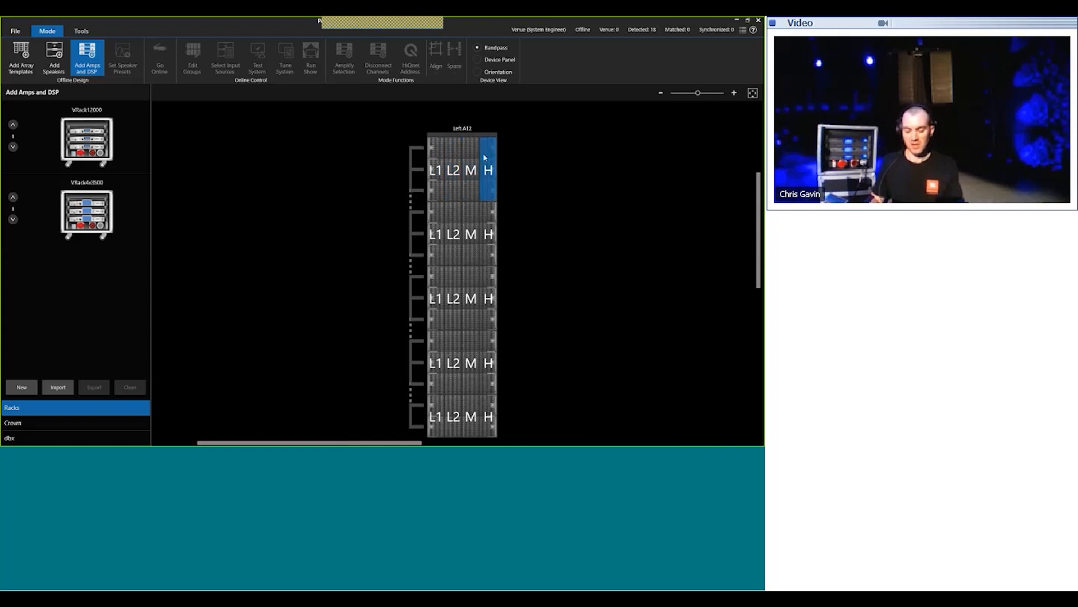
{"action": "left_click", "coordinate": [474, 198]}
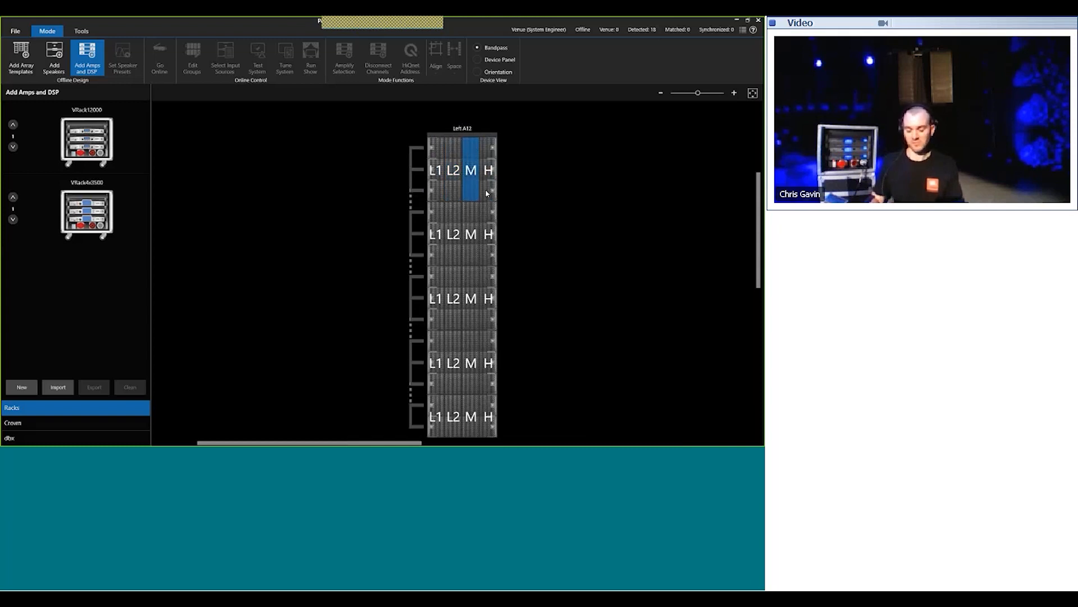
{"action": "left_click", "coordinate": [471, 250]}
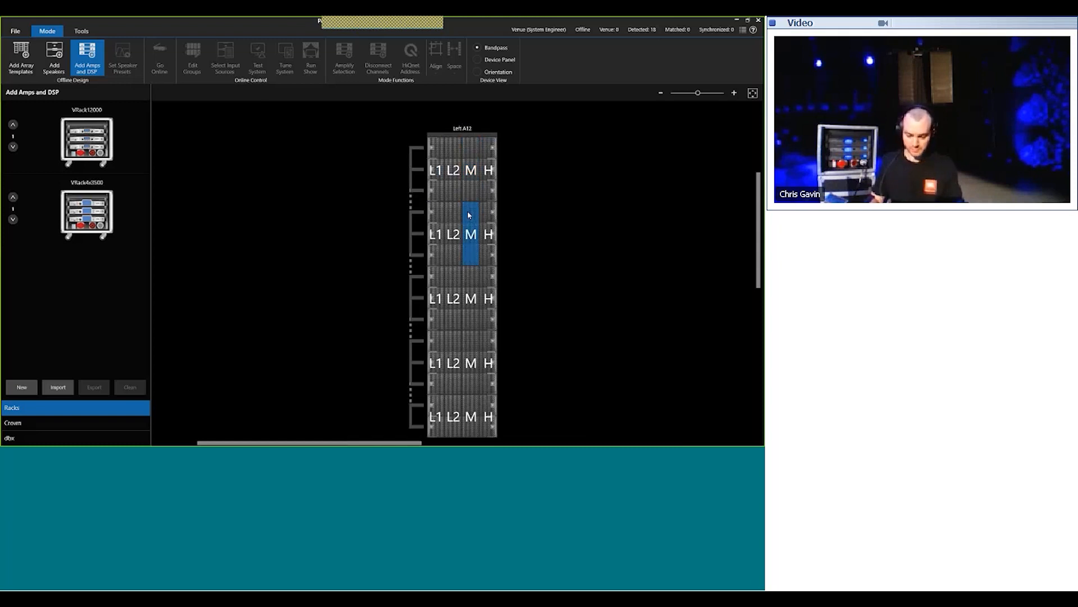
Step: Examine the L2 and L1 bandpass sections in the second and third circuits of the Left A12 array
{"action": "left_click", "coordinate": [453, 252]}
{"action": "left_click", "coordinate": [437, 258]}
{"action": "left_click", "coordinate": [442, 285]}
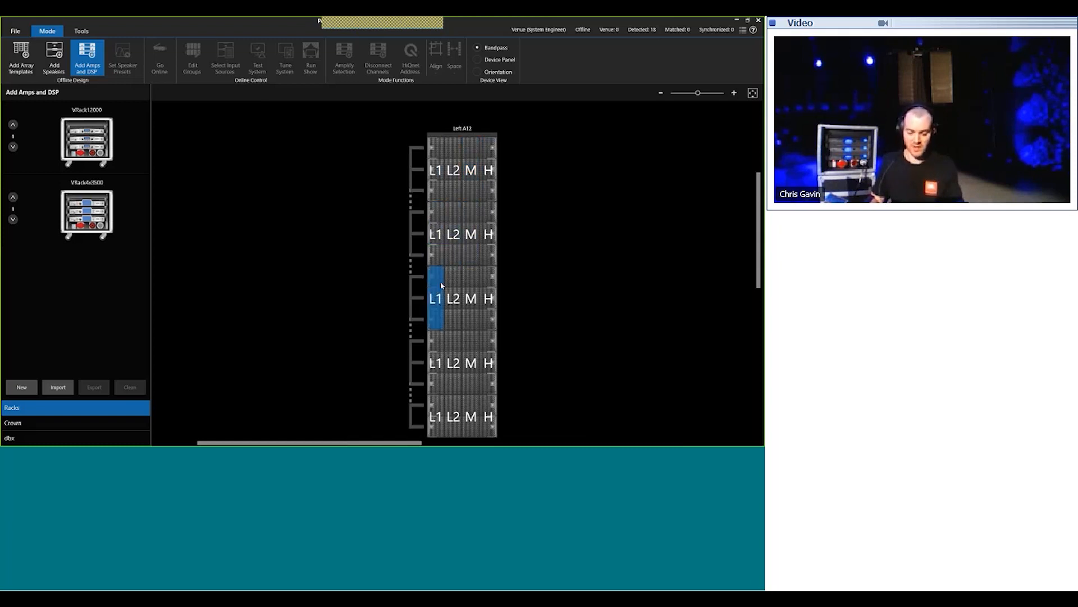
{"action": "scroll", "coordinate": [604, 335], "scroll_direction": "down", "scroll_amount": 5}
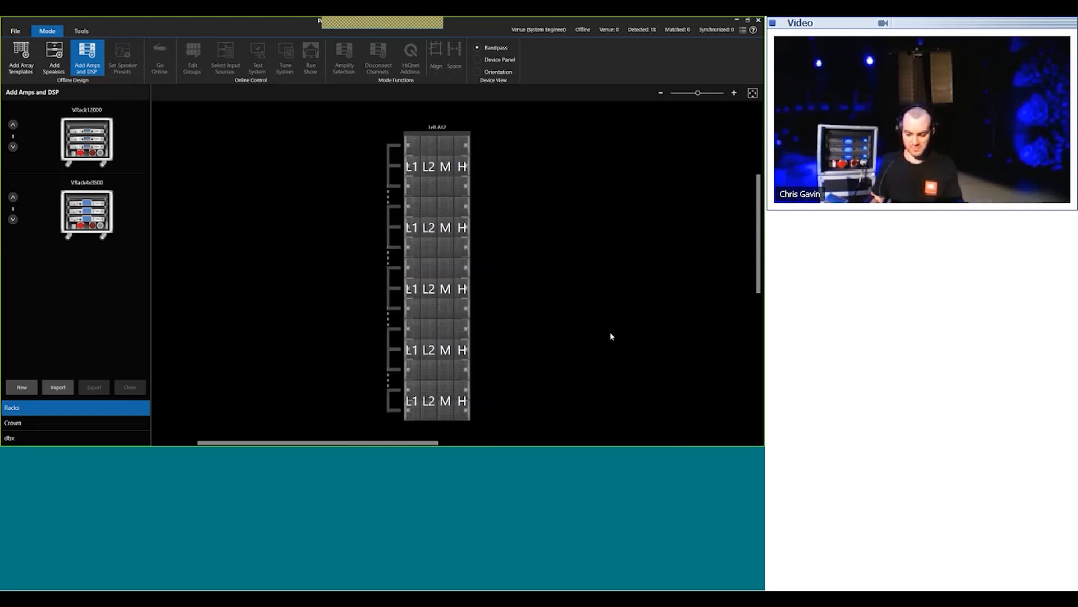
Step: Examine the linked 2W L and 2W MH bandpass sections of the two Left FF speakers
{"action": "scroll", "coordinate": [349, 329], "scroll_direction": "up", "scroll_amount": 5}
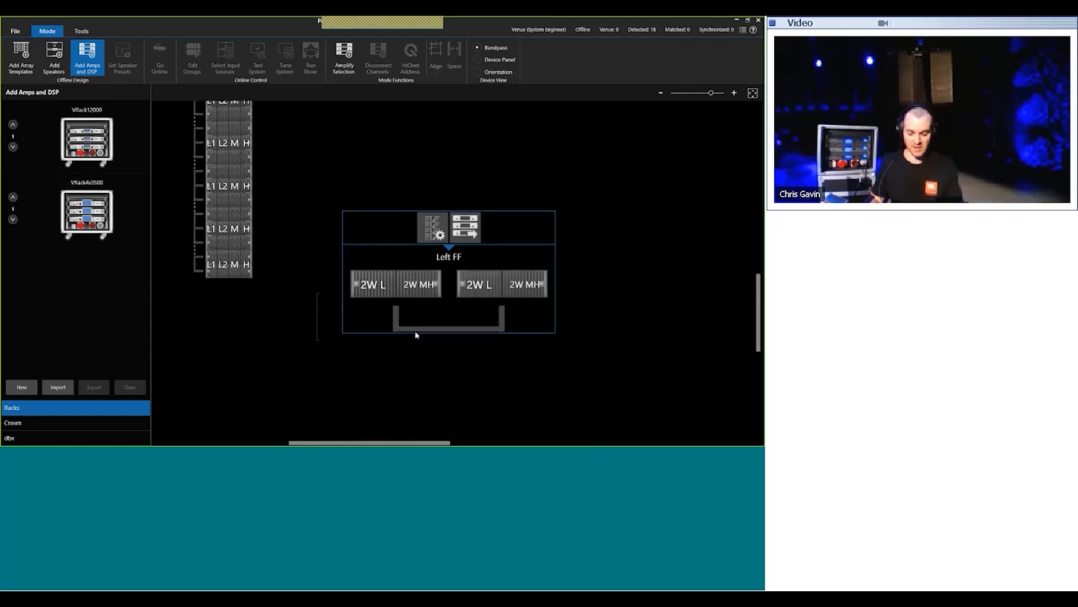
{"action": "left_click", "coordinate": [379, 279]}
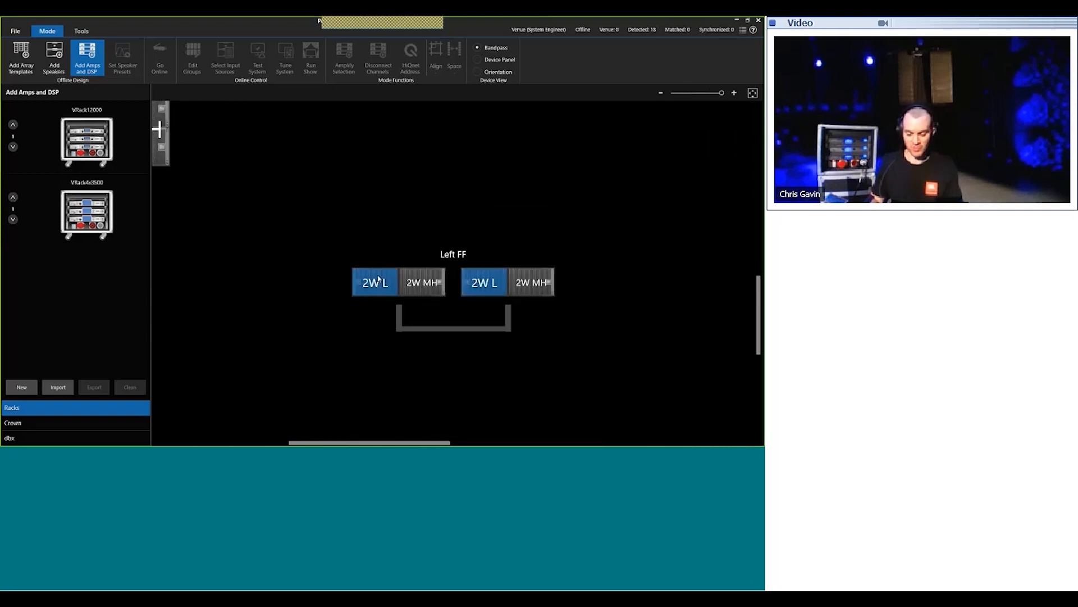
{"action": "left_click", "coordinate": [511, 288]}
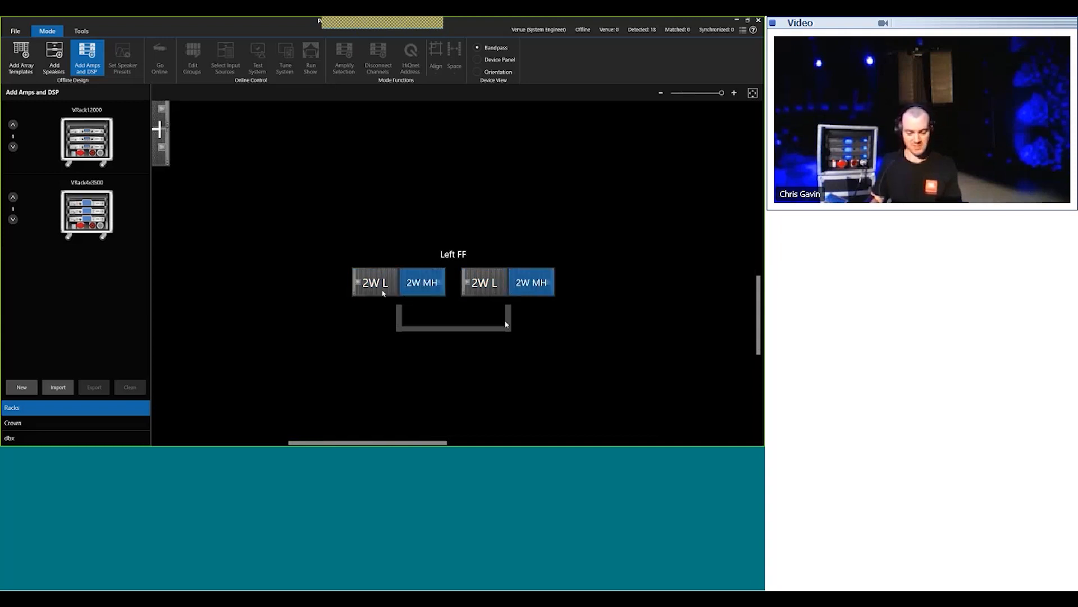
{"action": "left_click", "coordinate": [384, 287]}
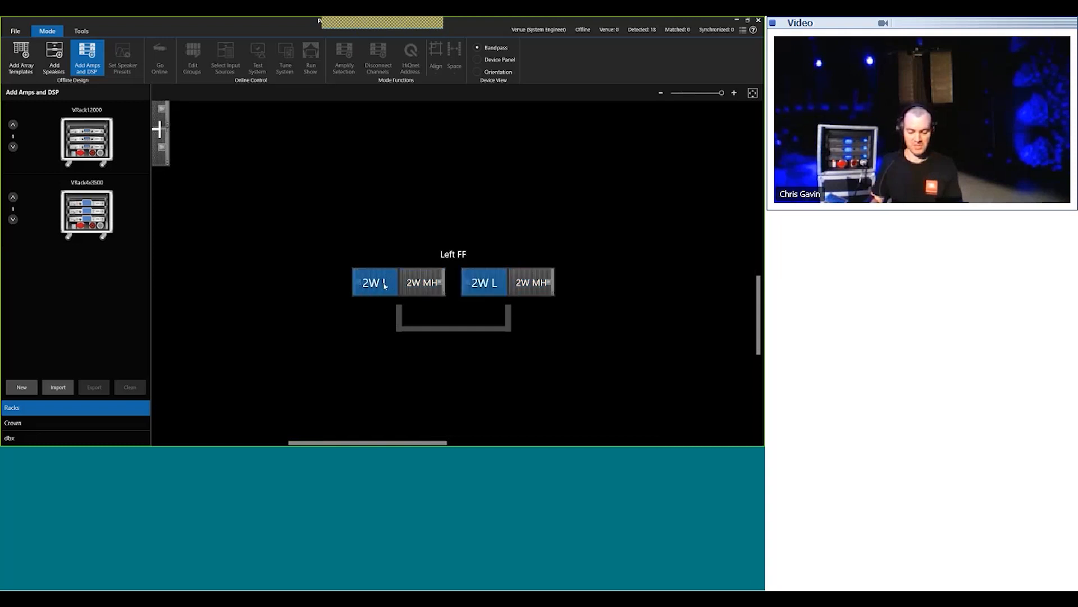
{"action": "left_click", "coordinate": [422, 285]}
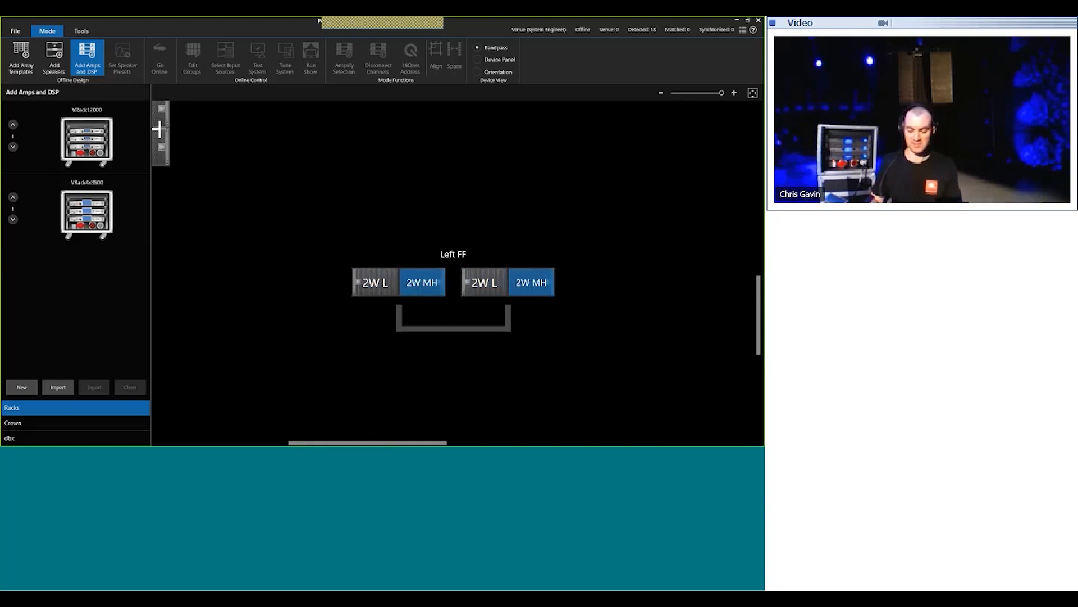
{"action": "left_click", "coordinate": [373, 285]}
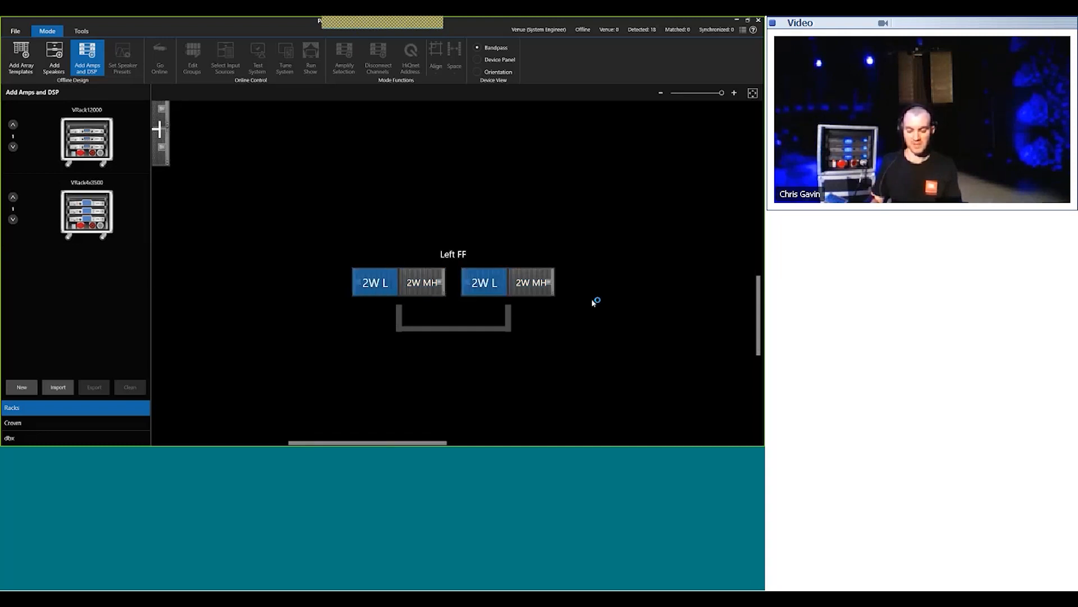
{"action": "scroll", "coordinate": [575, 331], "scroll_direction": "down", "scroll_amount": 3}
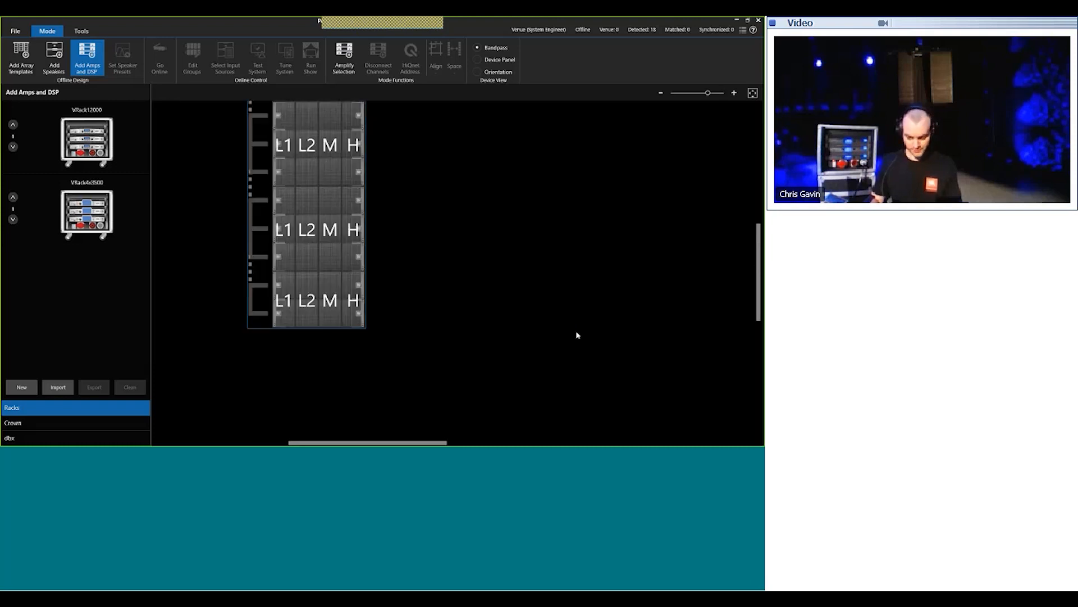
Step: Review the basic configuration of the Left A12 array, including its circuit mode and amplifier rack, and close it
{"action": "left_click", "coordinate": [492, 127]}
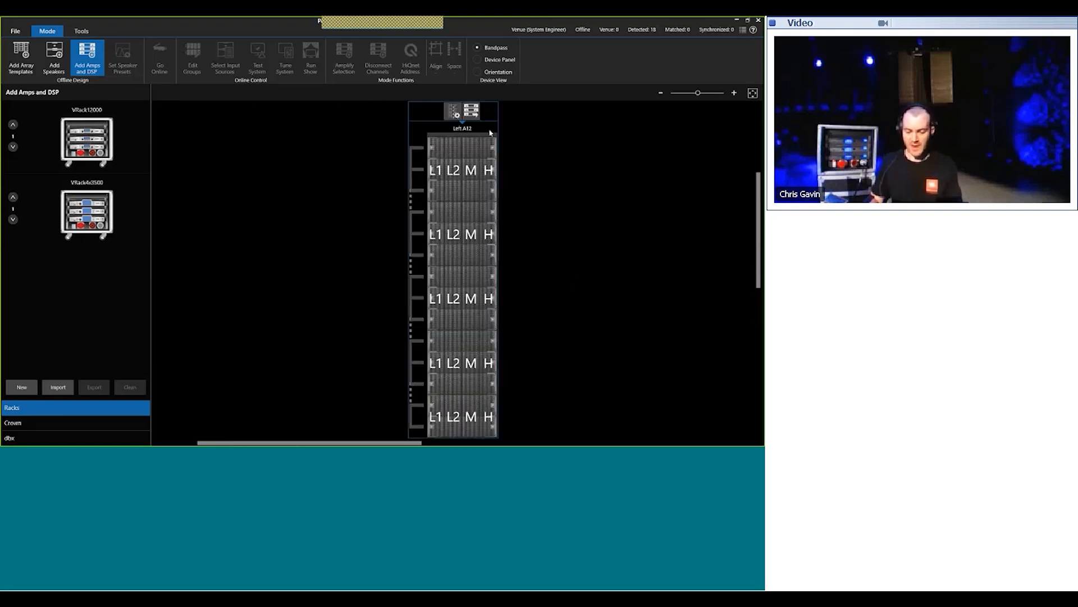
{"action": "left_click", "coordinate": [454, 112]}
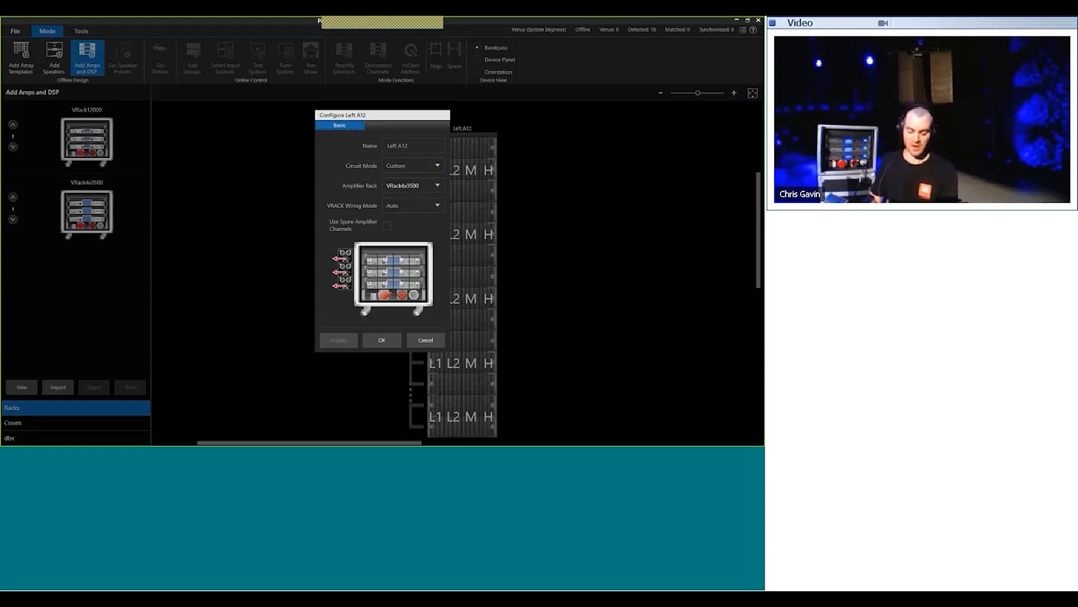
{"action": "left_click", "coordinate": [382, 340]}
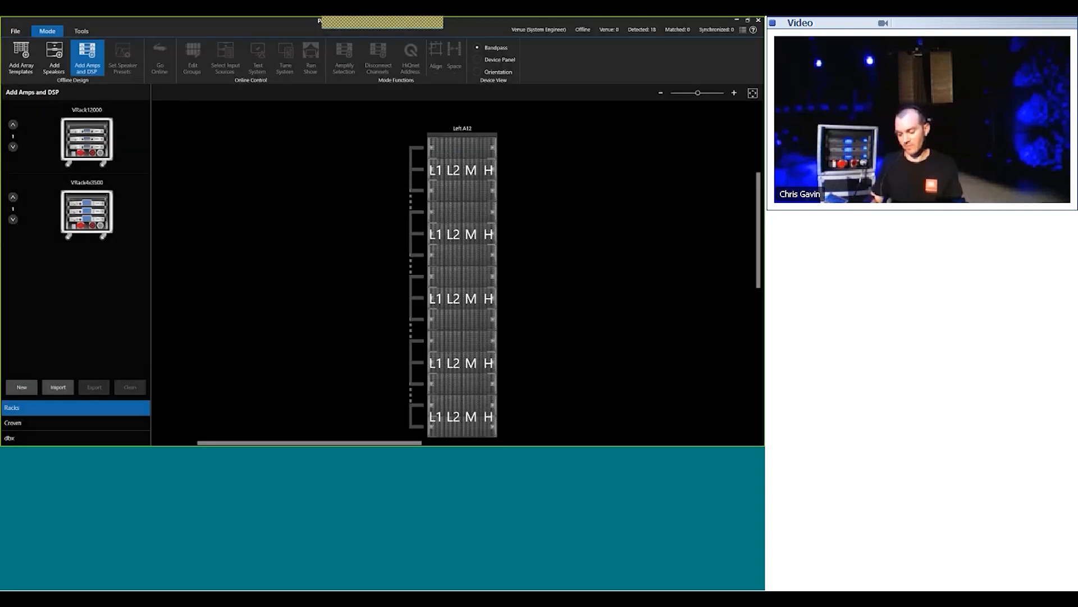
{"action": "scroll", "coordinate": [613, 301], "scroll_direction": "down", "scroll_amount": 5}
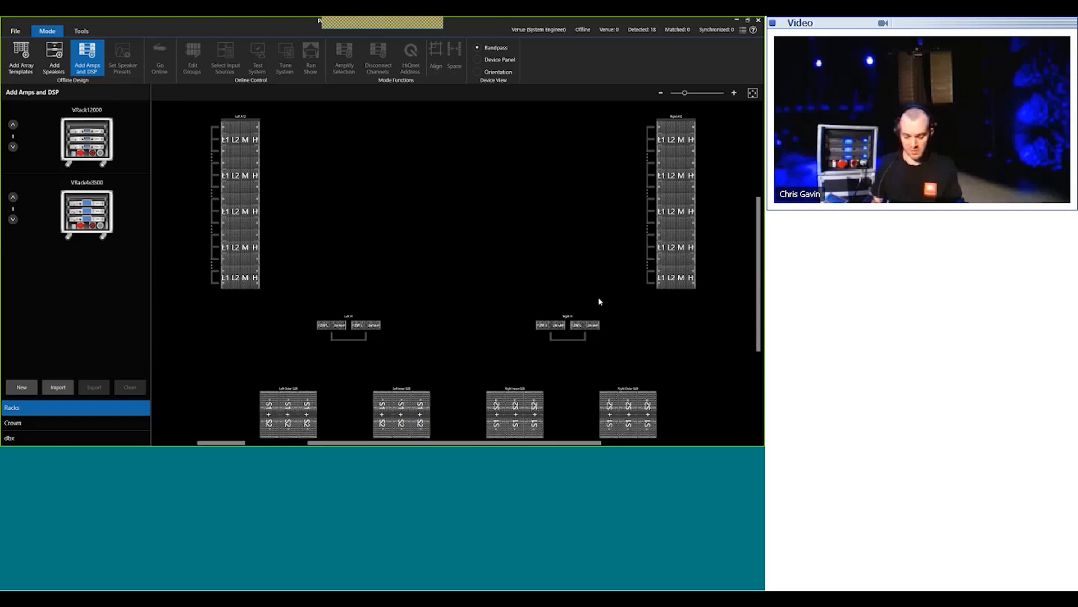
Step: Review the basic configuration of the Left FF array, including its circuit mode, and close it
{"action": "left_click", "coordinate": [374, 313]}
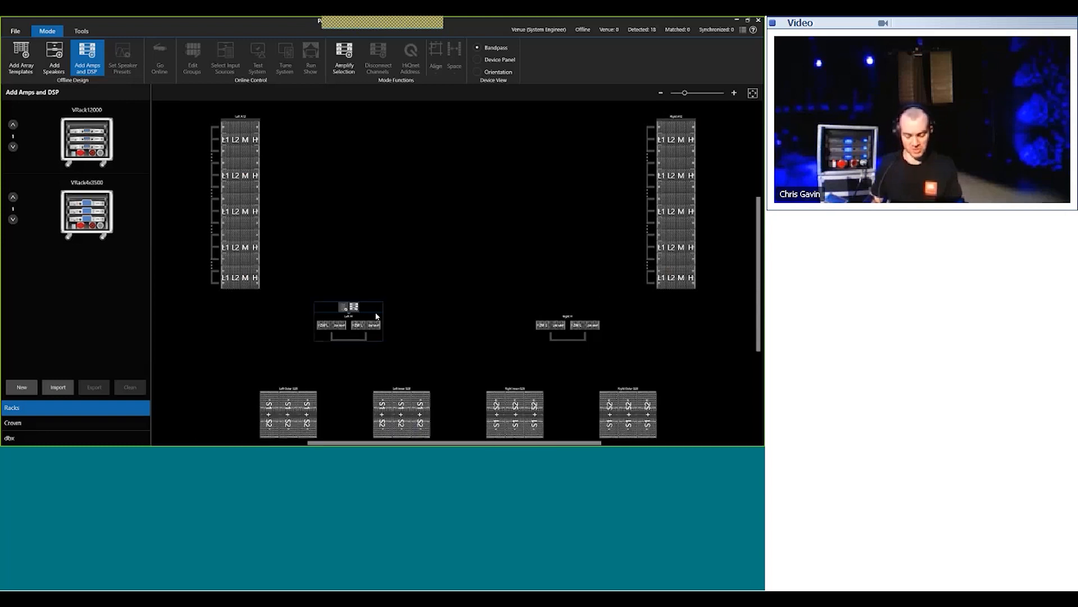
{"action": "scroll", "coordinate": [376, 316], "scroll_direction": "up", "scroll_amount": 5}
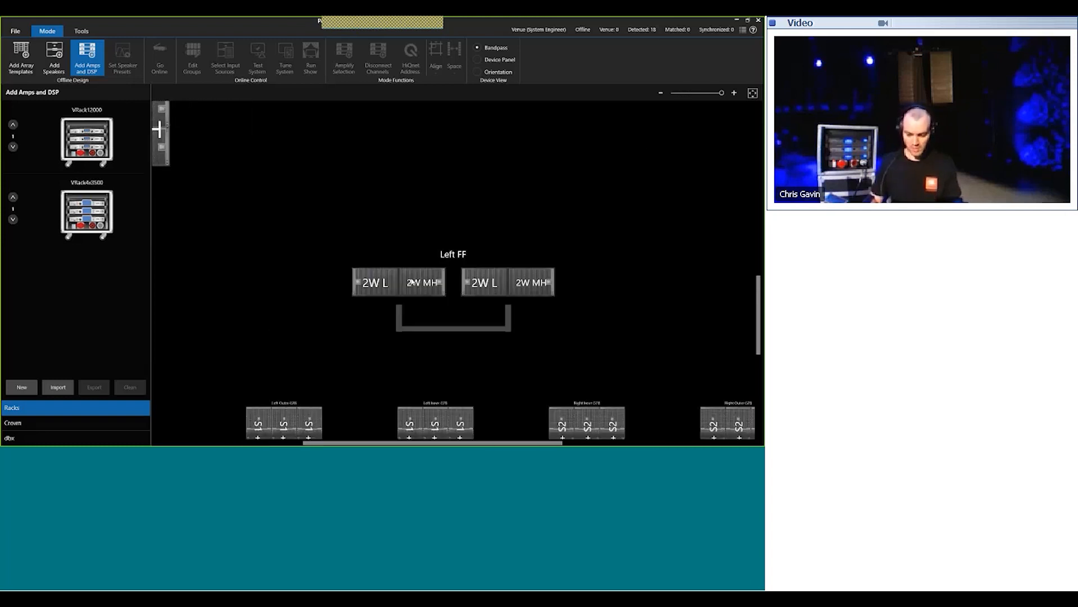
{"action": "left_click", "coordinate": [408, 281]}
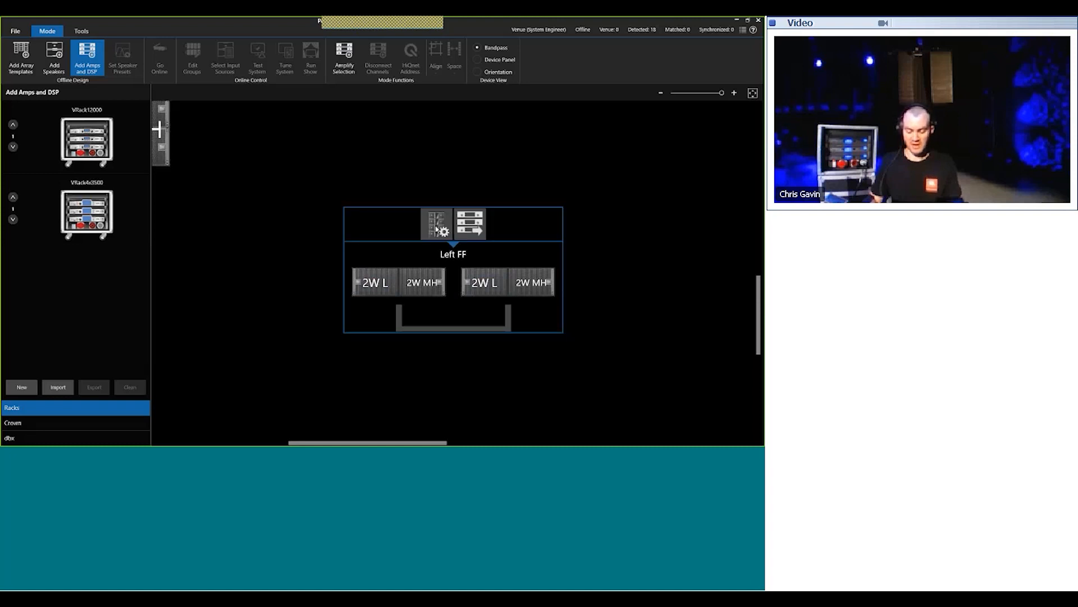
{"action": "left_click", "coordinate": [437, 230]}
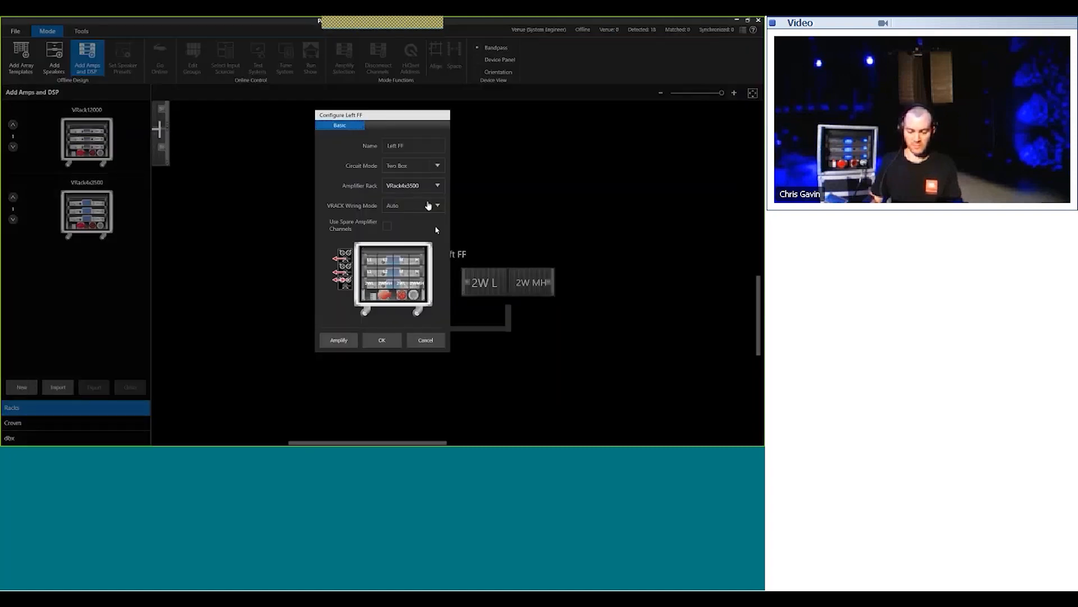
{"action": "left_click", "coordinate": [439, 166]}
{"action": "left_click", "coordinate": [439, 166]}
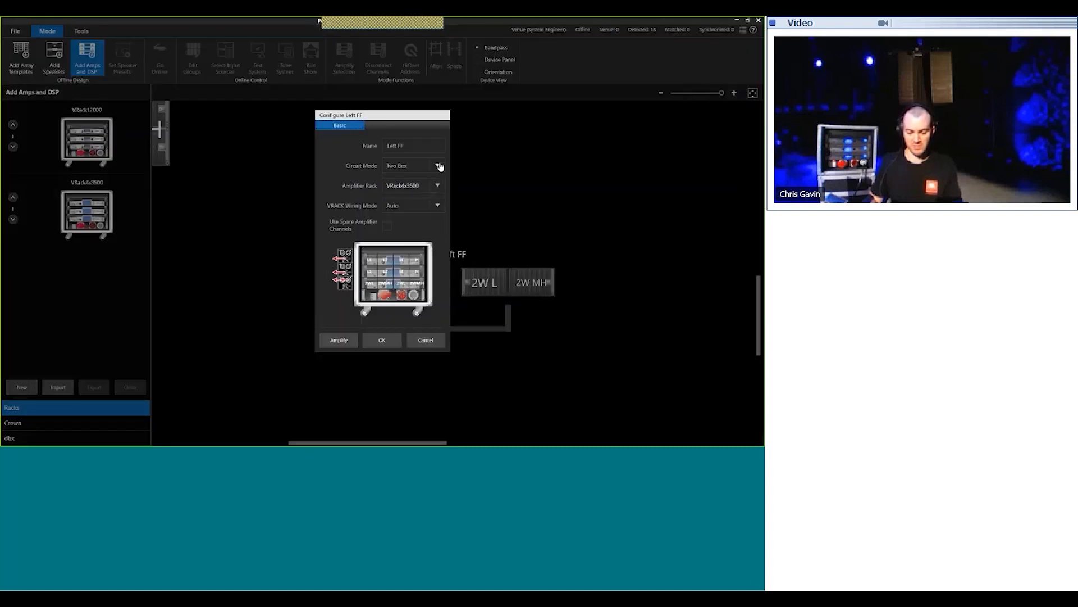
{"action": "key", "text": "Escape"}
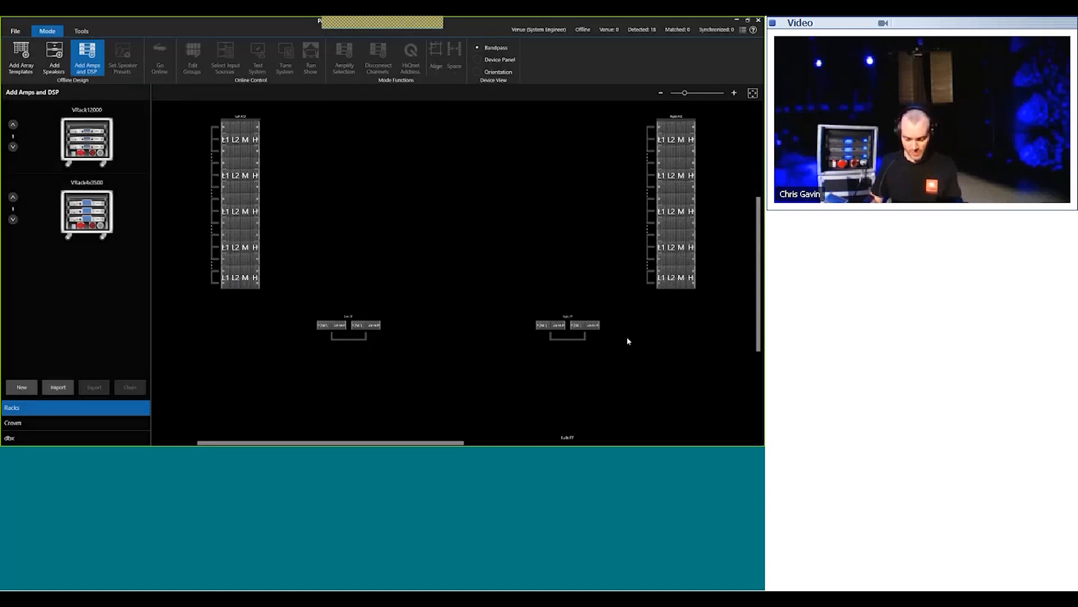
Step: Review the Left Outer G28 configuration, including its sub circuit mode, sub mode and amplifier rack, and cancel it
{"action": "double_click", "coordinate": [304, 391]}
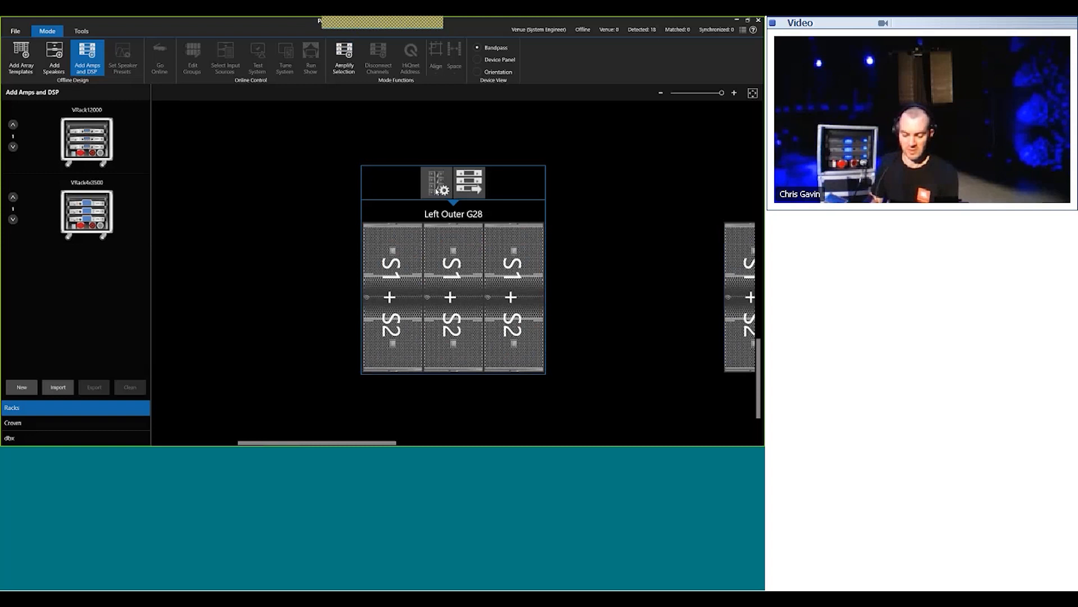
{"action": "left_click", "coordinate": [441, 193]}
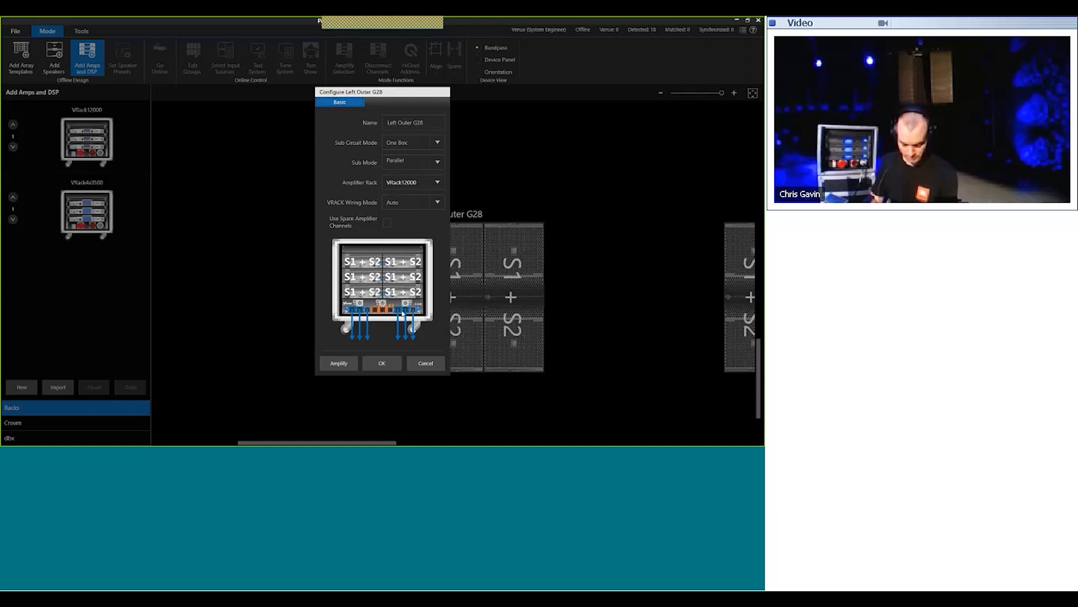
{"action": "left_click", "coordinate": [425, 363]}
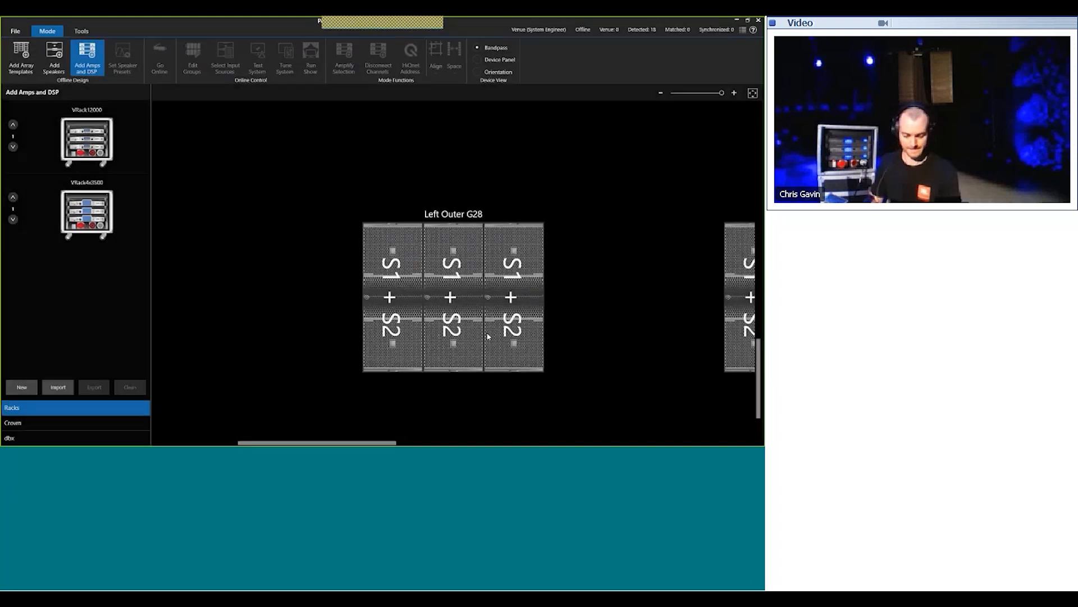
{"action": "scroll", "coordinate": [606, 287], "scroll_direction": "down", "scroll_amount": 5}
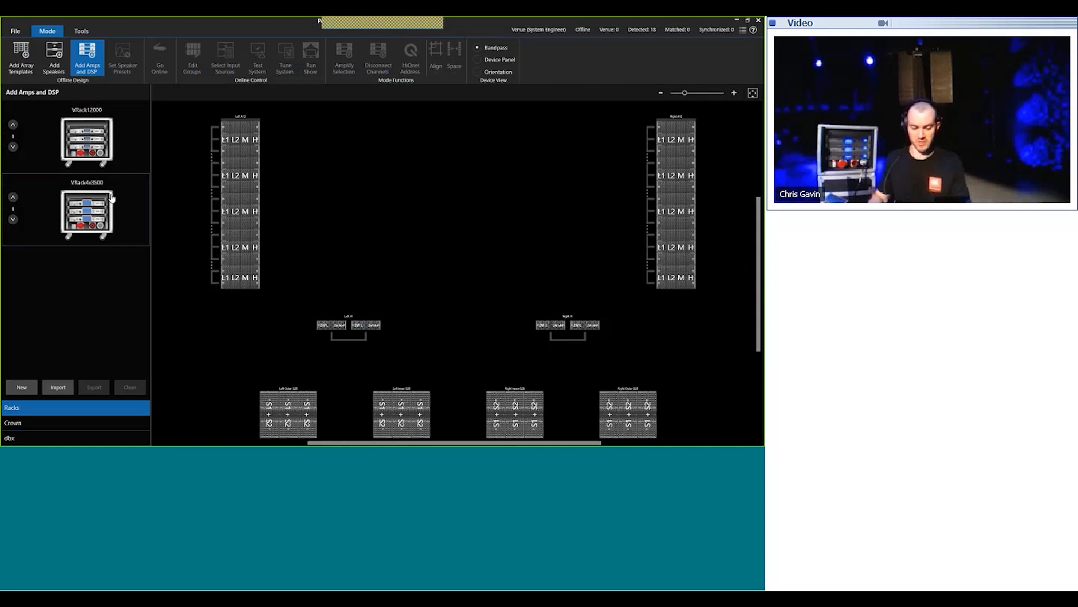
Step: Review the individual Crown amplifiers and their quantity settings, and return to the amplifier racks
{"action": "left_click", "coordinate": [74, 426]}
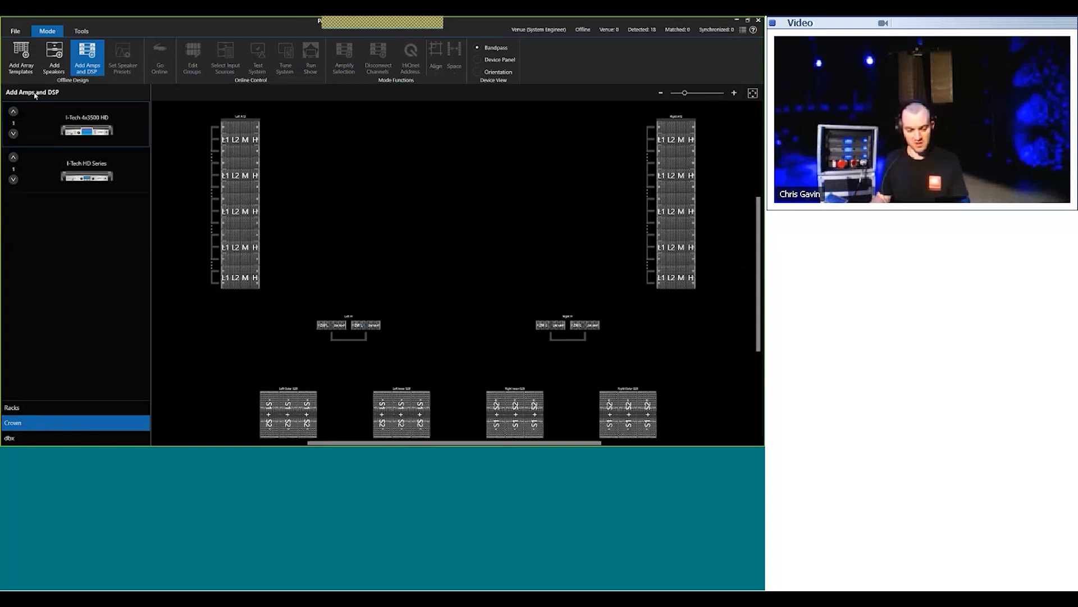
{"action": "double_click", "coordinate": [13, 112]}
{"action": "double_click", "coordinate": [13, 133]}
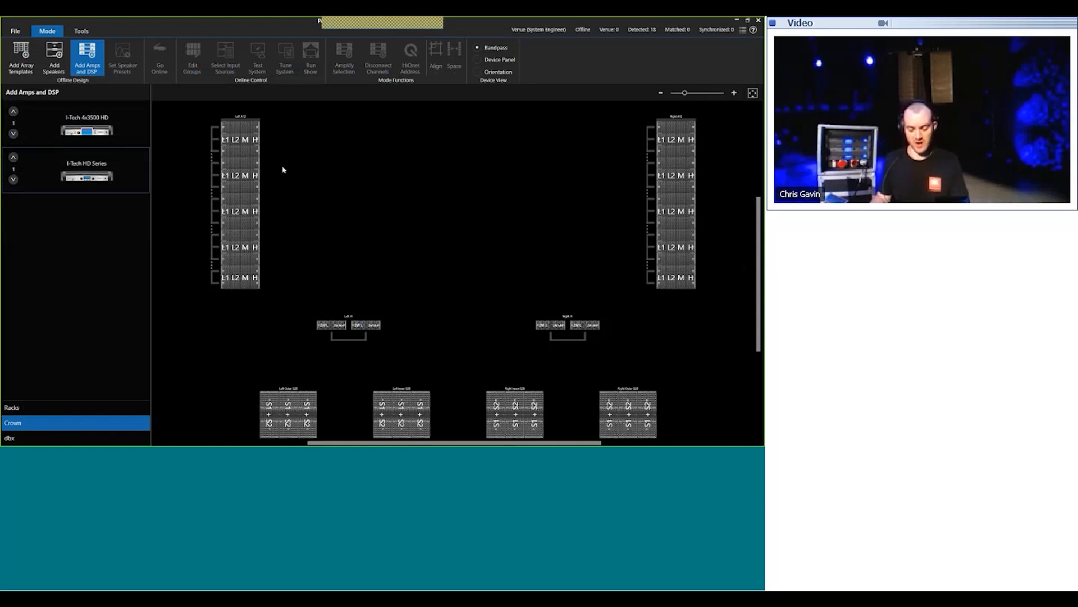
{"action": "left_click", "coordinate": [39, 408]}
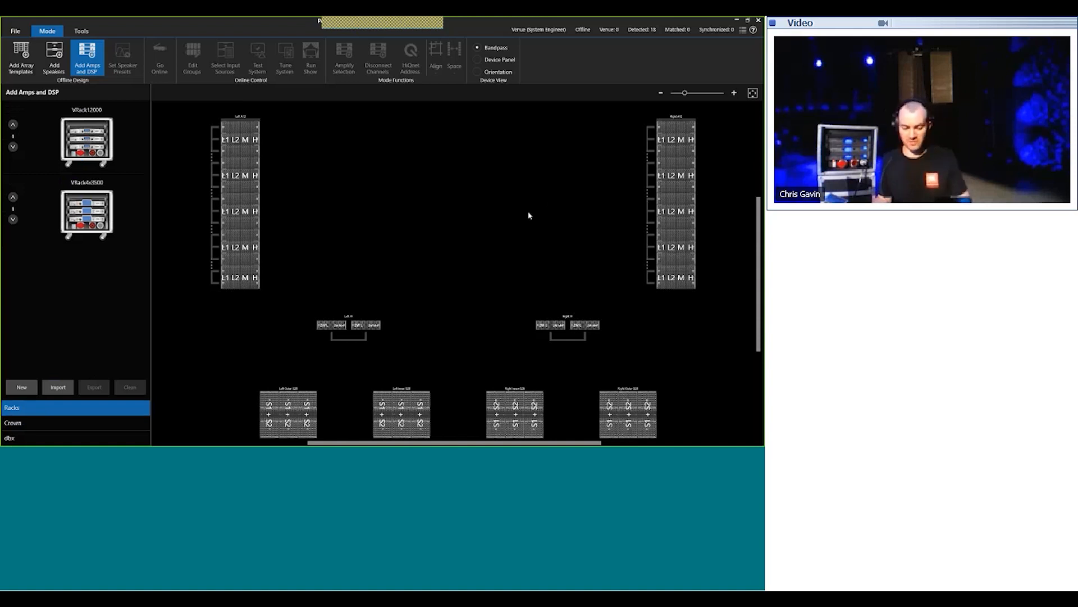
Step: Add two VRack4x3500 racks and stack them vertically beside the Left A12 array
{"action": "left_click", "coordinate": [12, 196]}
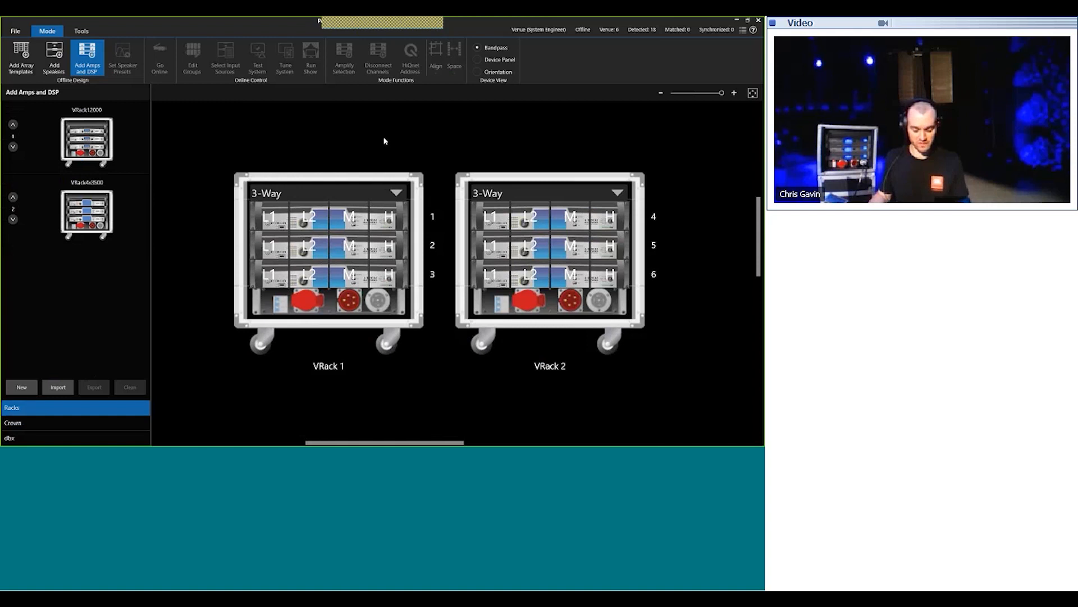
{"action": "left_click_drag", "start_coordinate": [364, 189], "coordinate": [346, 167]}
{"action": "left_click_drag", "start_coordinate": [433, 240], "coordinate": [342, 254]}
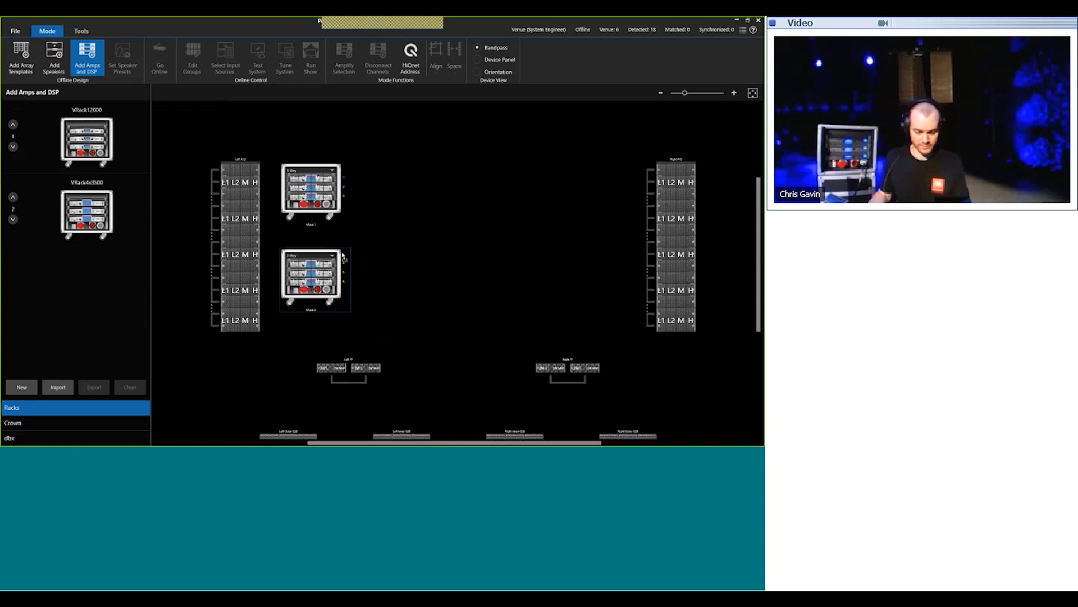
Step: Add two more VRack4x3500 racks and stack them beside the Right A12 array, aligned with the left pair
{"action": "left_click_drag", "start_coordinate": [26, 183], "coordinate": [501, 193]}
{"action": "scroll", "coordinate": [493, 135], "scroll_direction": "up", "scroll_amount": 5}
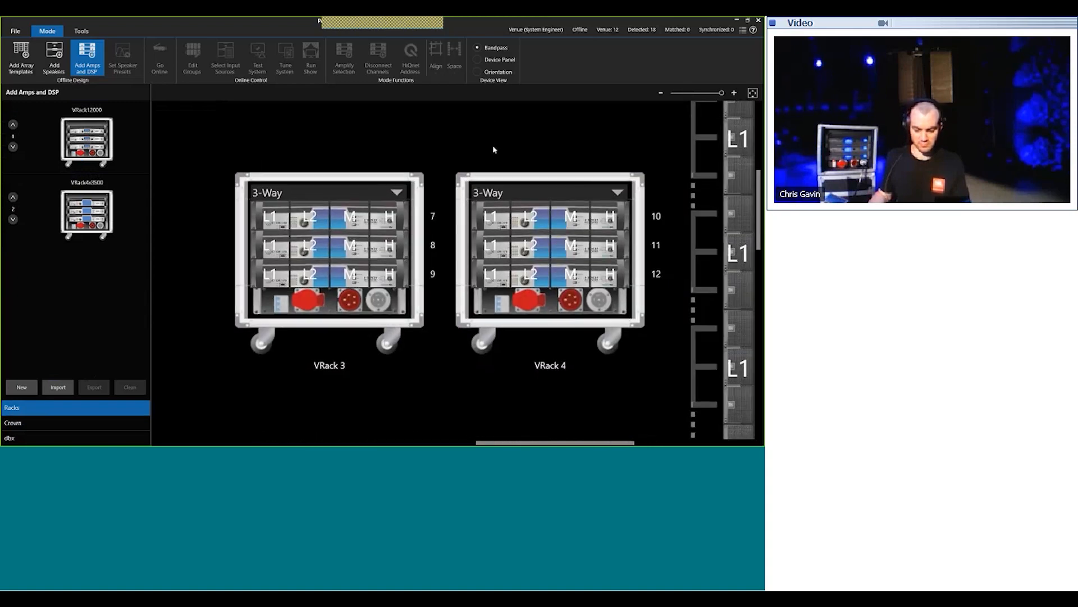
{"action": "scroll", "coordinate": [493, 149], "scroll_direction": "down", "scroll_amount": 5}
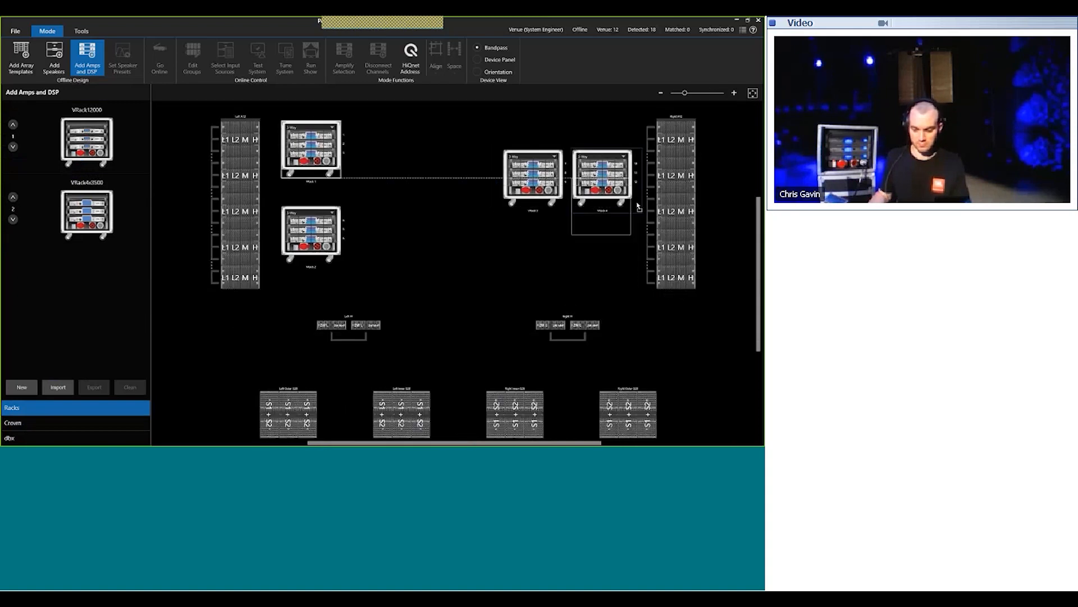
{"action": "left_click_drag", "start_coordinate": [638, 207], "coordinate": [626, 288]}
{"action": "left_click_drag", "start_coordinate": [579, 155], "coordinate": [645, 170]}
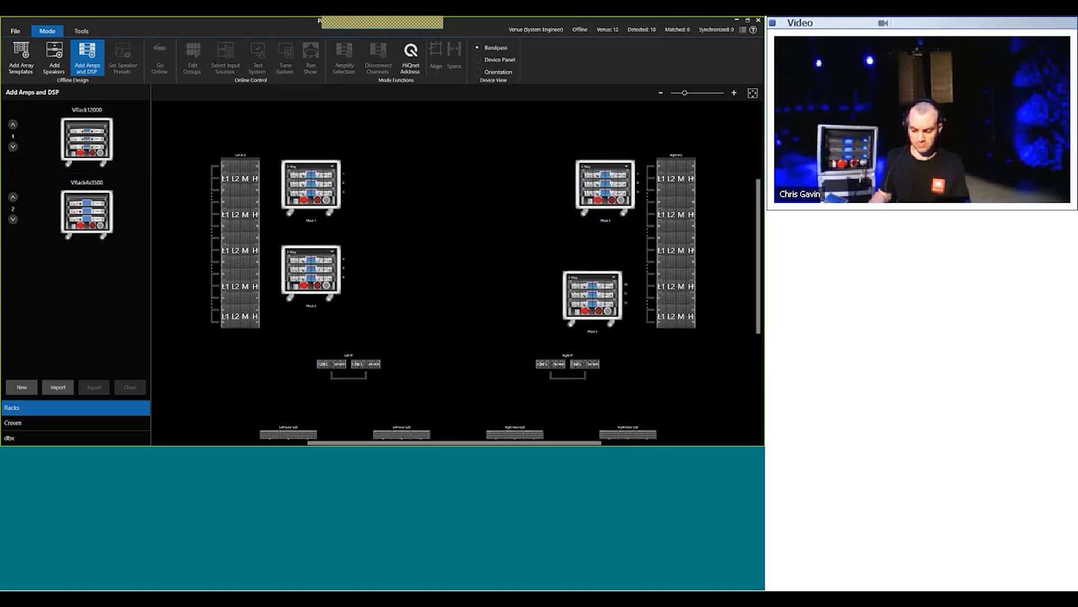
{"action": "left_click_drag", "start_coordinate": [627, 277], "coordinate": [631, 247]}
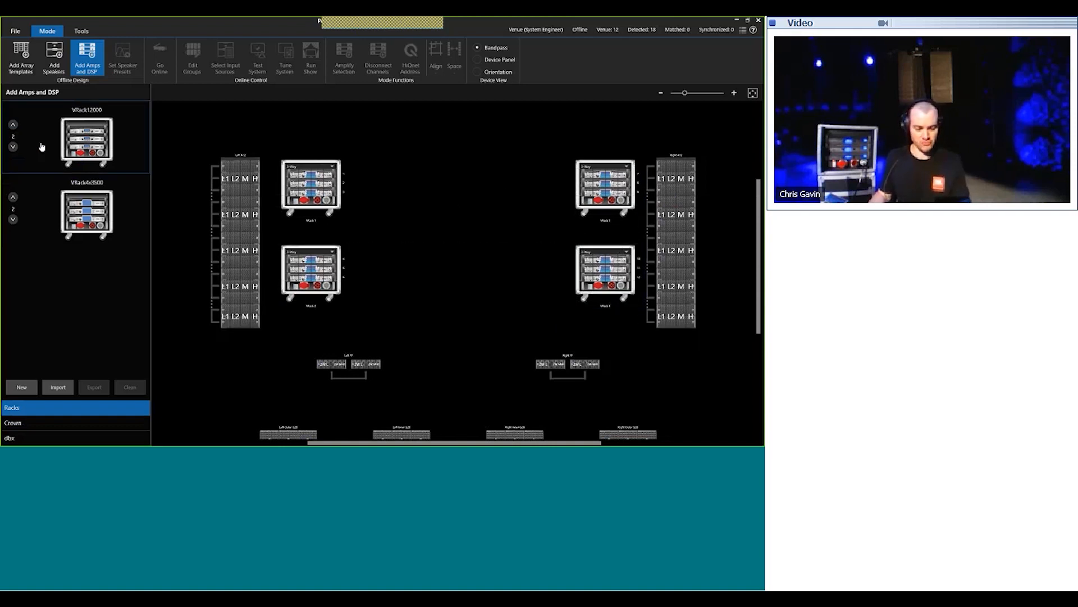
Step: Add two VRack12000 racks and stack them midway between the left and right rack pairs, aligned with both rows
{"action": "left_click_drag", "start_coordinate": [410, 205], "coordinate": [441, 222]}
{"action": "scroll", "coordinate": [453, 148], "scroll_direction": "down", "scroll_amount": 3}
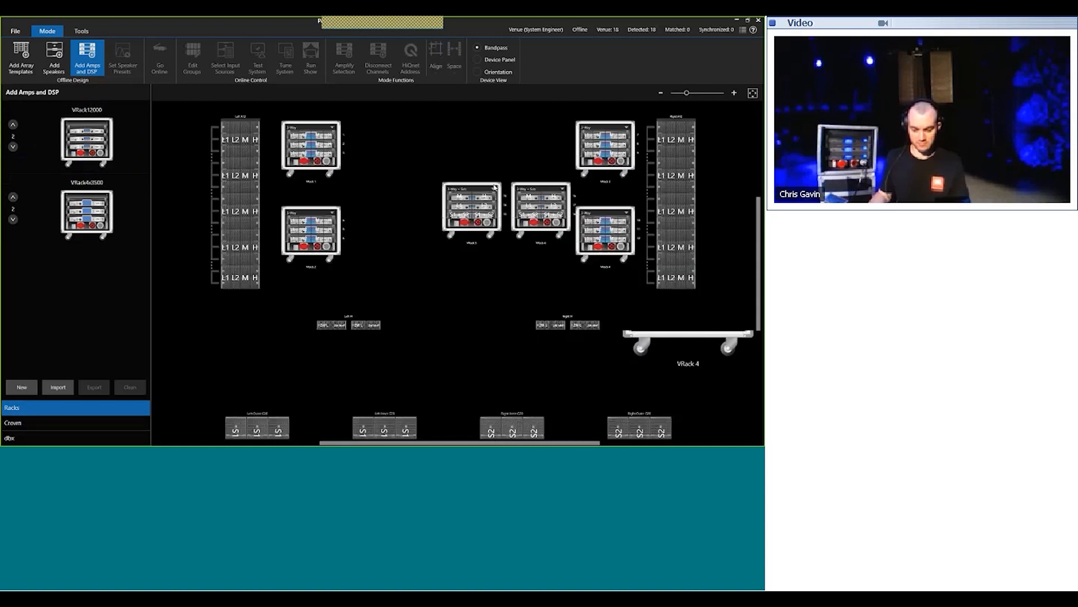
{"action": "left_click", "coordinate": [505, 183]}
{"action": "left_click_drag", "start_coordinate": [506, 183], "coordinate": [496, 162]}
{"action": "left_click", "coordinate": [563, 217]}
{"action": "left_click_drag", "start_coordinate": [575, 222], "coordinate": [494, 248]}
{"action": "left_click", "coordinate": [494, 248]}
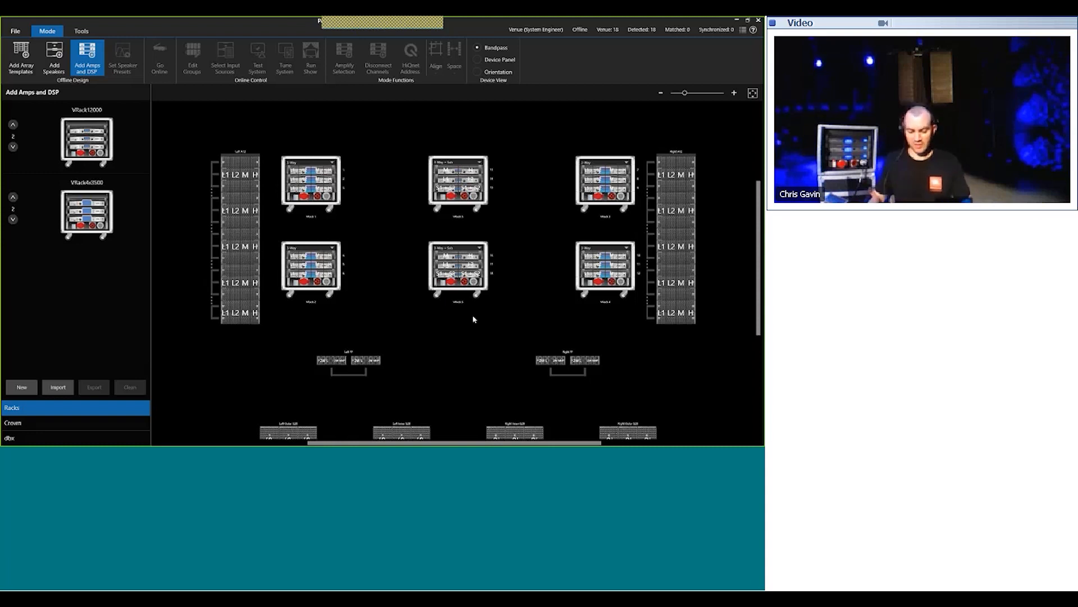
Step: Examine the default HiQnet addresses of the amplifiers in VRack 1 and VRack 2 beside the Left A12 array
{"action": "left_click", "coordinate": [339, 207]}
{"action": "scroll", "coordinate": [339, 207], "scroll_direction": "up", "scroll_amount": 5}
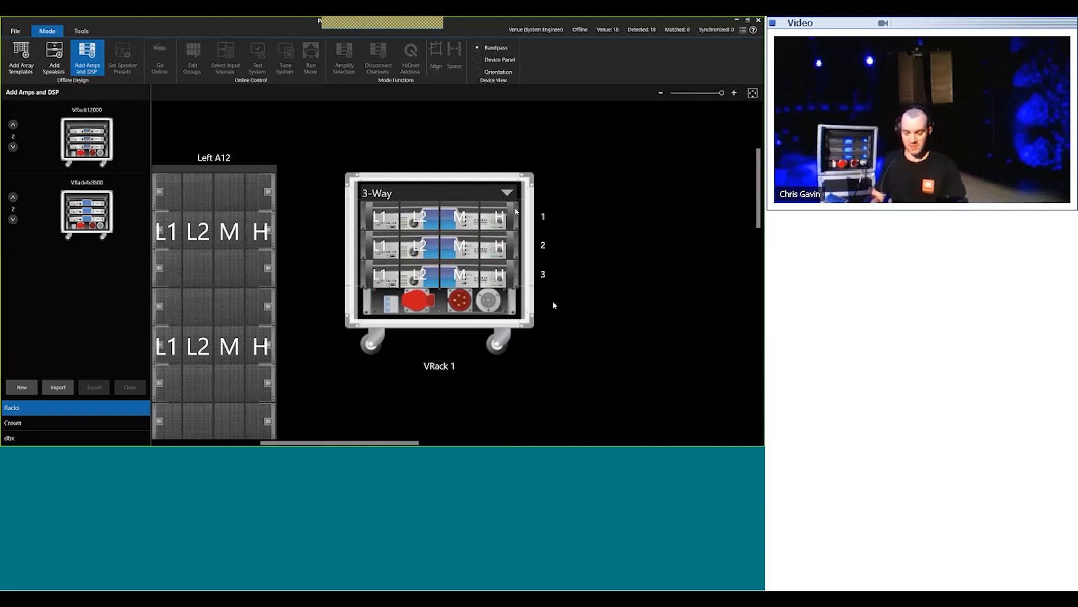
{"action": "scroll", "coordinate": [601, 279], "scroll_direction": "down", "scroll_amount": 1}
{"action": "scroll", "coordinate": [601, 279], "scroll_direction": "down", "scroll_amount": 5}
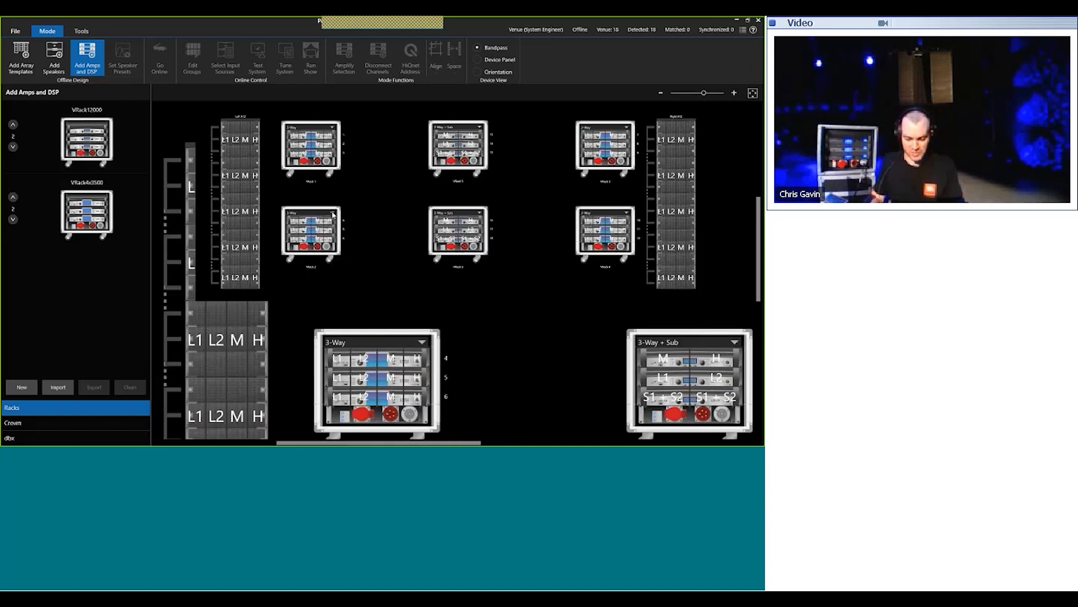
{"action": "left_click", "coordinate": [343, 209]}
{"action": "scroll", "coordinate": [343, 209], "scroll_direction": "up", "scroll_amount": 4}
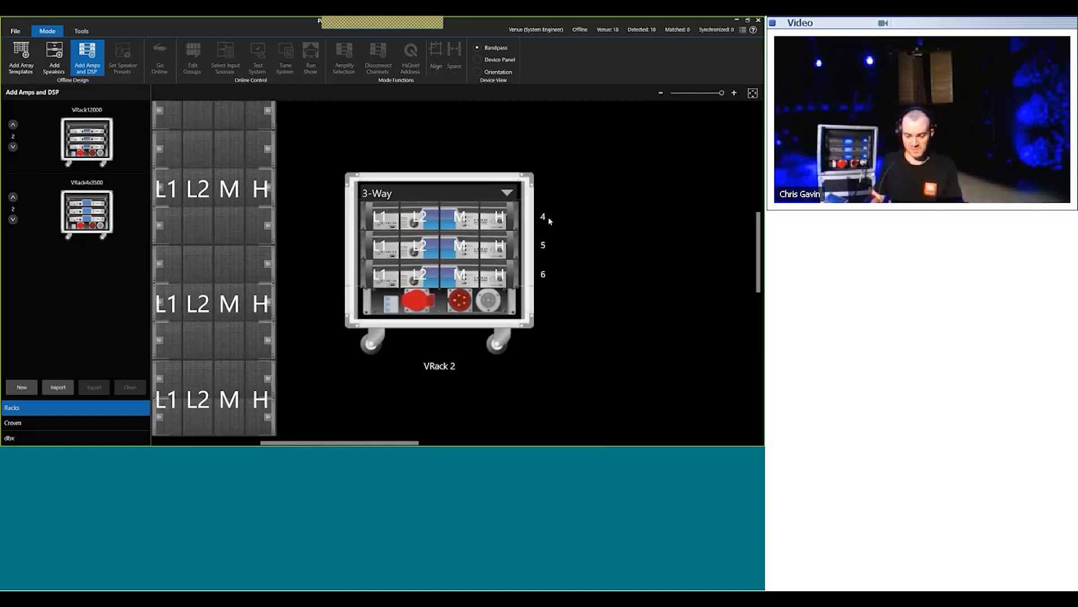
{"action": "double_click", "coordinate": [615, 194]}
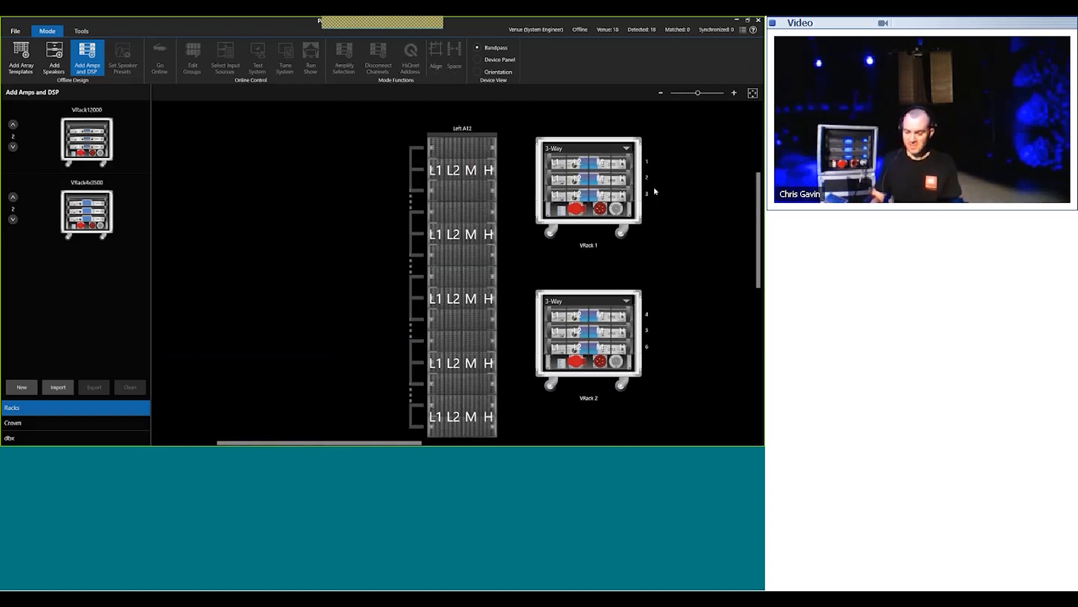
{"action": "double_click", "coordinate": [641, 152]}
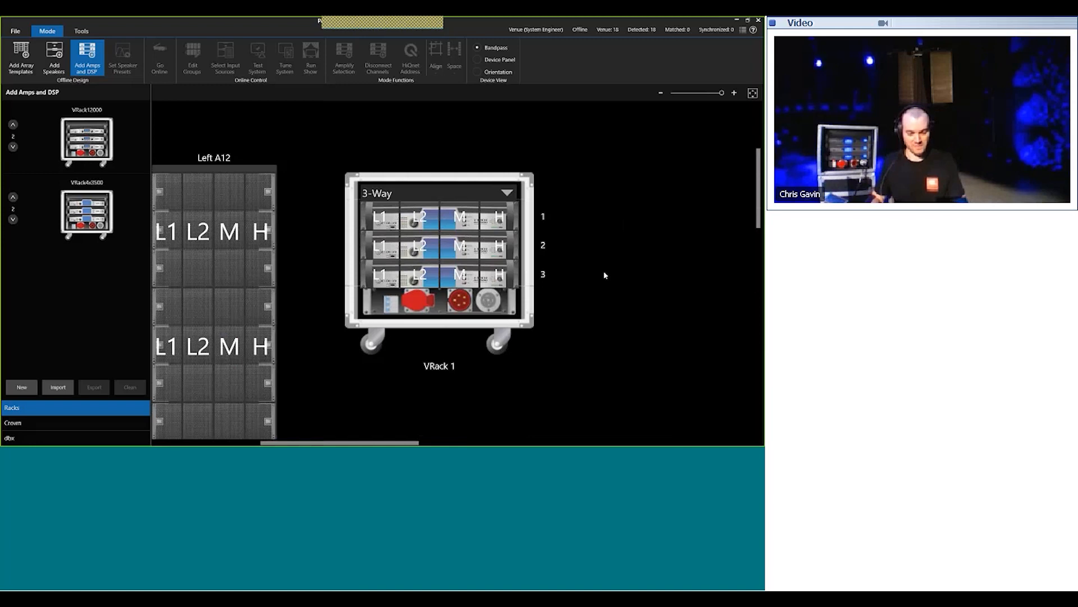
Step: Switch to the PowerPoint slide show and bring up the Amplification slide on IP Addressing
{"action": "key", "text": "alt+Tab"}
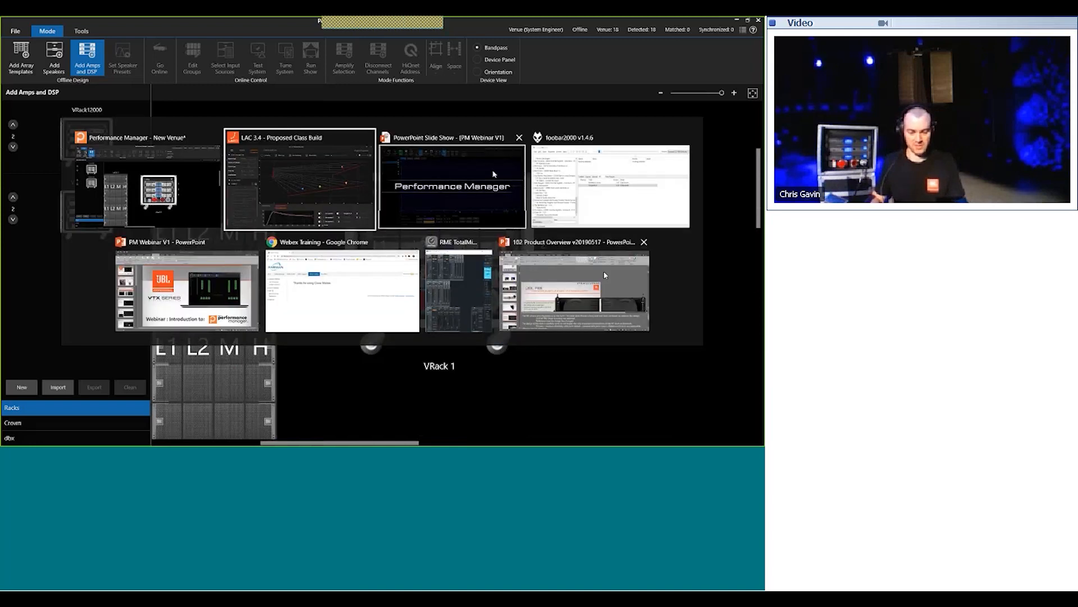
{"action": "key", "text": "alt+Tab"}
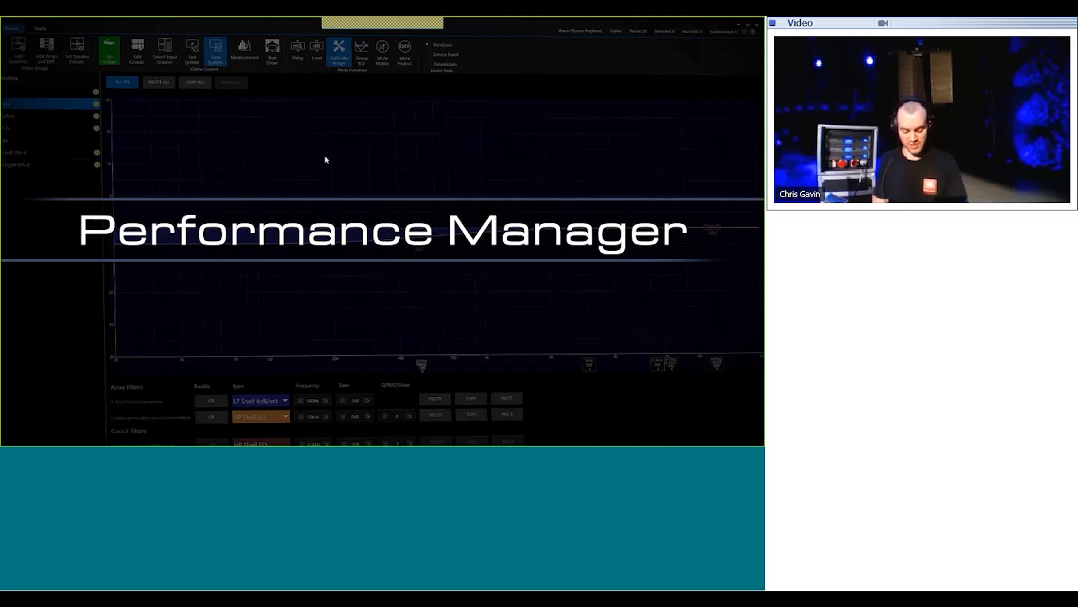
{"action": "key", "text": "Left"}
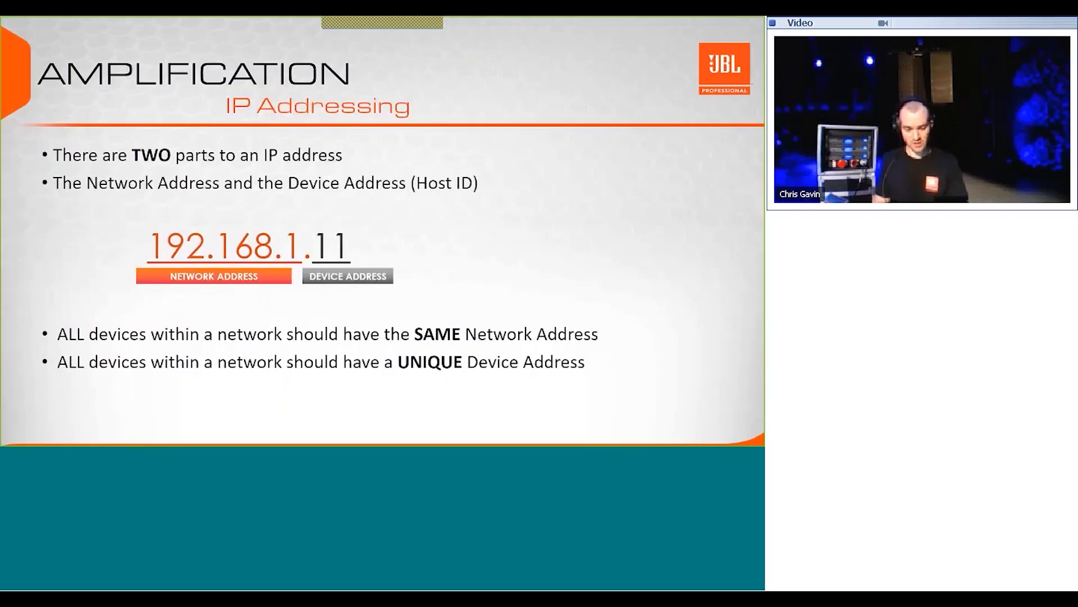
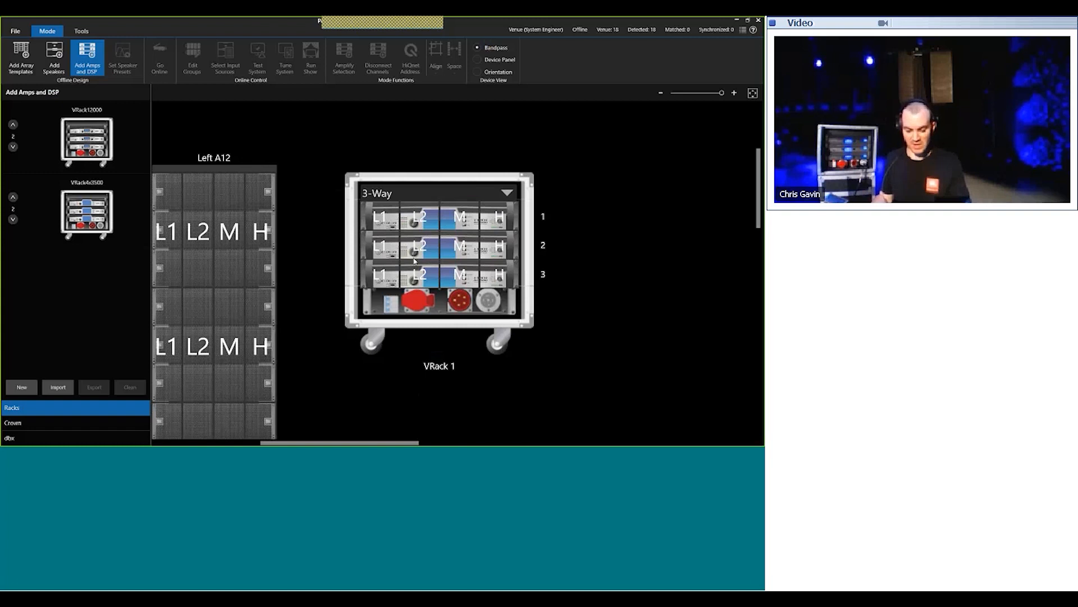
{"action": "left_click", "coordinate": [544, 217]}
{"action": "left_click", "coordinate": [433, 381]}
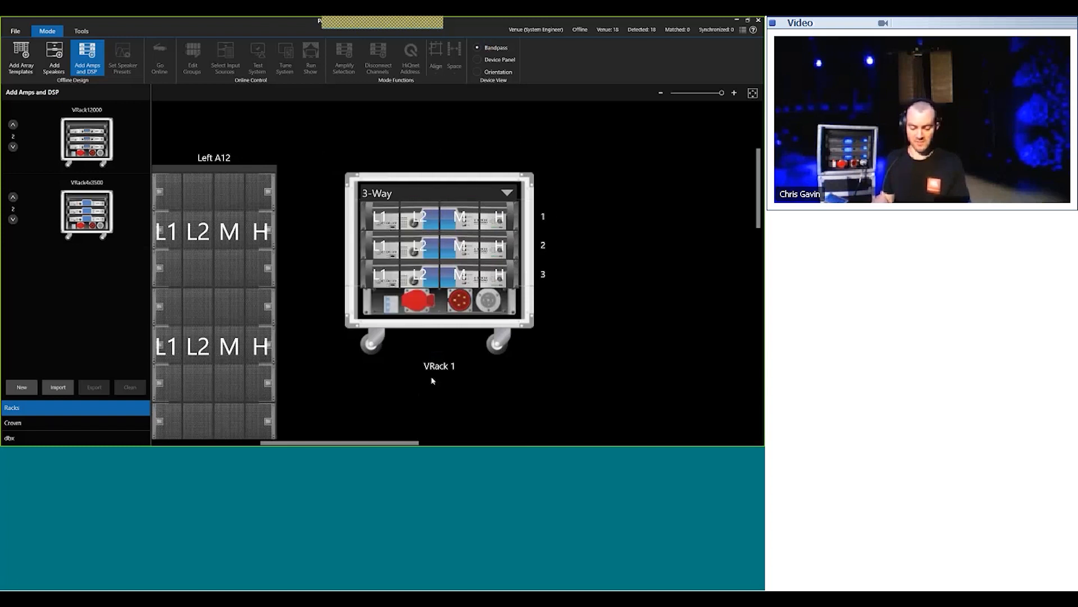
{"action": "left_click", "coordinate": [543, 218]}
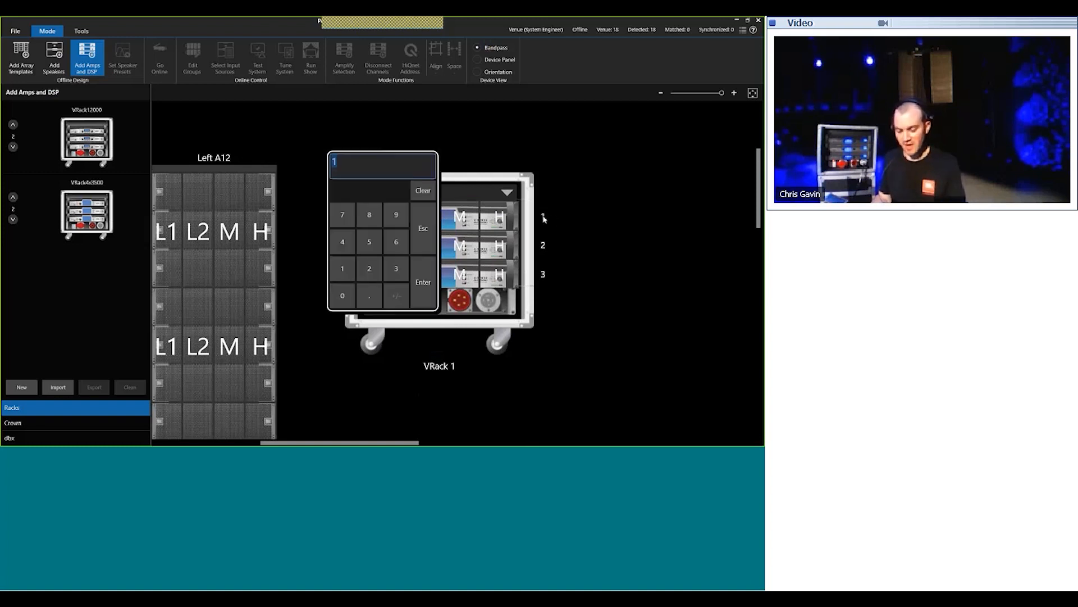
{"action": "left_click", "coordinate": [592, 211]}
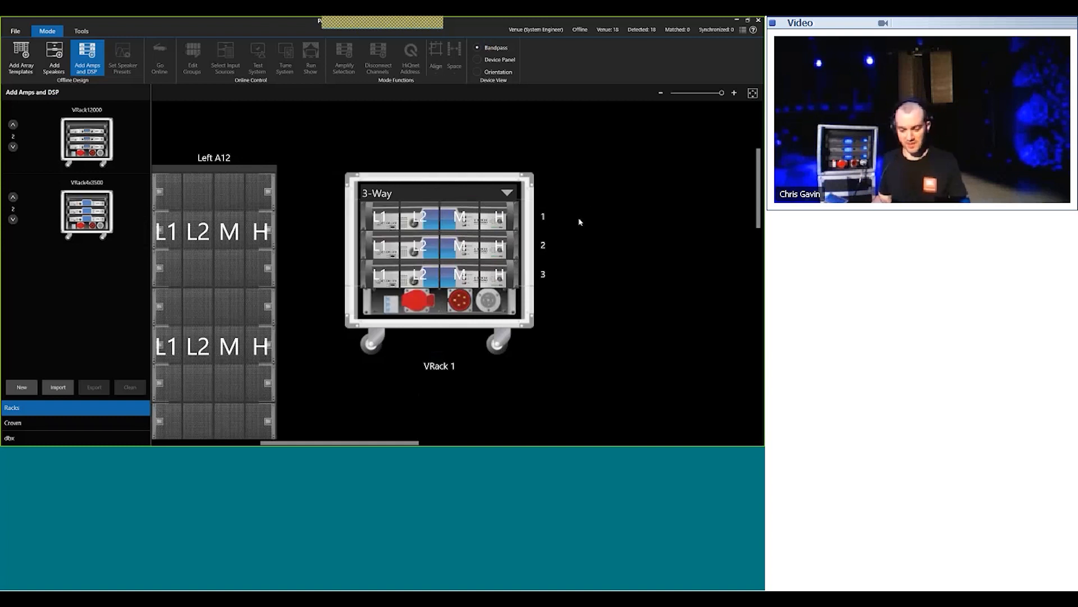
Step: Set the HiQnet address of the first amplifier in VRack 1 to 101
{"action": "left_click", "coordinate": [544, 218]}
{"action": "left_click", "coordinate": [343, 294]}
{"action": "left_click", "coordinate": [342, 268]}
{"action": "left_click", "coordinate": [429, 278]}
{"action": "left_click", "coordinate": [544, 246]}
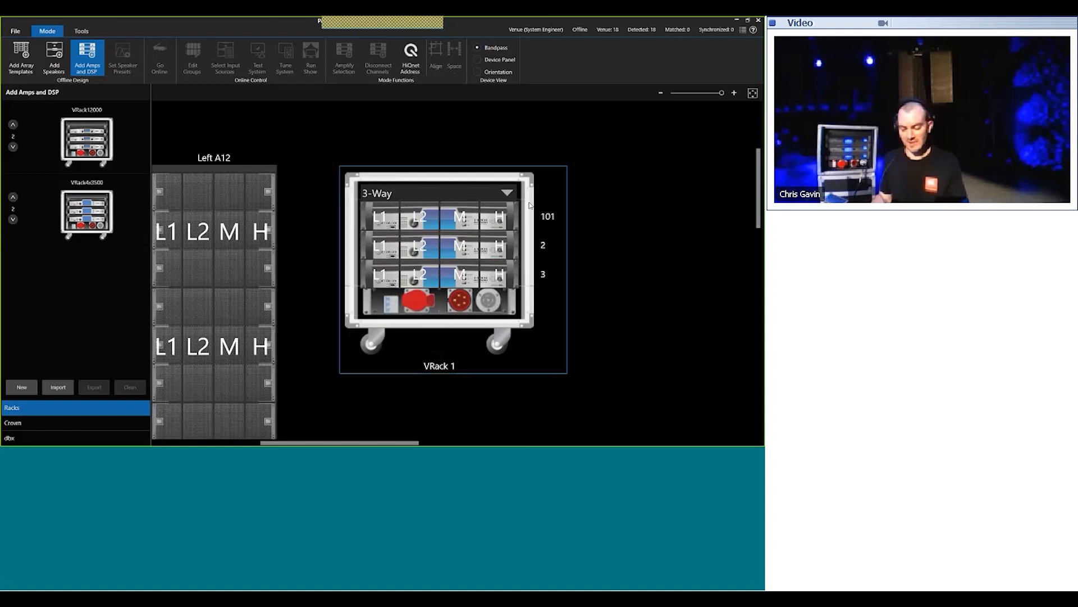
Step: Readdress all the amplifiers in VRack 1 together, with a starting HiQnet address of 101
{"action": "left_click", "coordinate": [410, 68]}
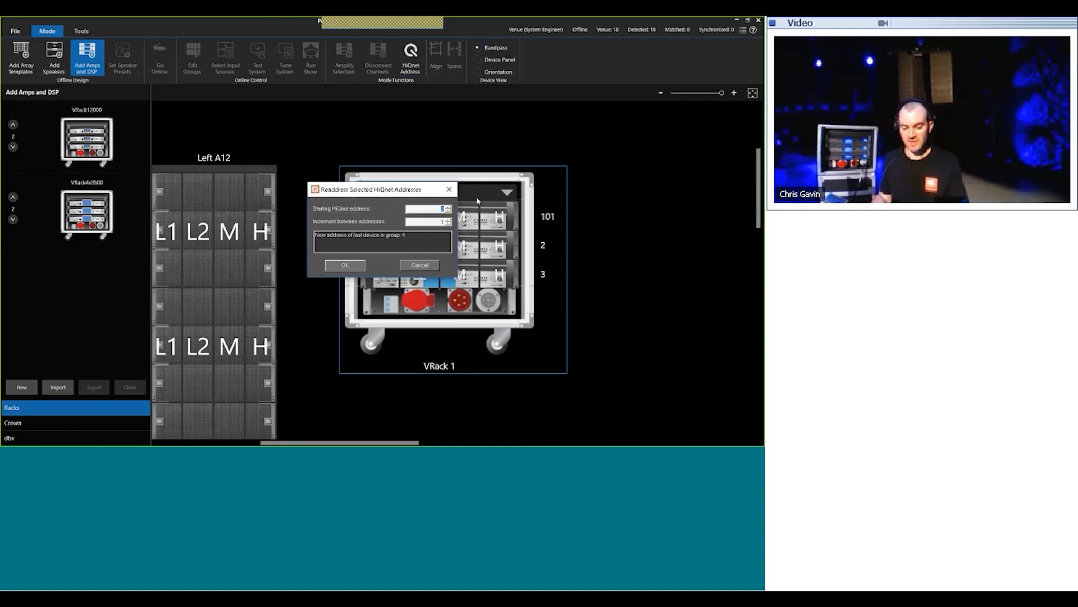
{"action": "type", "text": "101"}
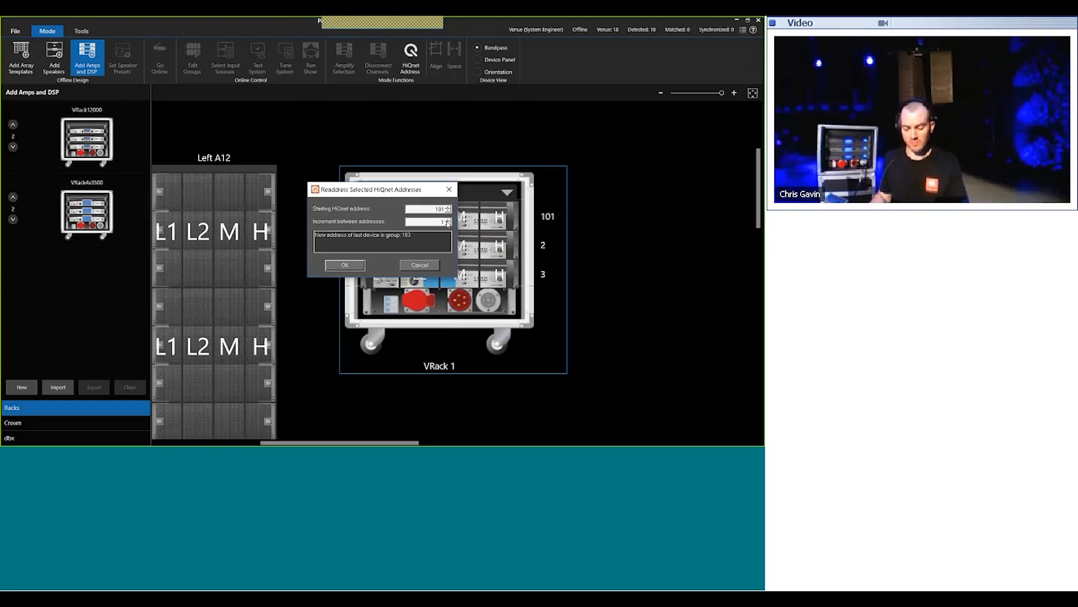
{"action": "left_click", "coordinate": [345, 265]}
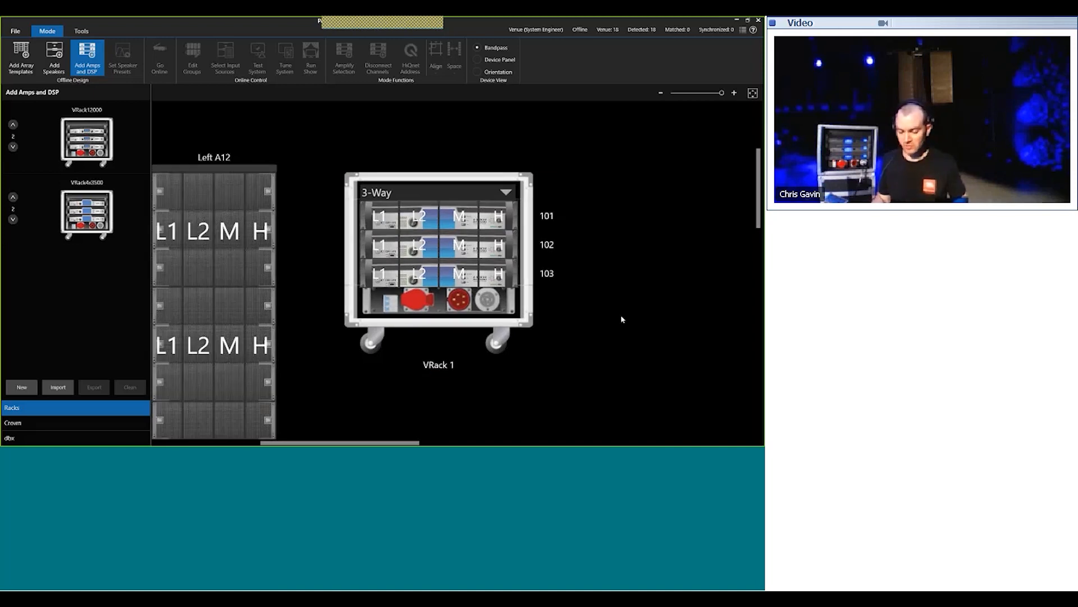
Step: Readdress the amplifiers in VRack 2 with a starting HiQnet address of 201
{"action": "scroll", "coordinate": [621, 317], "scroll_direction": "down", "scroll_amount": 5}
{"action": "double_click", "coordinate": [339, 267]}
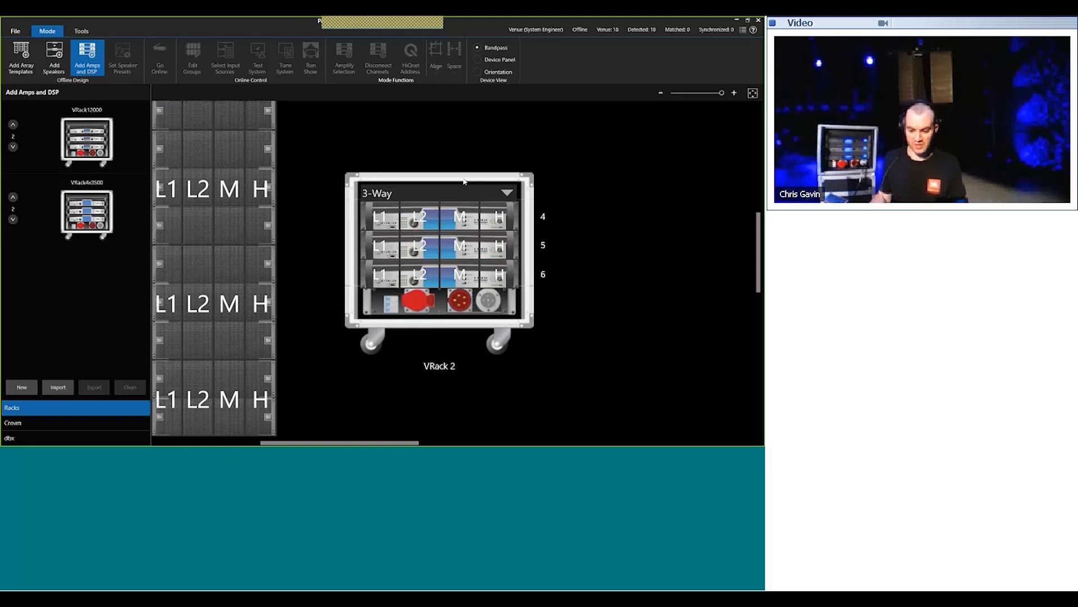
{"action": "left_click", "coordinate": [410, 63]}
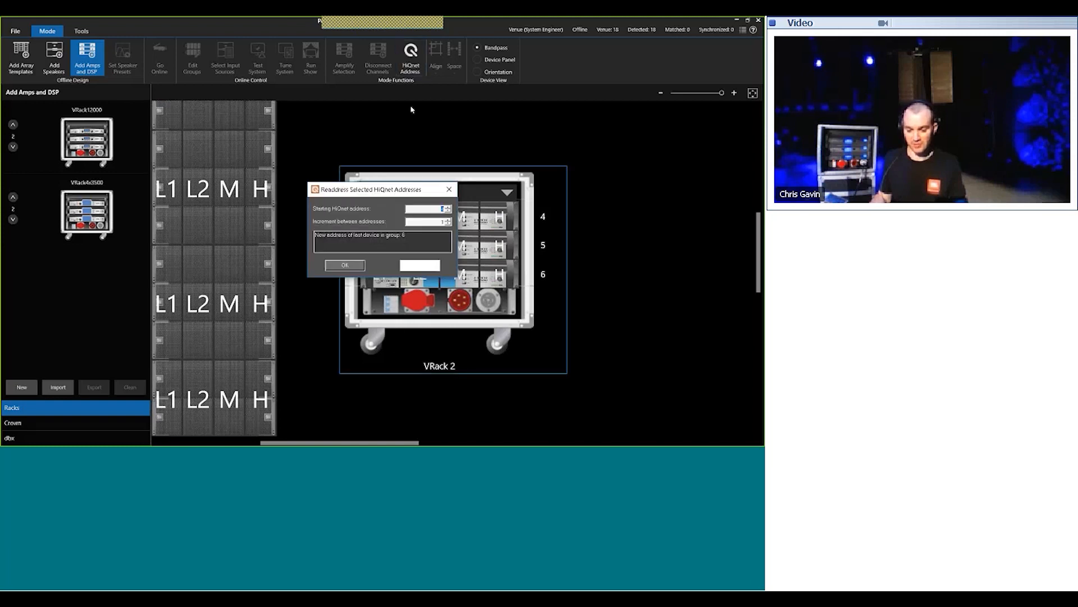
{"action": "type", "text": "201"}
{"action": "left_click", "coordinate": [354, 266]}
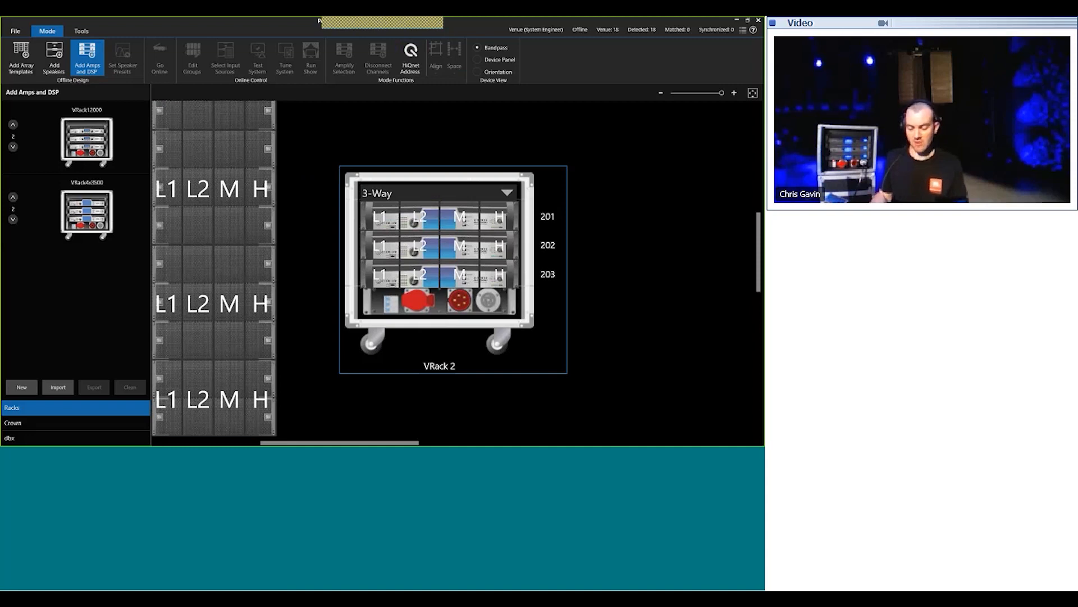
Step: Readdress the amplifiers in VRack 3, the upper rack beside the Right A12 array, with a starting HiQnet address of 301
{"action": "scroll", "coordinate": [654, 250], "scroll_direction": "down", "scroll_amount": 5}
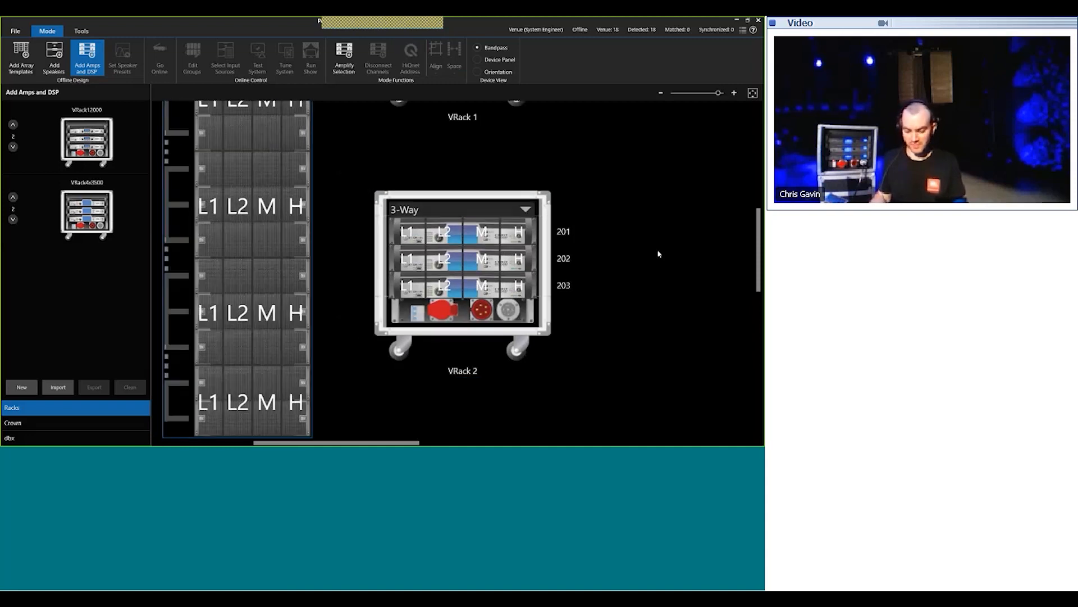
{"action": "scroll", "coordinate": [638, 243], "scroll_direction": "down", "scroll_amount": 2}
{"action": "left_click", "coordinate": [617, 123]}
{"action": "double_click", "coordinate": [617, 124]}
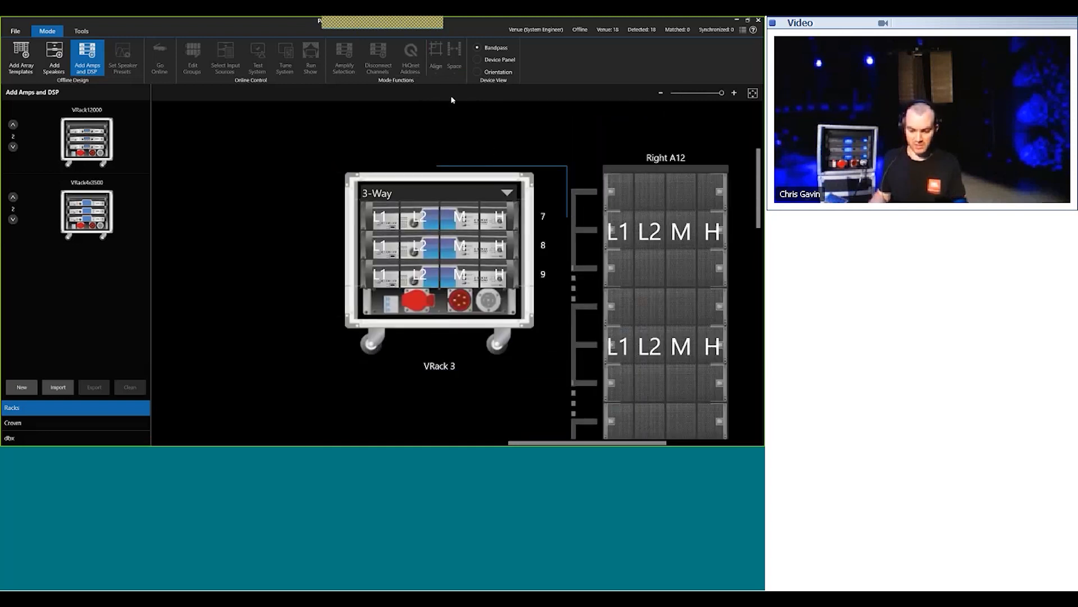
{"action": "left_click", "coordinate": [415, 65]}
{"action": "type", "text": "301"}
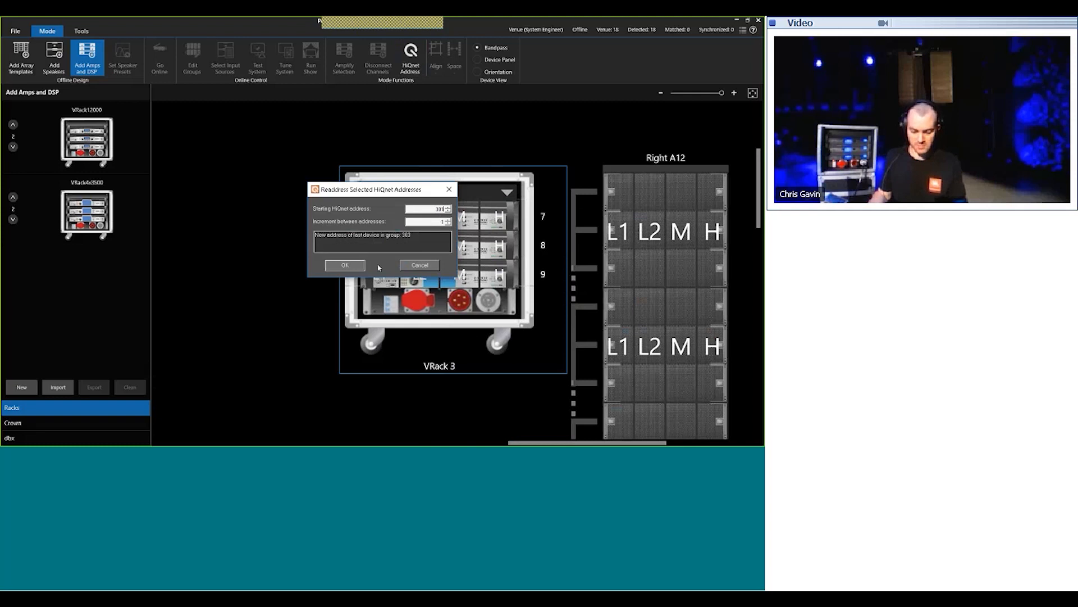
{"action": "left_click", "coordinate": [349, 267]}
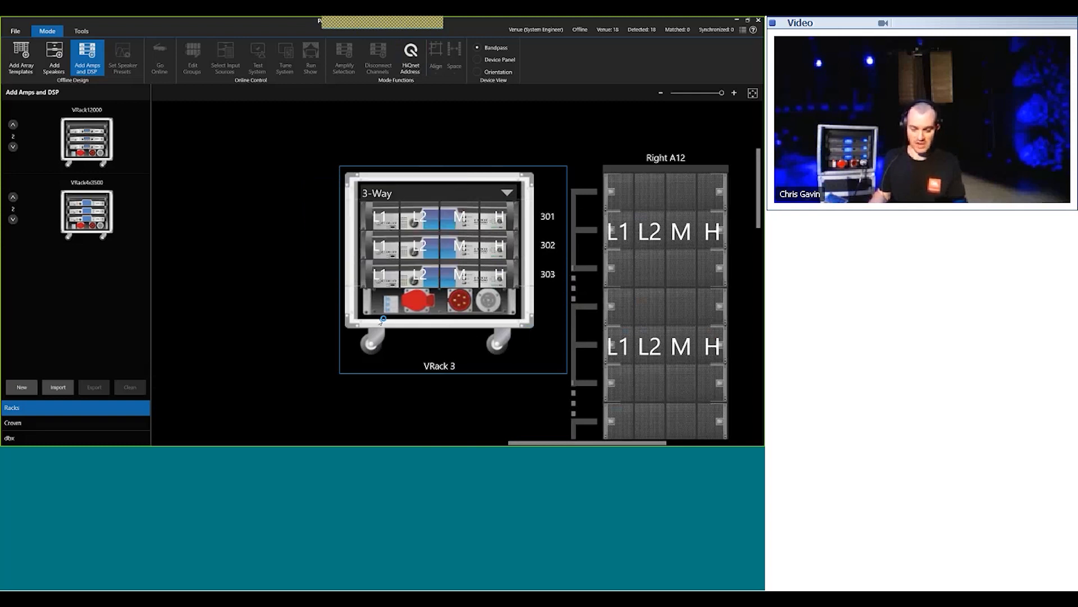
Step: Readdress the amplifiers in VRack 4, the lower rack beside the Right A12 array, with a starting HiQnet address of 401
{"action": "double_click", "coordinate": [243, 201]}
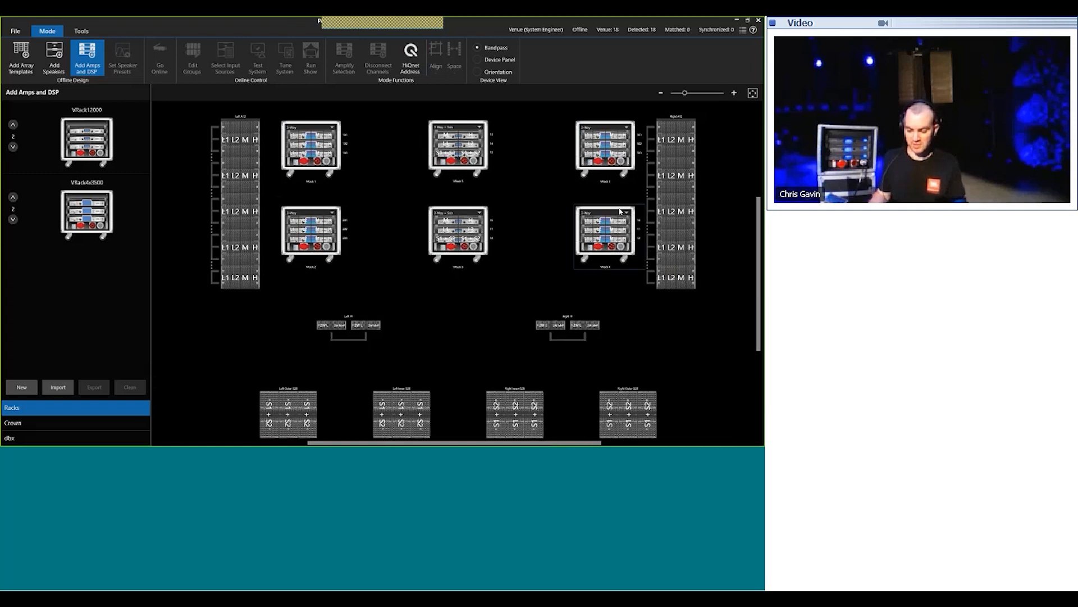
{"action": "scroll", "coordinate": [620, 211], "scroll_direction": "up", "scroll_amount": 5}
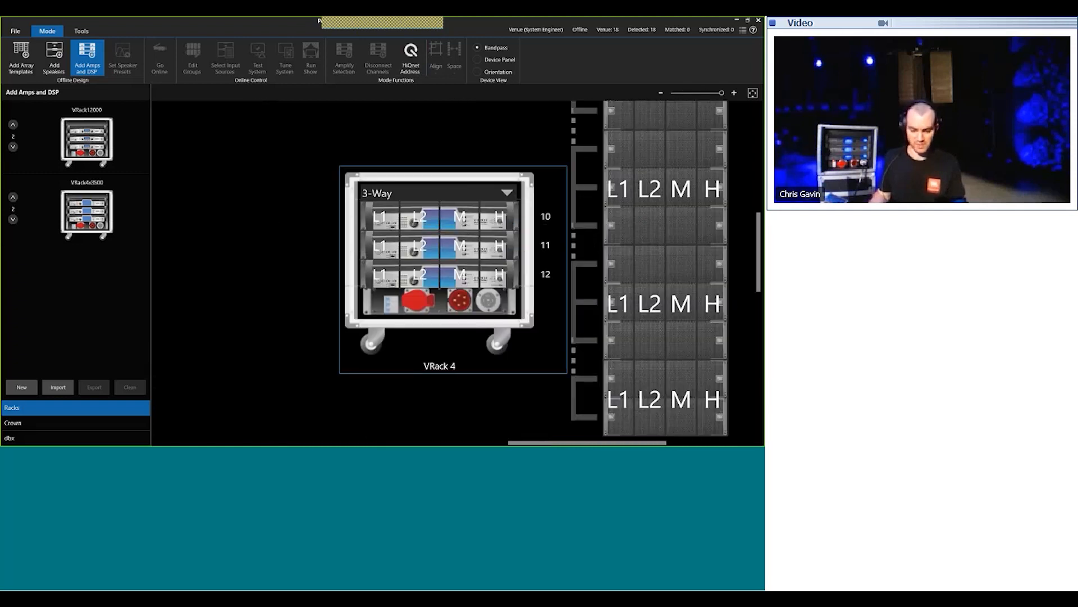
{"action": "left_click", "coordinate": [406, 66]}
{"action": "type", "text": "401"}
{"action": "key", "text": "Return"}
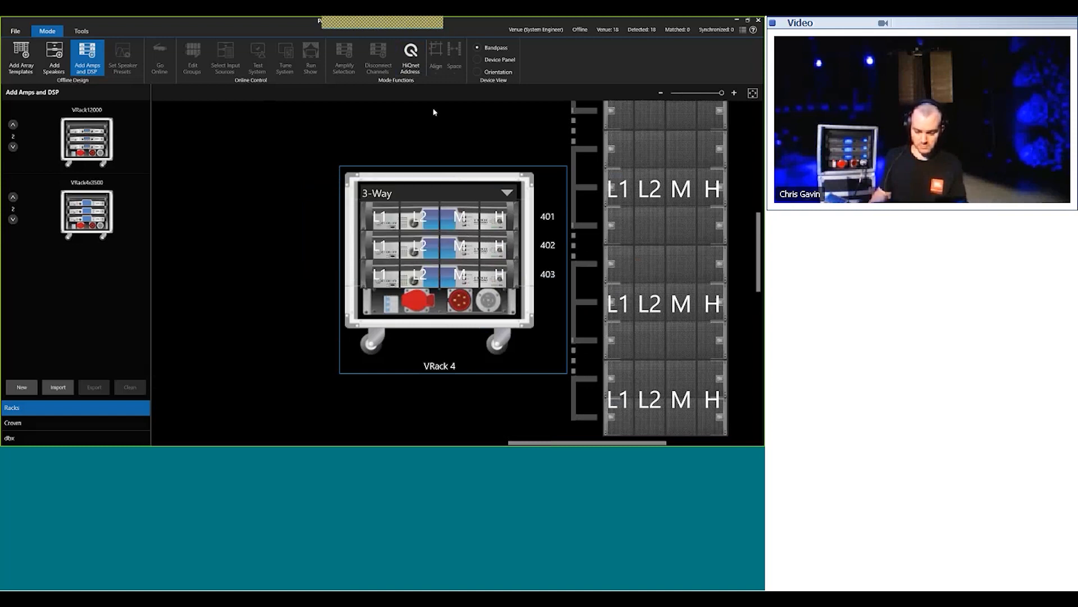
Step: Readdress the amplifiers in VRack 5, the upper centre rack, with a starting HiQnet address of 501
{"action": "left_click", "coordinate": [288, 179]}
{"action": "scroll", "coordinate": [289, 176], "scroll_direction": "down", "scroll_amount": 5}
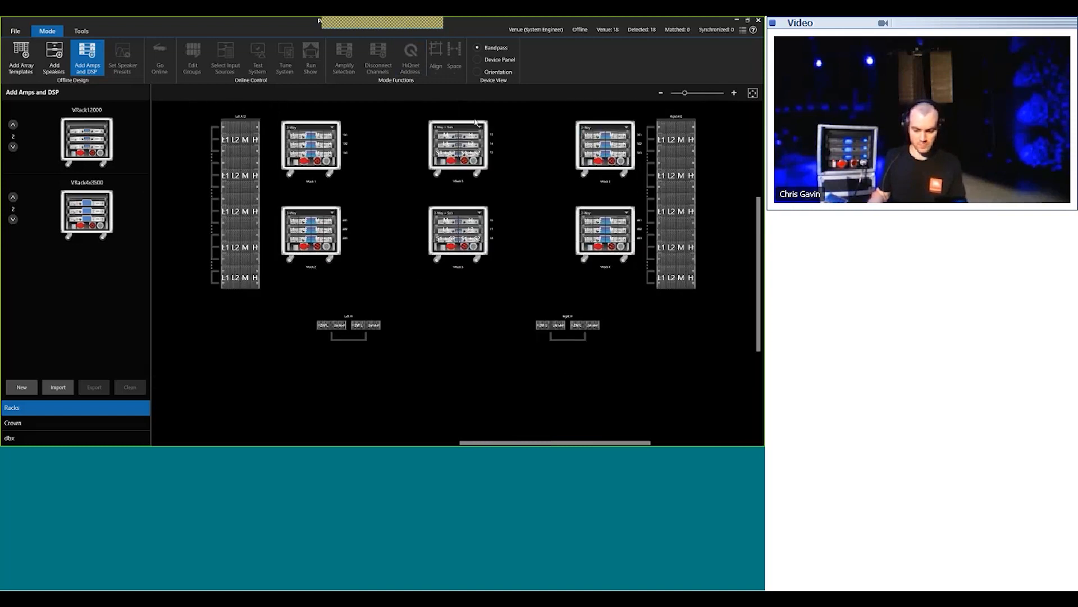
{"action": "left_click", "coordinate": [474, 121]}
{"action": "scroll", "coordinate": [460, 129], "scroll_direction": "up", "scroll_amount": 5}
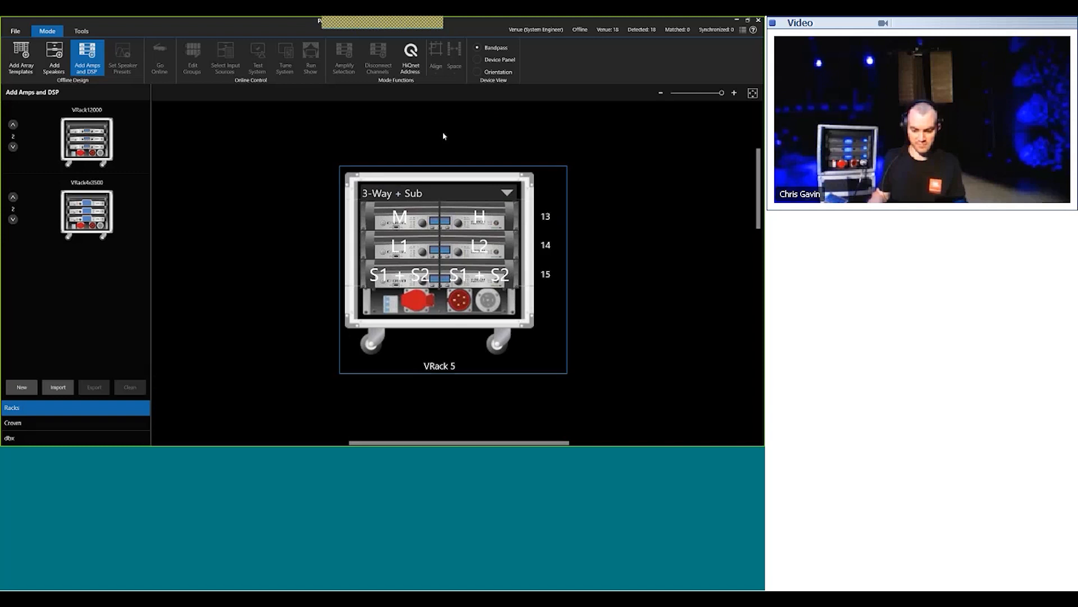
{"action": "left_click", "coordinate": [411, 56]}
{"action": "type", "text": "501"}
{"action": "left_click", "coordinate": [449, 190]}
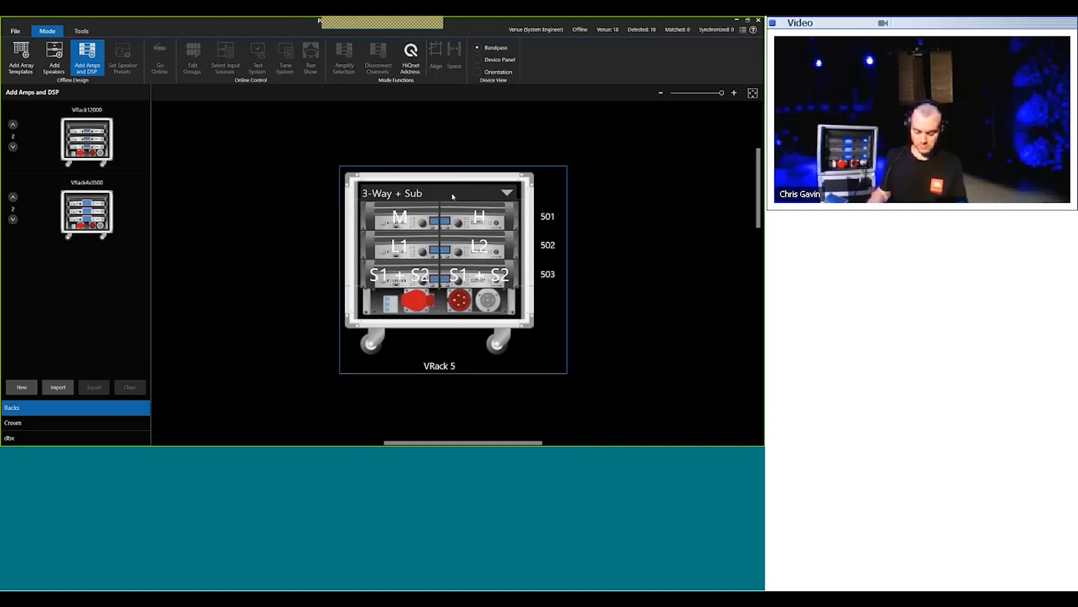
Step: Readdress the amplifiers in VRack 6, the lower centre rack, with a starting HiQnet address of 601
{"action": "scroll", "coordinate": [570, 295], "scroll_direction": "down", "scroll_amount": 5}
{"action": "left_click", "coordinate": [468, 212]}
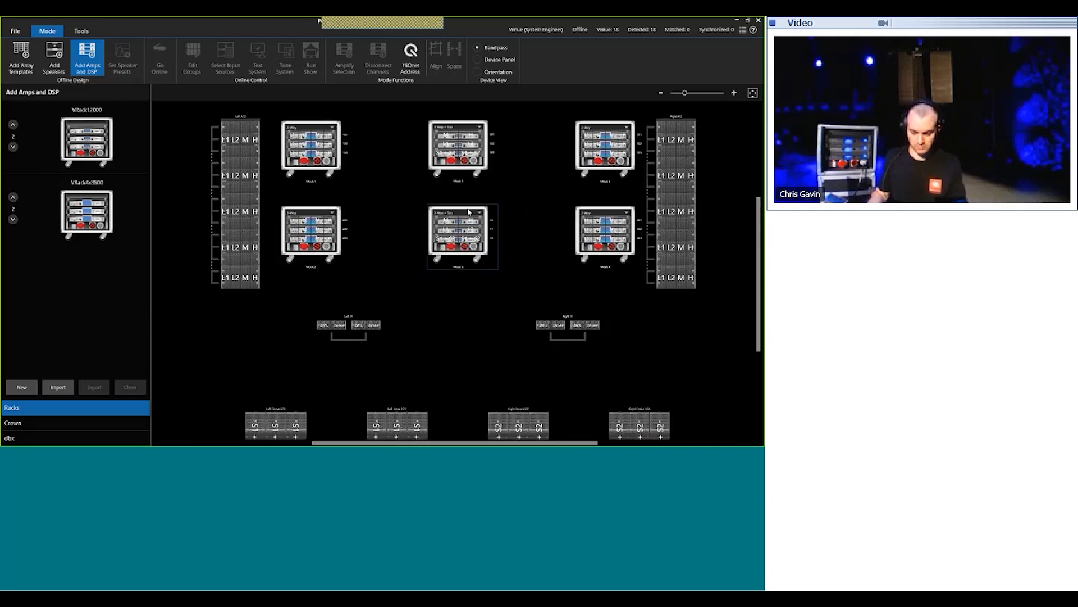
{"action": "scroll", "coordinate": [468, 213], "scroll_direction": "up", "scroll_amount": 5}
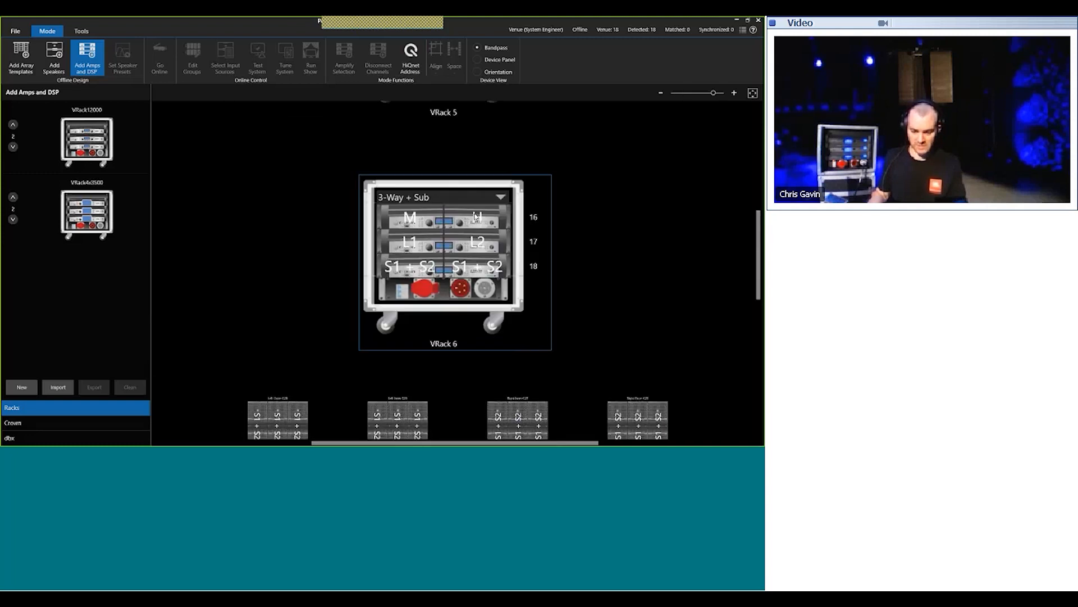
{"action": "left_click", "coordinate": [411, 66]}
{"action": "type", "text": "601"}
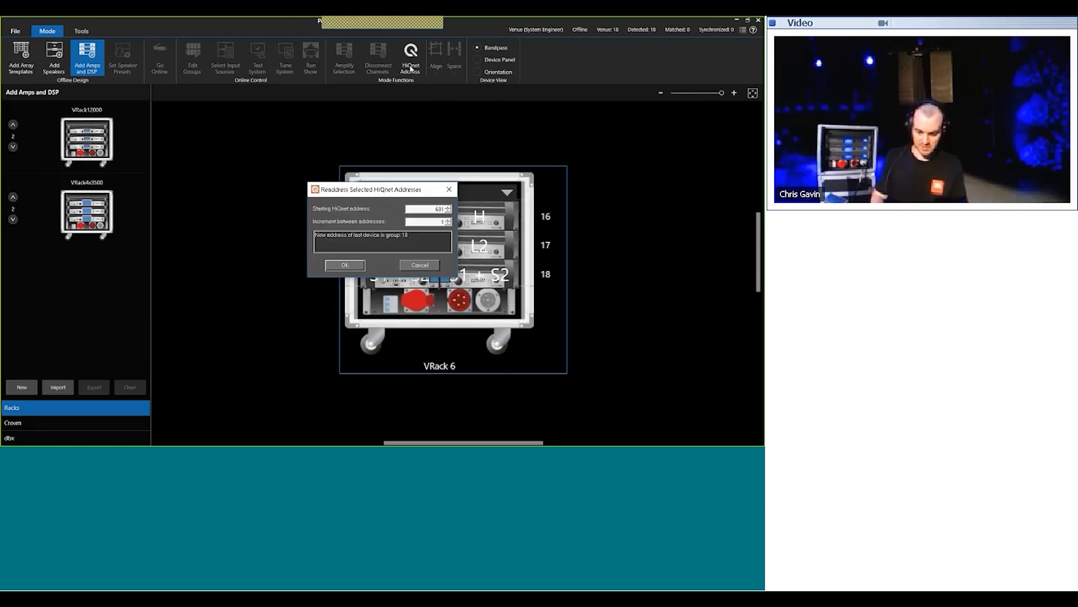
{"action": "key", "text": "Return"}
Step: Examine the Left A12 array's circuits together with the adjacent VRack 1 and VRack 2
{"action": "scroll", "coordinate": [619, 177], "scroll_direction": "down", "scroll_amount": 5}
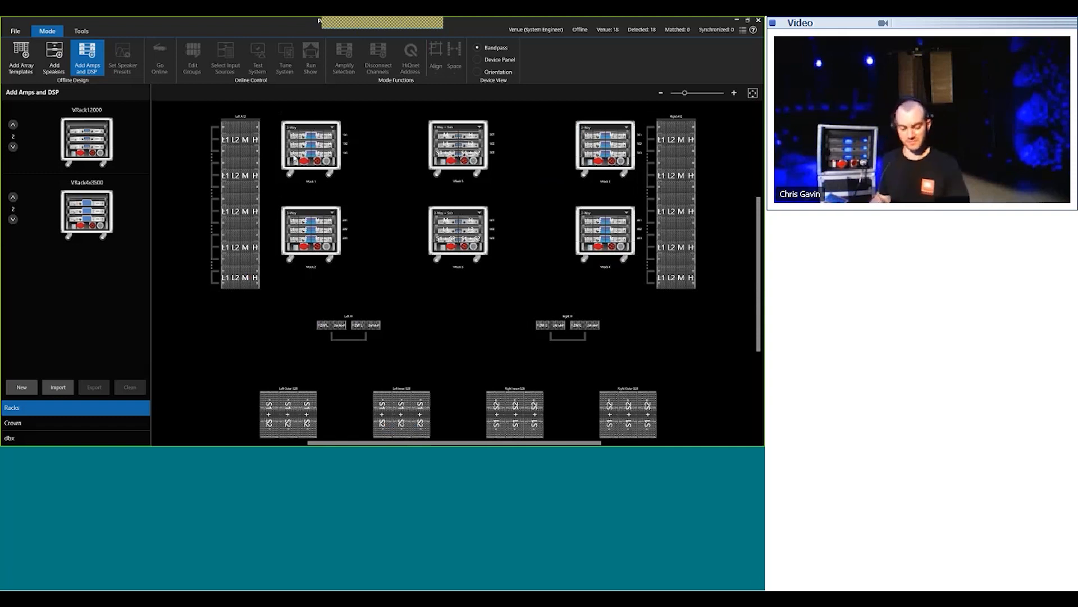
{"action": "left_click_drag", "start_coordinate": [194, 112], "coordinate": [391, 304]}
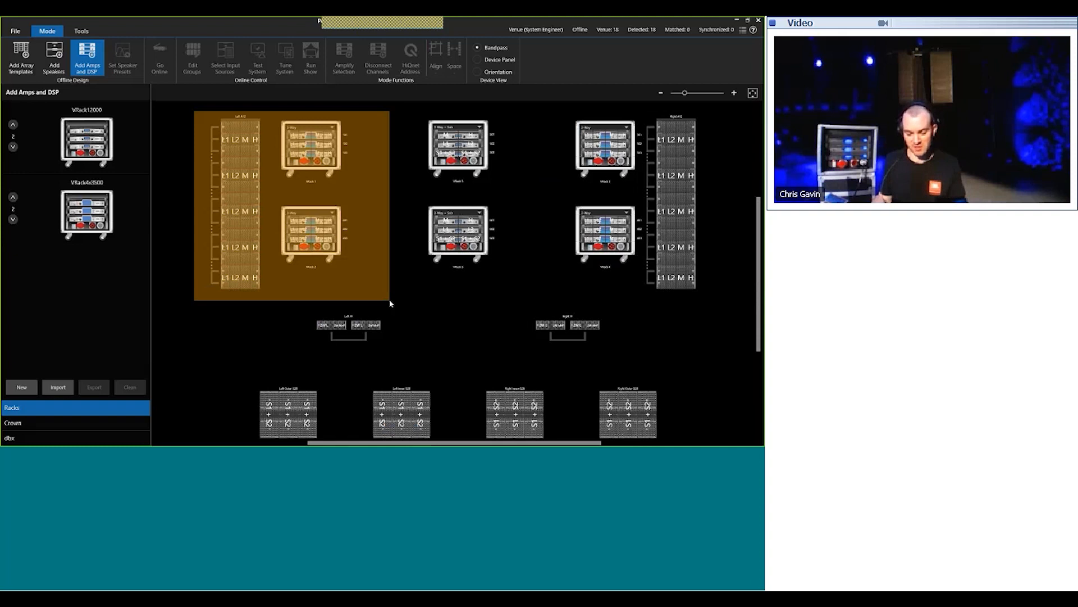
{"action": "left_click_drag", "start_coordinate": [391, 304], "coordinate": [391, 304]}
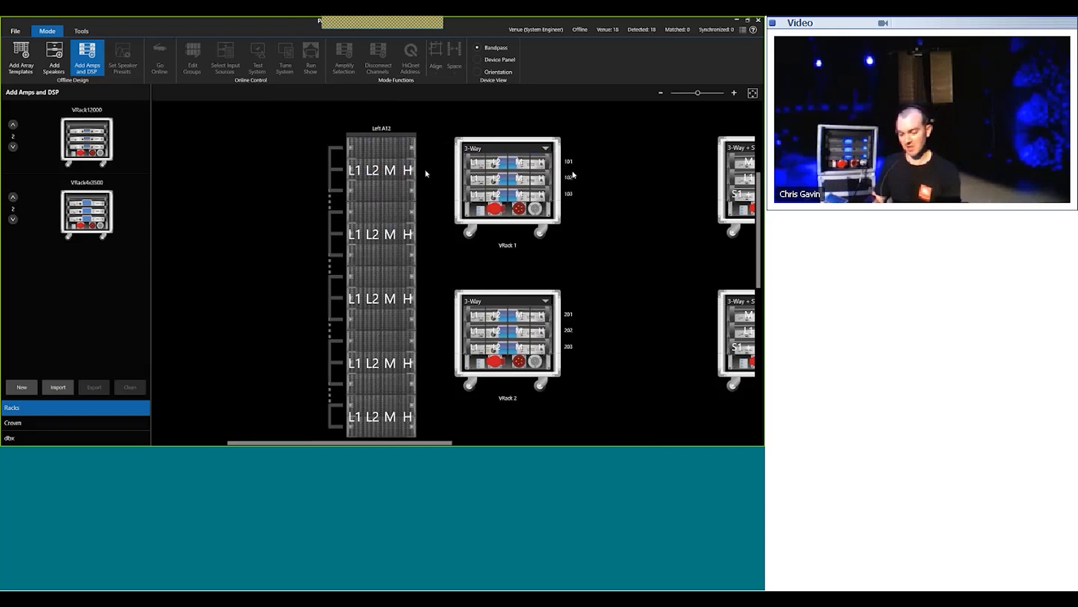
Step: Try assigning the Left A12 array's uppermost L1 circuit to the first channel of amplifier 101 in VRack 1, and disconnect it
{"action": "left_click", "coordinate": [358, 166]}
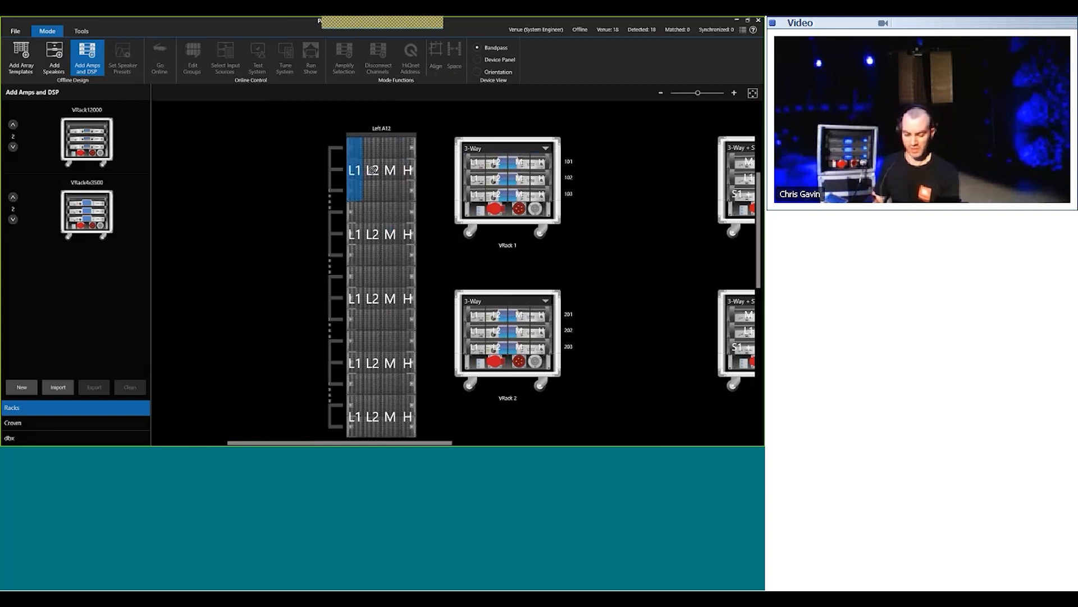
{"action": "left_click", "coordinate": [477, 165]}
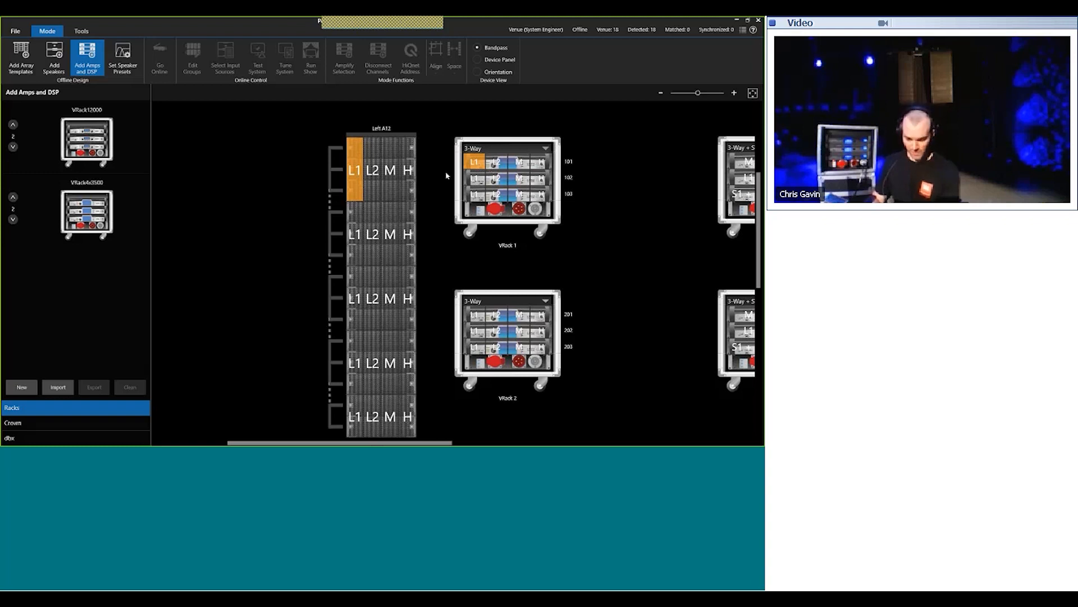
{"action": "left_click", "coordinate": [356, 191]}
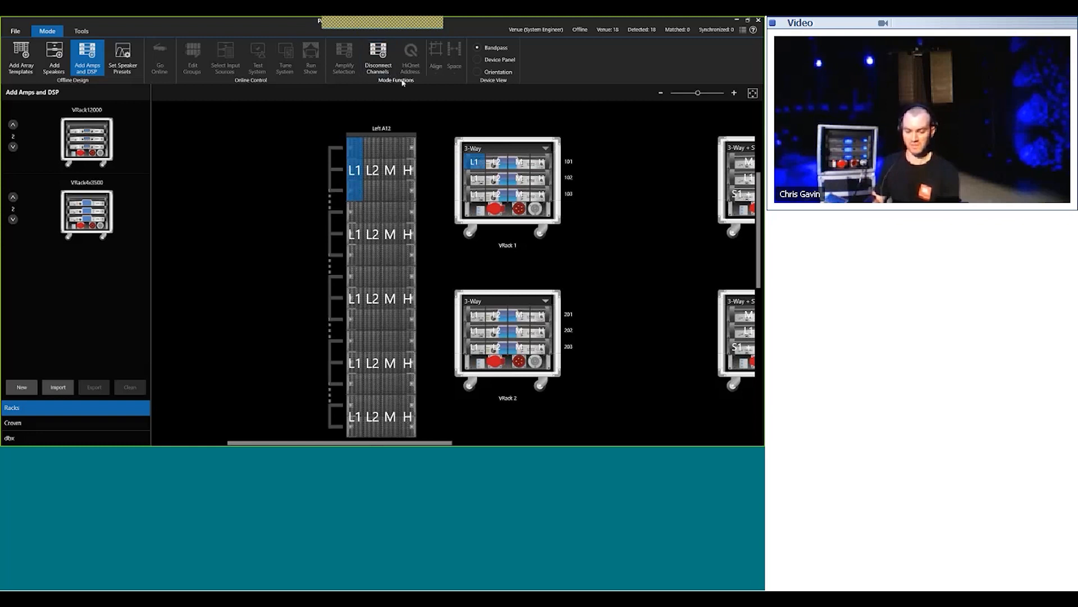
{"action": "left_click", "coordinate": [383, 70]}
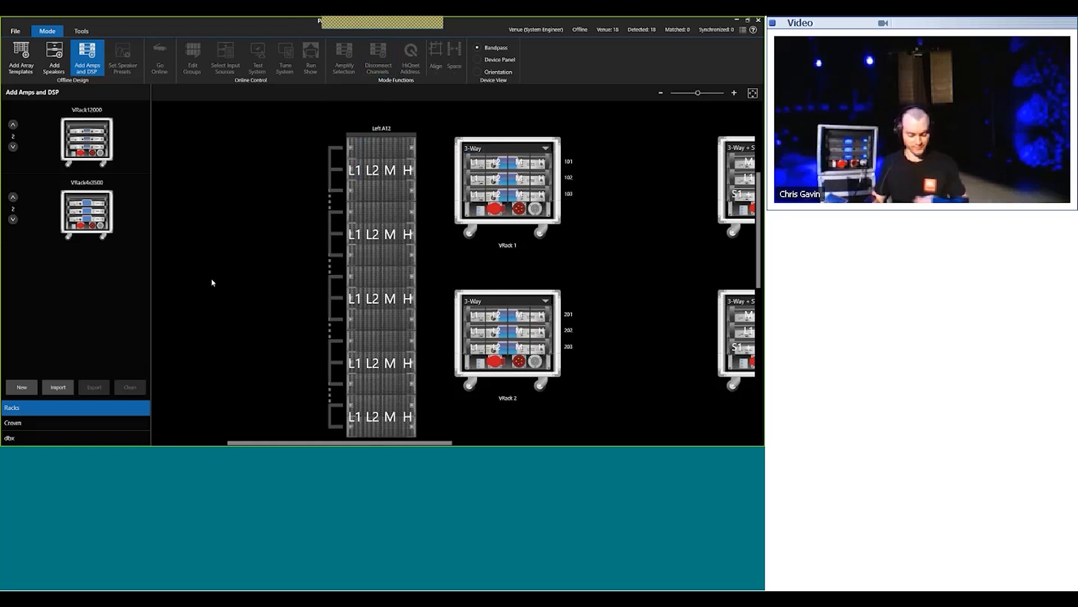
Step: Try assigning the Left A12 array's uppermost L1, L2, M and H circuits together to amplifier 101, and disconnect all four channels
{"action": "left_click", "coordinate": [353, 152]}
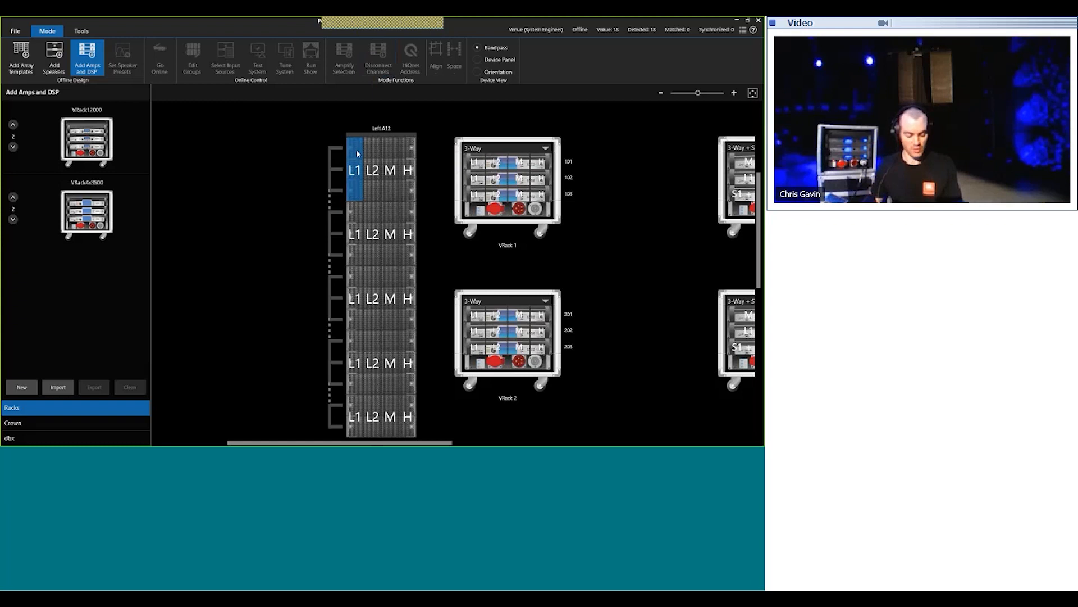
{"action": "left_click", "coordinate": [409, 153], "text": "shift"}
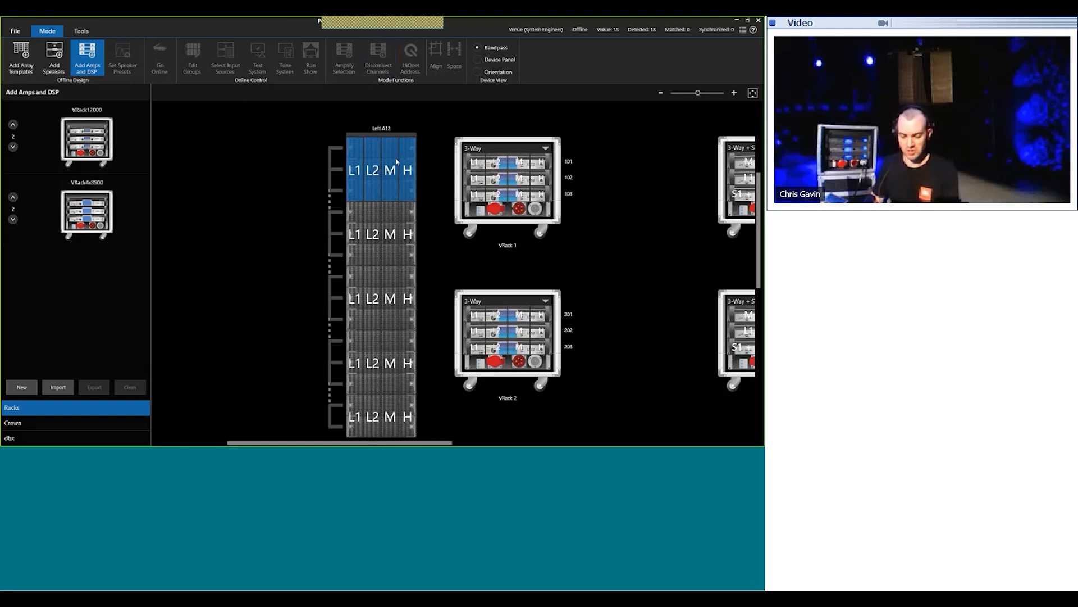
{"action": "left_click_drag", "start_coordinate": [353, 154], "coordinate": [476, 163]}
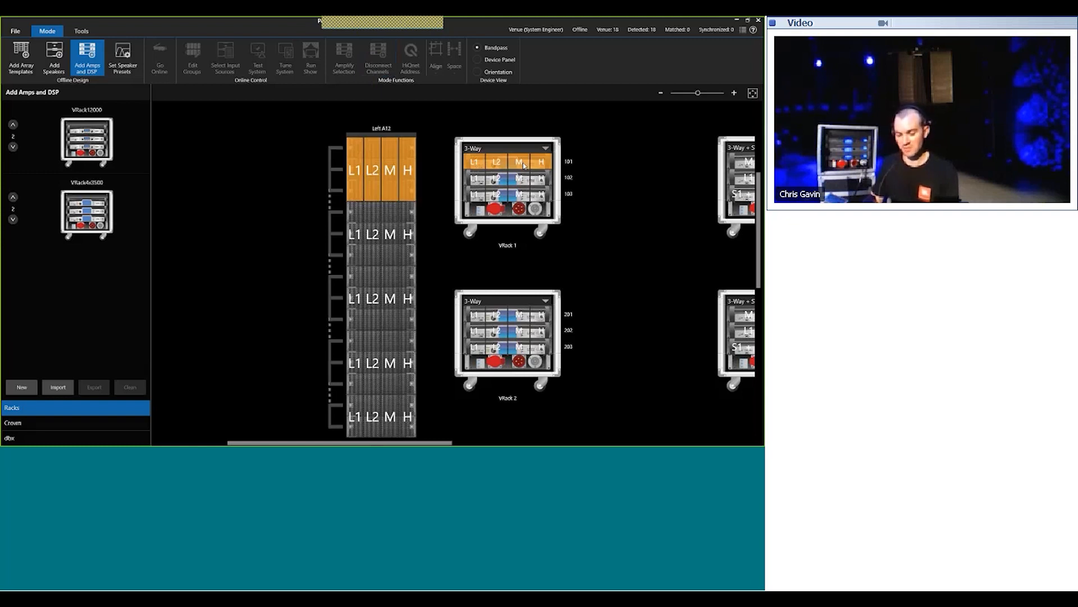
{"action": "left_click", "coordinate": [361, 158]}
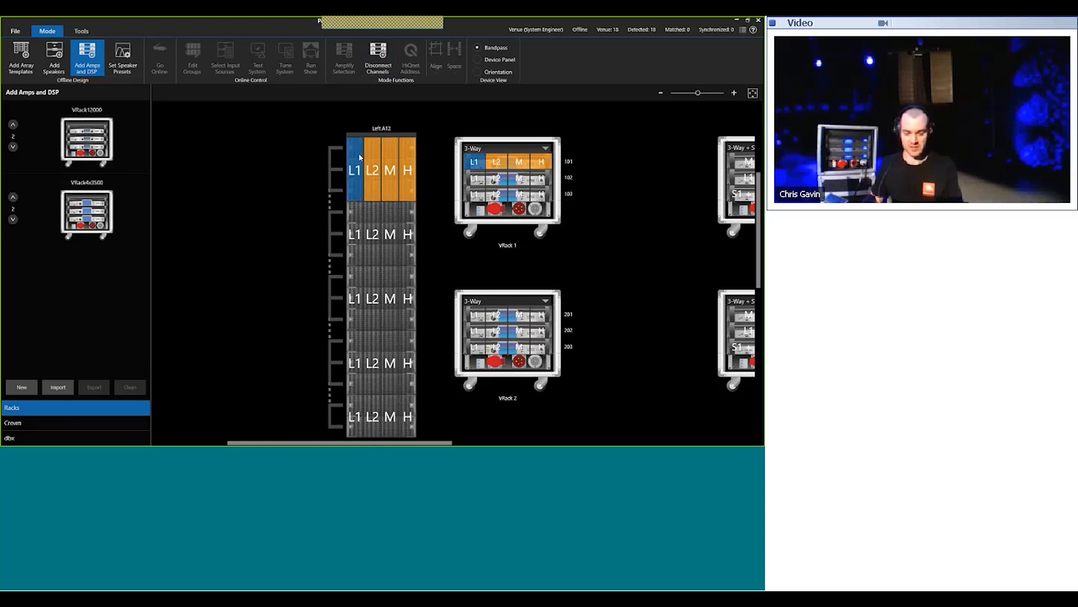
{"action": "left_click", "coordinate": [407, 160], "text": "shift"}
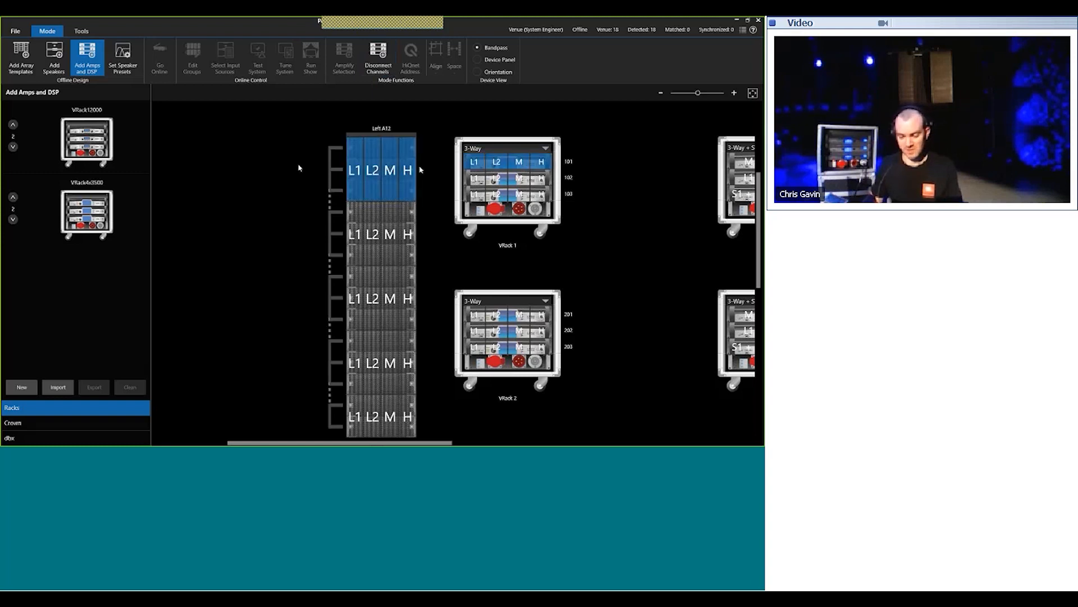
{"action": "left_click", "coordinate": [383, 71]}
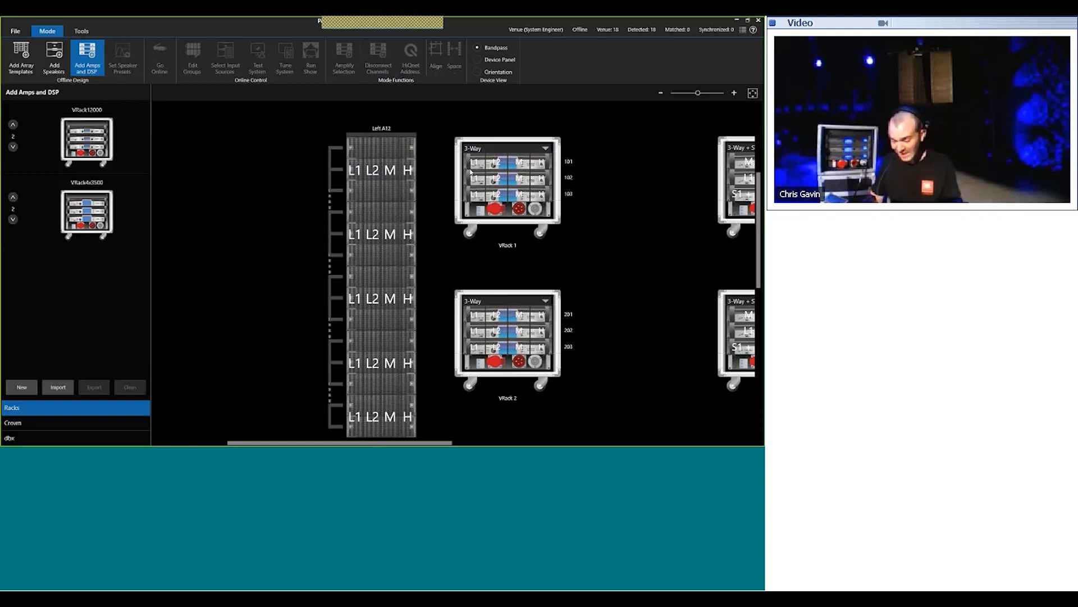
Step: Assign the Left A12 array's upper three circuits to VRack 1 and its lower two circuits to amplifiers 201 and 202 in VRack 2
{"action": "left_click", "coordinate": [357, 149]}
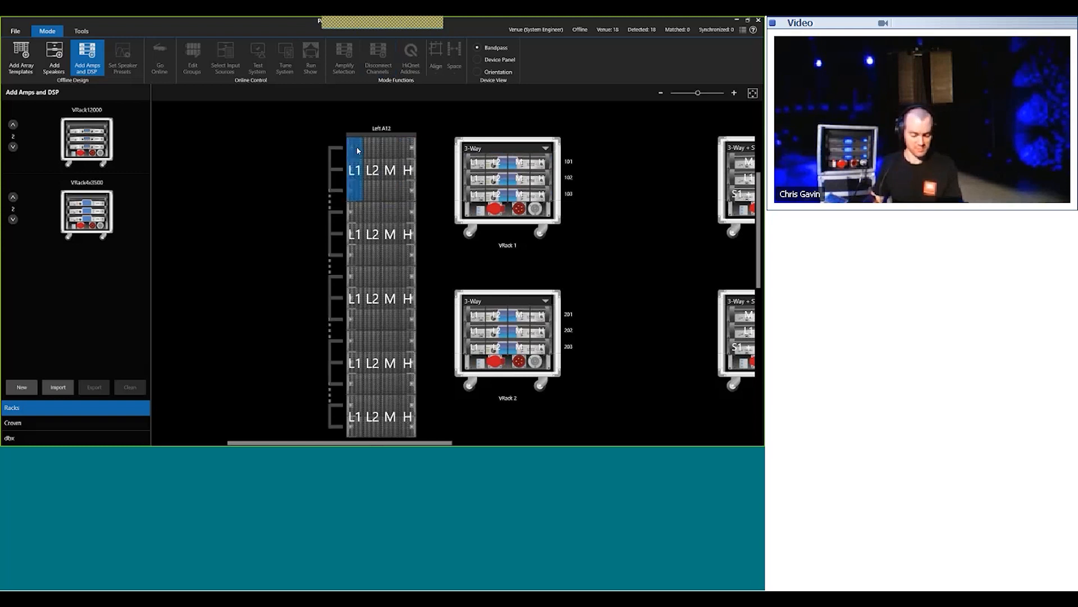
{"action": "left_click", "coordinate": [410, 304], "text": "shift"}
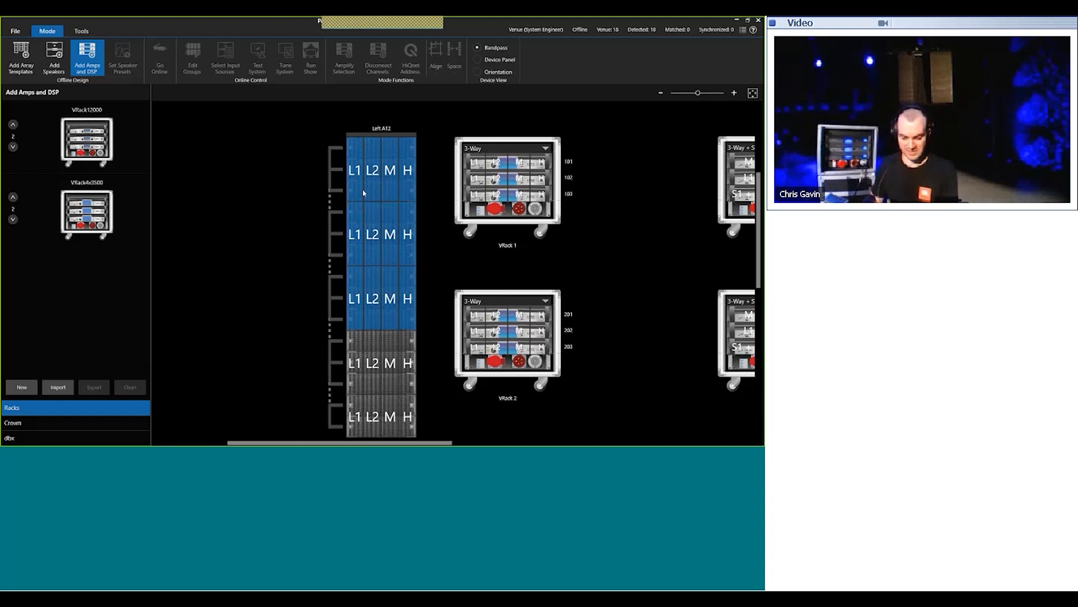
{"action": "left_click_drag", "start_coordinate": [357, 189], "coordinate": [475, 169]}
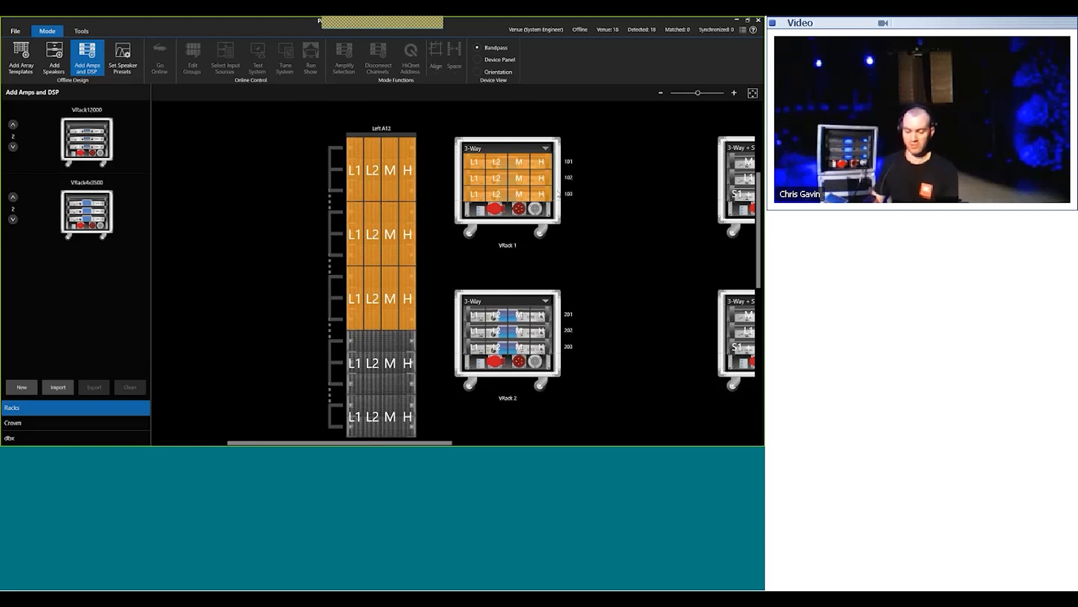
{"action": "left_click", "coordinate": [355, 345]}
{"action": "left_click_drag", "start_coordinate": [356, 345], "coordinate": [407, 424]}
{"action": "mouse_move", "coordinate": [494, 317]}
{"action": "left_mouse_down"}
{"action": "mouse_move", "coordinate": [464, 330]}
{"action": "mouse_move", "coordinate": [478, 320]}
{"action": "left_mouse_up"}
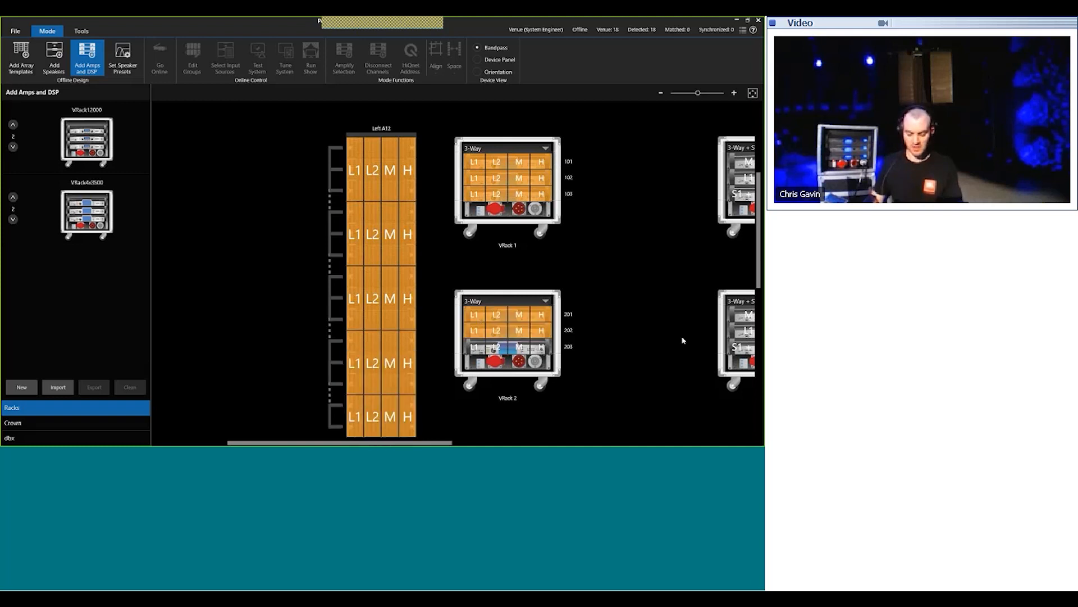
Step: Assign the Right A12 array's upper three circuits to VRack 3 and its lower two circuits to the first two amplifiers in VRack 4
{"action": "scroll", "coordinate": [674, 338], "scroll_direction": "down", "scroll_amount": 3}
{"action": "left_click_drag", "start_coordinate": [549, 114], "coordinate": [726, 309]}
{"action": "key", "text": "z"}
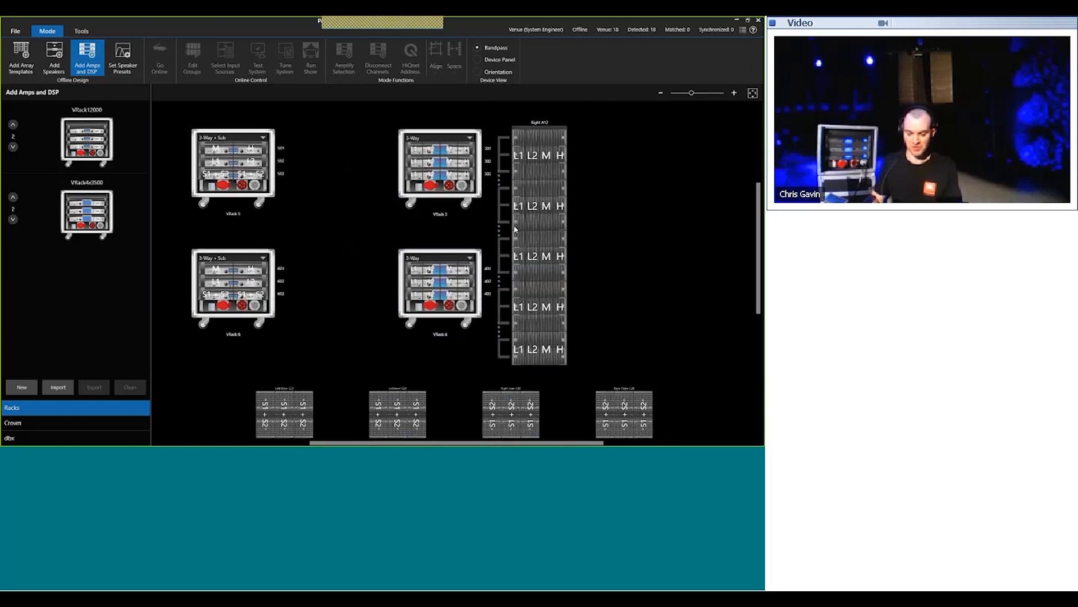
{"action": "left_click", "coordinate": [519, 139]}
{"action": "left_click", "coordinate": [560, 275], "text": "shift"}
{"action": "left_click_drag", "start_coordinate": [520, 145], "coordinate": [425, 155]}
{"action": "left_click", "coordinate": [524, 306]}
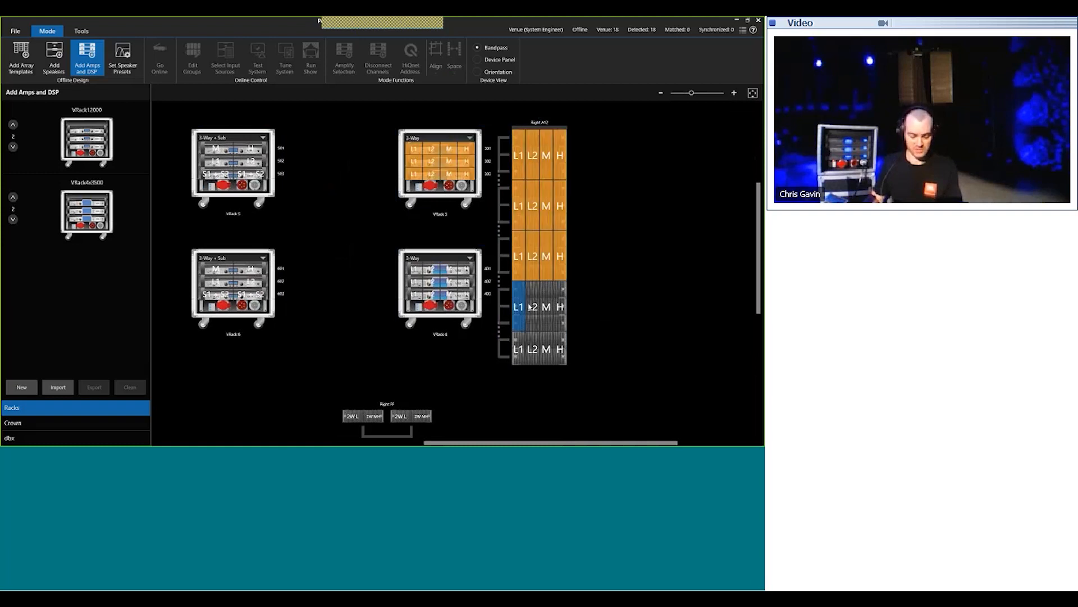
{"action": "left_click", "coordinate": [560, 349], "text": "shift"}
{"action": "left_click_drag", "start_coordinate": [515, 305], "coordinate": [436, 275]}
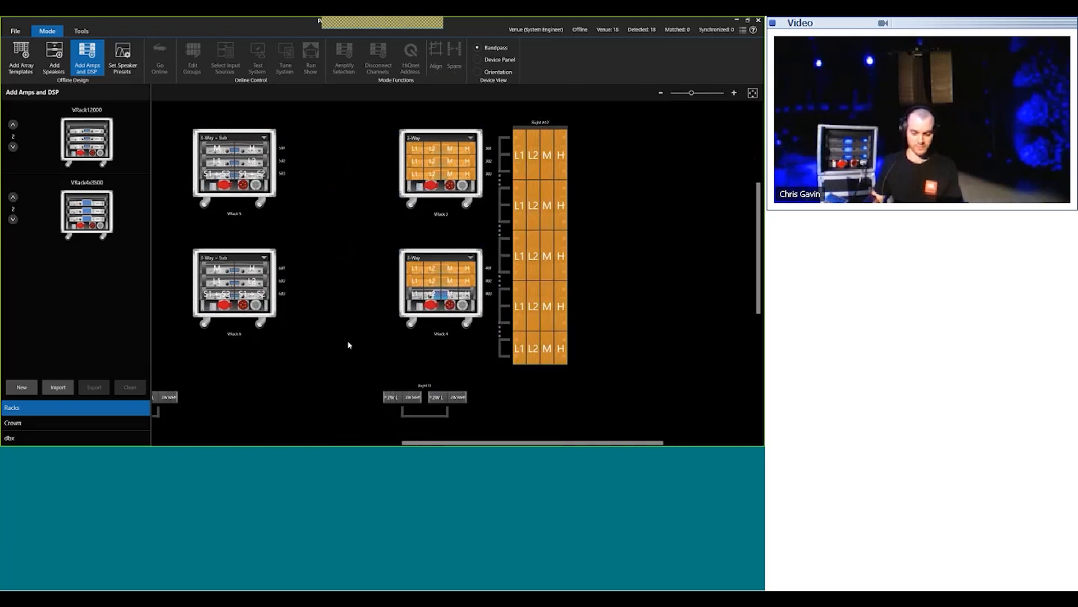
Step: Assign the Left FF front fills' 2W L and 2W MH circuits to the first two channels of amplifier 203 in VRack 2
{"action": "scroll", "coordinate": [350, 345], "scroll_direction": "down", "scroll_amount": 3}
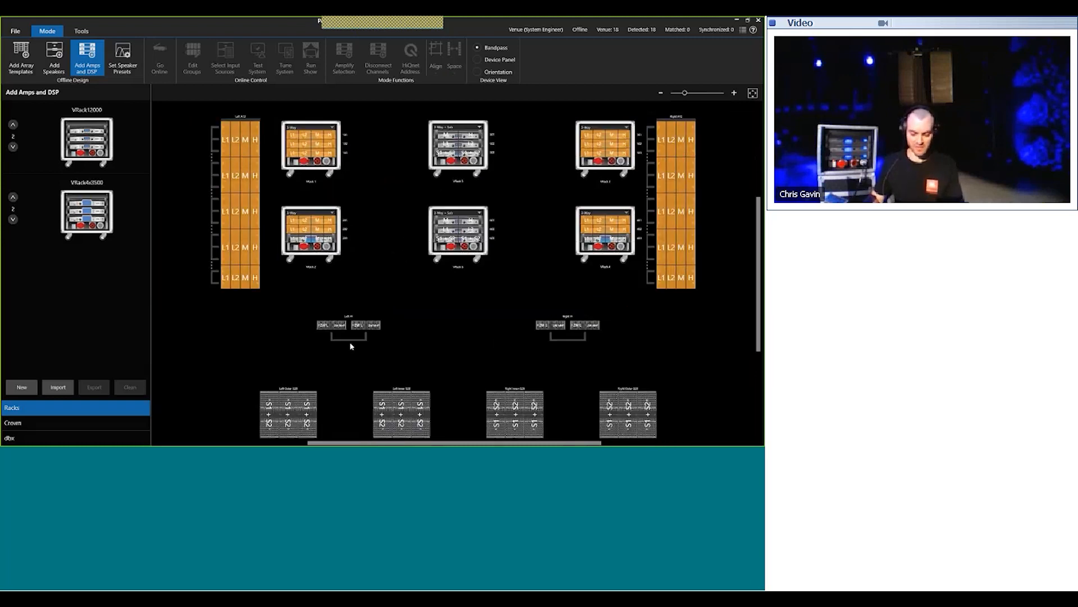
{"action": "left_click_drag", "start_coordinate": [279, 195], "coordinate": [415, 345]}
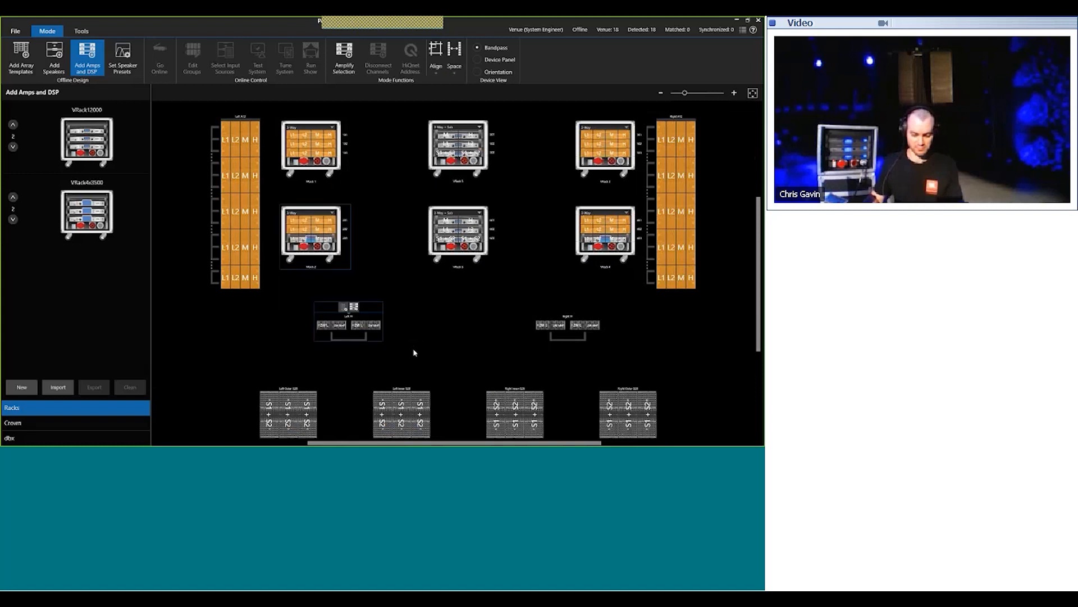
{"action": "scroll", "coordinate": [414, 352], "scroll_direction": "up", "scroll_amount": 1}
{"action": "scroll", "coordinate": [419, 360], "scroll_direction": "up", "scroll_amount": 3}
{"action": "left_click", "coordinate": [419, 361]}
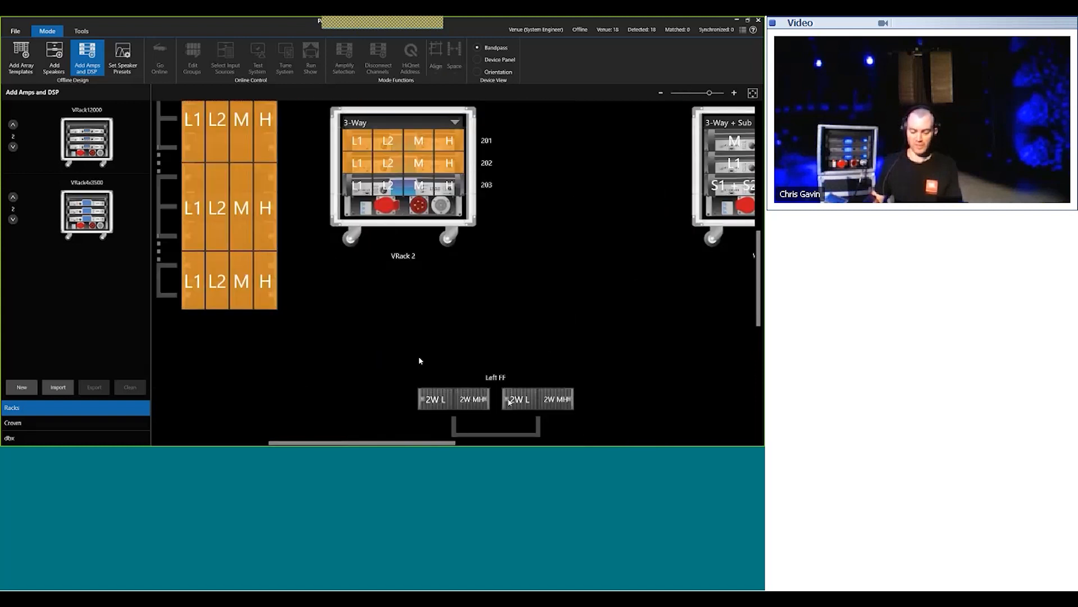
{"action": "left_click", "coordinate": [509, 403]}
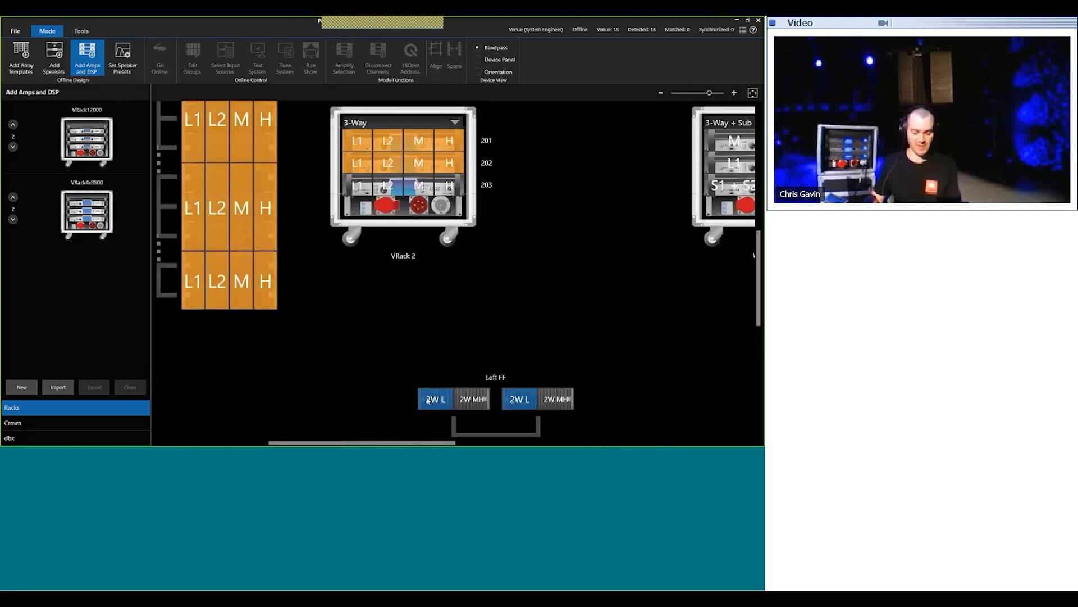
{"action": "left_click", "coordinate": [479, 400]}
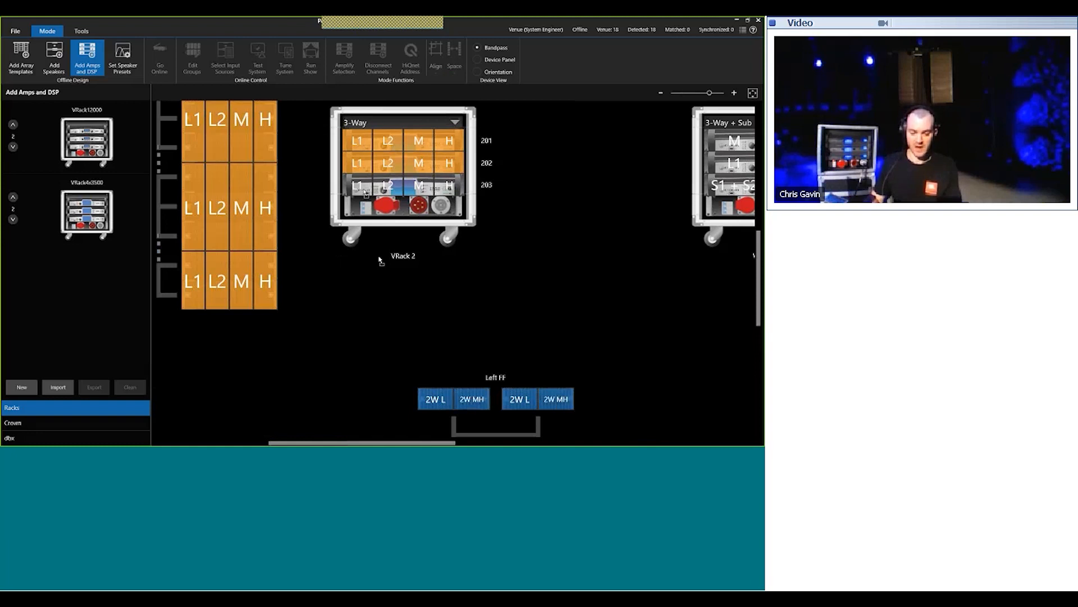
{"action": "left_click_drag", "start_coordinate": [379, 257], "coordinate": [356, 189]}
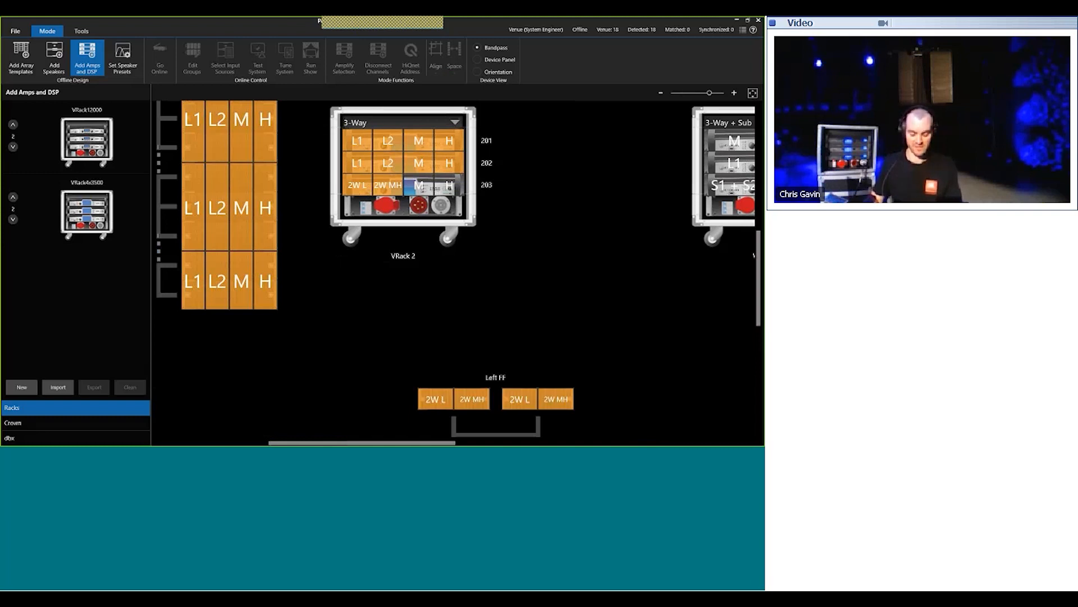
Step: Assign the Right FF front fills' circuits to the remaining two channels of amplifier 203 in VRack 2
{"action": "scroll", "coordinate": [494, 315], "scroll_direction": "down", "scroll_amount": 5}
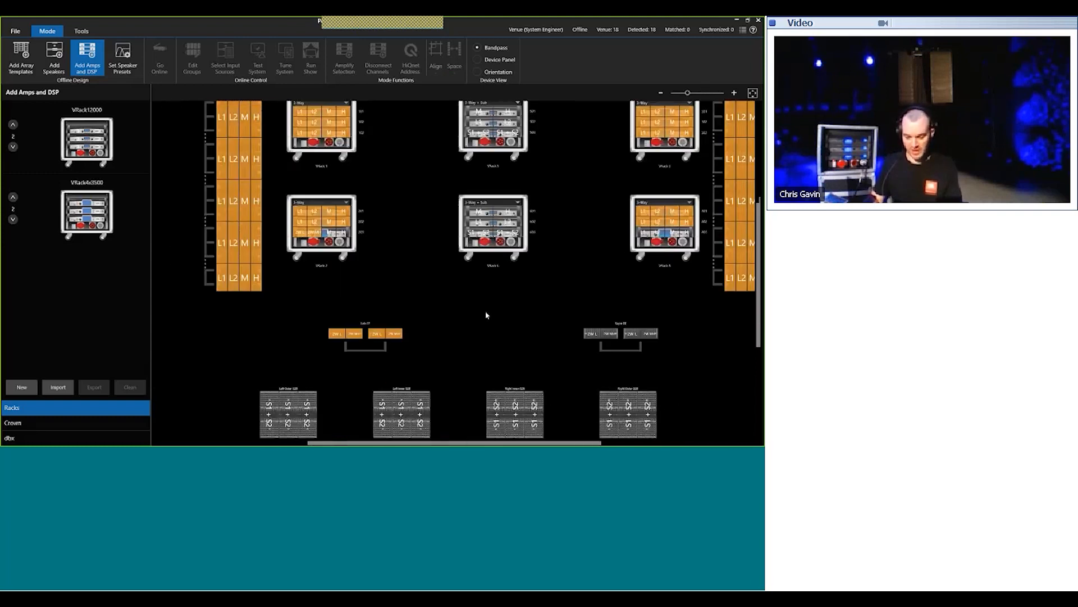
{"action": "left_click_drag", "start_coordinate": [526, 298], "coordinate": [551, 331]}
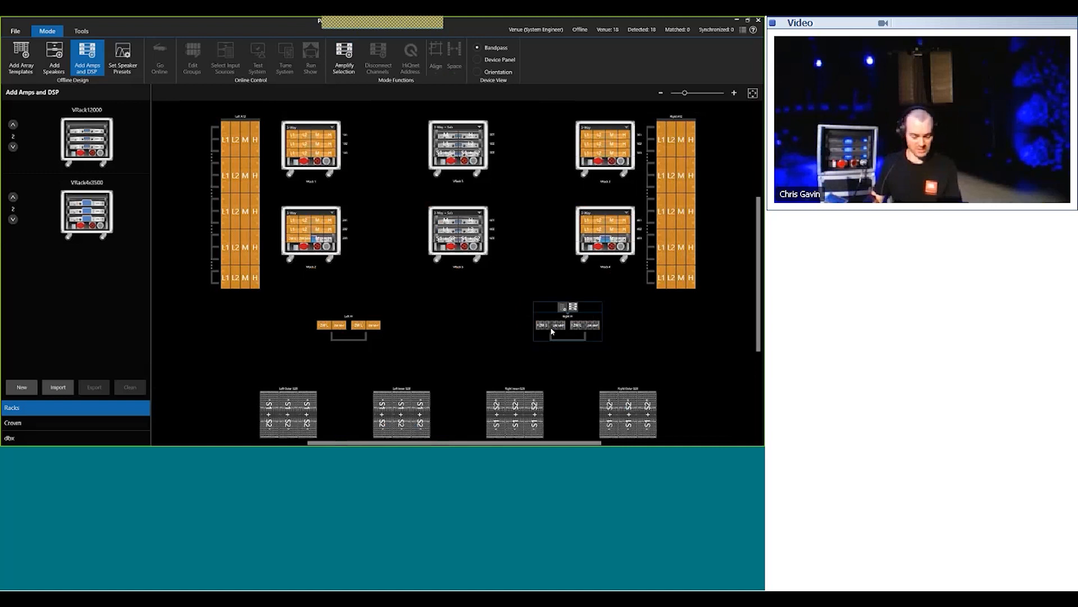
{"action": "left_click", "coordinate": [543, 326]}
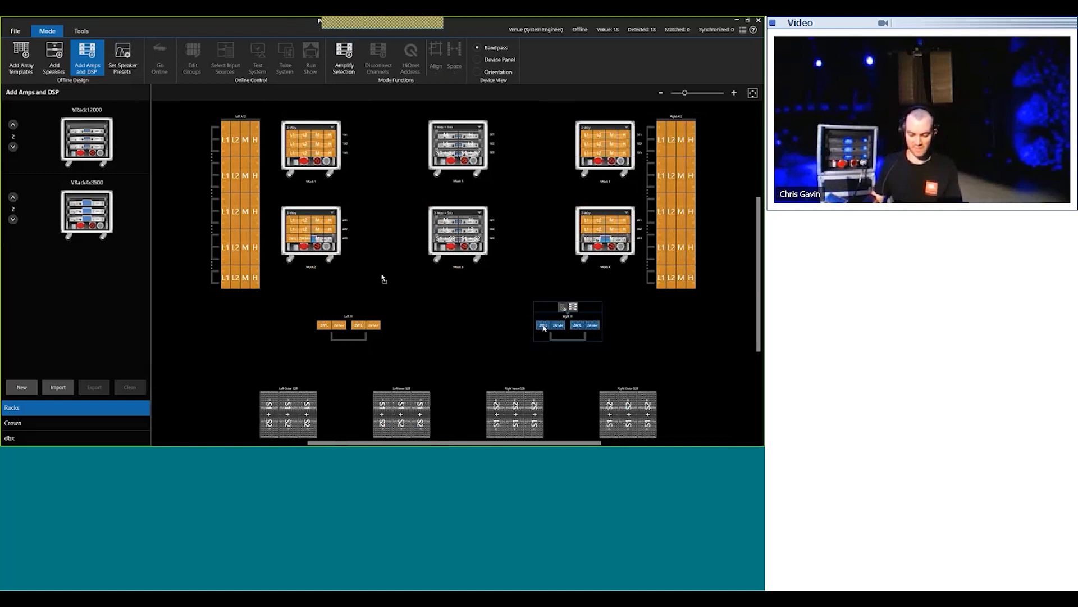
{"action": "left_click_drag", "start_coordinate": [381, 275], "coordinate": [324, 238]}
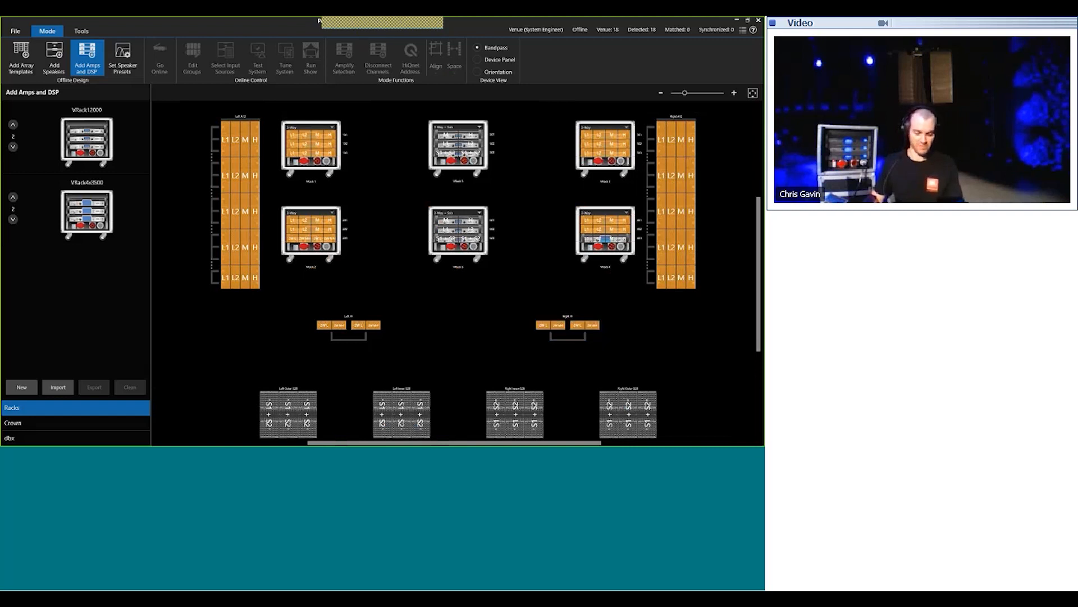
Step: Assign all Left Outer and Left Inner subwoofer circuits to the amplifier channels in VRack 5, the upper centre rack
{"action": "left_click", "coordinate": [271, 405]}
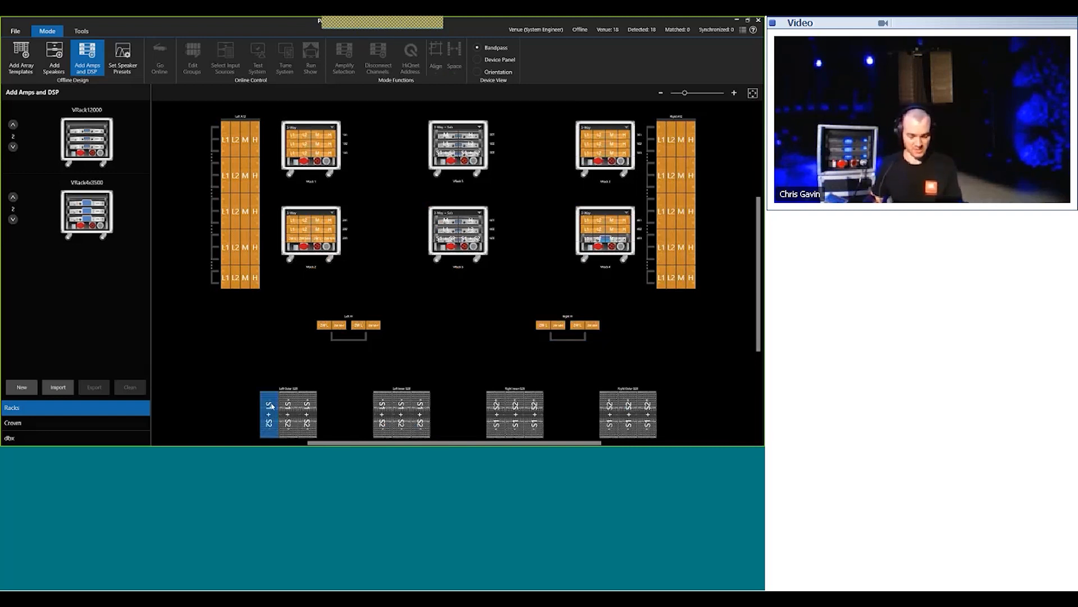
{"action": "double_click", "coordinate": [286, 405]}
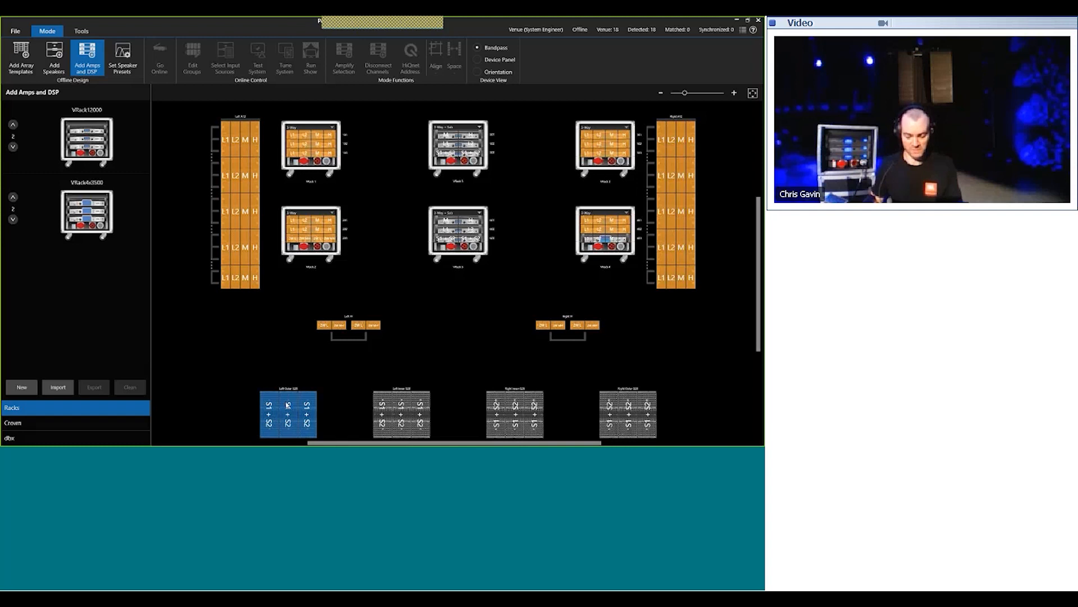
{"action": "left_click", "coordinate": [435, 136]}
{"action": "left_click", "coordinate": [382, 406]}
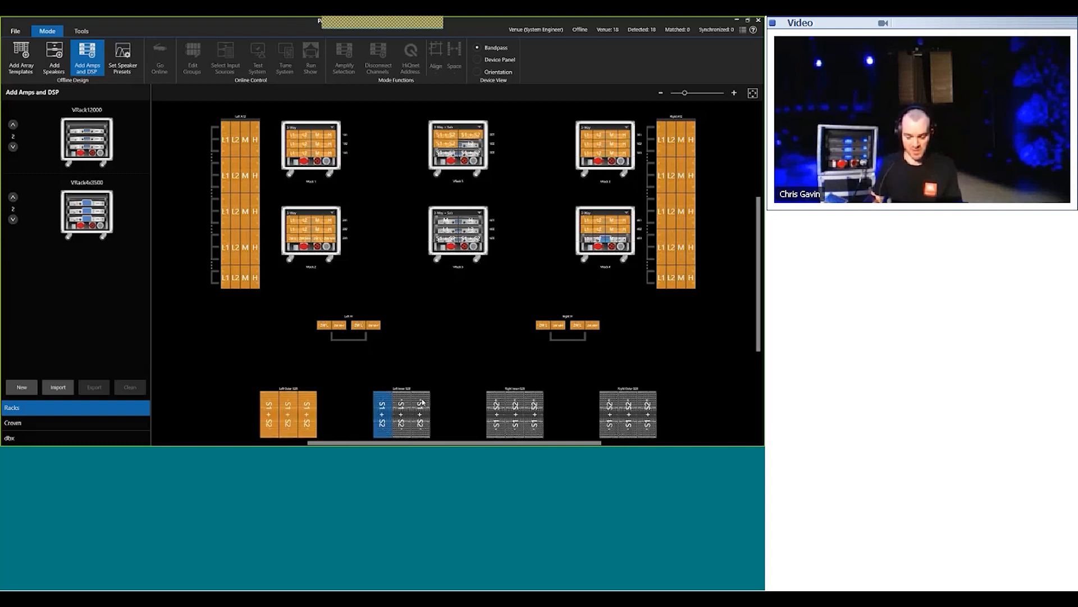
{"action": "left_click", "coordinate": [423, 402], "text": "shift"}
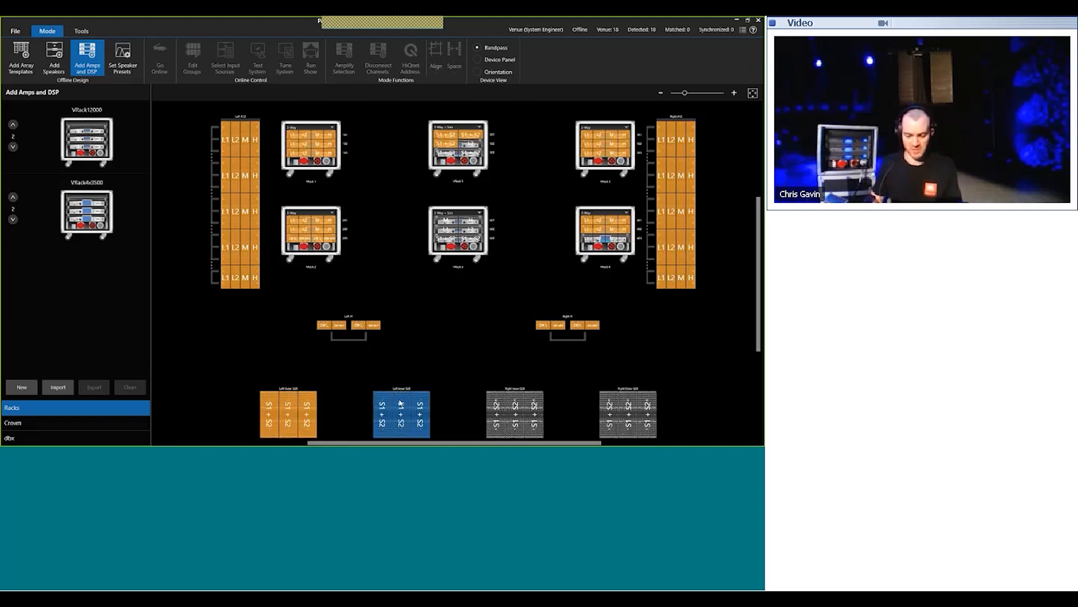
{"action": "left_click", "coordinate": [470, 148]}
Step: Assign all Right Inner and Right Outer subwoofer circuits to the amplifier channels in VRack 6, the lower centre rack
{"action": "double_click", "coordinate": [497, 405]}
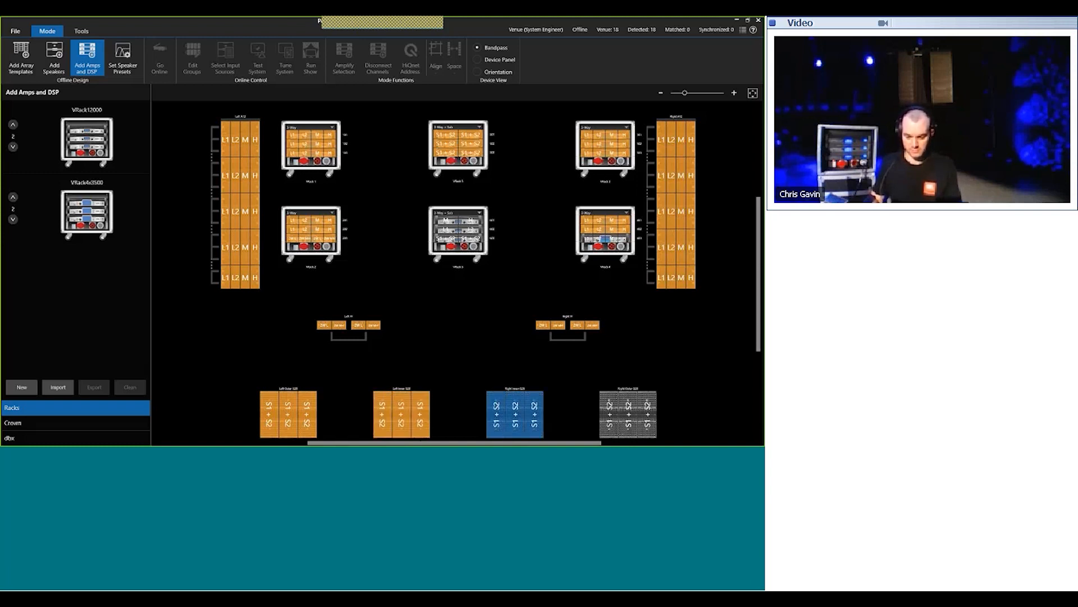
{"action": "left_click", "coordinate": [446, 220]}
{"action": "double_click", "coordinate": [612, 414]}
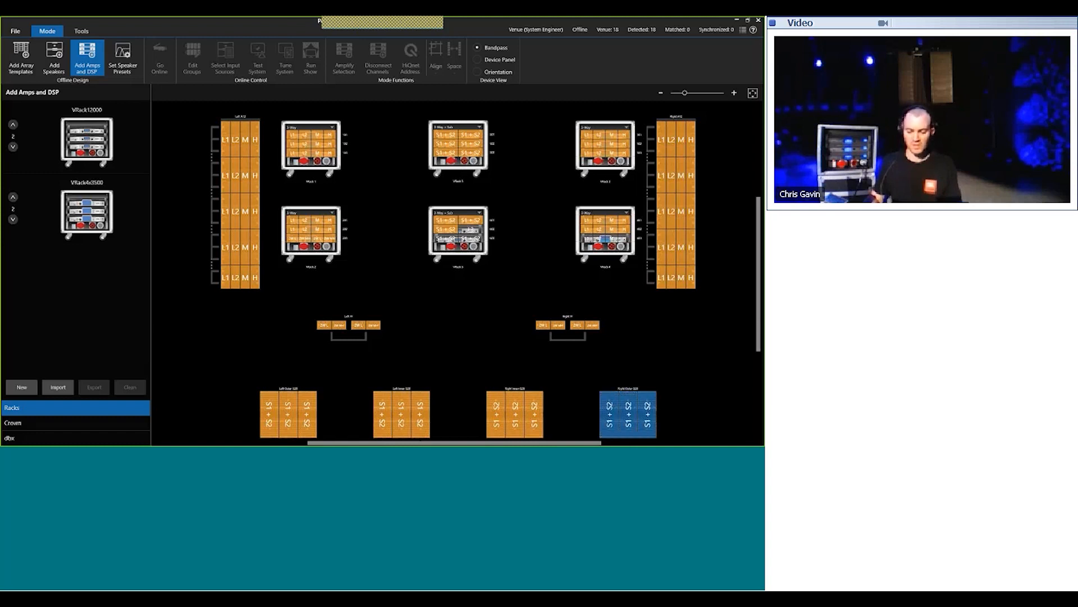
{"action": "left_click", "coordinate": [471, 229]}
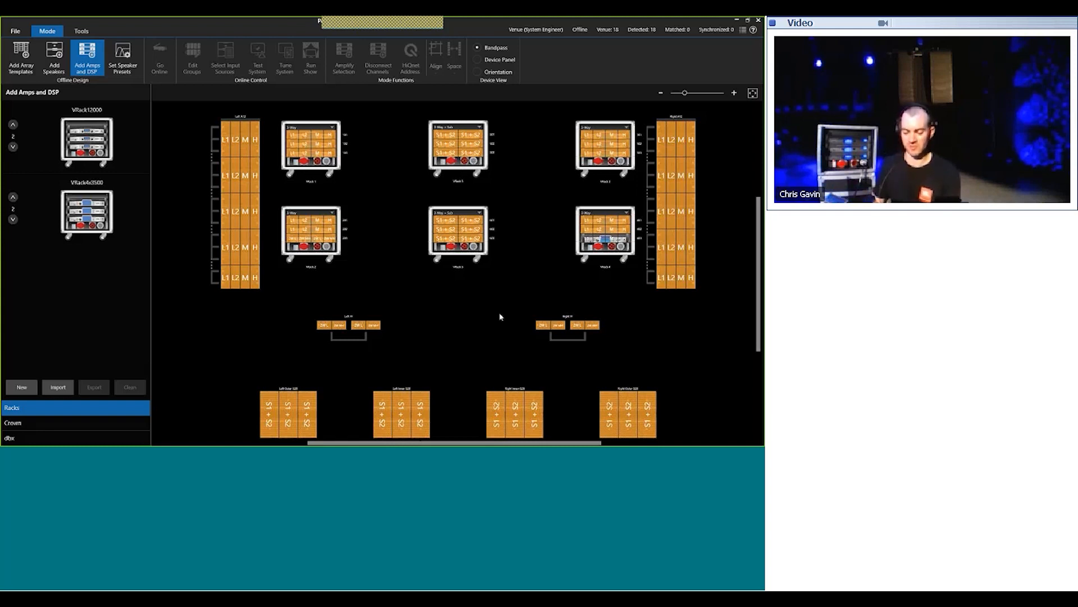
Step: Switch to setting speaker presets and review the crossover options for the Left A12 array
{"action": "left_click", "coordinate": [131, 71]}
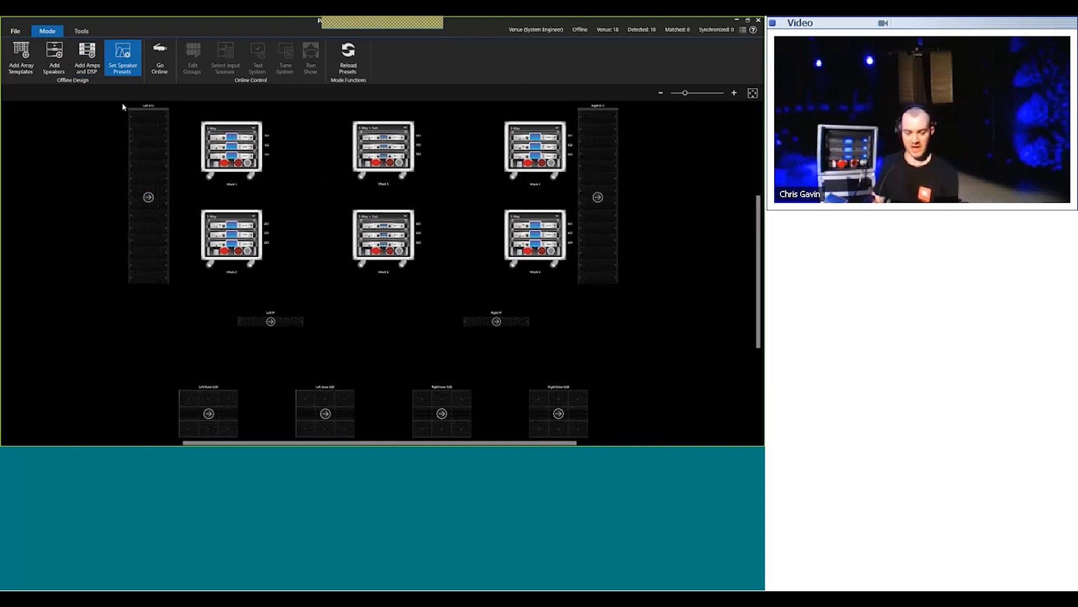
{"action": "left_click_drag", "start_coordinate": [104, 106], "coordinate": [302, 289]}
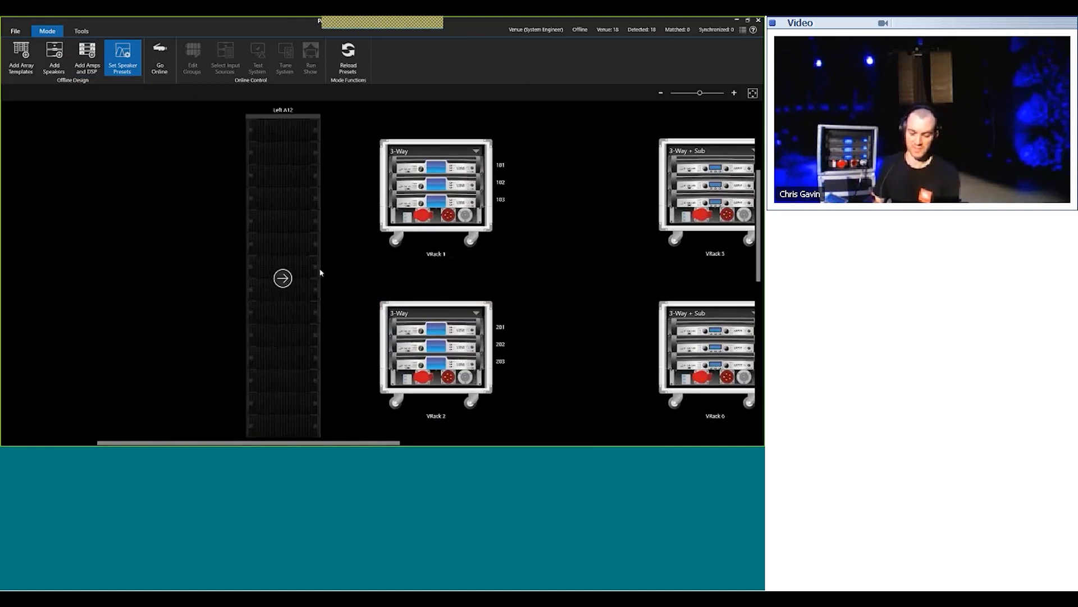
{"action": "left_click", "coordinate": [284, 279]}
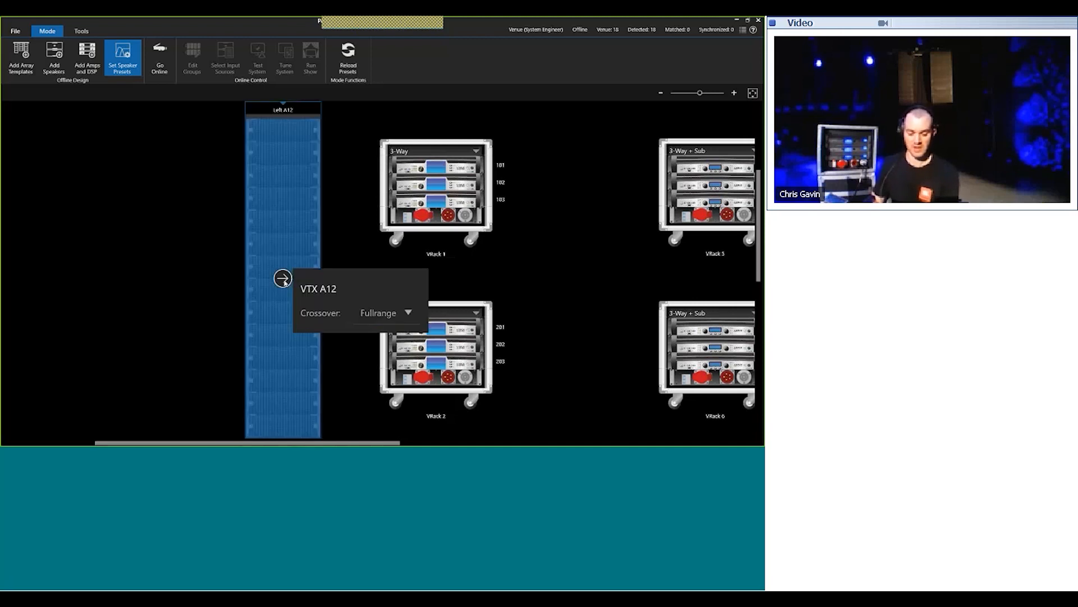
{"action": "left_click", "coordinate": [388, 318]}
{"action": "left_click", "coordinate": [384, 337]}
{"action": "left_click", "coordinate": [348, 240]}
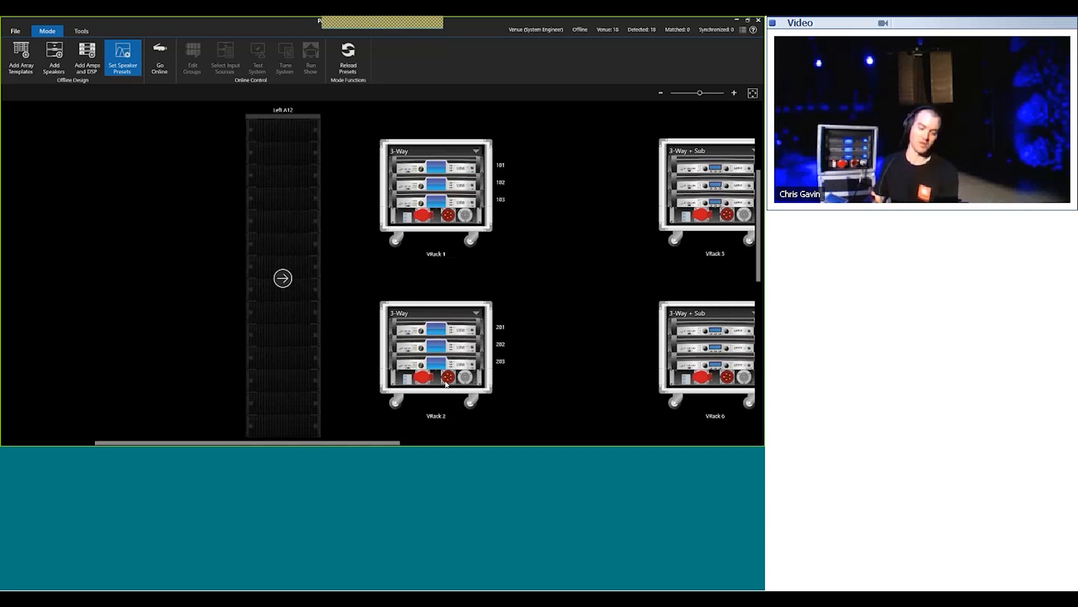
Step: Set the crossover preset of the Left A12 array to 80
{"action": "left_click", "coordinate": [283, 279]}
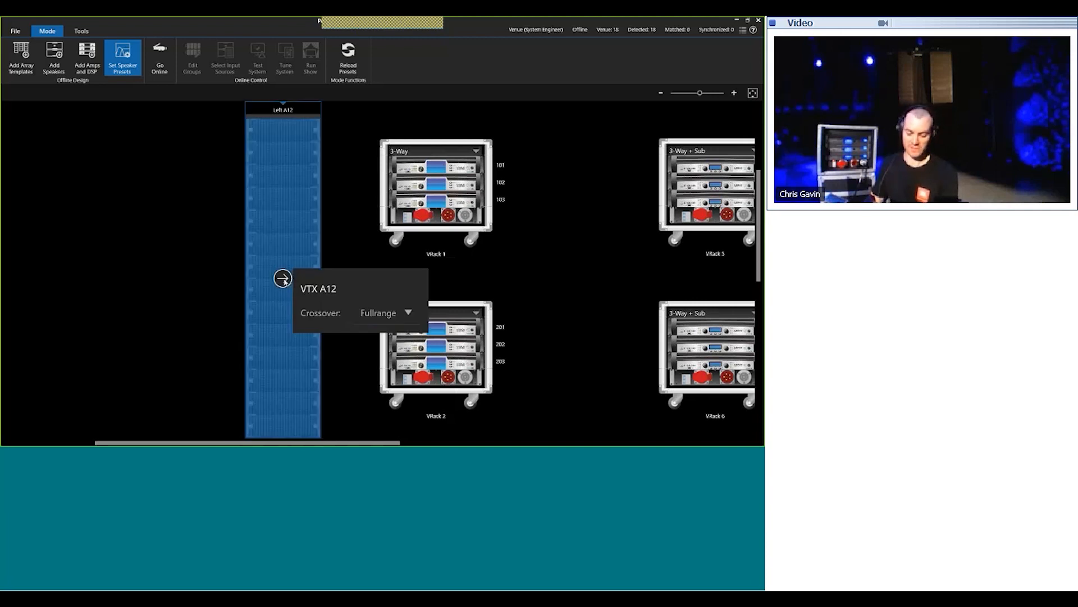
{"action": "left_click", "coordinate": [377, 319]}
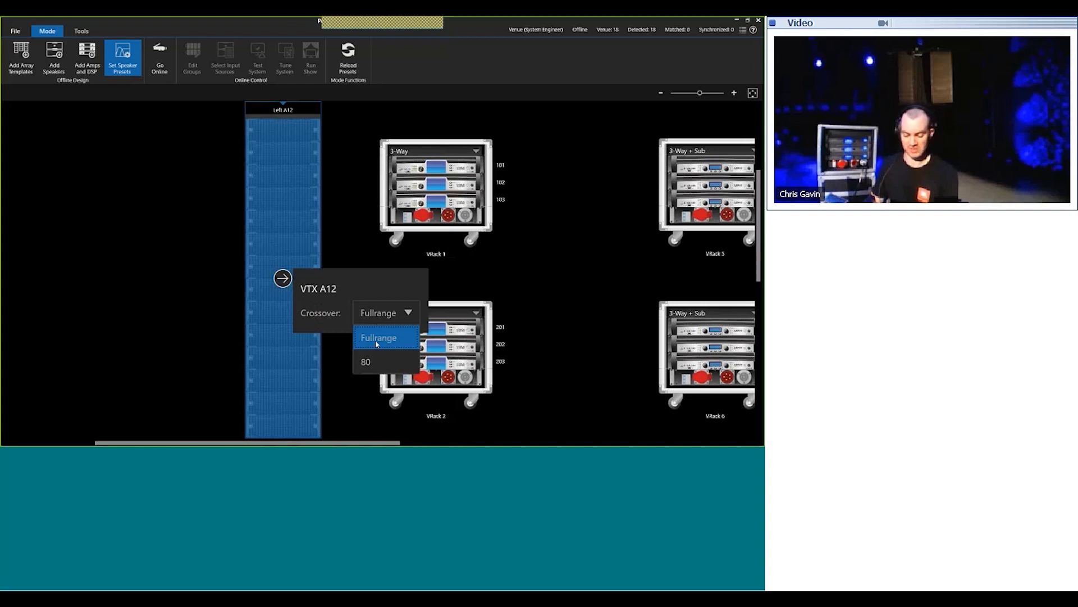
{"action": "left_click", "coordinate": [362, 361]}
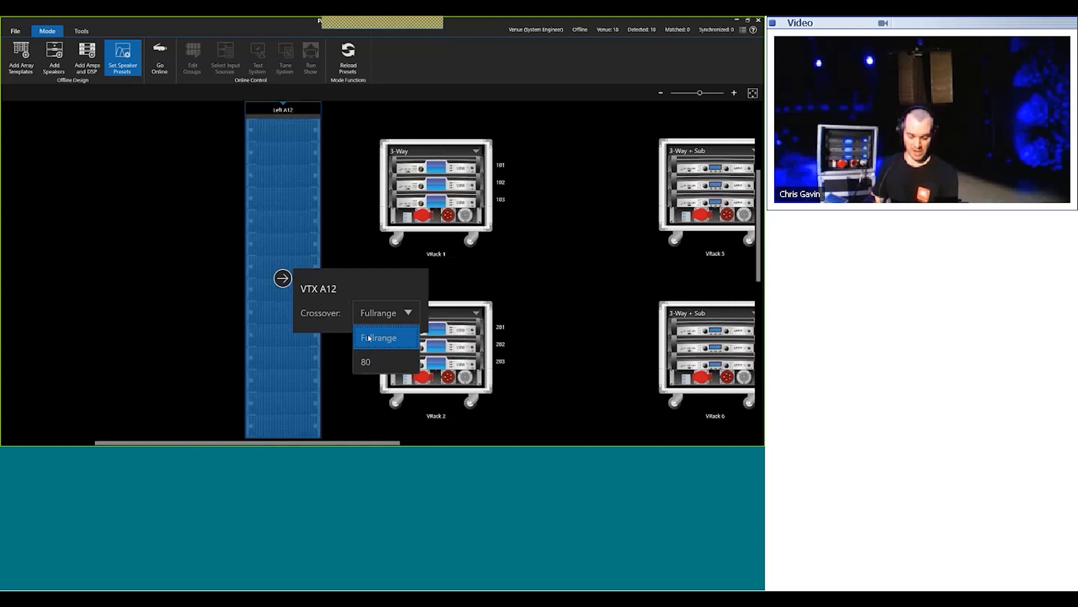
{"action": "left_click", "coordinate": [371, 339]}
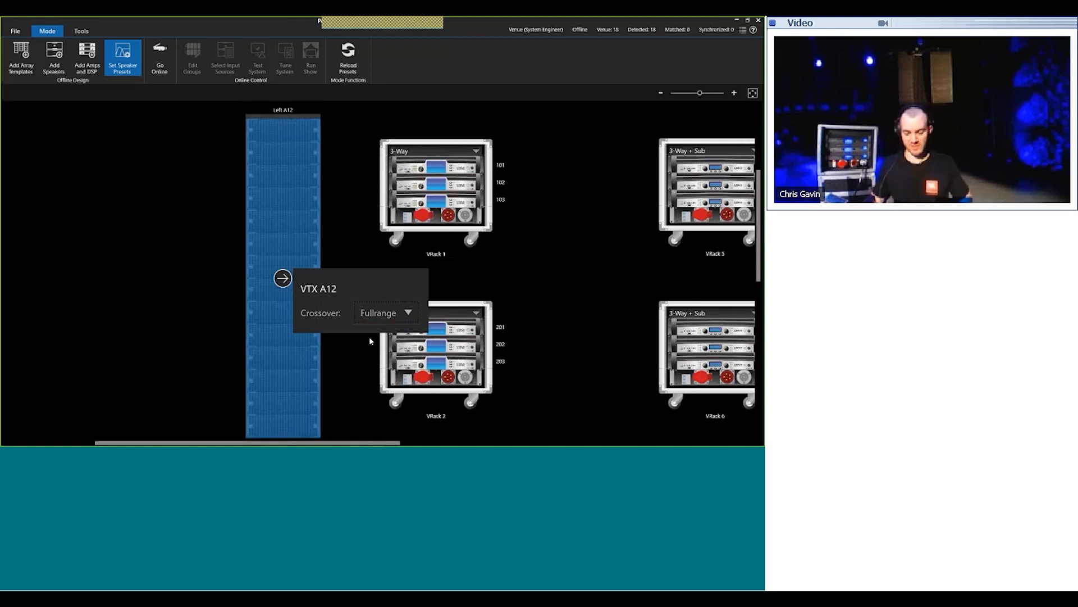
{"action": "scroll", "coordinate": [382, 318], "scroll_direction": "down", "scroll_amount": 1}
{"action": "left_click", "coordinate": [595, 292]}
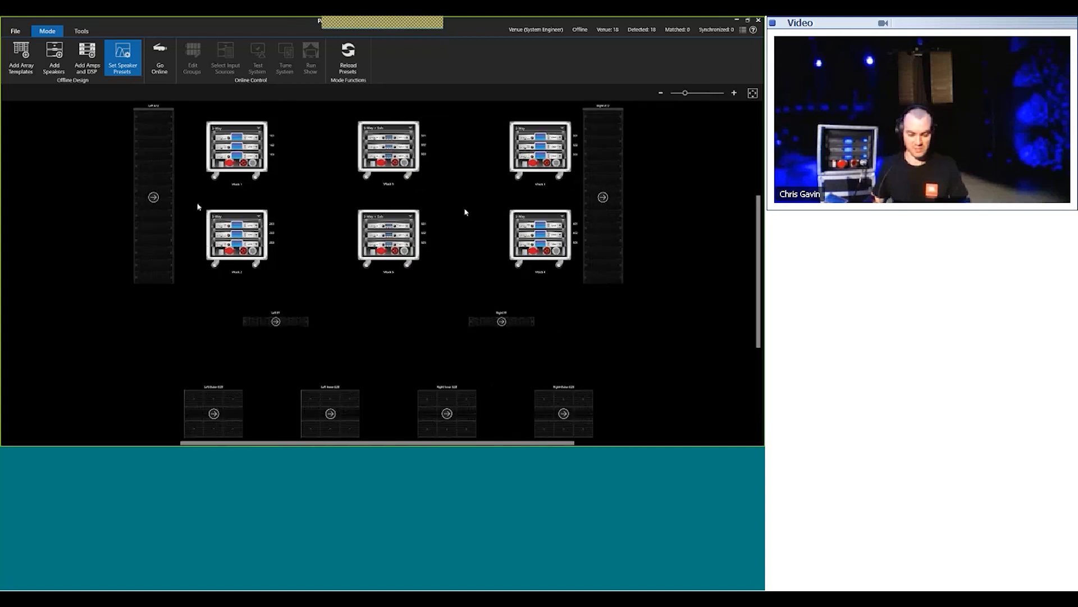
{"action": "left_click", "coordinate": [153, 197]}
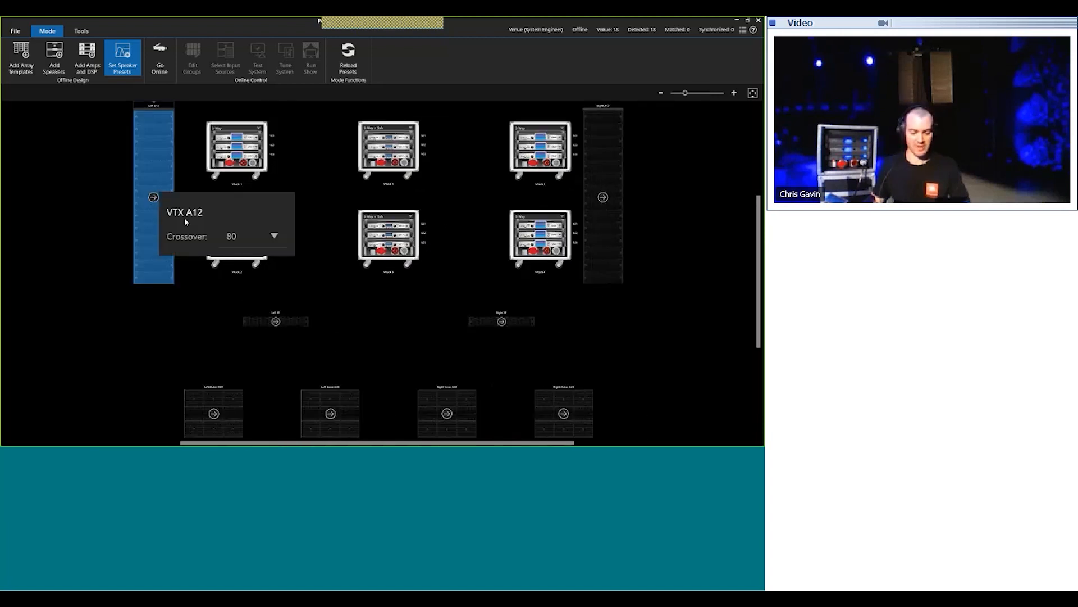
{"action": "left_click", "coordinate": [599, 240]}
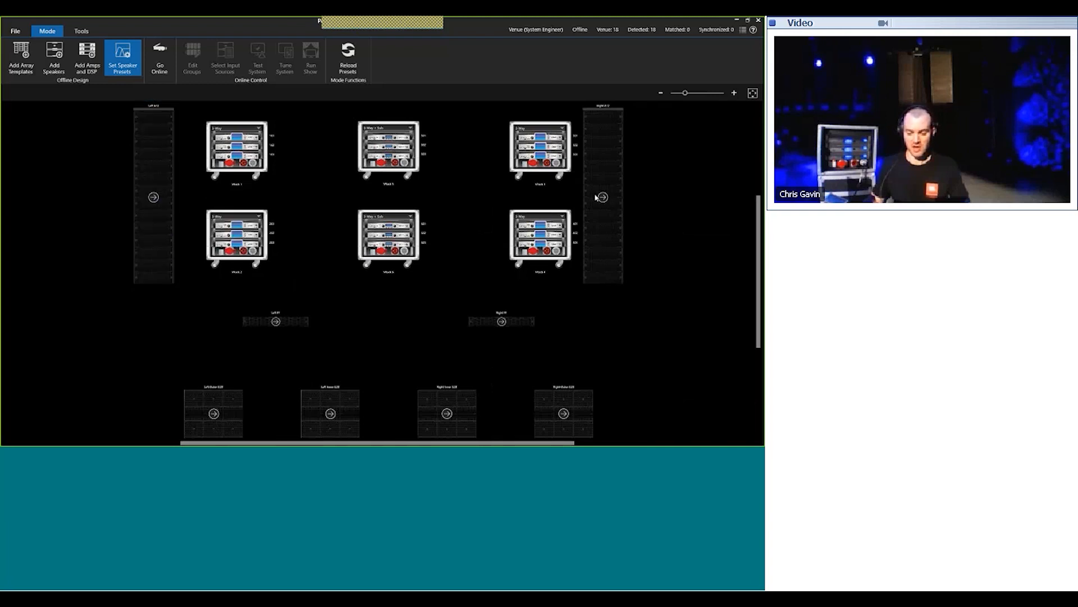
Step: Set the Right A12 array's crossover preset to Fullrange and check the Left A12 array's crossover
{"action": "left_click", "coordinate": [600, 198]}
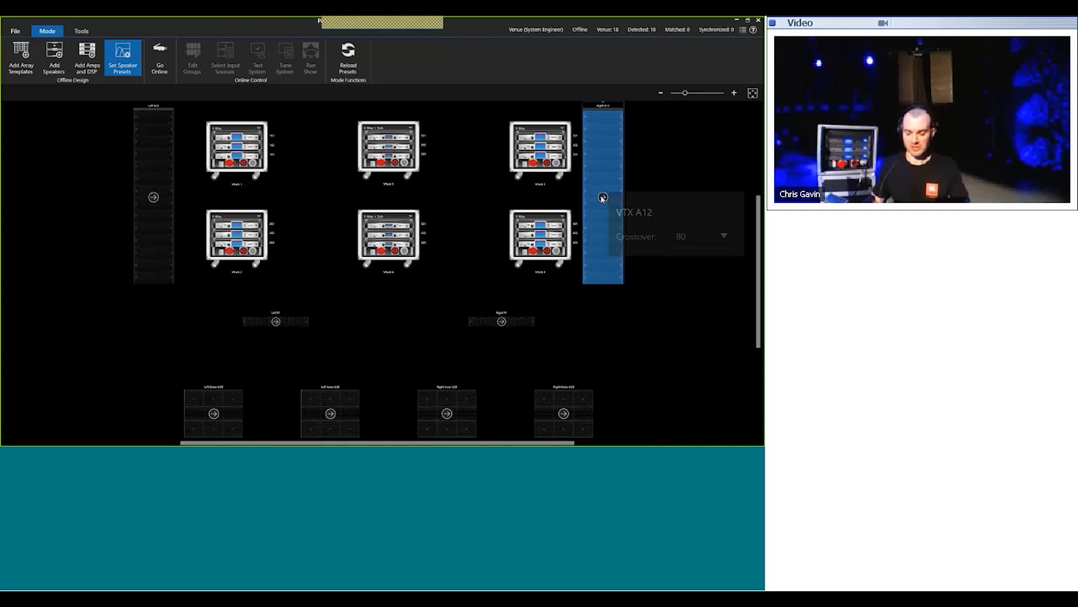
{"action": "left_click", "coordinate": [692, 246]}
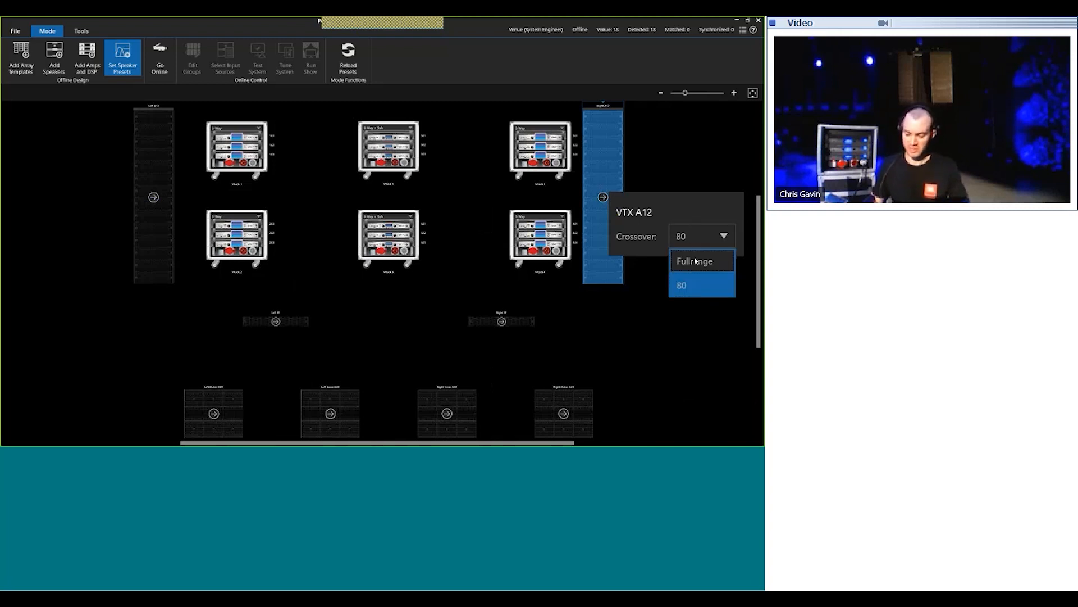
{"action": "left_click", "coordinate": [694, 256]}
{"action": "left_click", "coordinate": [695, 261]}
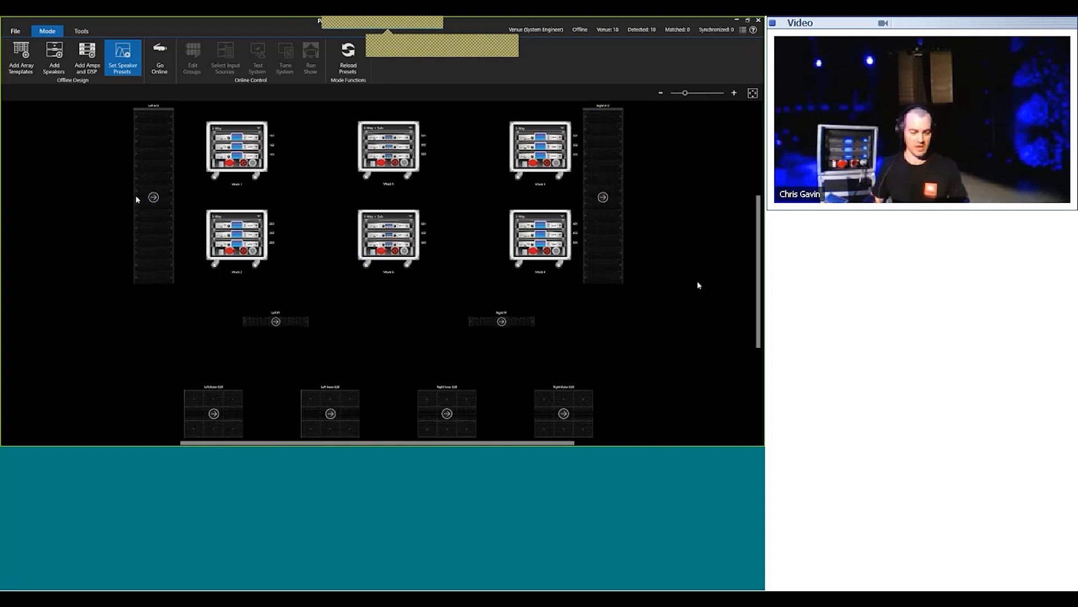
{"action": "left_click", "coordinate": [153, 197]}
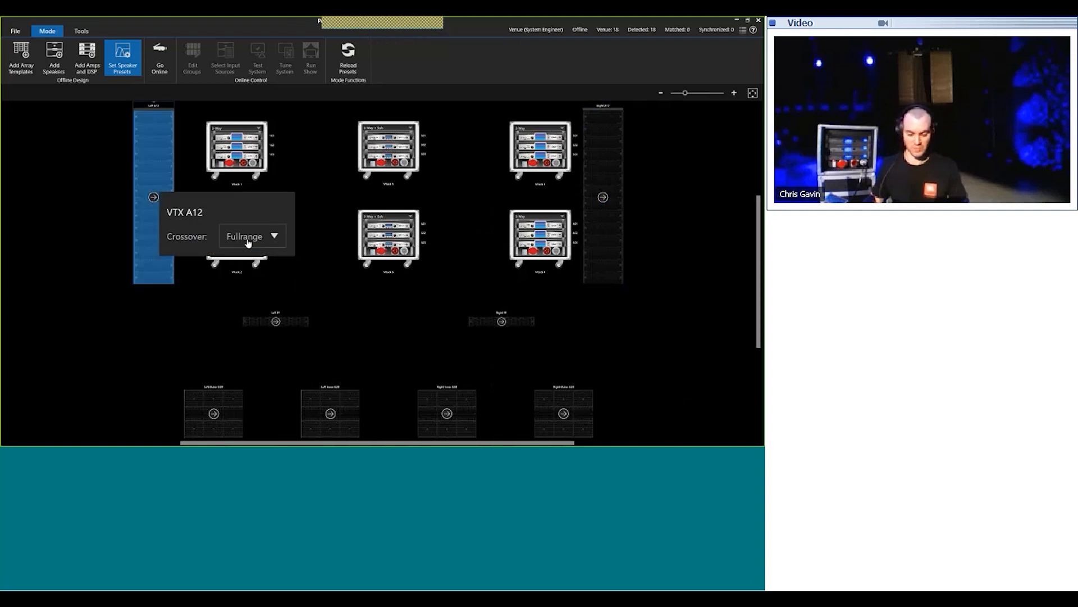
{"action": "key", "text": "Escape"}
Step: Check the crossover presets of the left and right VTX A8 front fills and the four VTX G28 subwoofer arrays
{"action": "left_click", "coordinate": [276, 322]}
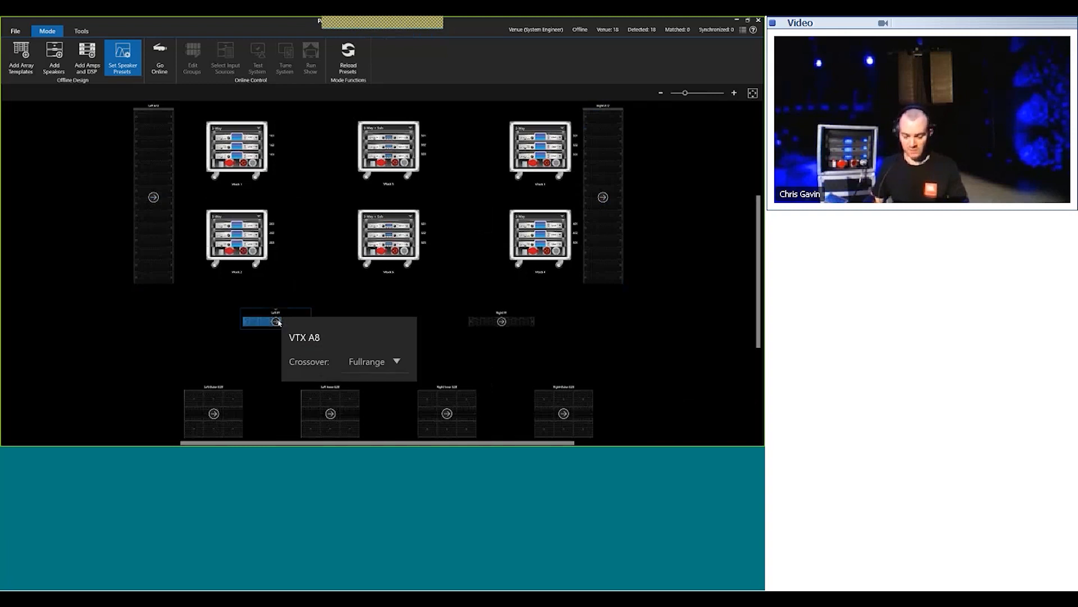
{"action": "key", "text": "Escape"}
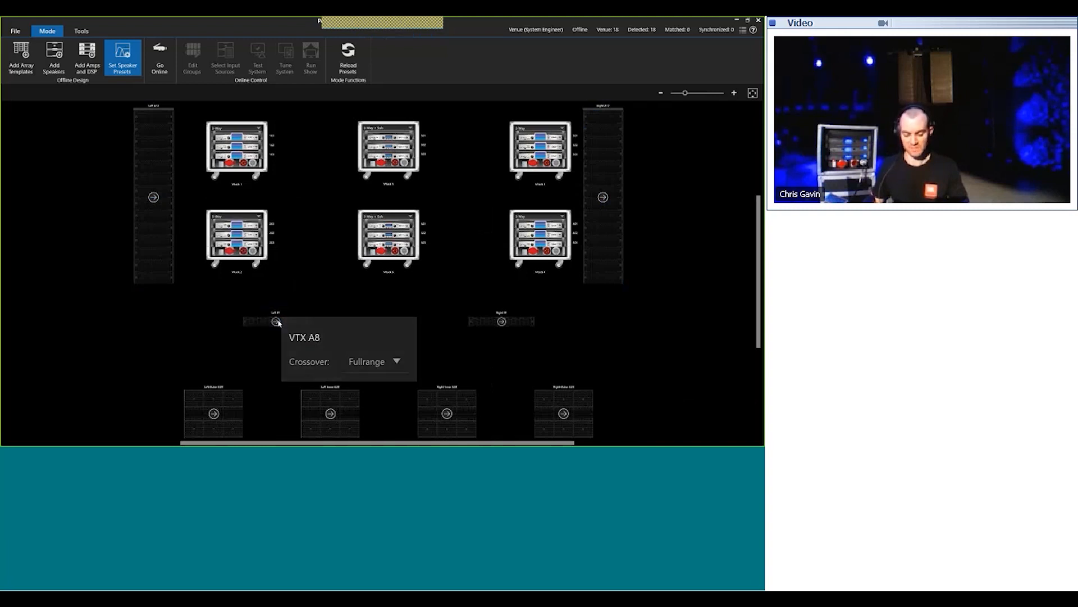
{"action": "left_click", "coordinate": [501, 321]}
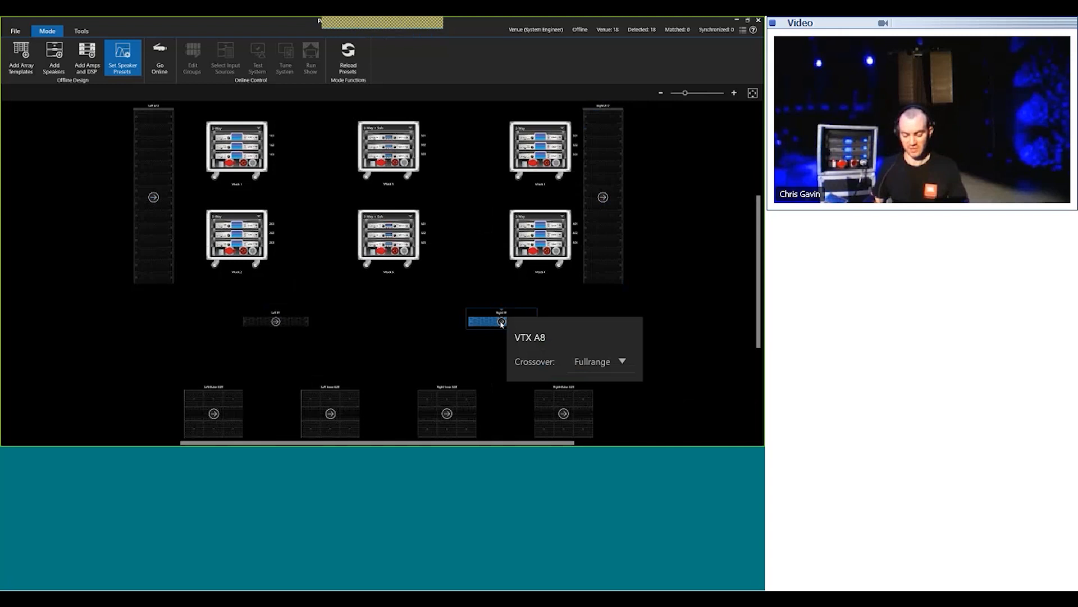
{"action": "left_click", "coordinate": [501, 322]}
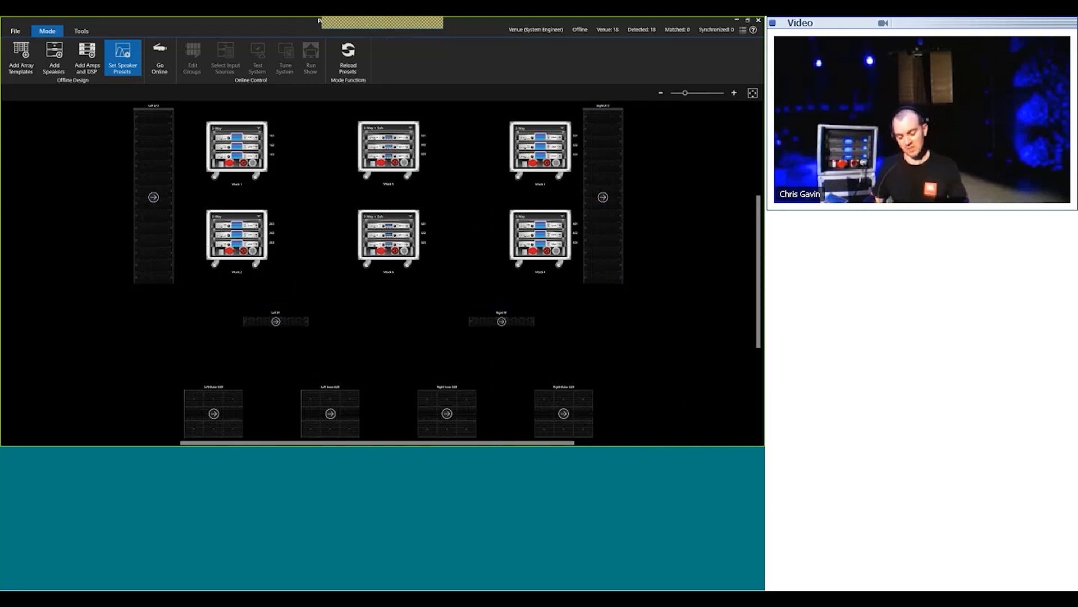
{"action": "left_click", "coordinate": [214, 415]}
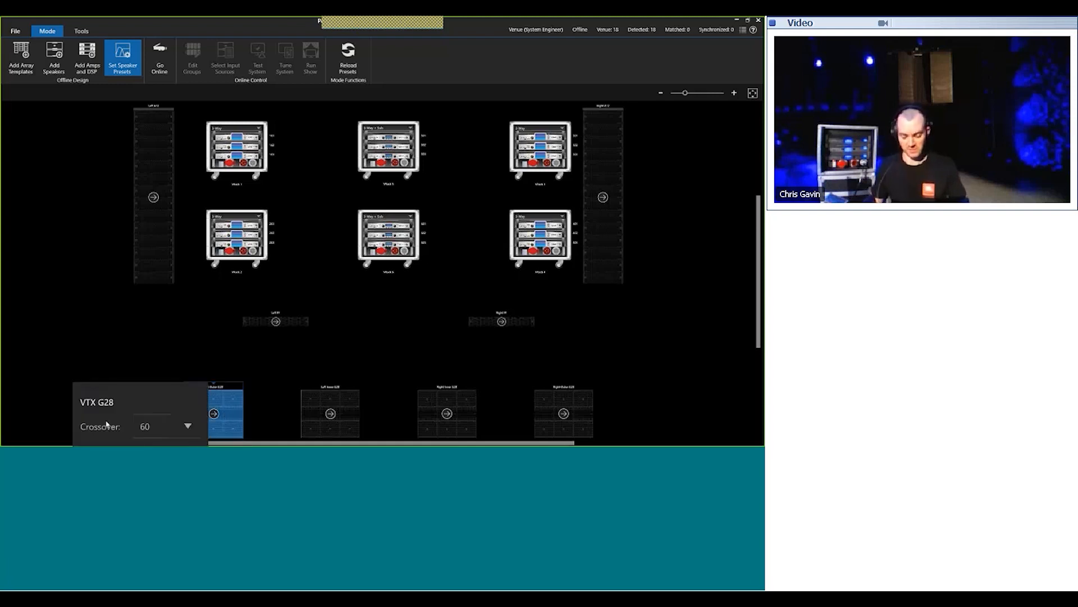
{"action": "left_click", "coordinate": [273, 397]}
{"action": "left_click", "coordinate": [332, 414]}
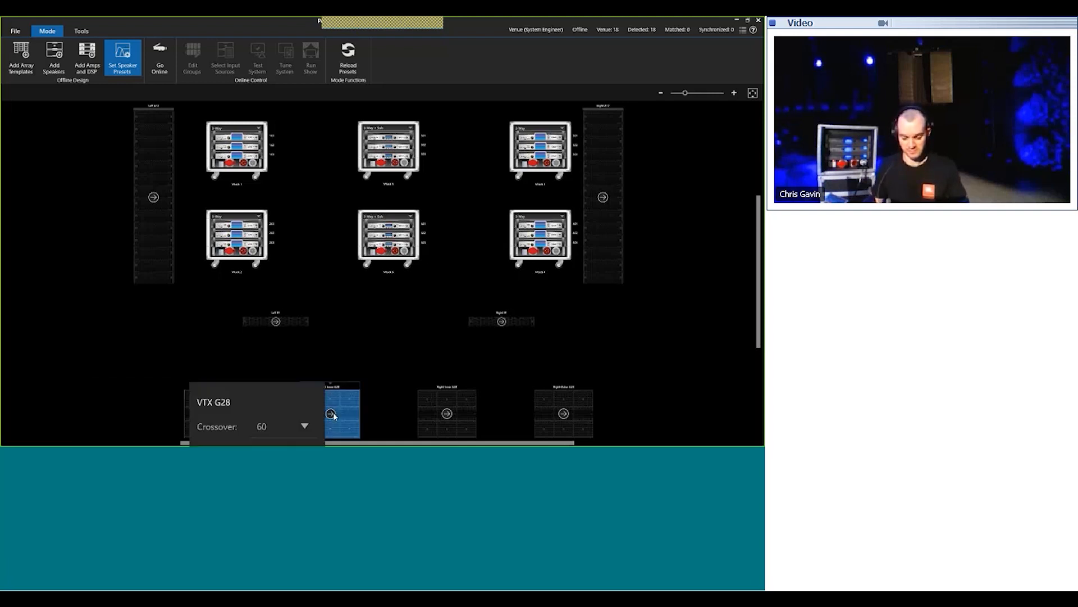
{"action": "left_click", "coordinate": [457, 417]}
{"action": "left_click", "coordinate": [447, 414]}
{"action": "left_click", "coordinate": [520, 417]}
{"action": "left_click", "coordinate": [558, 412]}
{"action": "left_click", "coordinate": [560, 413]}
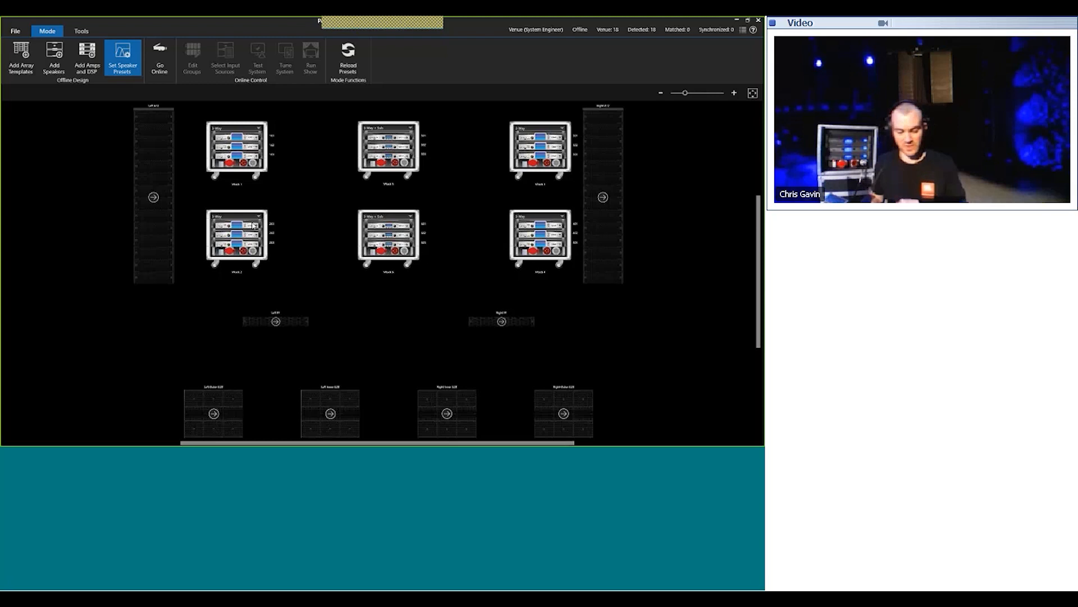
Step: Go online with the system, muting the offline design beforehand
{"action": "left_click", "coordinate": [160, 62]}
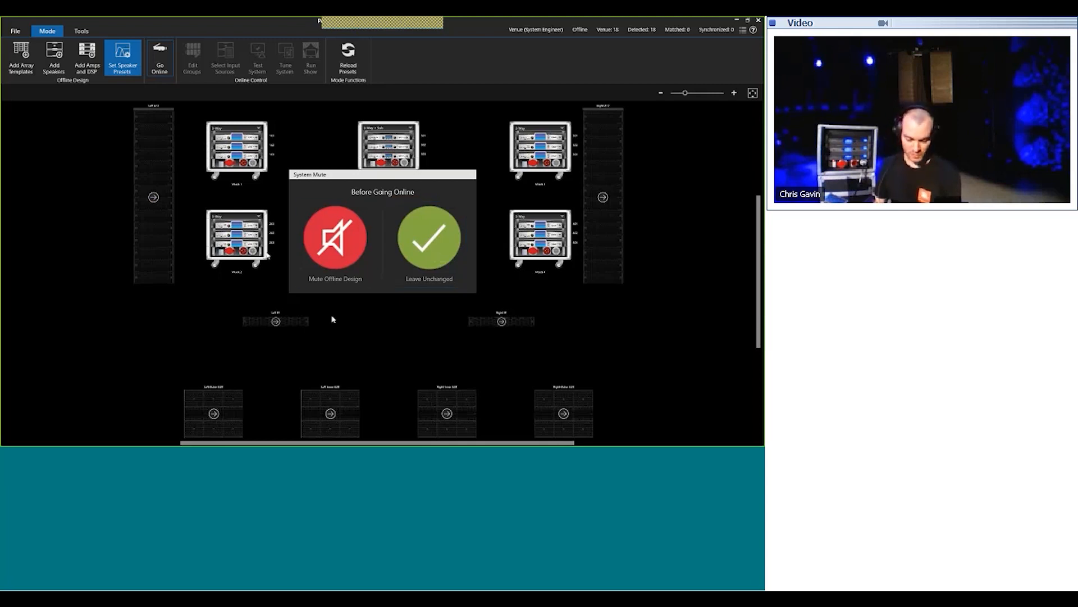
{"action": "left_click", "coordinate": [339, 261]}
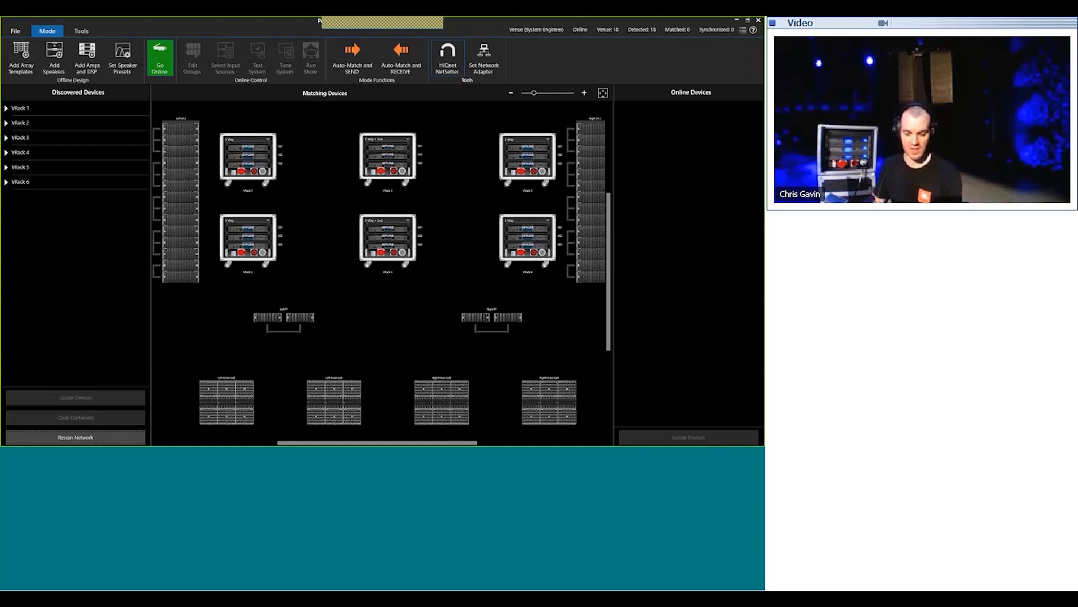
Step: Open HiQnet NetSetter and set its PC adapter to 192.168.1.200
{"action": "left_click", "coordinate": [455, 68]}
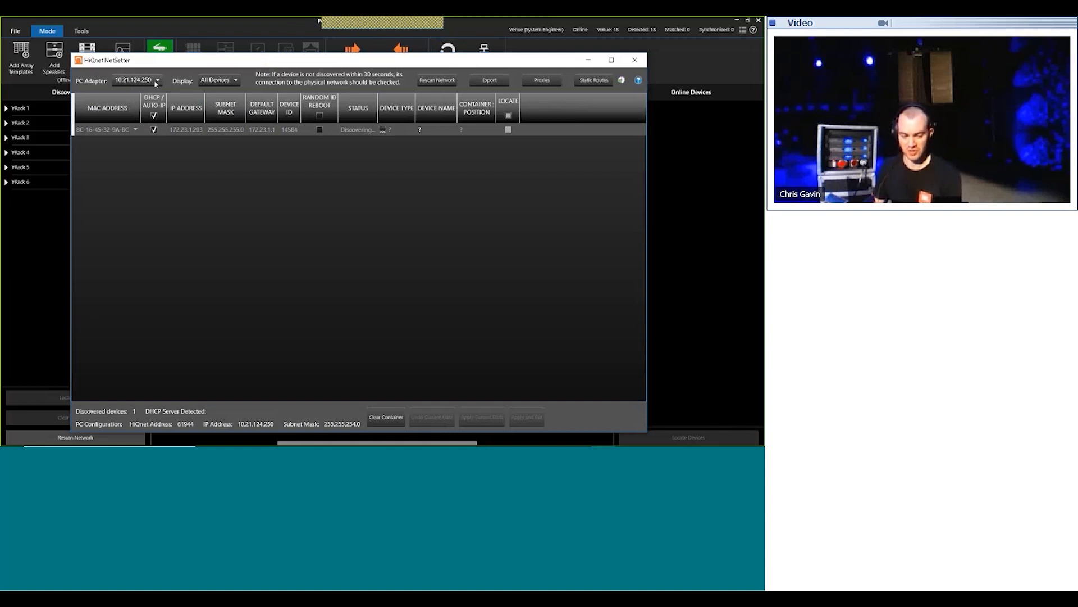
{"action": "left_click", "coordinate": [158, 82]}
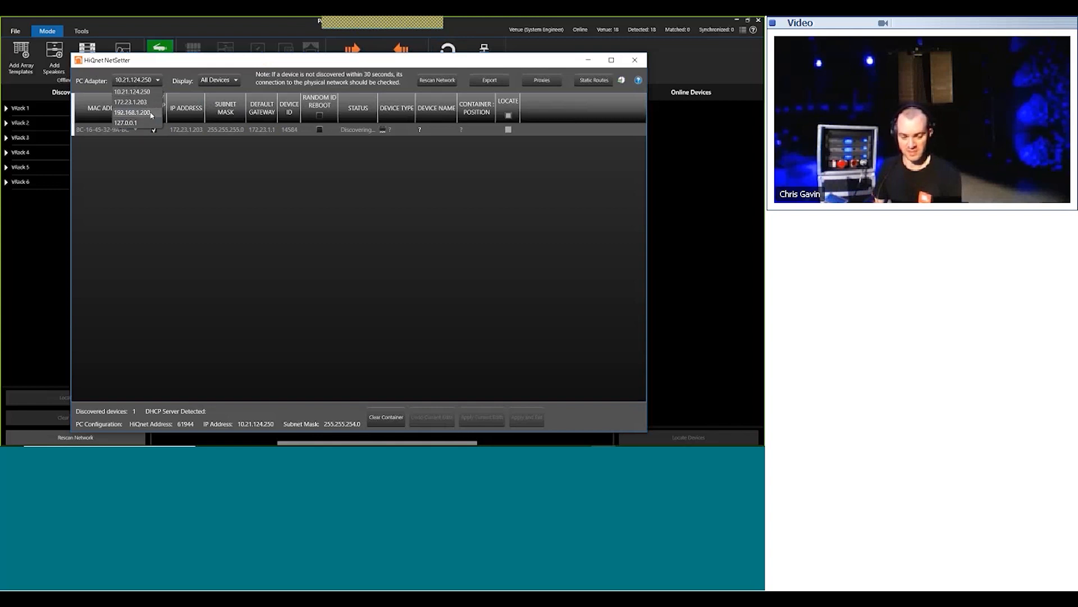
{"action": "left_click", "coordinate": [132, 112]}
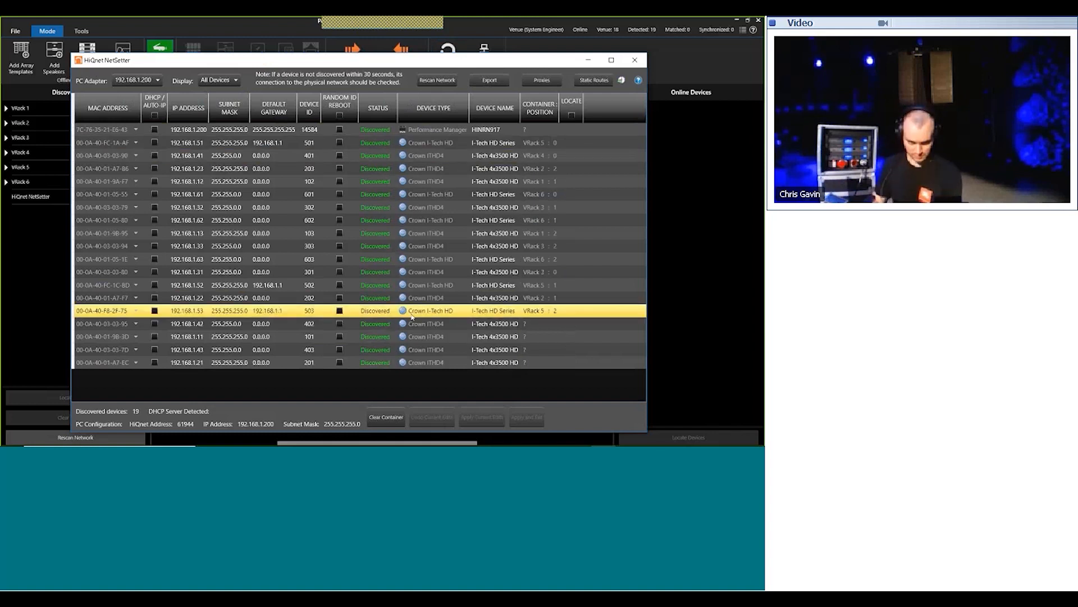
Step: Sort the discovered devices in ascending order of IP address
{"action": "left_click", "coordinate": [380, 129]}
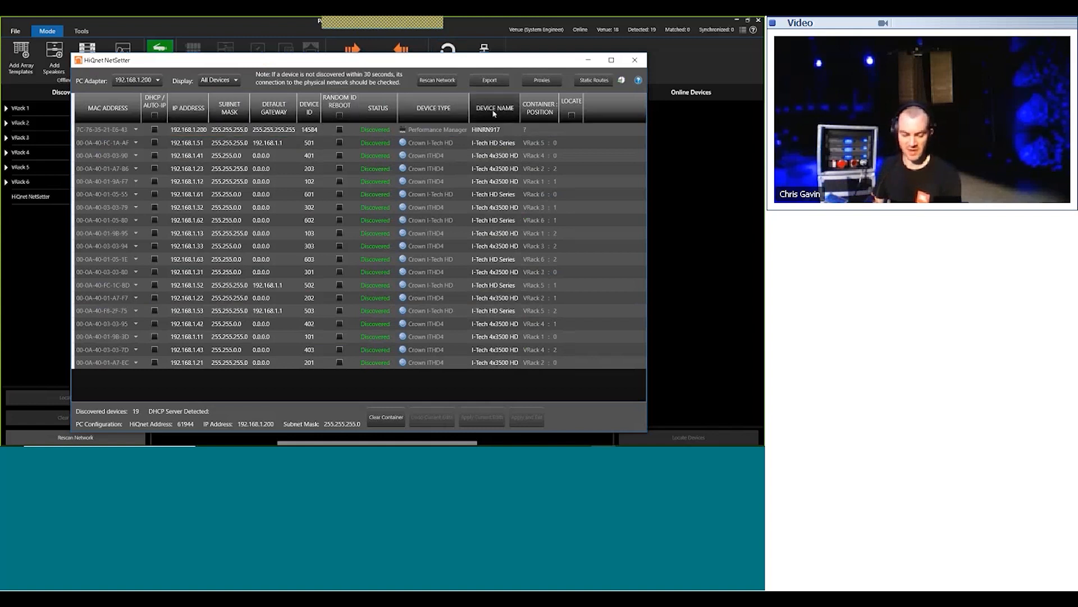
{"action": "left_click", "coordinate": [191, 108]}
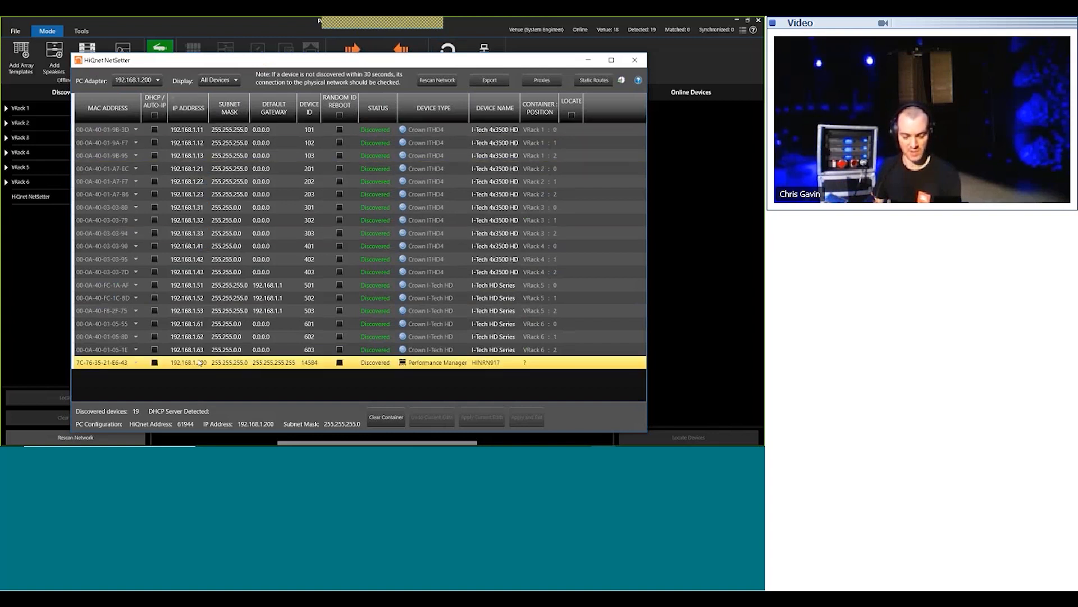
{"action": "left_click", "coordinate": [313, 109]}
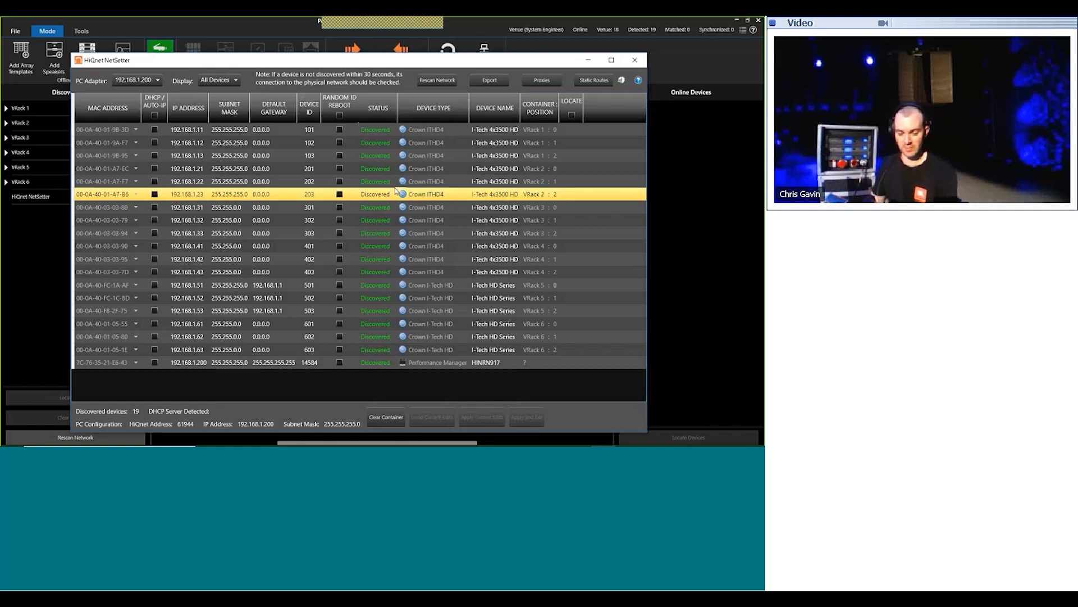
Step: Set the IP address of the VRack 1 amplifier with device ID 101 to 192.168.1.101 and apply the edit
{"action": "left_click", "coordinate": [275, 131]}
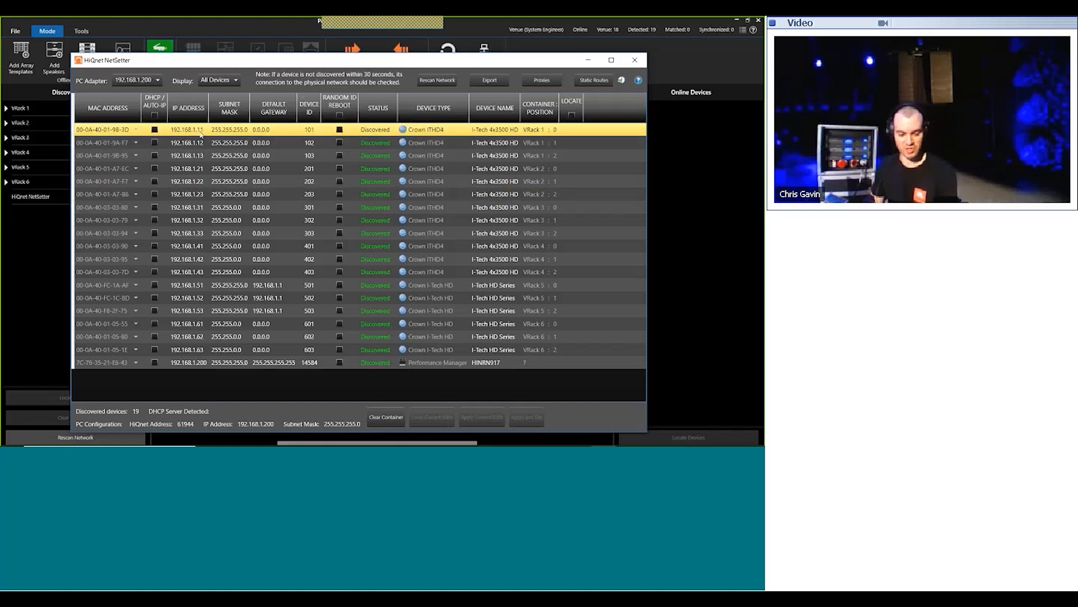
{"action": "double_click", "coordinate": [201, 131]}
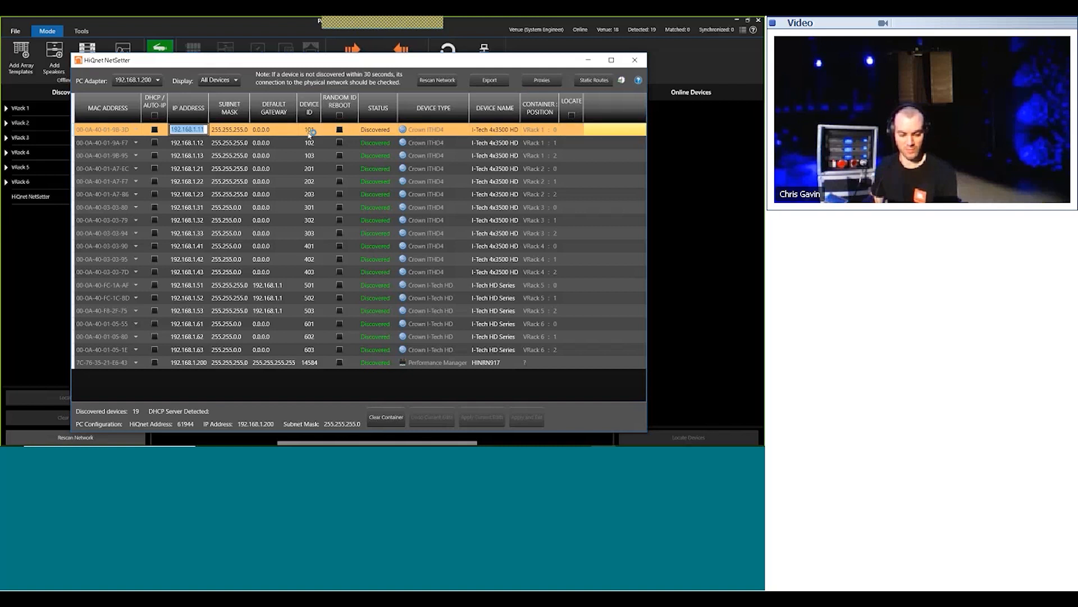
{"action": "left_click", "coordinate": [205, 129]}
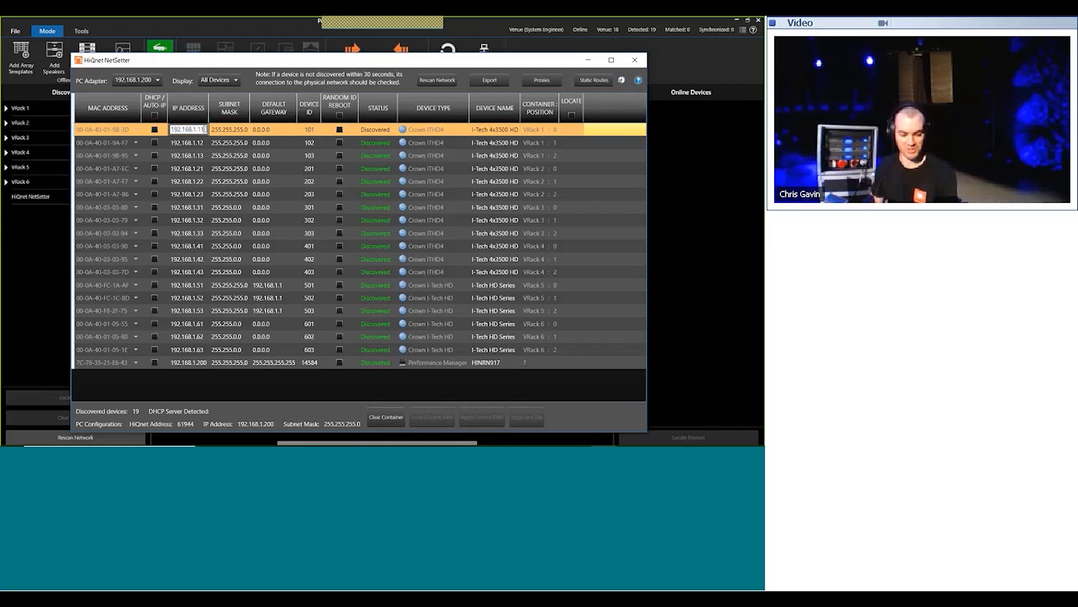
{"action": "key", "text": "BackSpace"}
{"action": "type", "text": "01"}
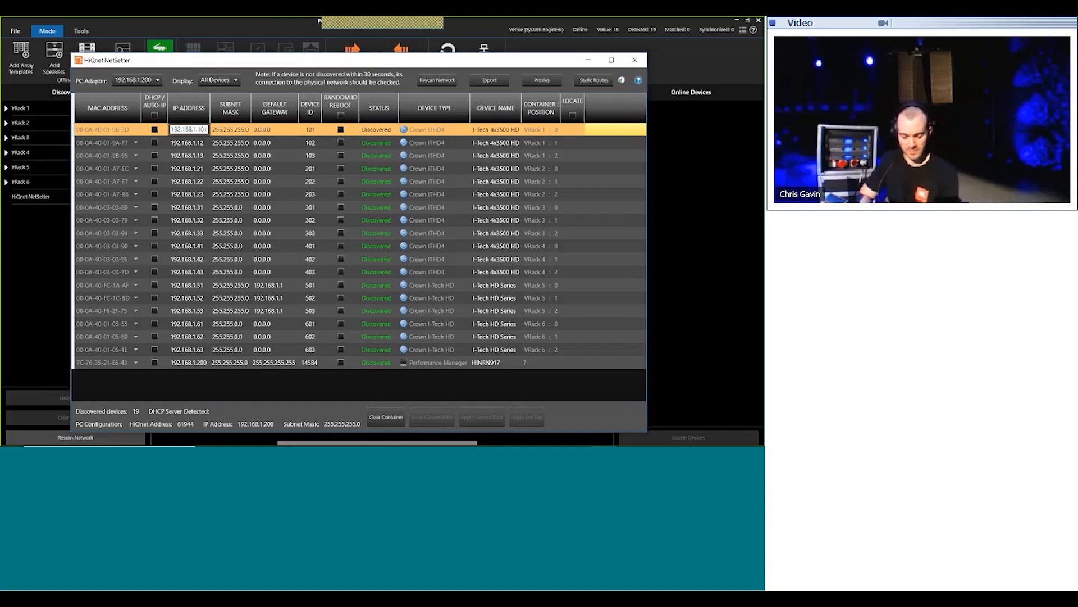
{"action": "key", "text": "Return"}
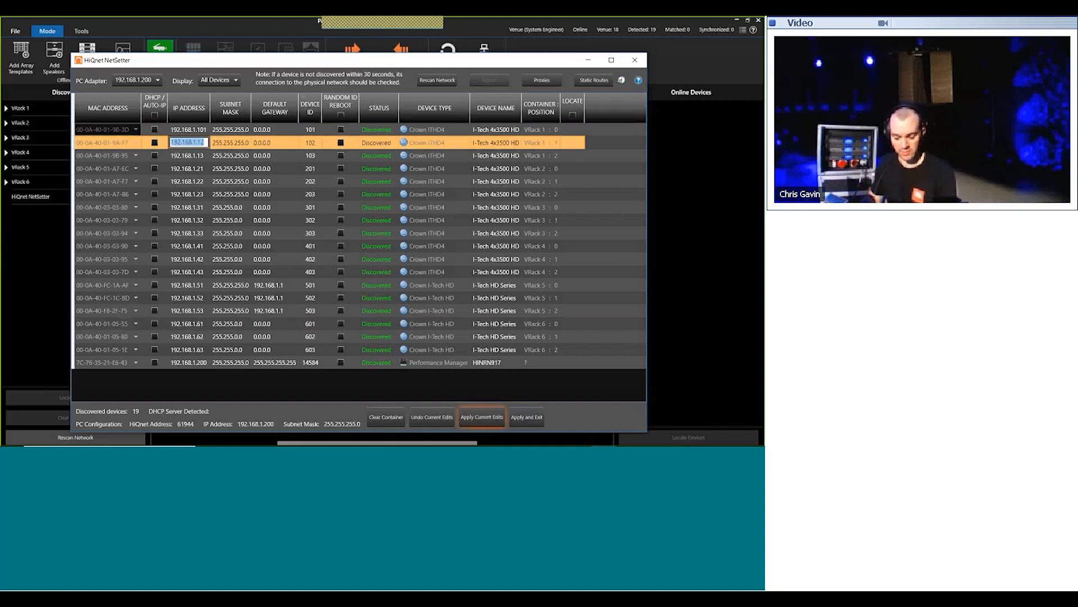
{"action": "left_click", "coordinate": [477, 417]}
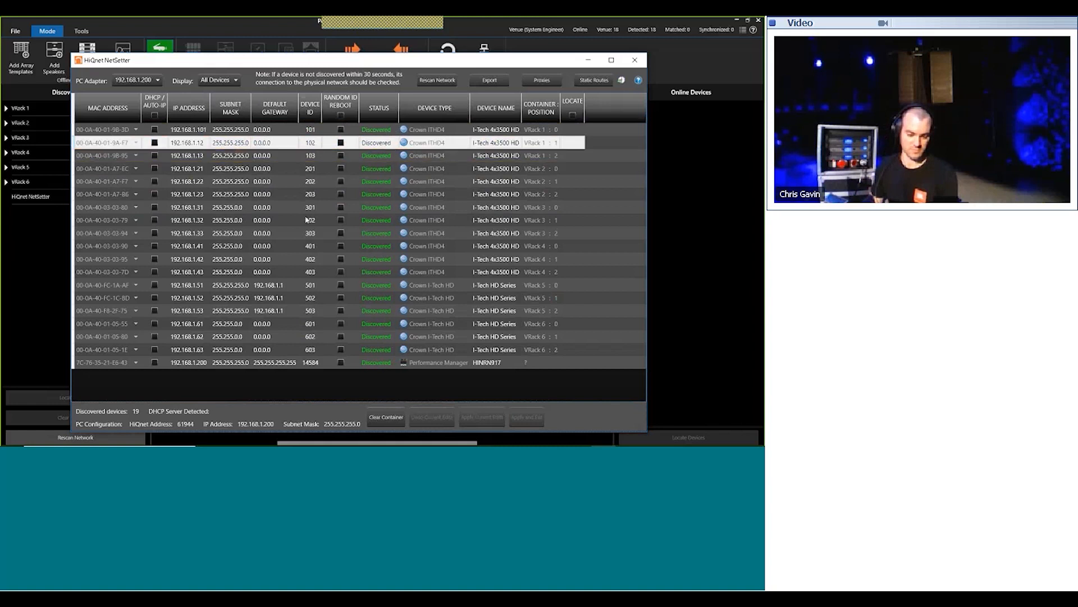
Step: Set the IP address of the VRack 1 amplifier with device ID 101 to 192.168.1.11, apply the edit and close NetSetter
{"action": "double_click", "coordinate": [205, 132]}
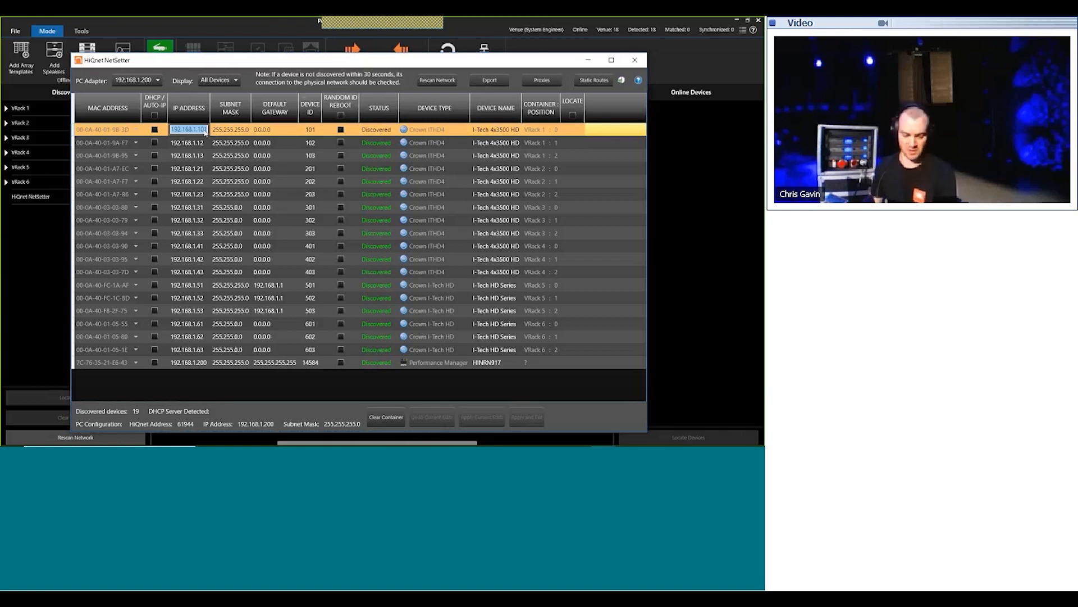
{"action": "left_click", "coordinate": [205, 132]}
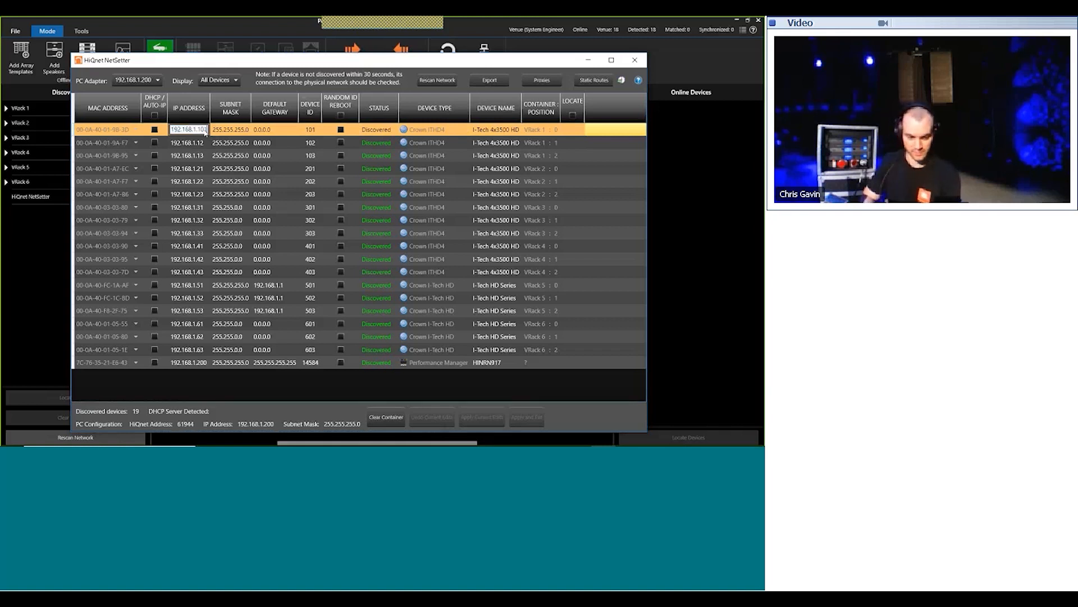
{"action": "key", "text": "BackSpace"}
{"action": "key", "text": "BackSpace"}
{"action": "type", "text": "1"}
{"action": "key", "text": "Return"}
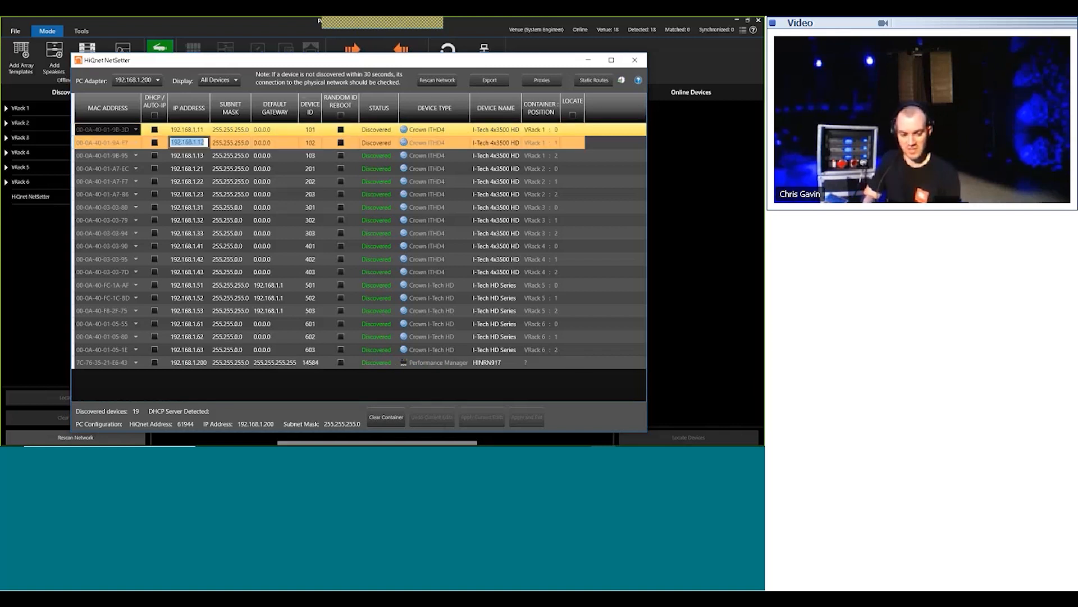
{"action": "left_click", "coordinate": [471, 416]}
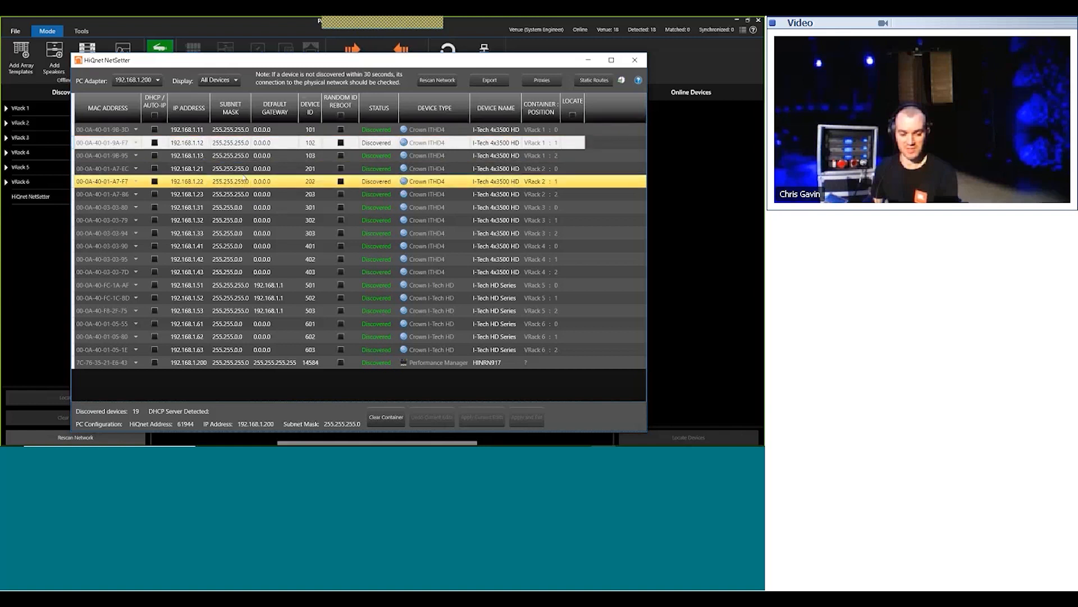
{"action": "left_click", "coordinate": [636, 62]}
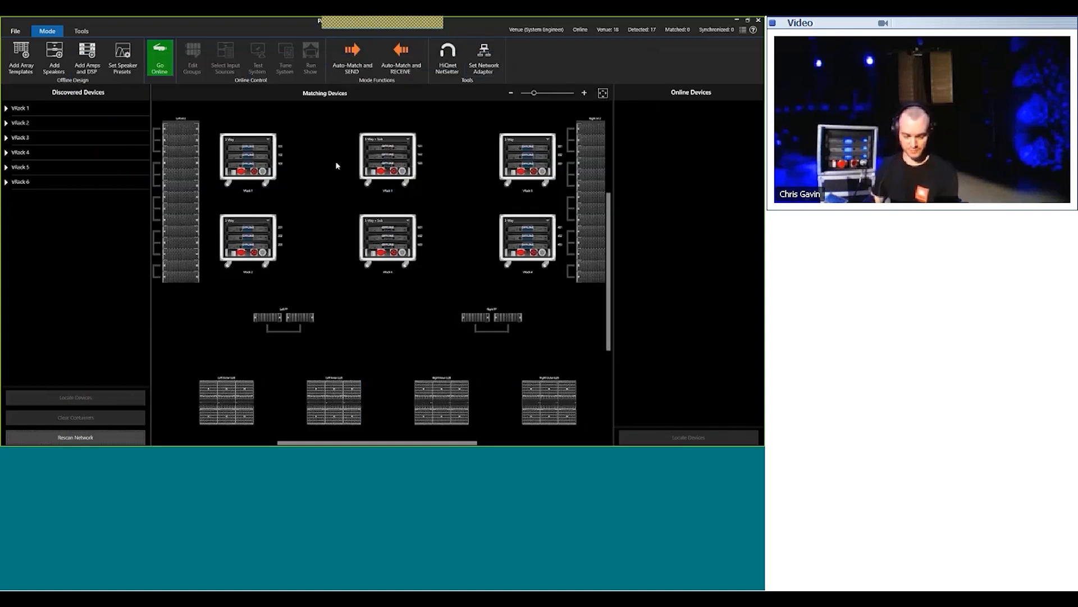
Step: Review the configured Ethernet and Wi-Fi network adapters and the additional connections available, without adding any
{"action": "left_click", "coordinate": [491, 71]}
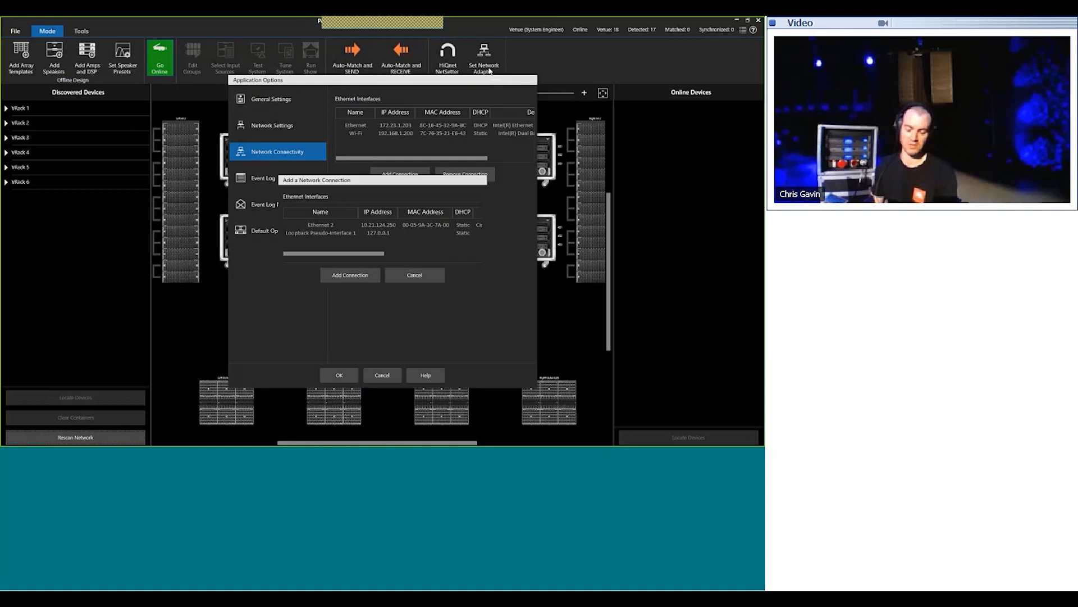
{"action": "left_click", "coordinate": [413, 276]}
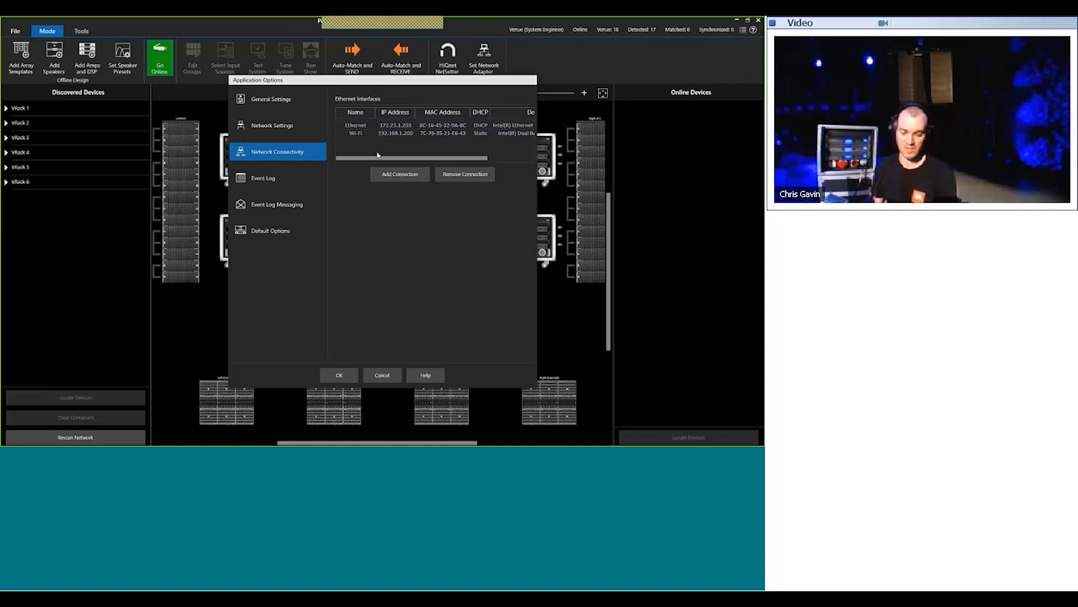
{"action": "left_click", "coordinate": [368, 136]}
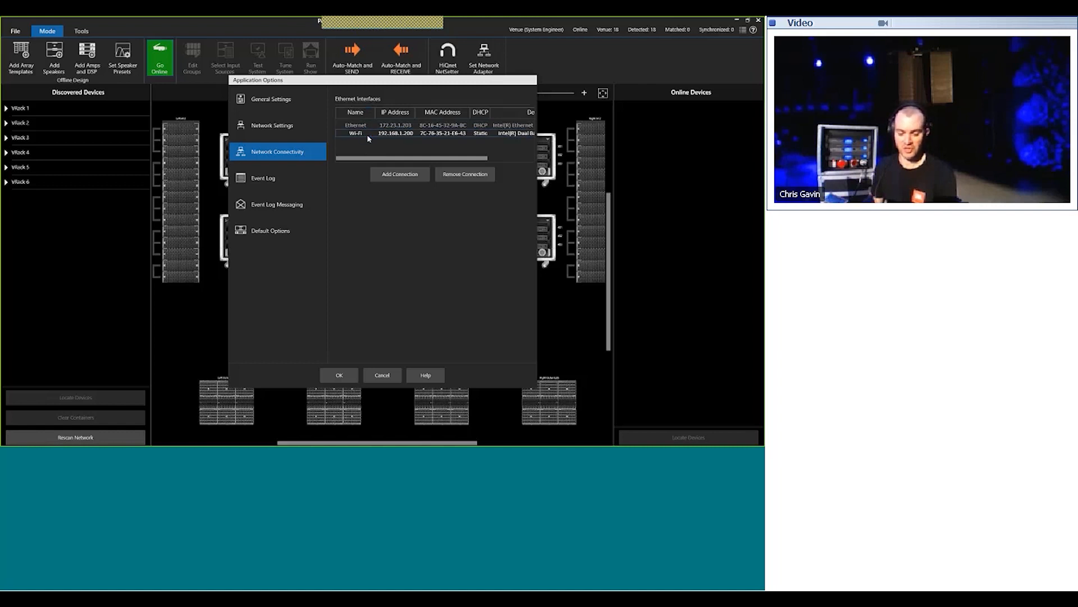
{"action": "left_click", "coordinate": [404, 177]}
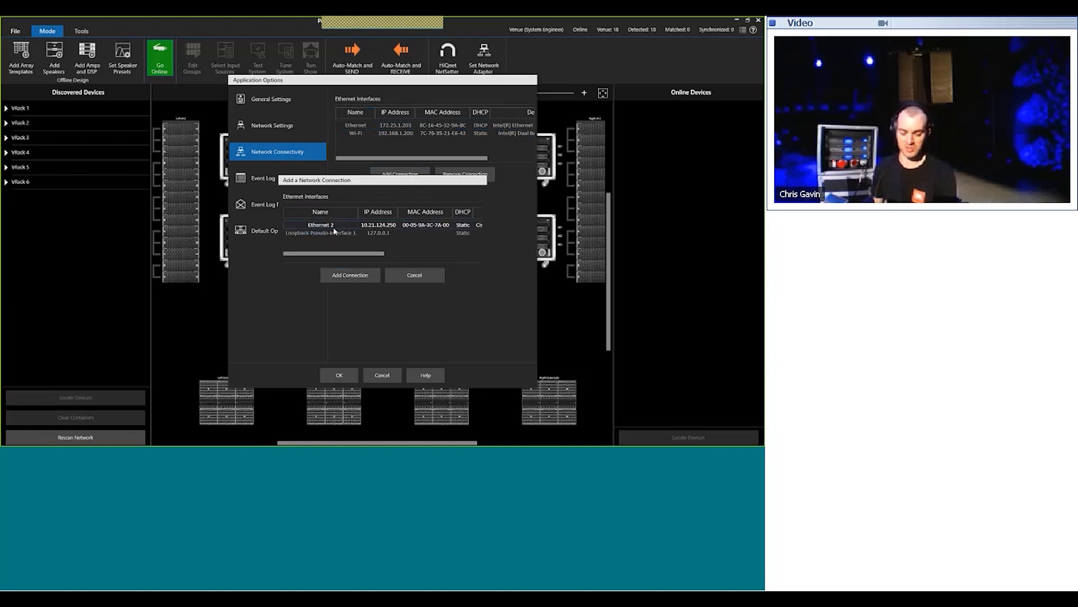
{"action": "left_click", "coordinate": [438, 270]}
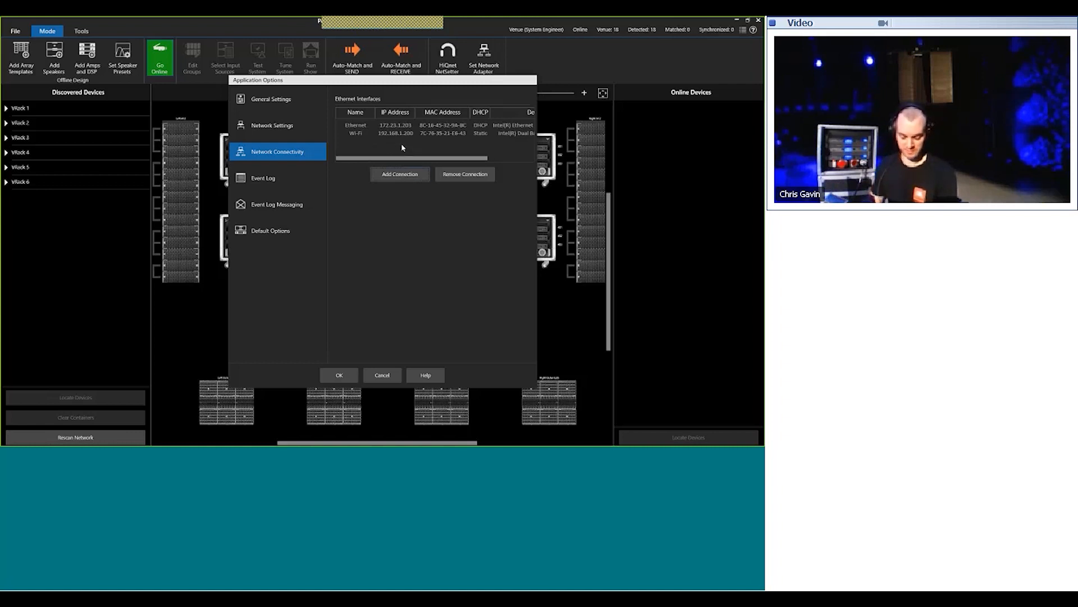
{"action": "left_click", "coordinate": [345, 380]}
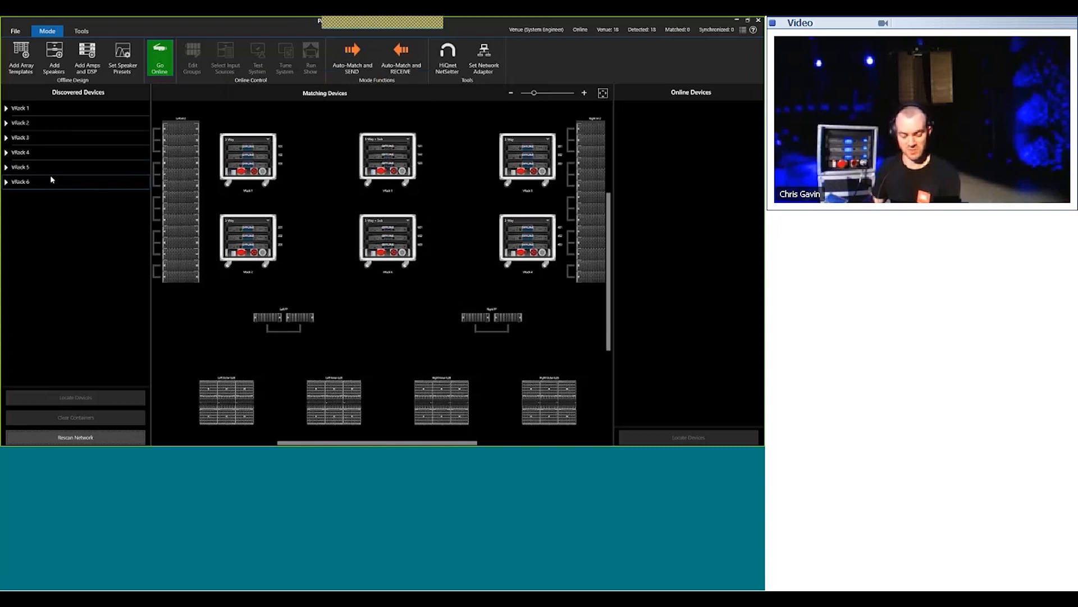
Step: Clear the VRack 6 container from its discovered amplifiers, after checking the amplifiers listed under VRack 1
{"action": "left_click", "coordinate": [6, 108]}
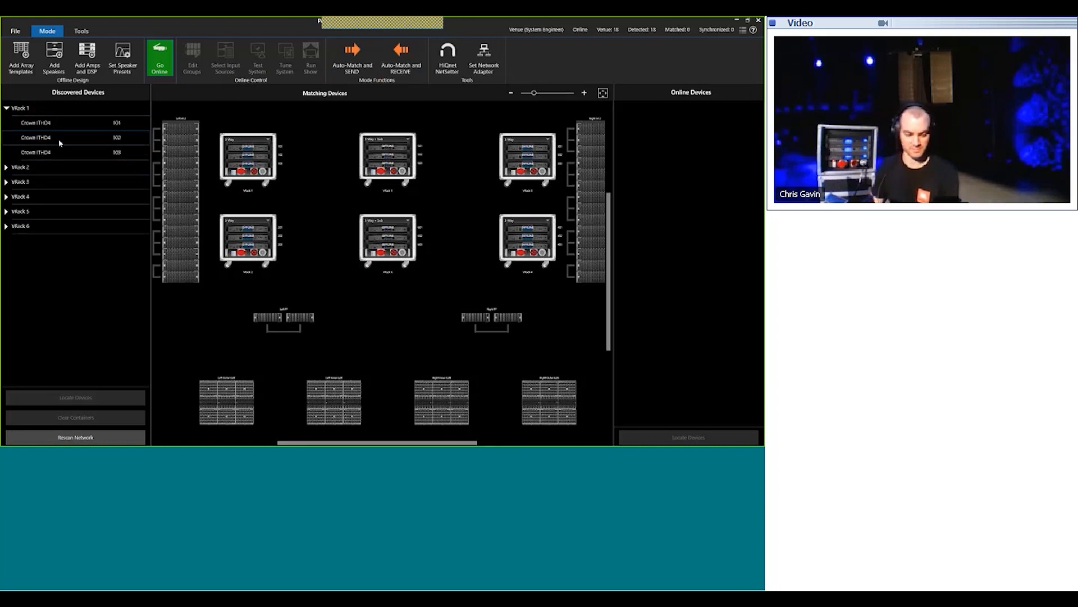
{"action": "left_click", "coordinate": [6, 108]}
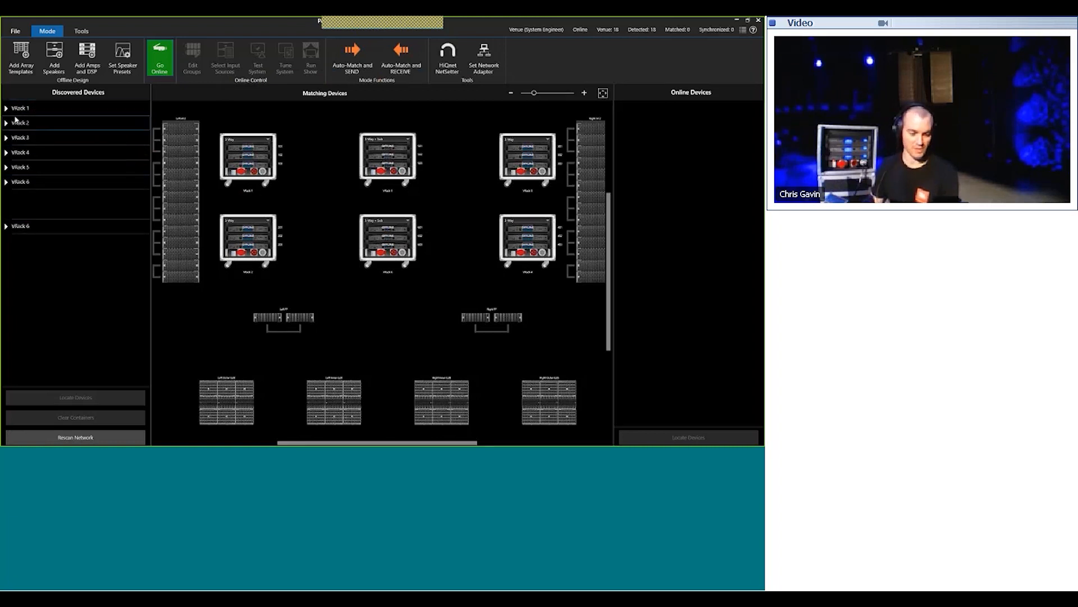
{"action": "left_click", "coordinate": [41, 183]}
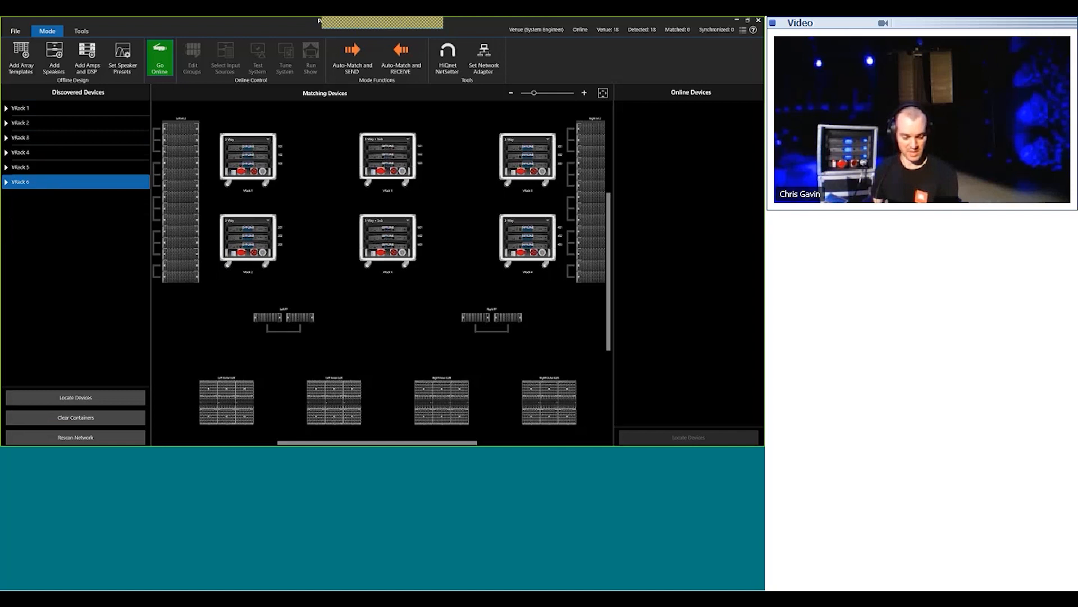
{"action": "left_click", "coordinate": [97, 422]}
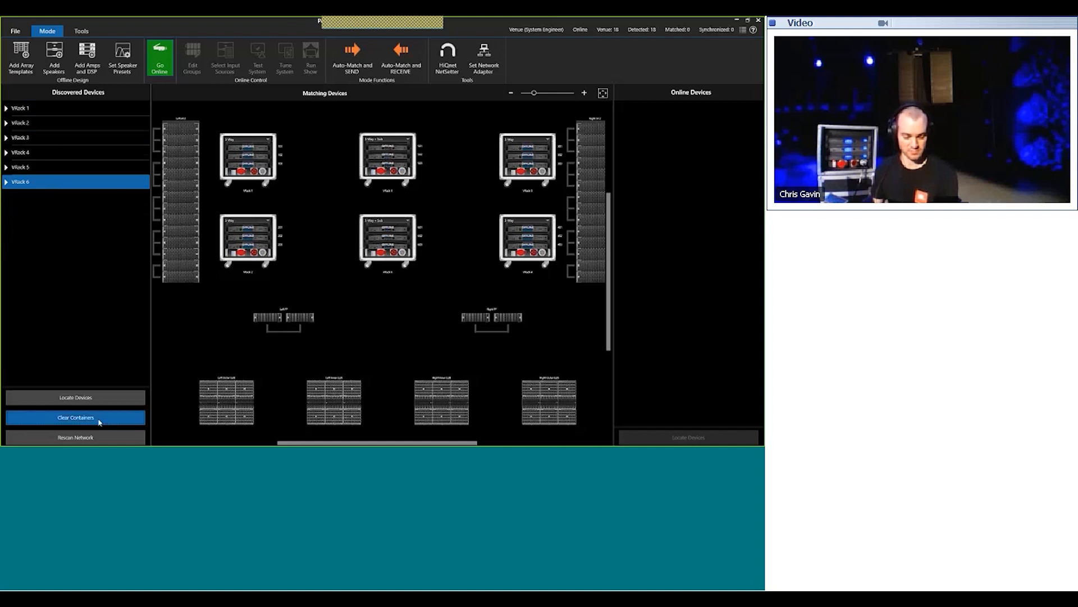
{"action": "left_click", "coordinate": [353, 275]}
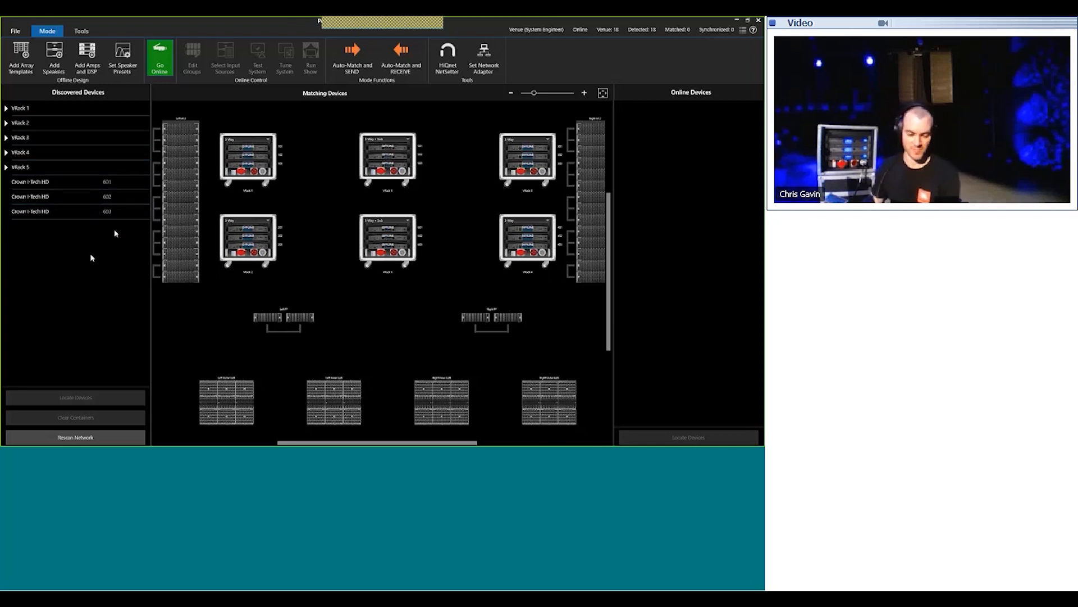
Step: Locate the discovered Crown I-Tech HD amplifier 601 on its physical unit, and stop the locate function
{"action": "left_click", "coordinate": [73, 181]}
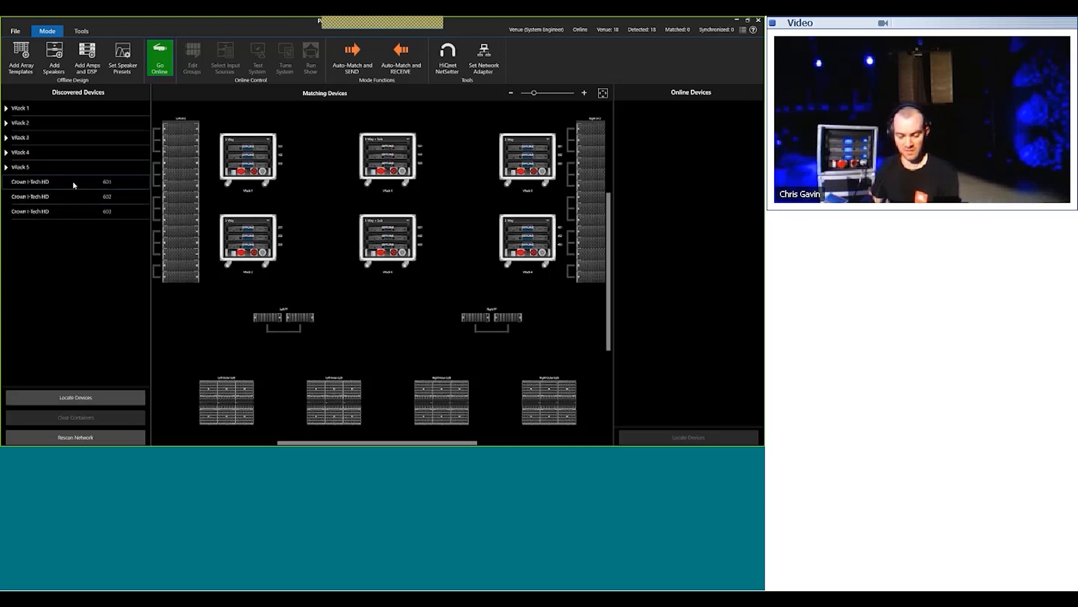
{"action": "left_click", "coordinate": [72, 181]}
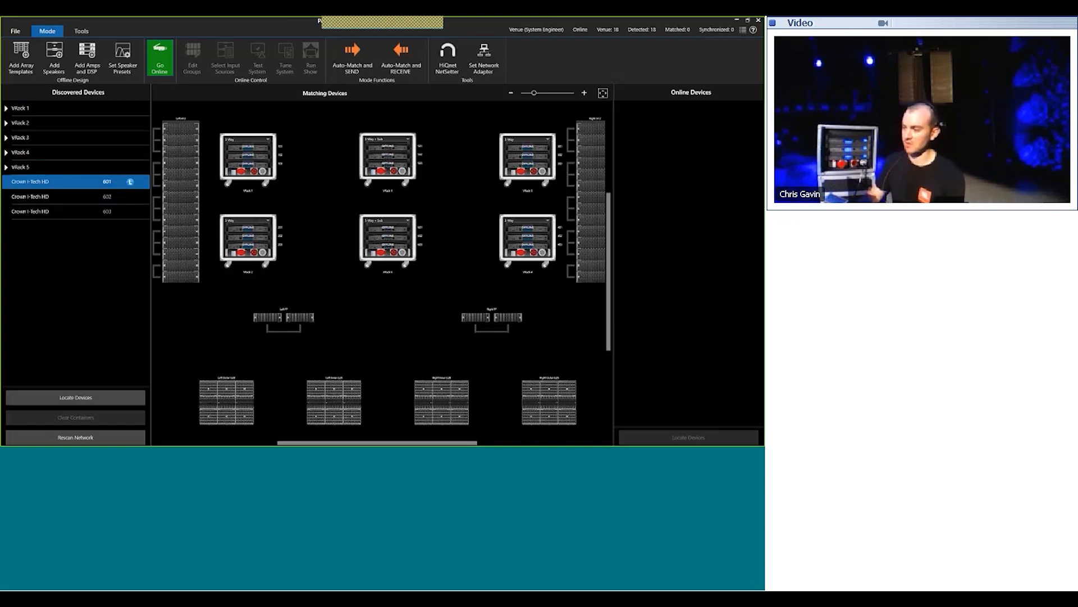
{"action": "left_click", "coordinate": [78, 400]}
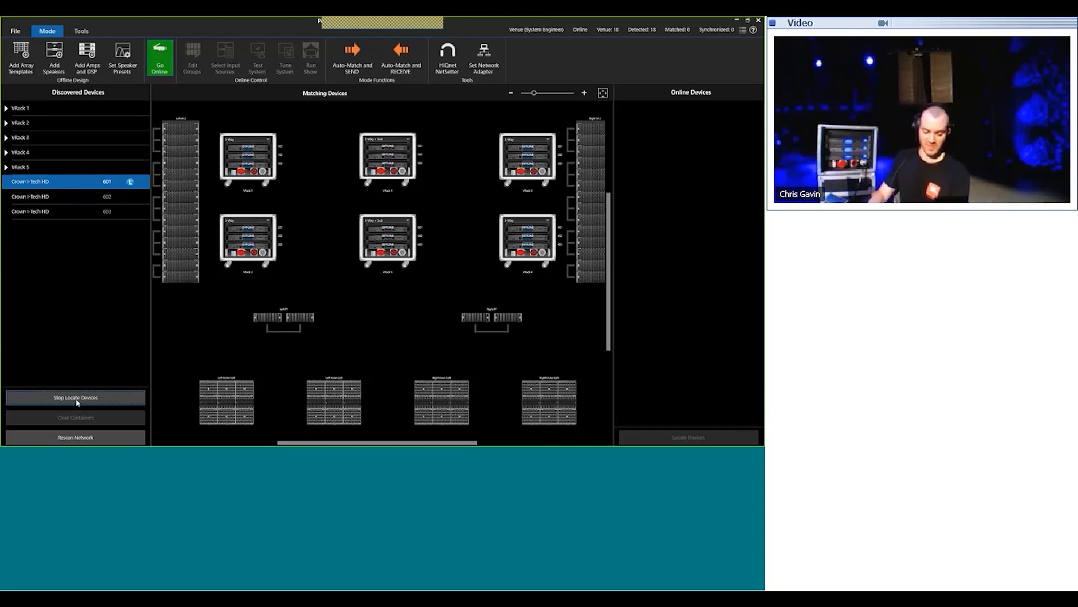
{"action": "left_click", "coordinate": [78, 400]}
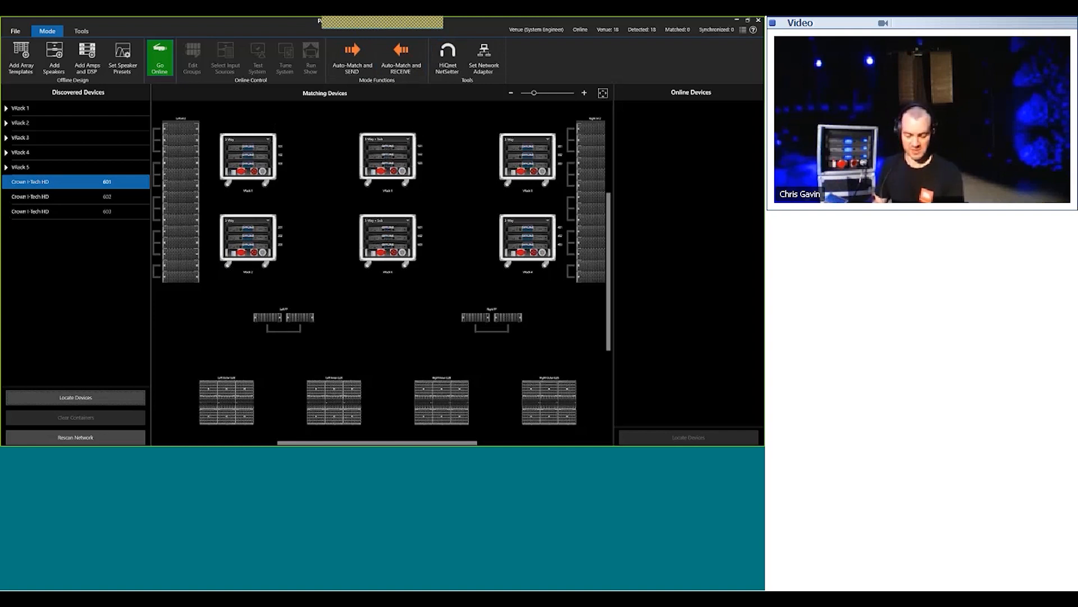
Step: Auto-match the discovered amplifiers to the venue racks with SEND, and inspect the matched amplifiers in VRack 6
{"action": "left_click", "coordinate": [365, 71]}
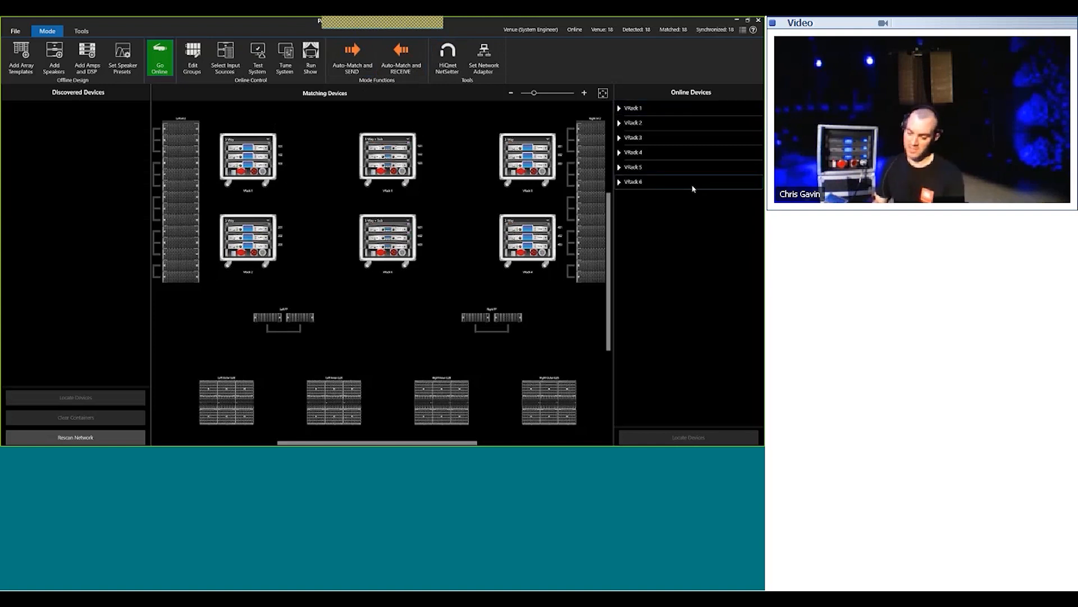
{"action": "left_click", "coordinate": [622, 183]}
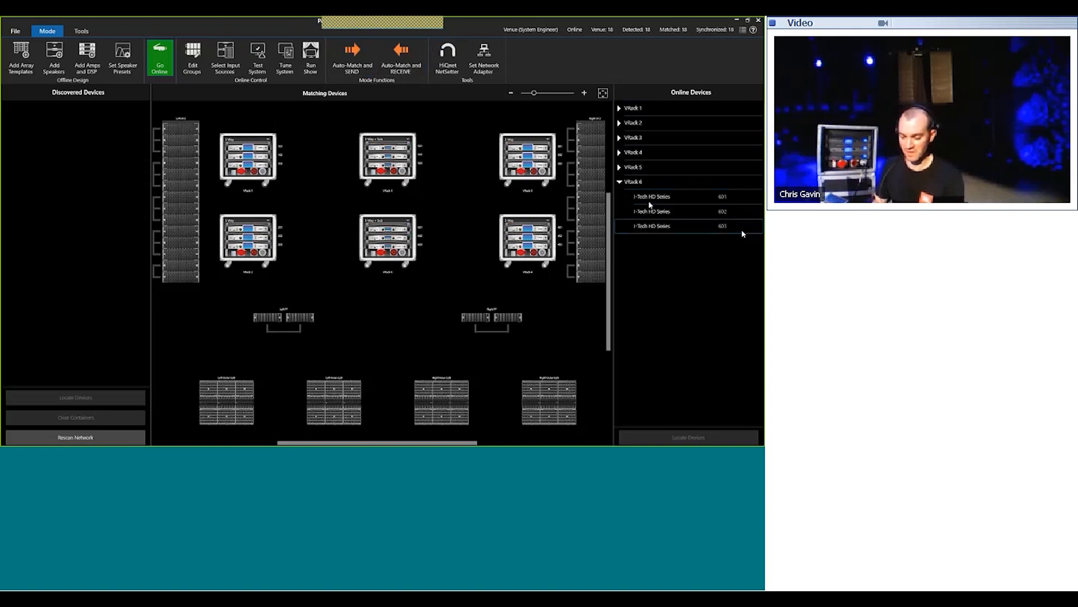
{"action": "left_click", "coordinate": [620, 183]}
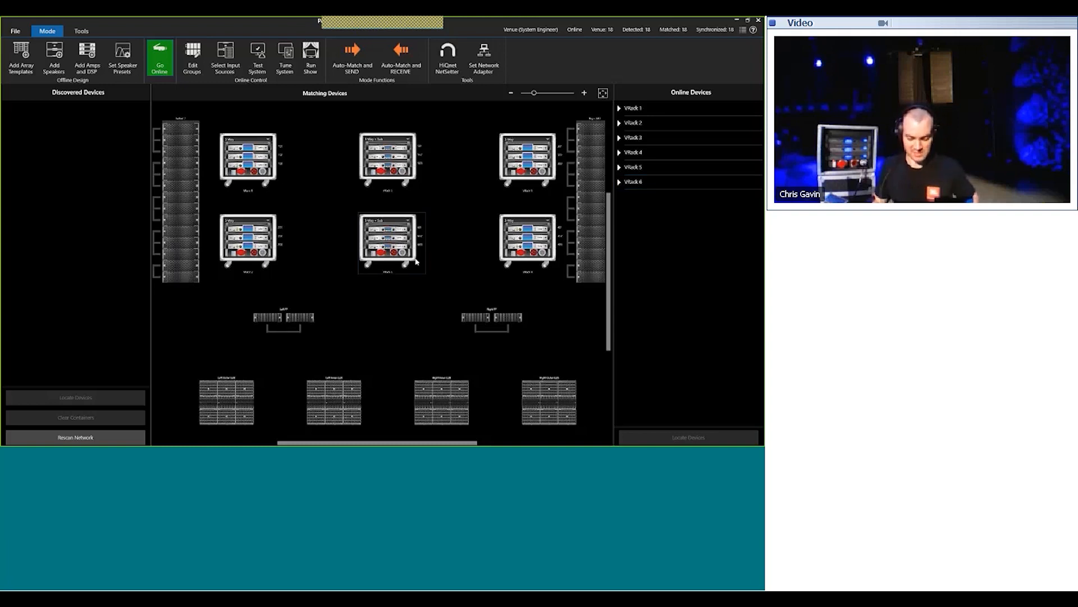
{"action": "scroll", "coordinate": [398, 232], "scroll_direction": "up", "scroll_amount": 5}
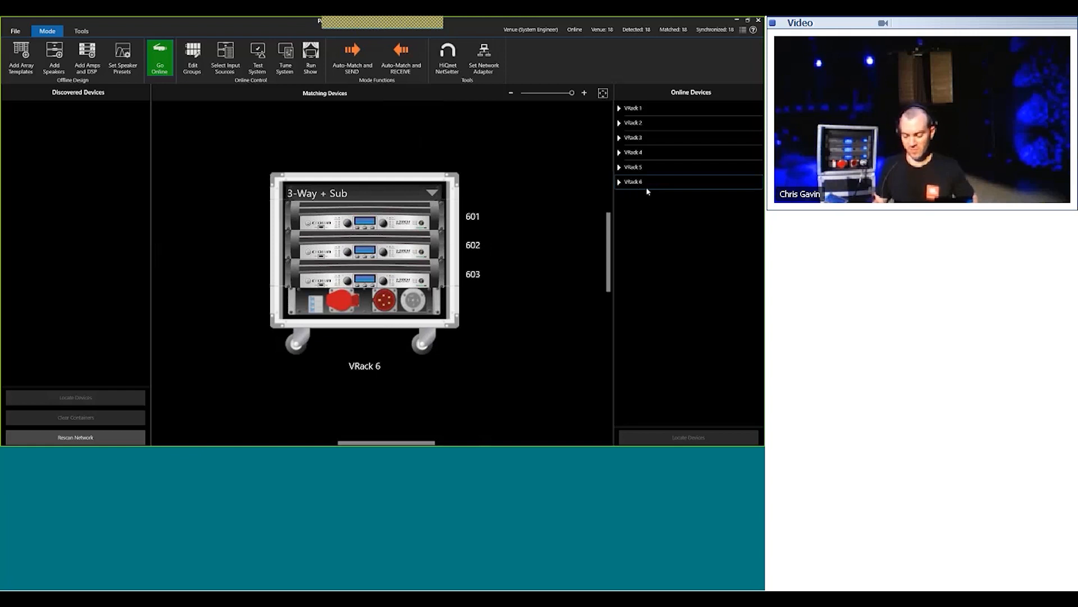
{"action": "scroll", "coordinate": [586, 223], "scroll_direction": "down", "scroll_amount": 1}
{"action": "scroll", "coordinate": [587, 223], "scroll_direction": "down", "scroll_amount": 3}
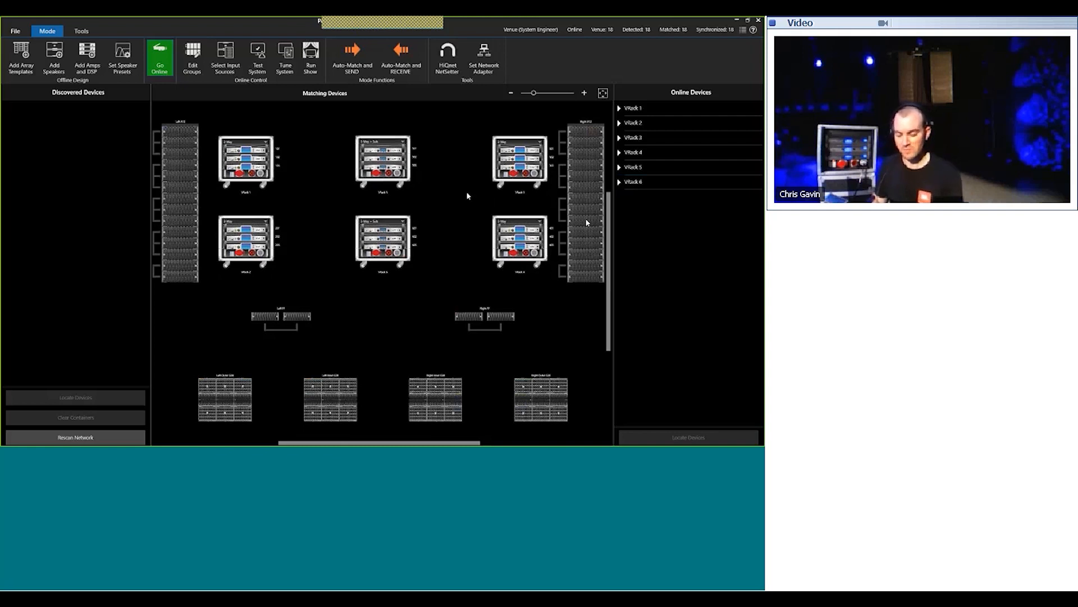
Step: Open group editing and examine which speakers belong to the Venue, Left Right, 4-PT Row Stacks and 2-PT groups
{"action": "left_click", "coordinate": [192, 62]}
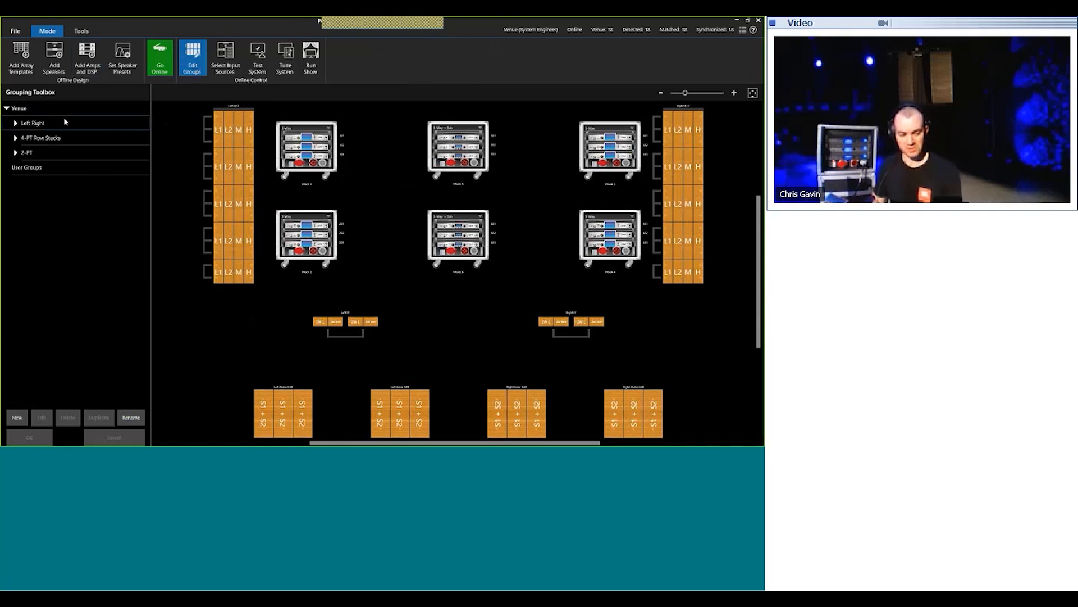
{"action": "left_click", "coordinate": [19, 110]}
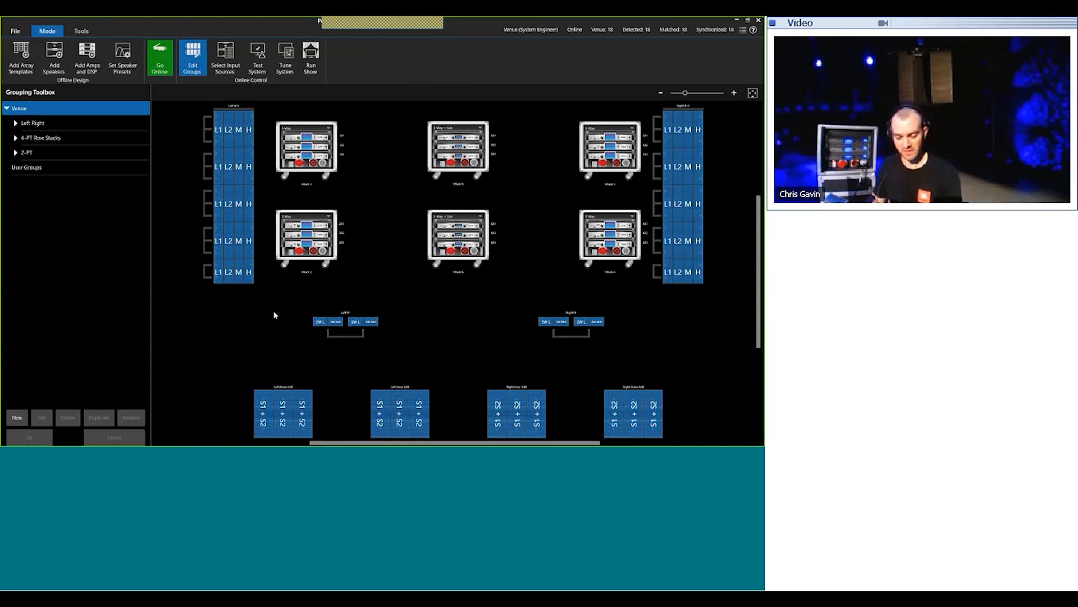
{"action": "left_click", "coordinate": [68, 124]}
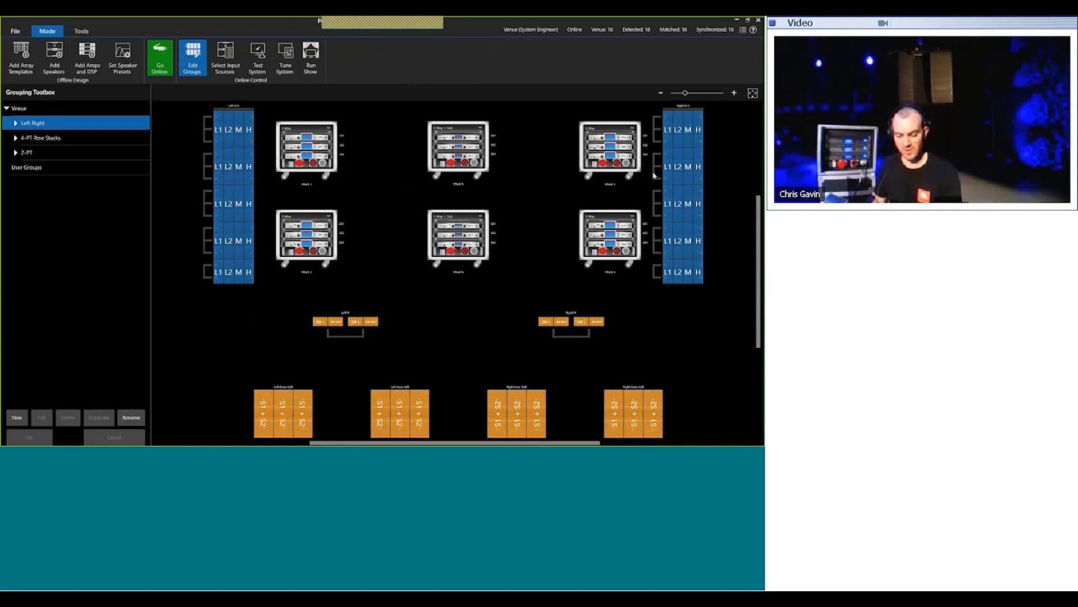
{"action": "left_click", "coordinate": [37, 144]}
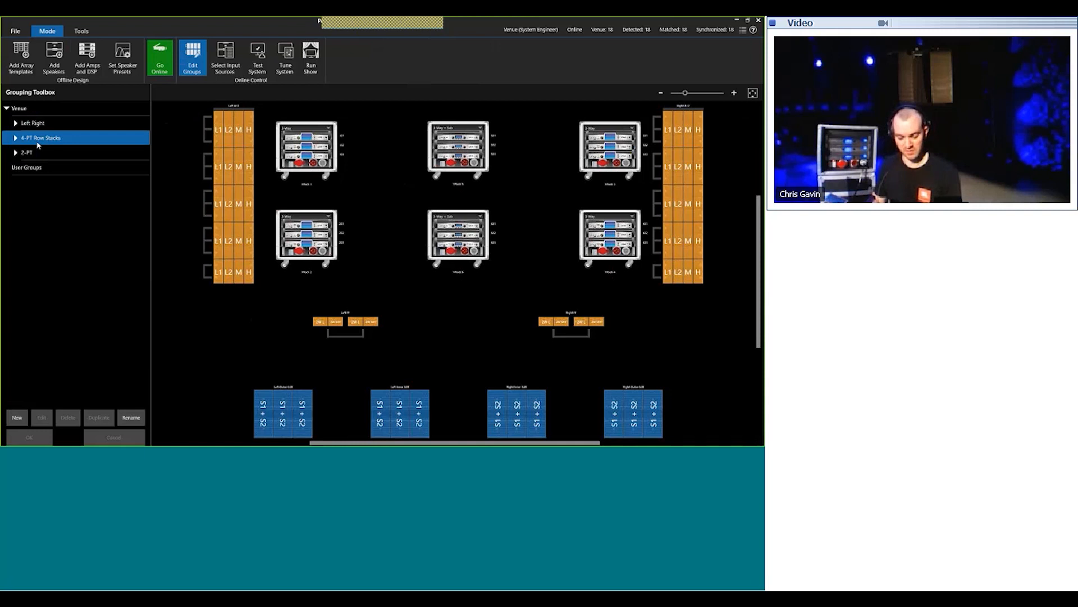
{"action": "left_click", "coordinate": [46, 153]}
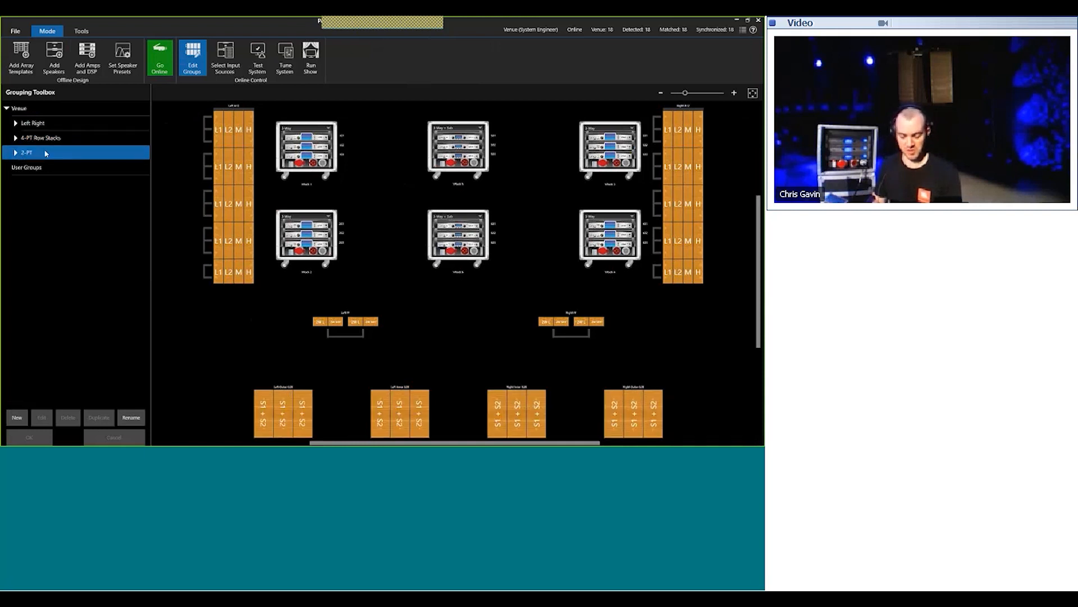
Step: Rename the Left Right group to "Left Right A12"
{"action": "left_click", "coordinate": [59, 126]}
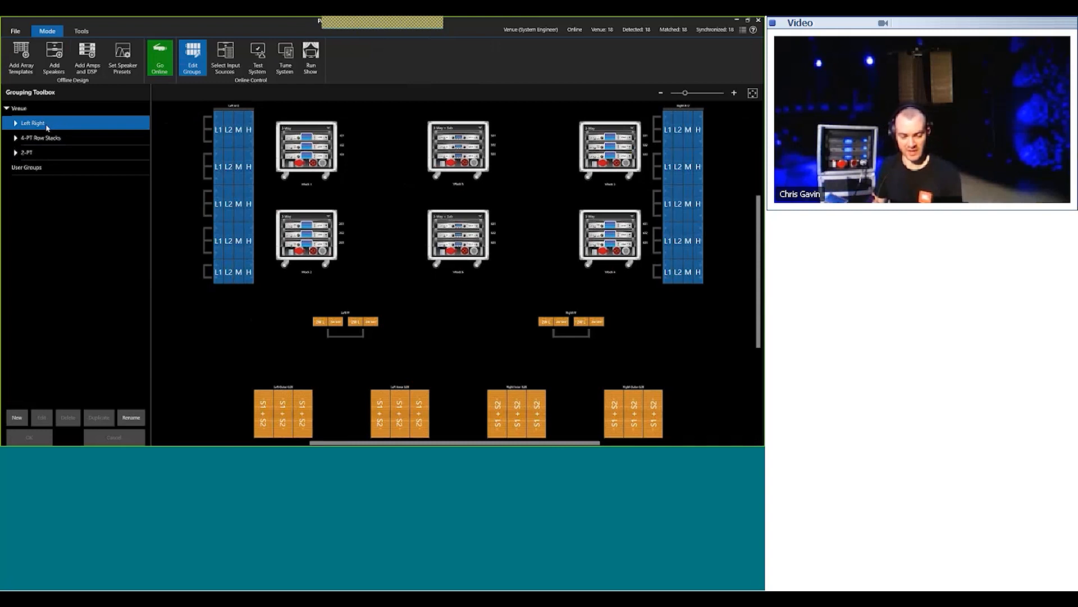
{"action": "left_click", "coordinate": [131, 417]}
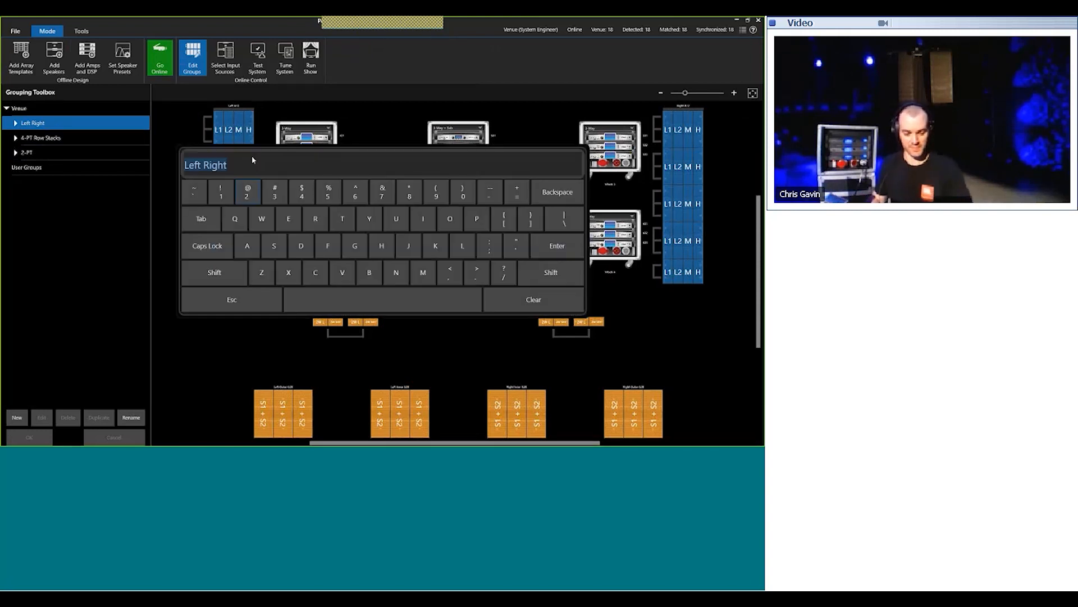
{"action": "left_click", "coordinate": [251, 163]}
{"action": "type", "text": "A12"}
{"action": "key", "text": "Return"}
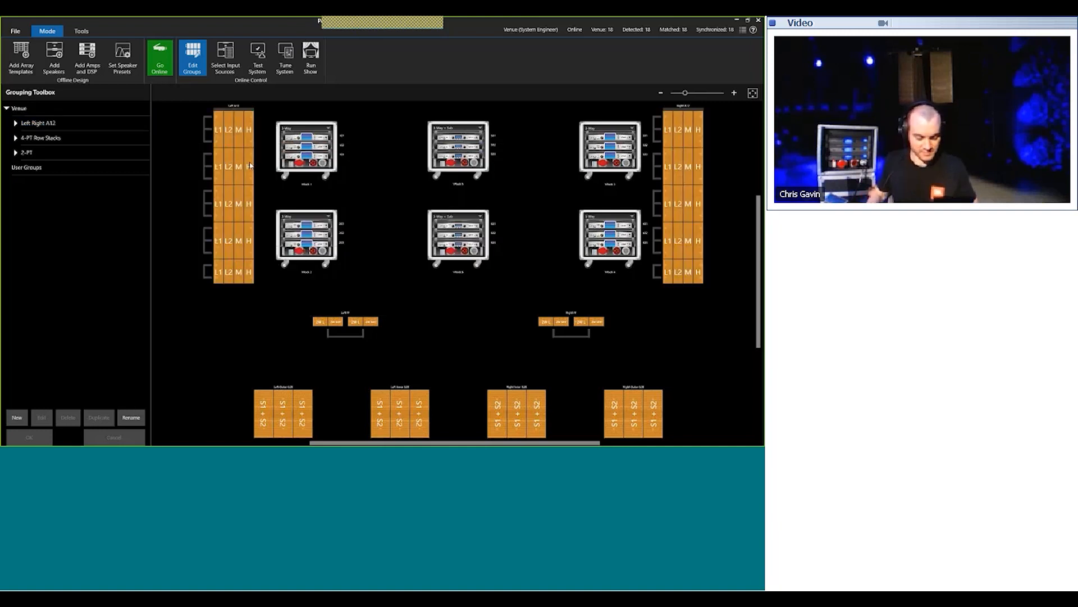
Step: Rename the 4-PT Row Stacks group to "SUBS"
{"action": "left_click", "coordinate": [108, 140]}
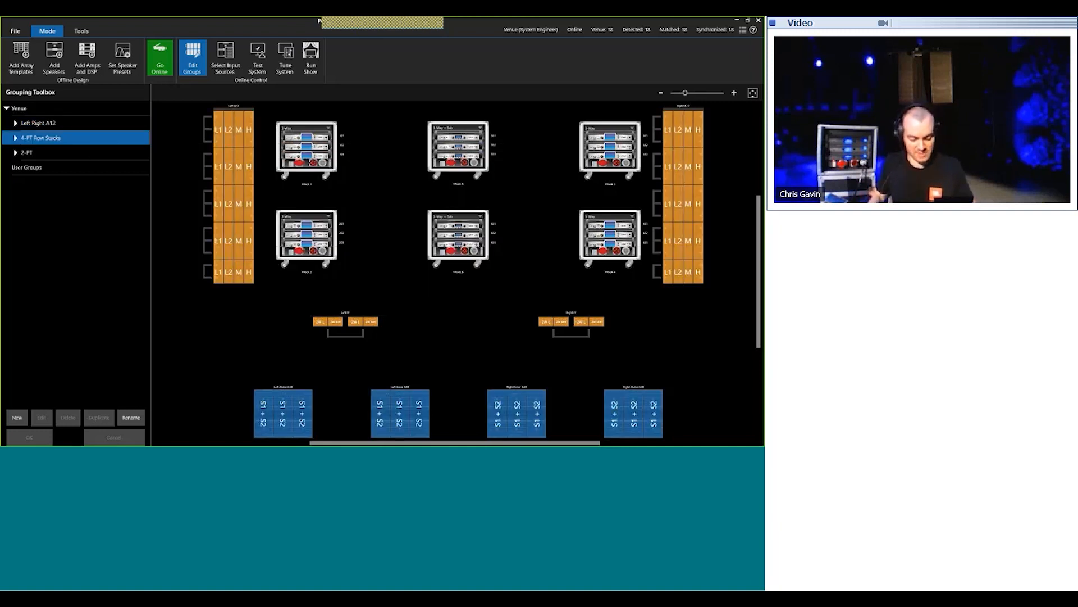
{"action": "left_click", "coordinate": [131, 417]}
{"action": "type", "text": "SUBS"}
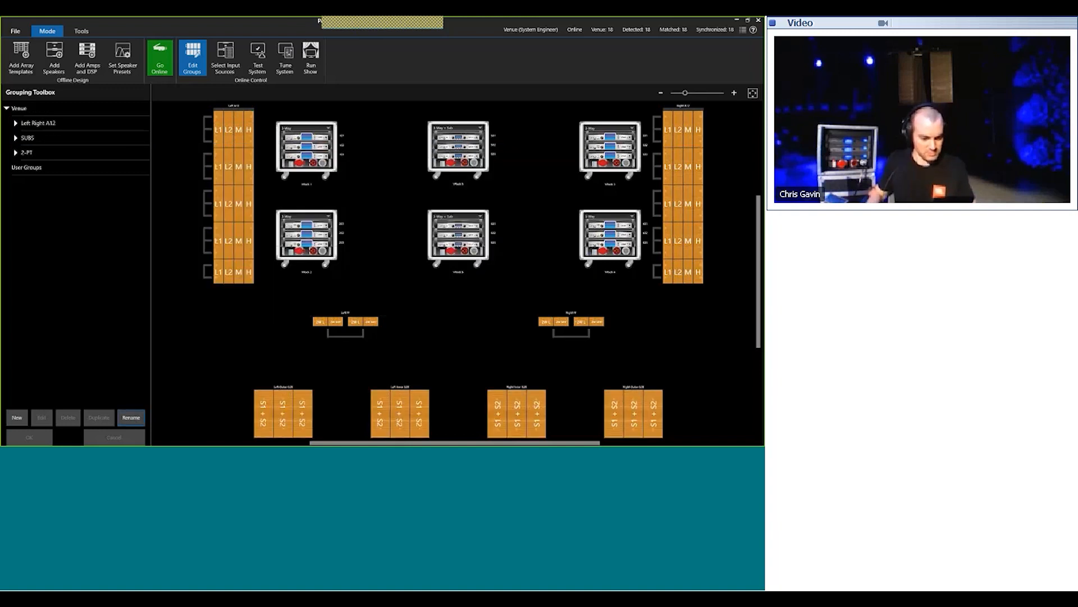
Step: Rename the 2-PT group to "FF"
{"action": "left_click", "coordinate": [56, 153]}
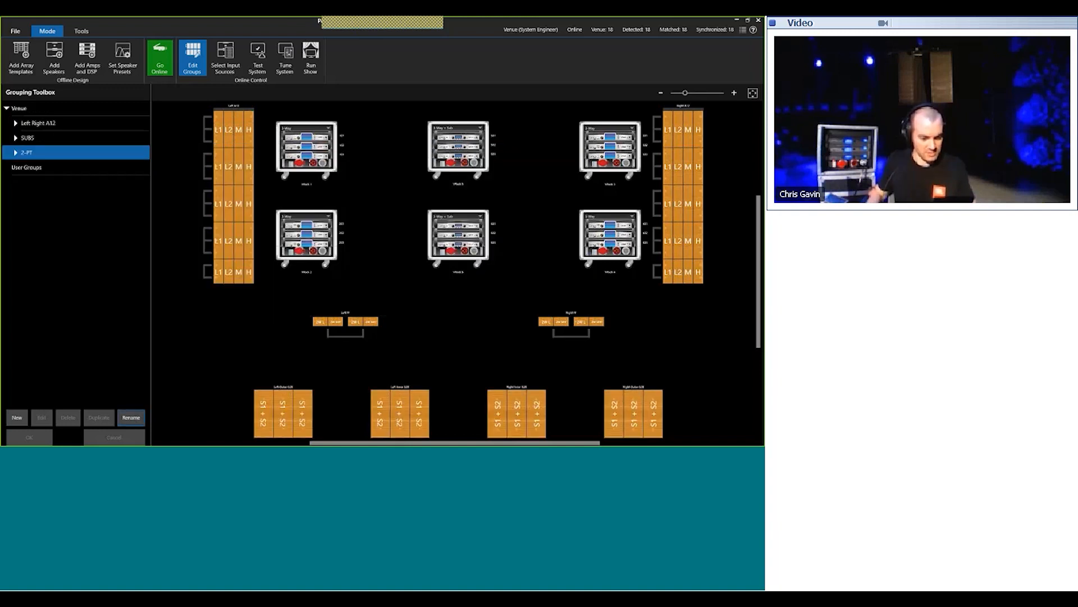
{"action": "left_click", "coordinate": [137, 418]}
{"action": "type", "text": "FF"}
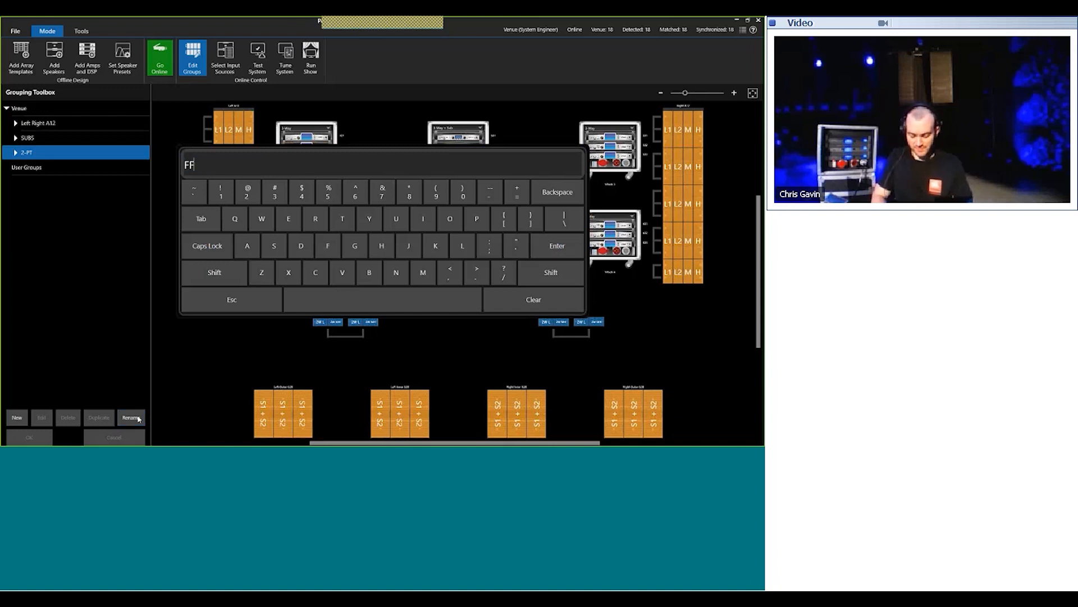
{"action": "key", "text": "Return"}
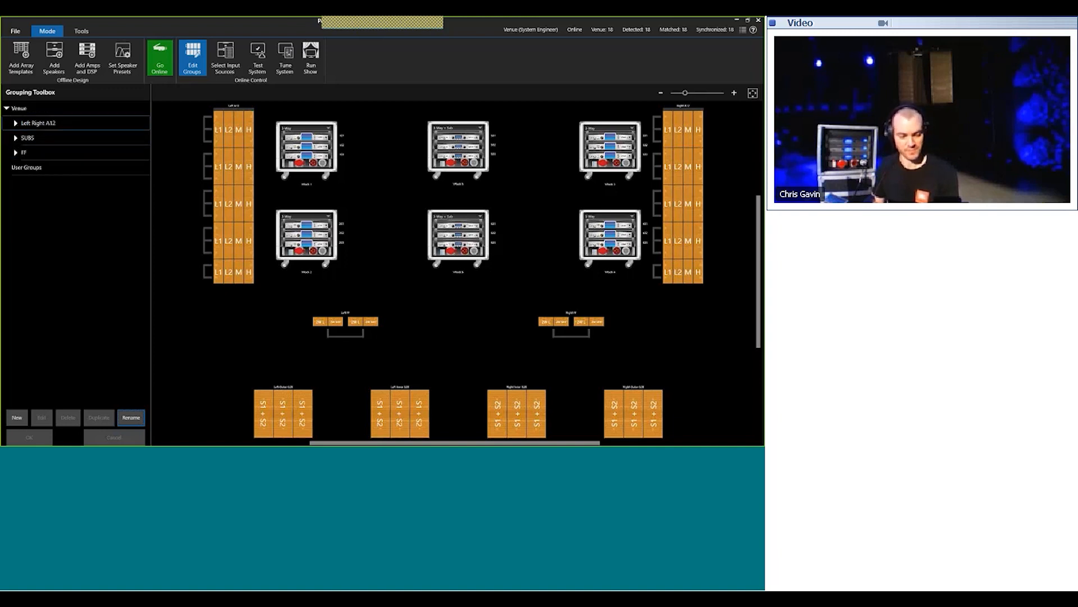
Step: Examine which speakers belong to the circuit, Lows, Mids and Highs subgroups of the Left Right A12 group
{"action": "left_click", "coordinate": [7, 109]}
{"action": "left_click", "coordinate": [7, 108]}
{"action": "left_click", "coordinate": [15, 124]}
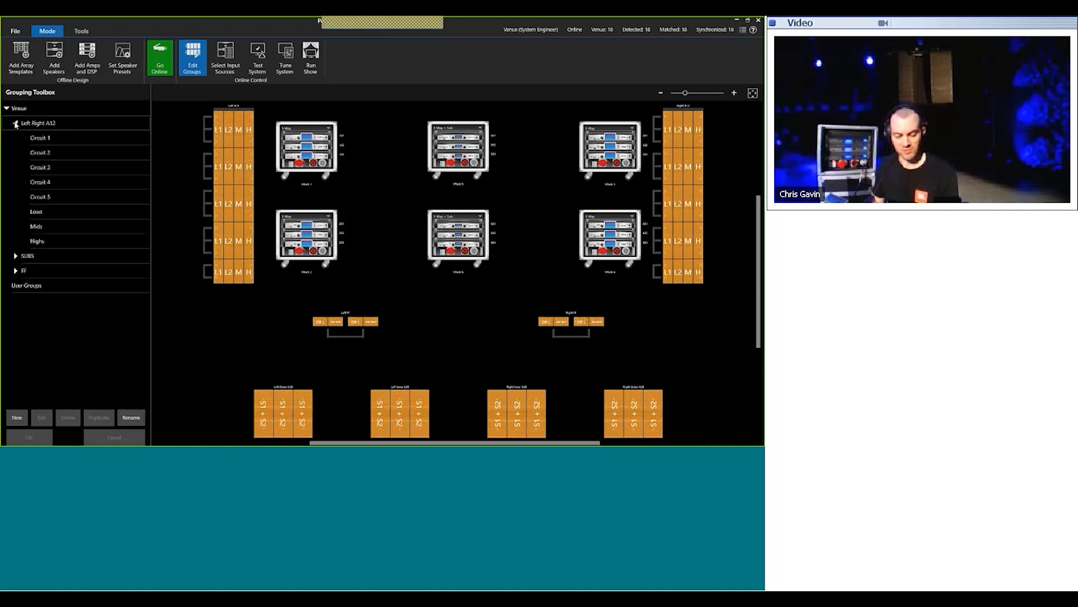
{"action": "left_click", "coordinate": [75, 154]}
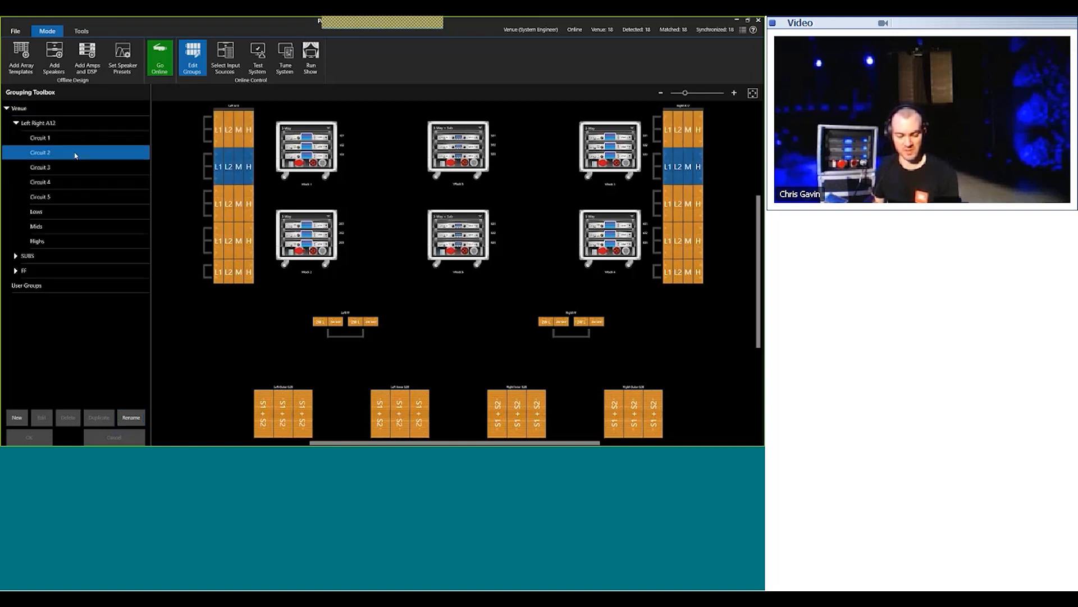
{"action": "left_click", "coordinate": [72, 179]}
{"action": "left_click", "coordinate": [72, 195]}
{"action": "left_click", "coordinate": [71, 214]}
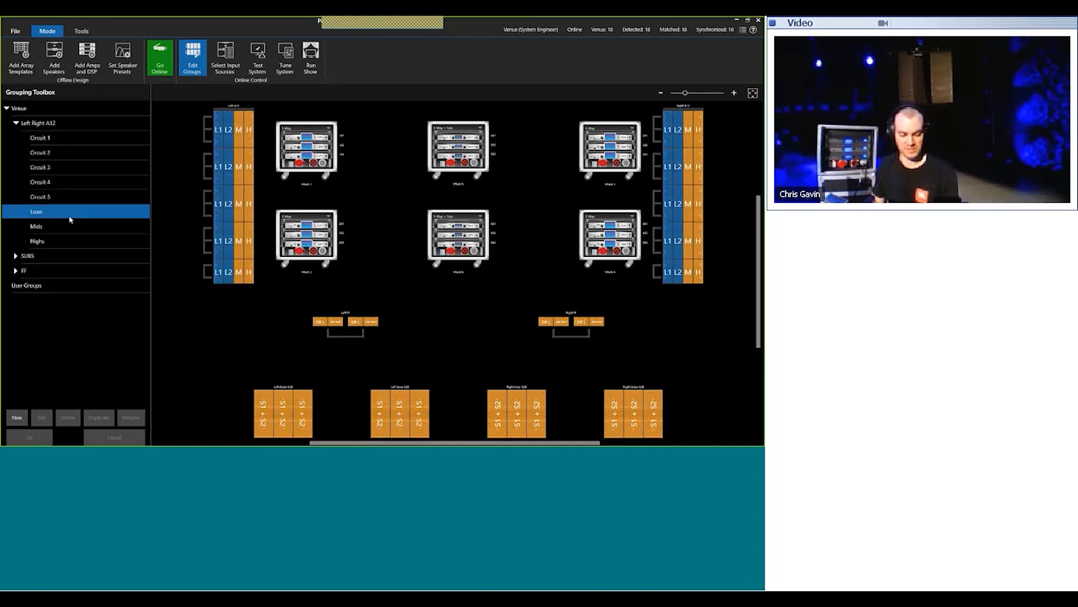
{"action": "left_click", "coordinate": [71, 226]}
{"action": "left_click", "coordinate": [69, 242]}
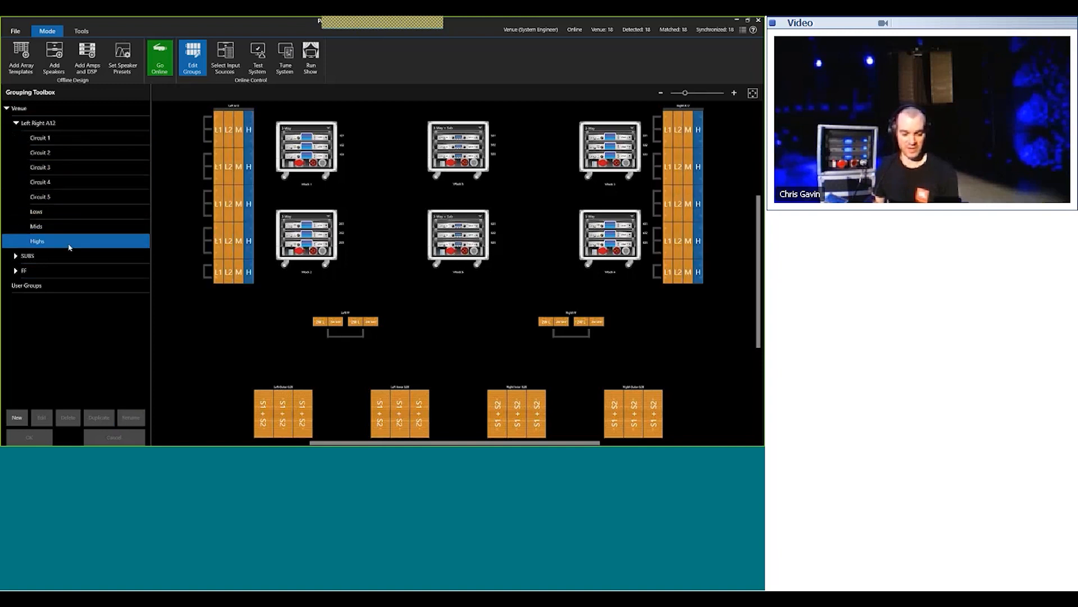
{"action": "left_click", "coordinate": [15, 123]}
Step: Inspect the subgroups inside SUBS and rename the LL + RR subgroup to "Outer"
{"action": "left_click", "coordinate": [16, 138]}
{"action": "left_click", "coordinate": [24, 153]}
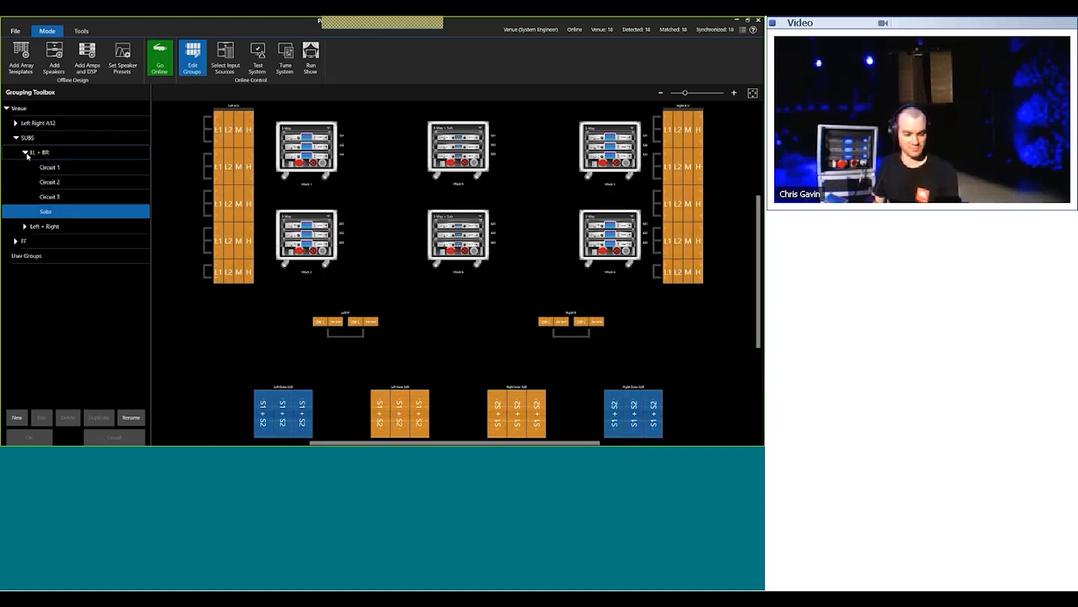
{"action": "left_click", "coordinate": [25, 153]}
{"action": "left_click", "coordinate": [25, 168]}
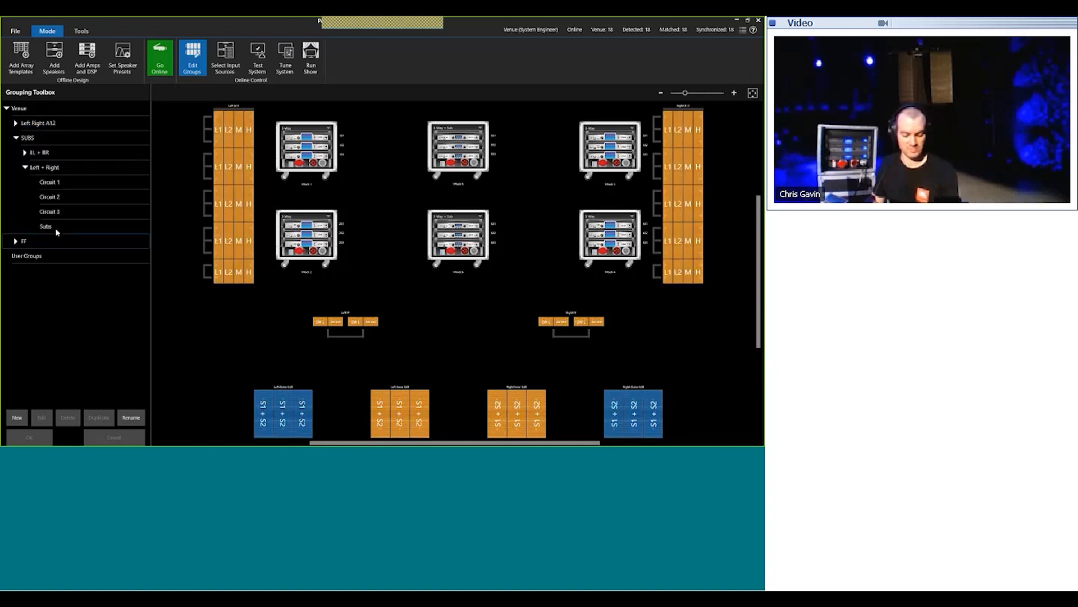
{"action": "left_click", "coordinate": [50, 226]}
{"action": "left_click", "coordinate": [25, 168]}
{"action": "left_click", "coordinate": [50, 154]}
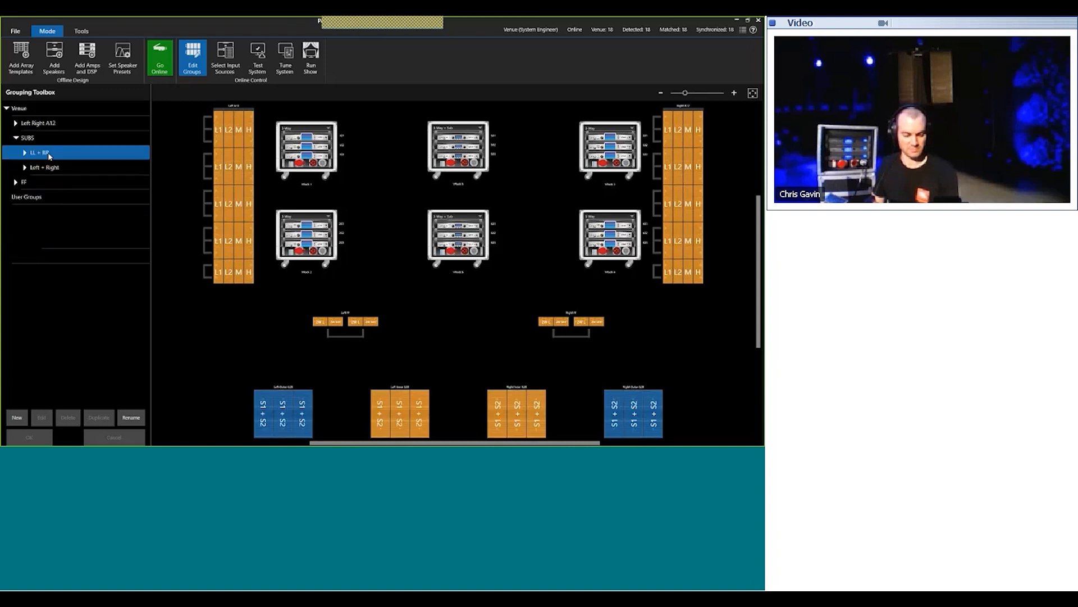
{"action": "left_click", "coordinate": [131, 418]}
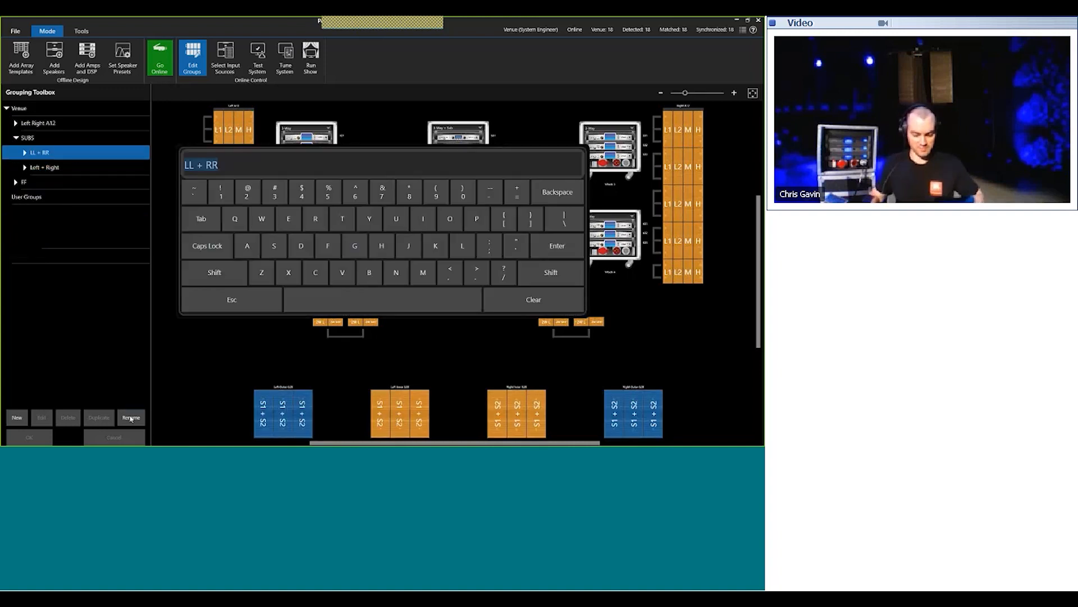
{"action": "type", "text": "Outer"}
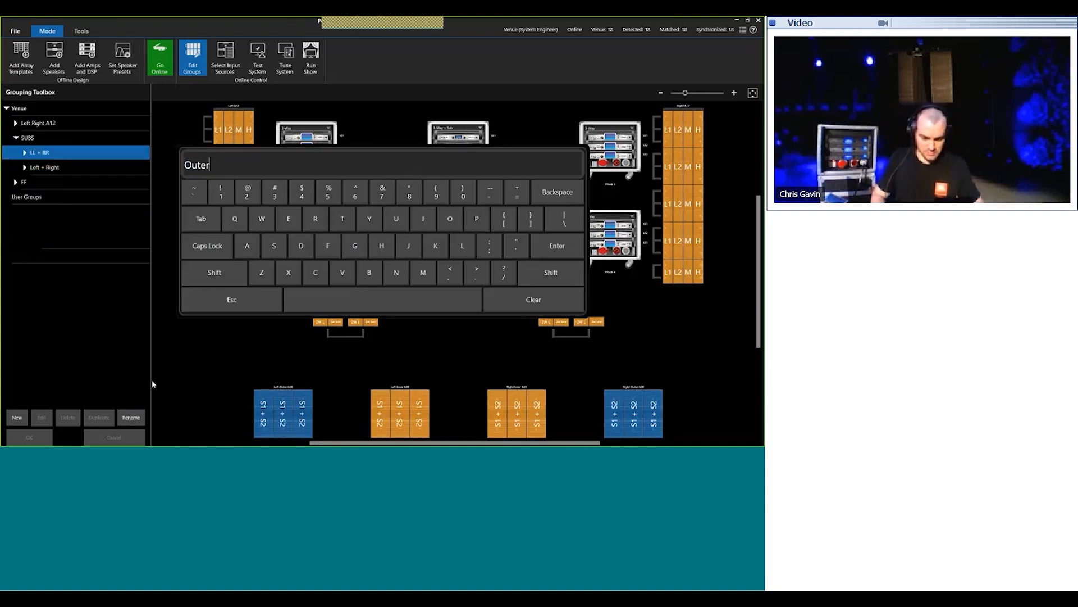
{"action": "key", "text": "Return"}
Step: Rename the Left + Right subgroup of SUBS to "Inner" and collapse the SUBS group
{"action": "left_click", "coordinate": [79, 168]}
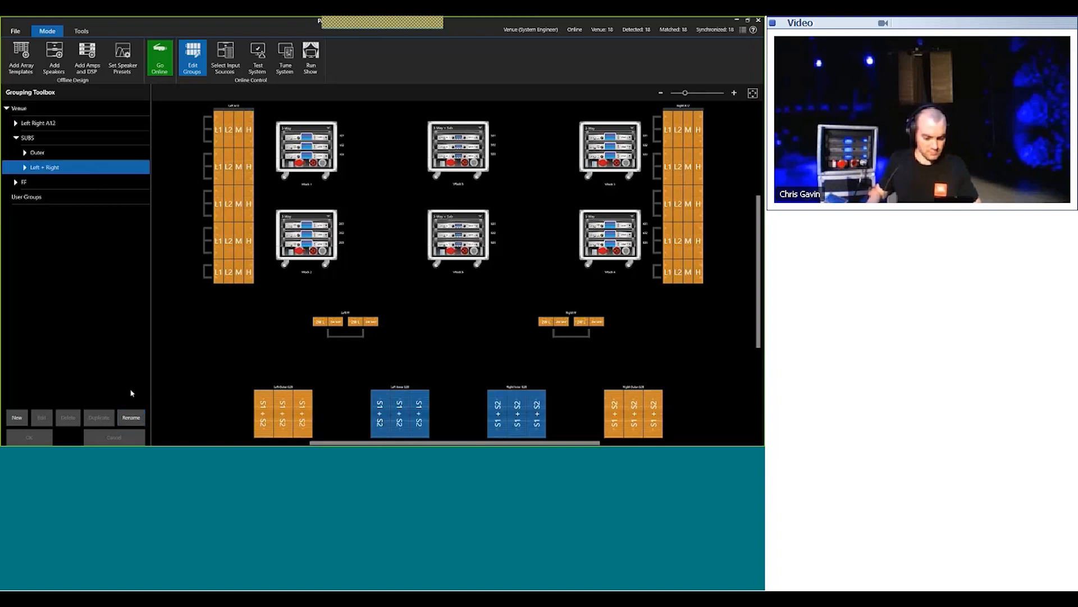
{"action": "left_click", "coordinate": [131, 418]}
{"action": "type", "text": "Inner"}
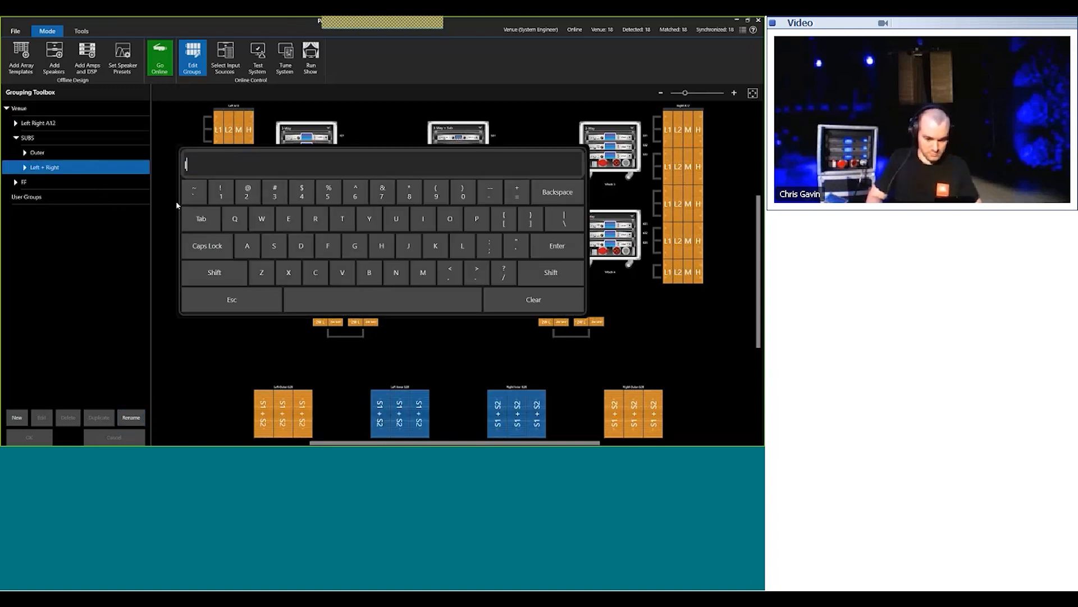
{"action": "key", "text": "Return"}
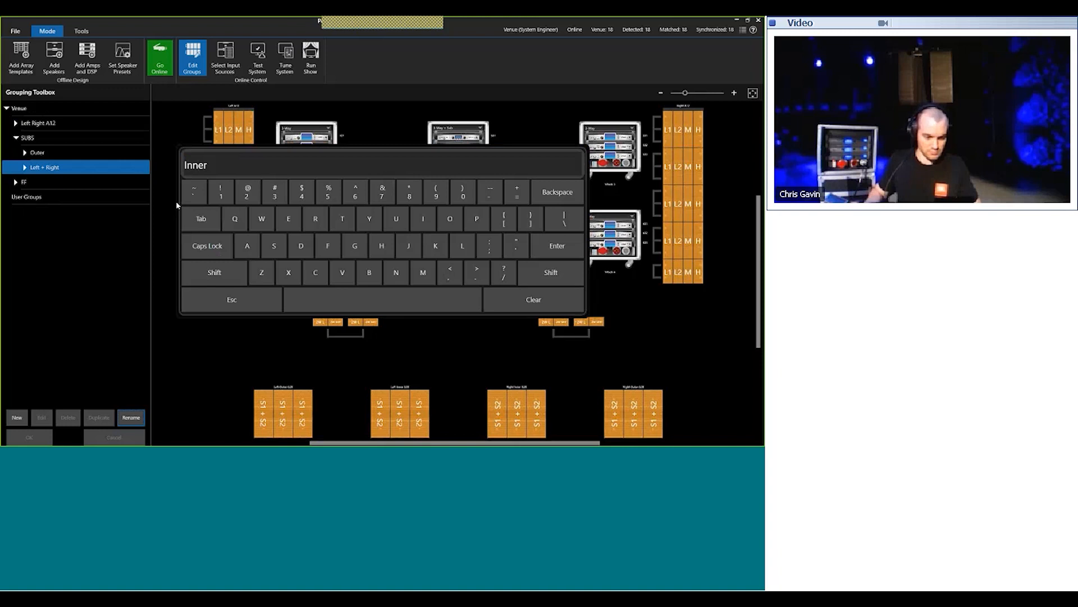
{"action": "left_click", "coordinate": [17, 139]}
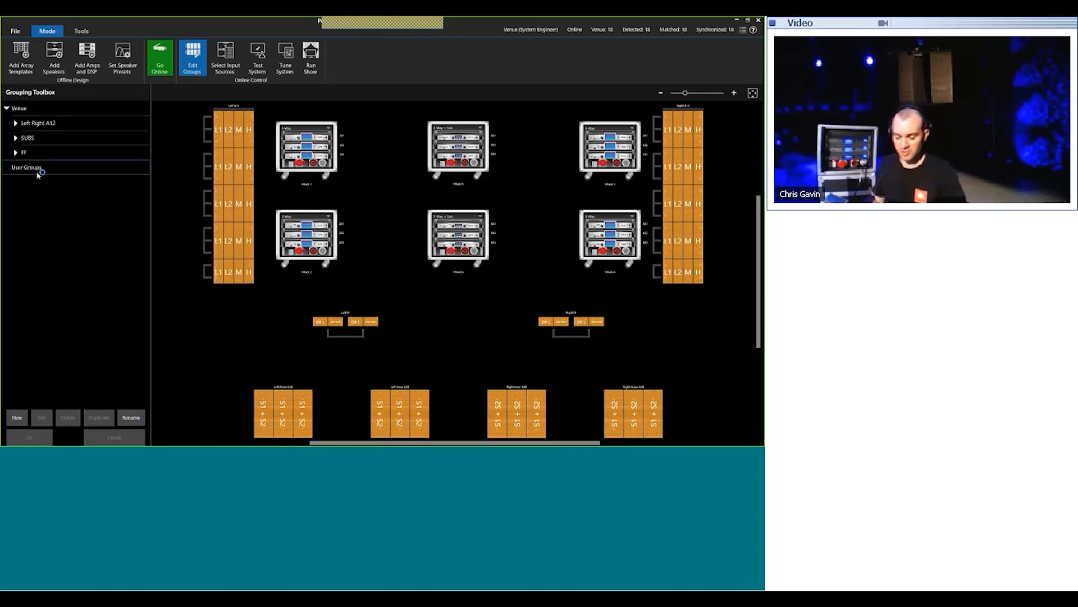
Step: Start a new user group containing all bands of the left and right A12 arrays plus both front-fill arrays
{"action": "left_click", "coordinate": [18, 418]}
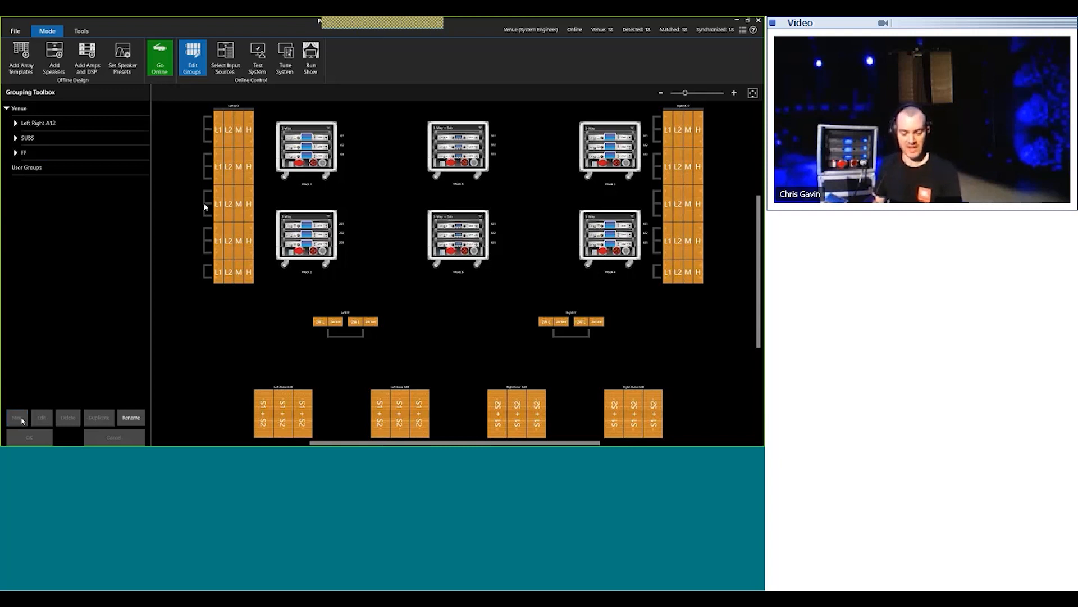
{"action": "left_click", "coordinate": [216, 128]}
{"action": "left_click_drag", "start_coordinate": [216, 128], "coordinate": [253, 282]}
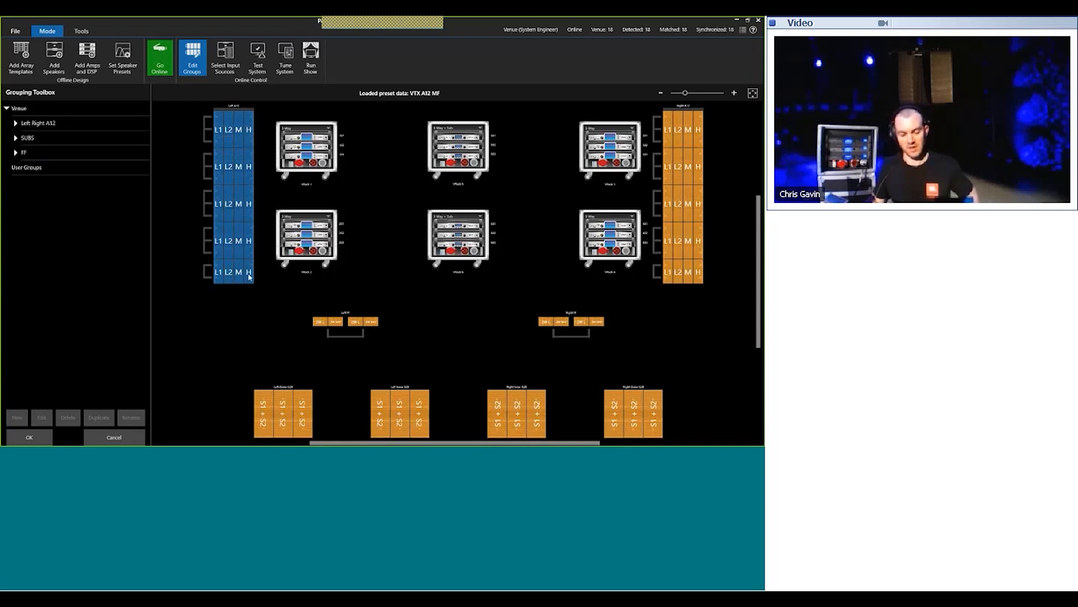
{"action": "left_click", "coordinate": [669, 130]}
{"action": "left_click", "coordinate": [700, 276], "text": "shift"}
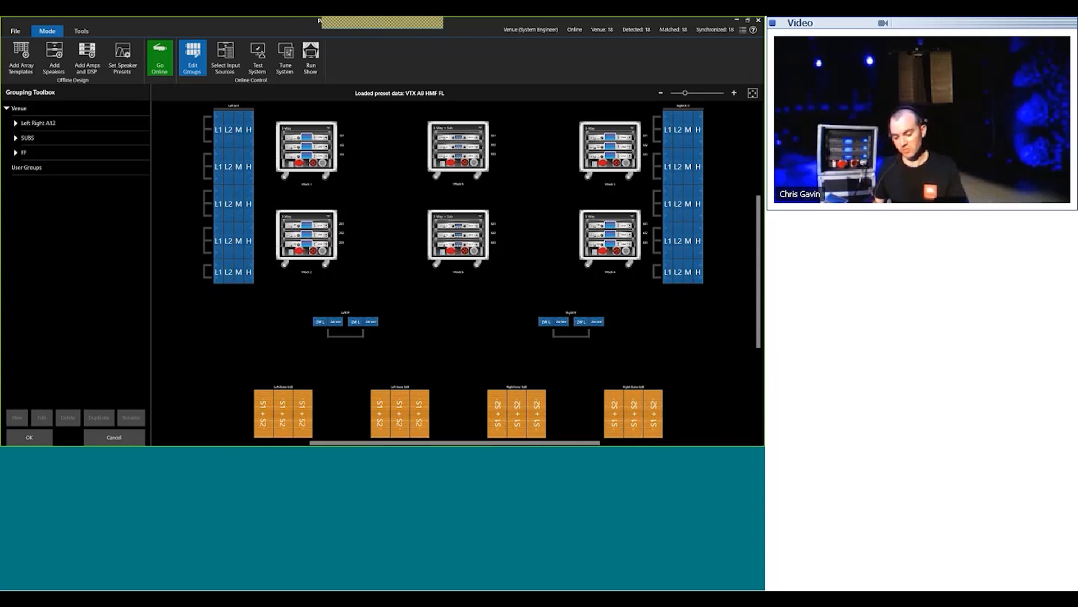
Step: Save the new user group with the name "Mains + FFs" and check its member speakers
{"action": "left_click", "coordinate": [35, 437]}
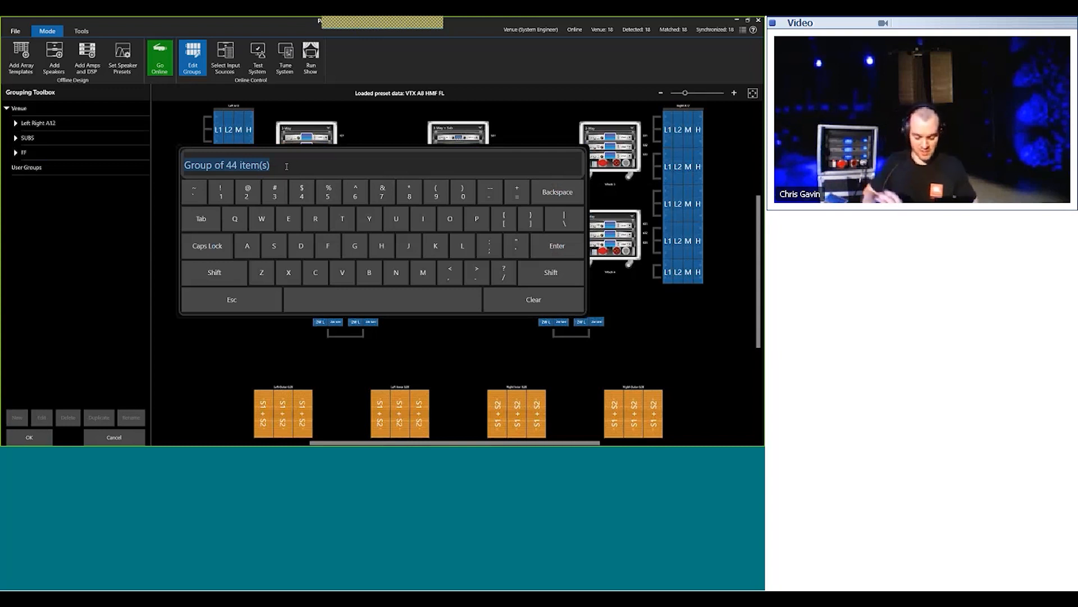
{"action": "type", "text": "Mains + "}
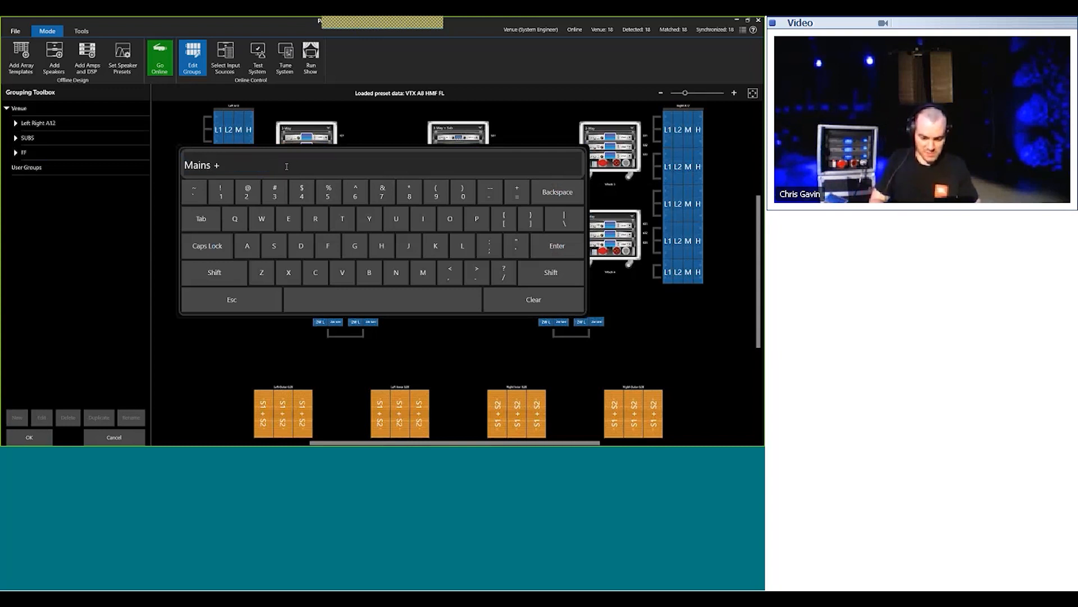
{"action": "type", "text": "FFs"}
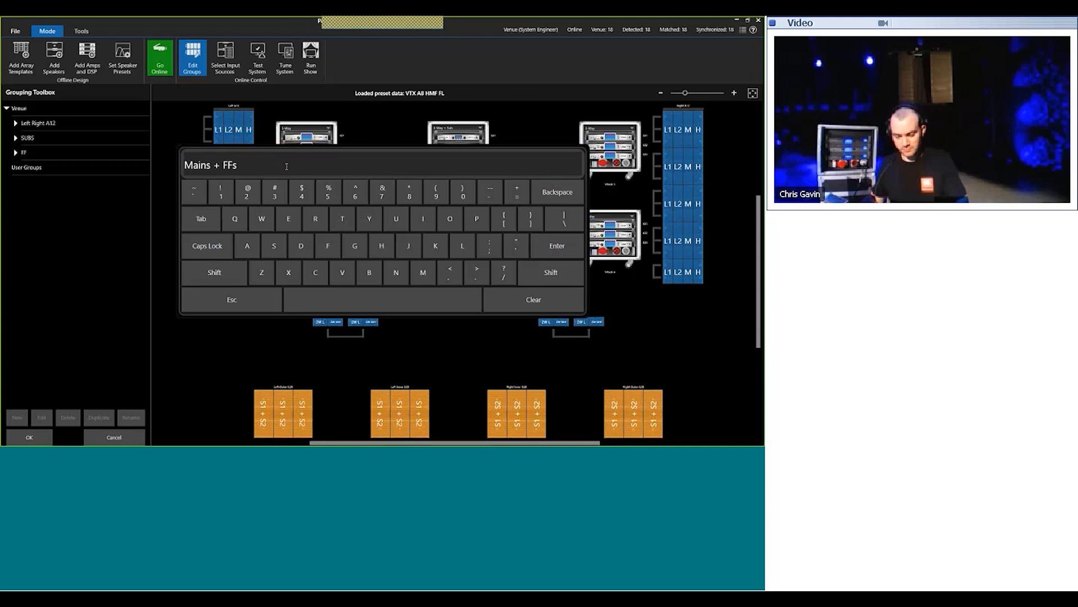
{"action": "key", "text": "Return"}
{"action": "left_click", "coordinate": [63, 183]}
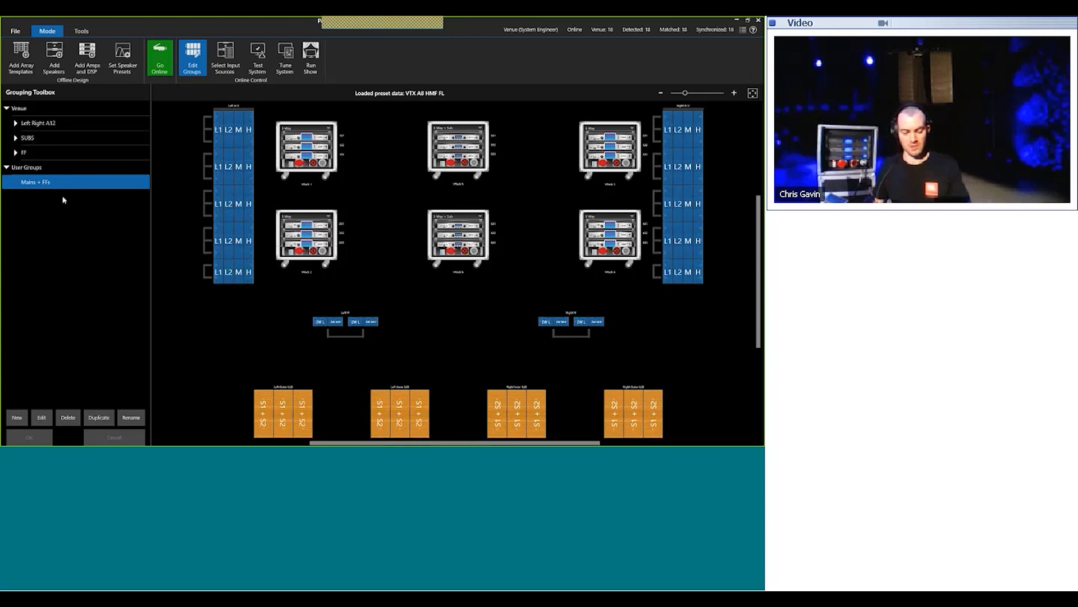
{"action": "left_click", "coordinate": [152, 203]}
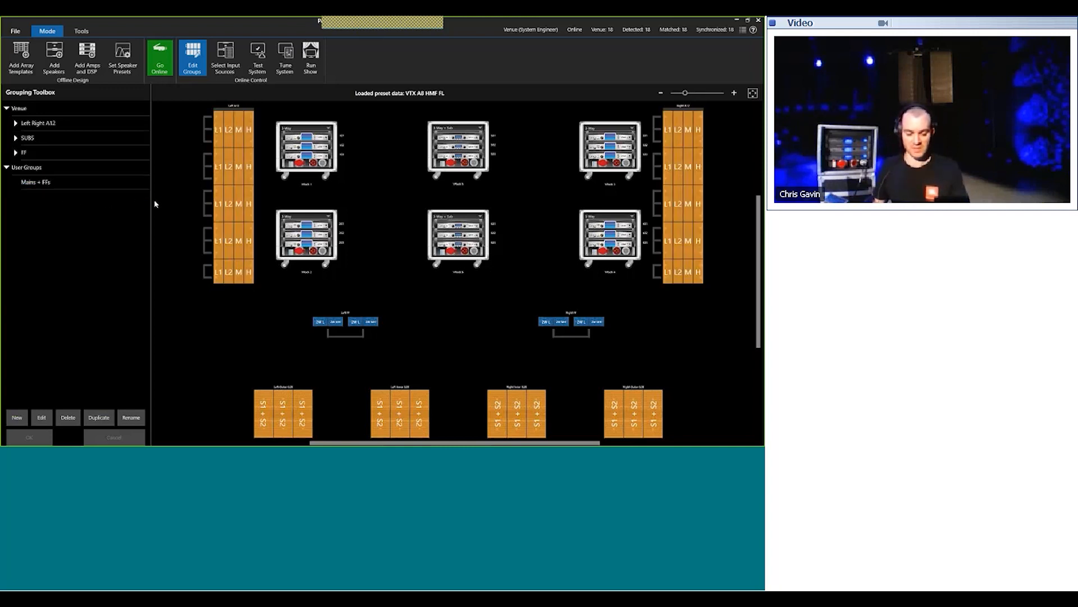
Step: Switch to input source selection and set the left A12 array's high-priority input to Analog Input 1
{"action": "left_click", "coordinate": [227, 72]}
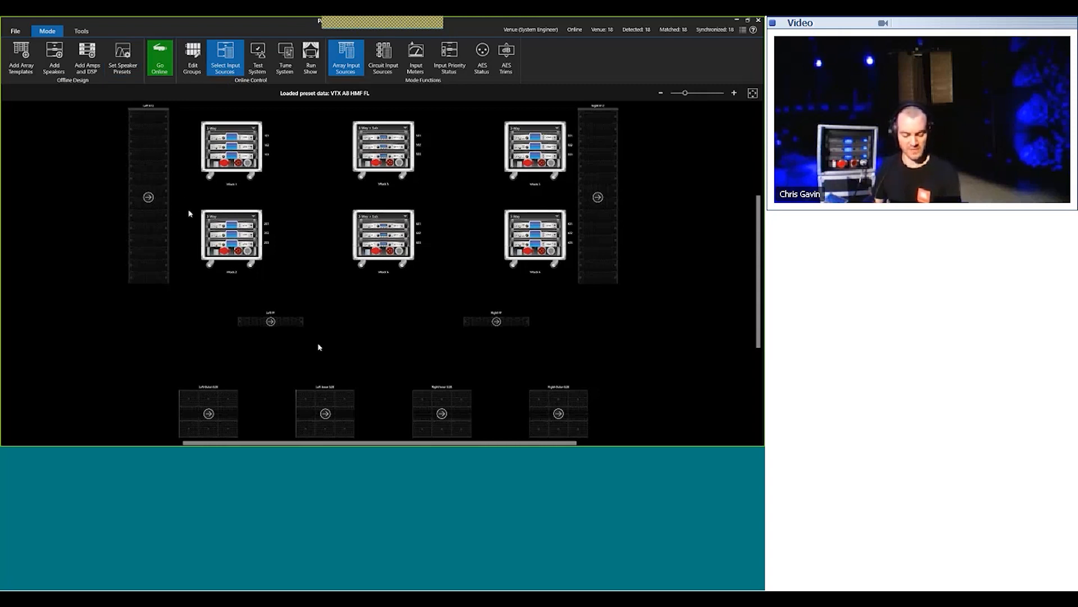
{"action": "left_click", "coordinate": [149, 198]}
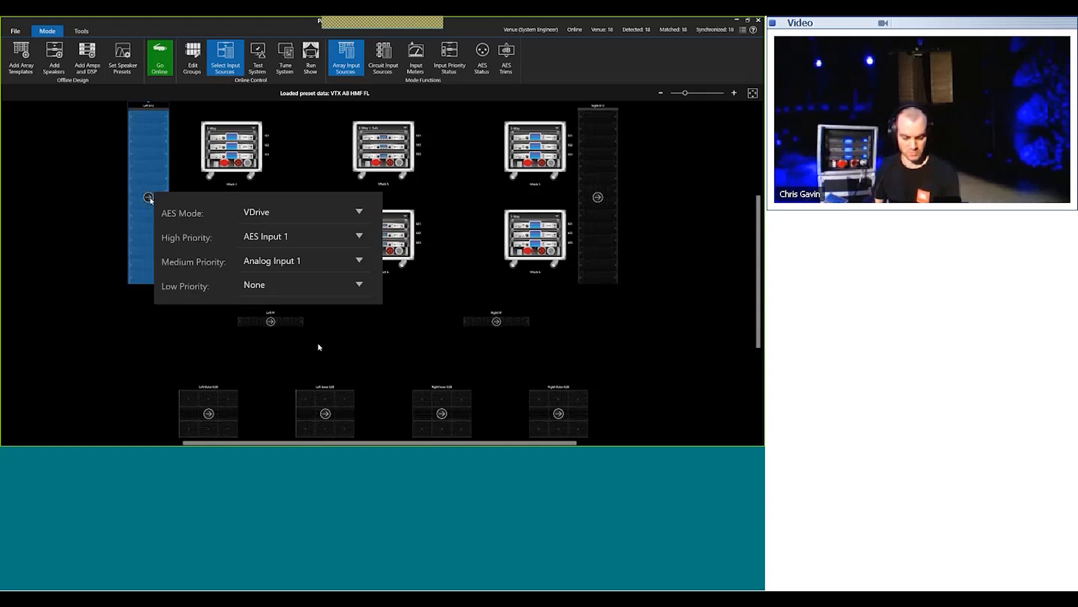
{"action": "left_click", "coordinate": [150, 198]}
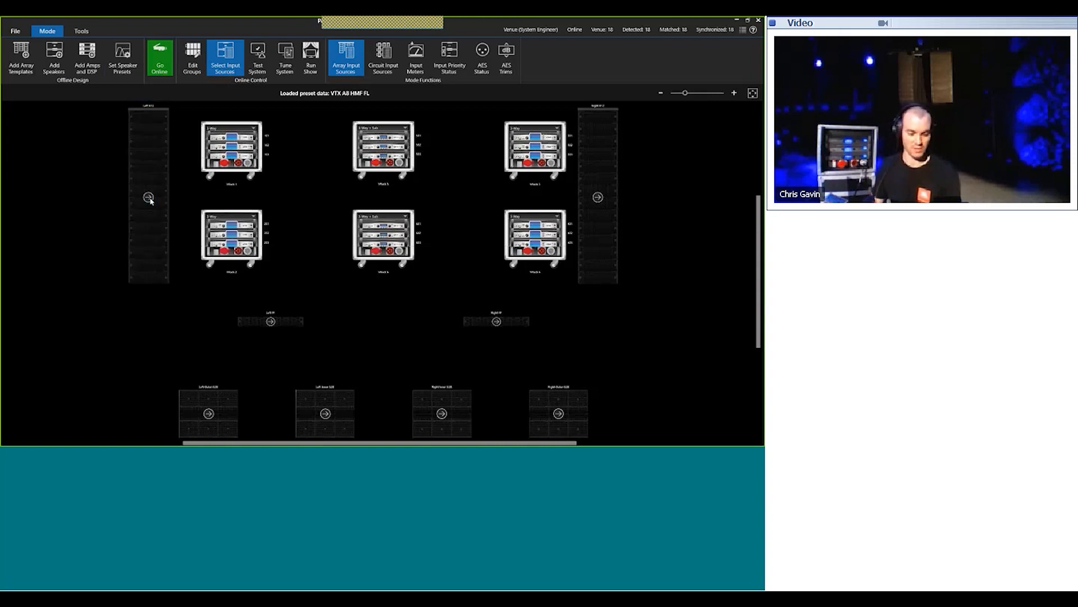
{"action": "left_click", "coordinate": [149, 198]}
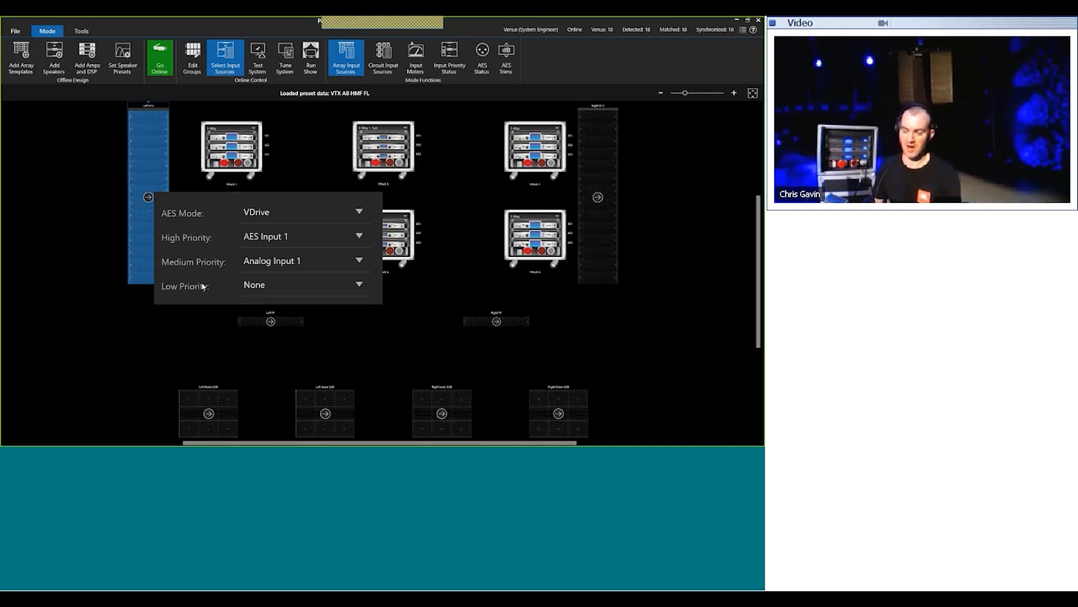
{"action": "left_click", "coordinate": [283, 238]}
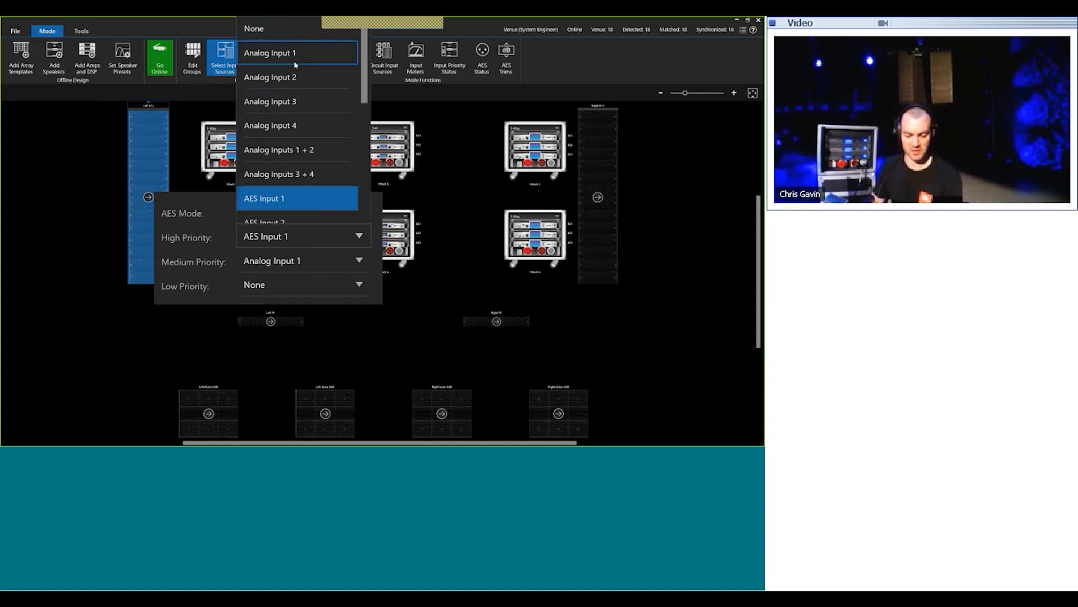
{"action": "left_click", "coordinate": [300, 56]}
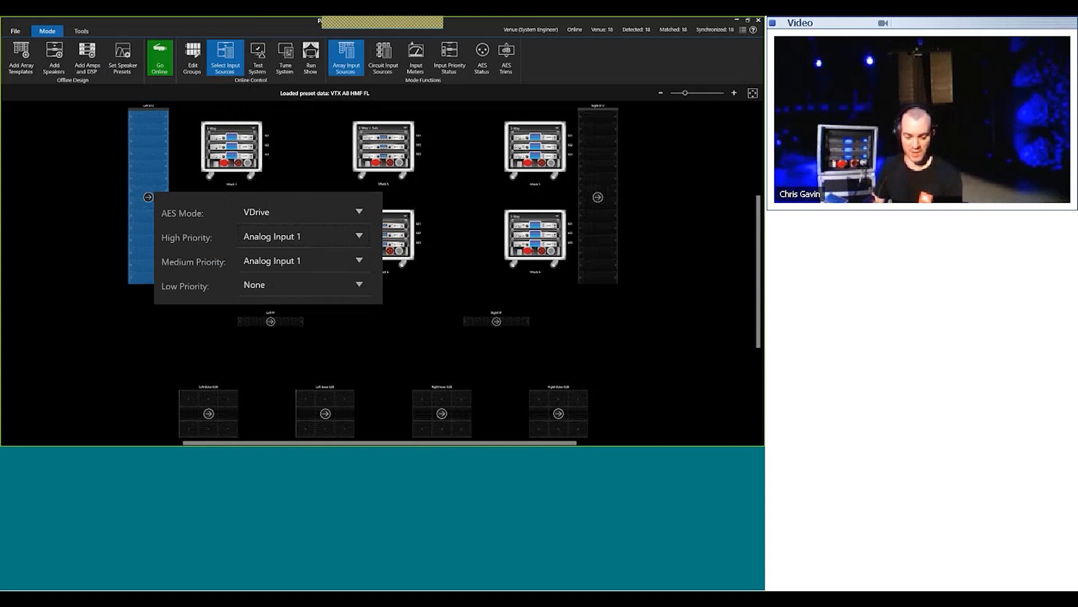
{"action": "left_click", "coordinate": [555, 180]}
Step: Set the right A12 array's high-priority input to Analog Input 1
{"action": "left_click", "coordinate": [598, 197]}
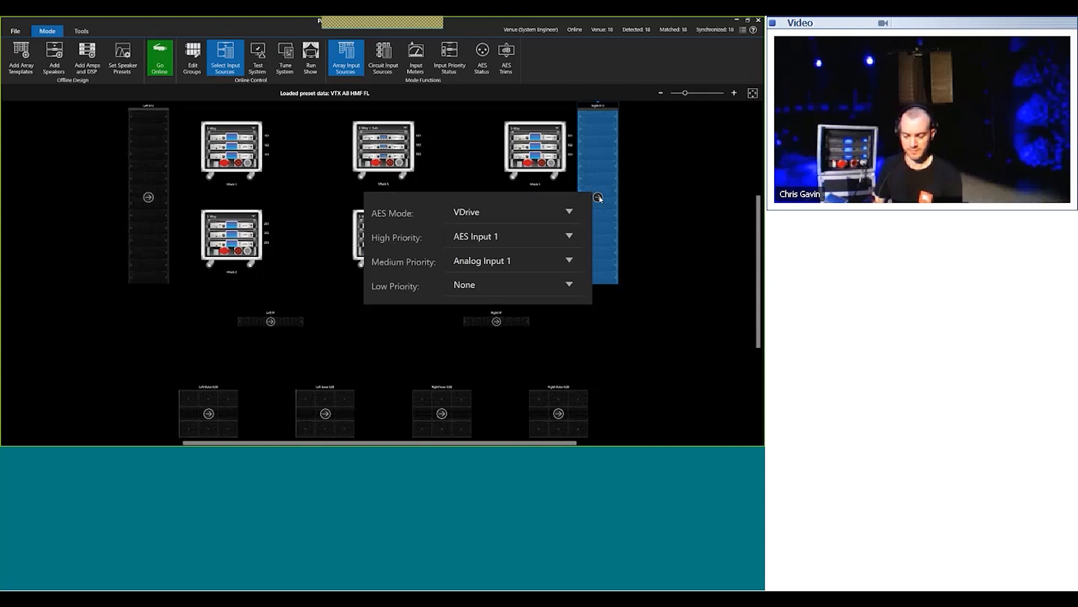
{"action": "left_click", "coordinate": [513, 246]}
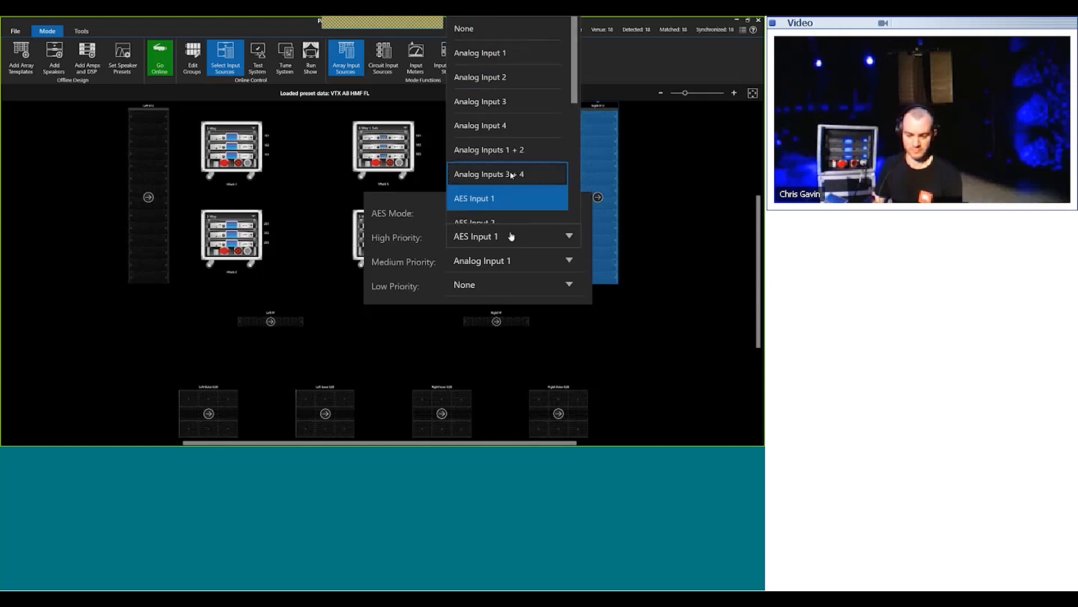
{"action": "left_click", "coordinate": [532, 60]}
{"action": "left_click", "coordinate": [669, 216]}
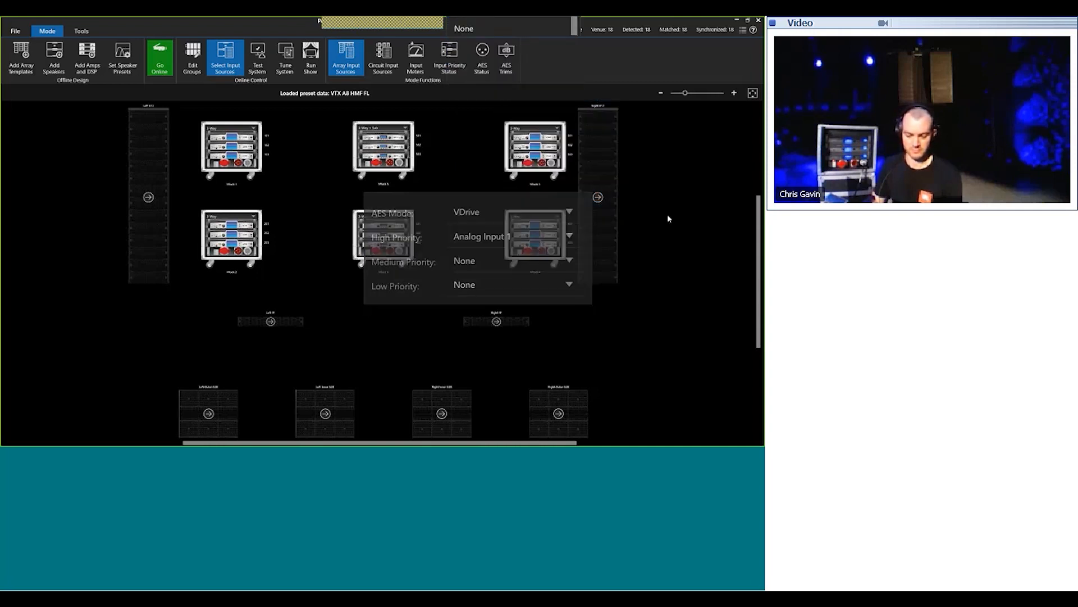
Step: Set the left front-fill array's high-priority input to Analog Input 1
{"action": "left_click", "coordinate": [270, 322]}
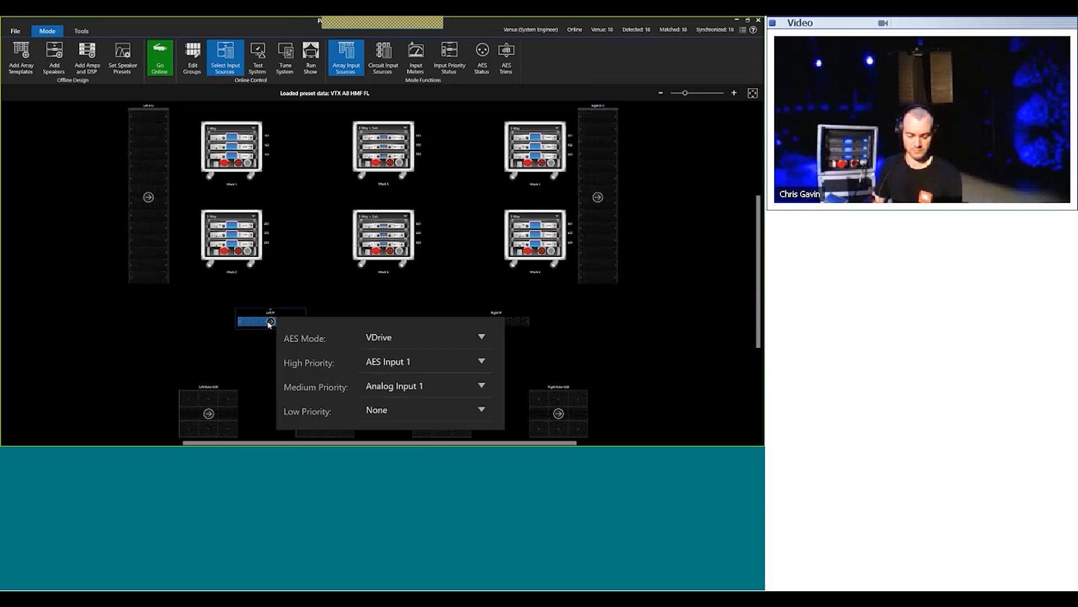
{"action": "left_click", "coordinate": [422, 369]}
{"action": "left_click", "coordinate": [420, 167]}
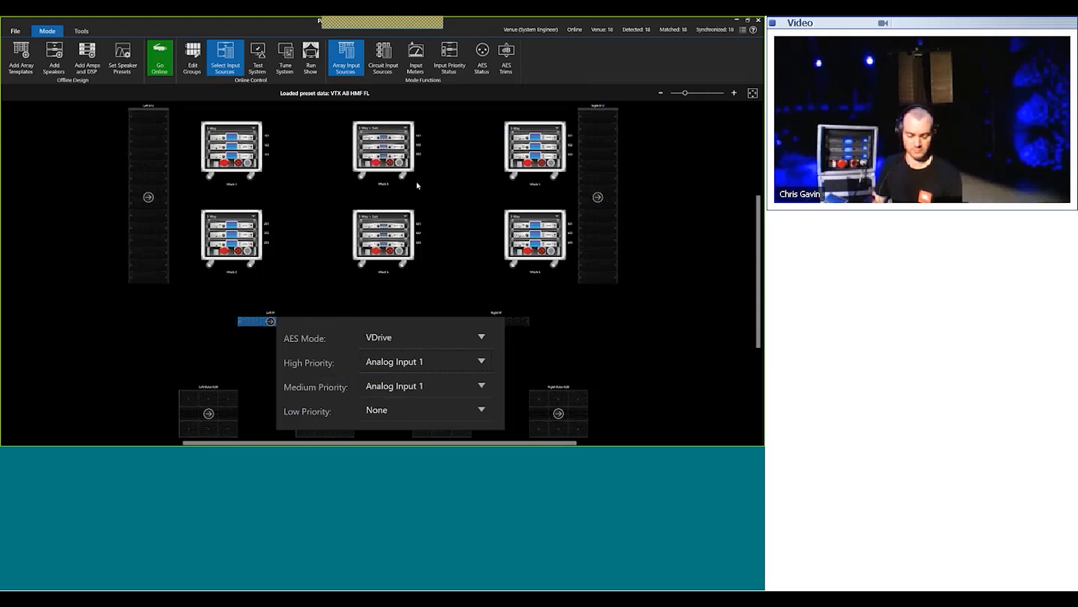
Step: Set the right front-fill array's high-priority input to Analog Input 1
{"action": "left_click", "coordinate": [435, 311]}
{"action": "left_click", "coordinate": [497, 324]}
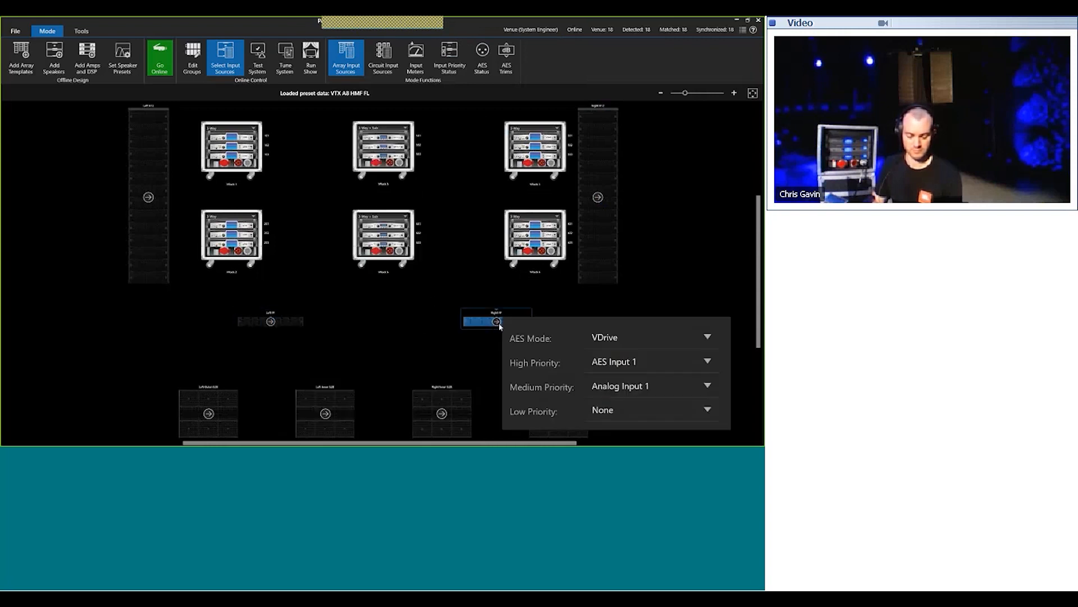
{"action": "left_click", "coordinate": [620, 364]}
{"action": "scroll", "coordinate": [631, 241], "scroll_direction": "up", "scroll_amount": 3}
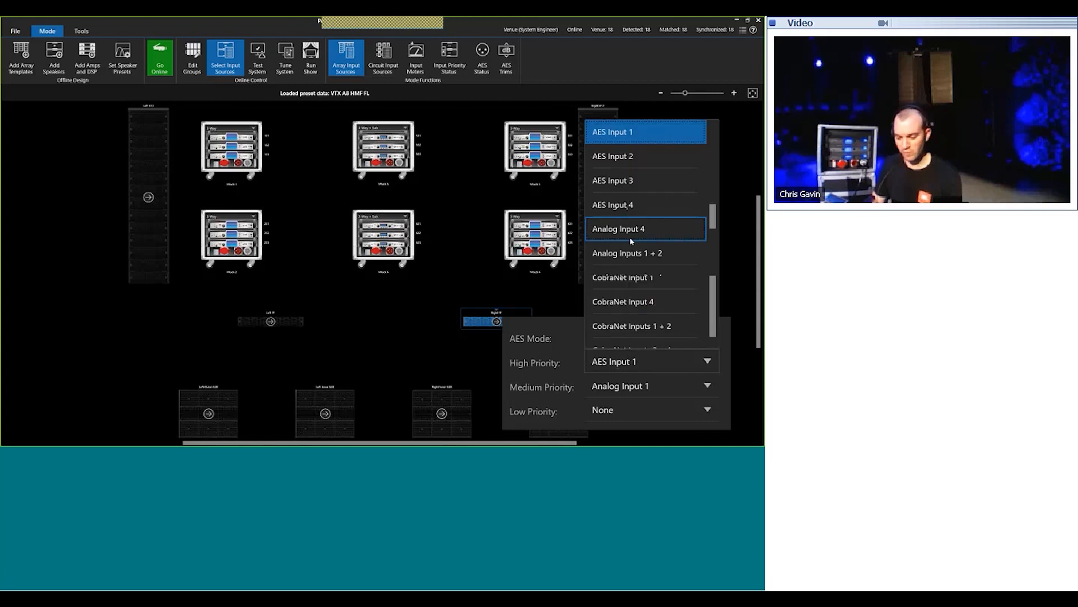
{"action": "left_click", "coordinate": [662, 167]}
{"action": "left_click", "coordinate": [662, 331]}
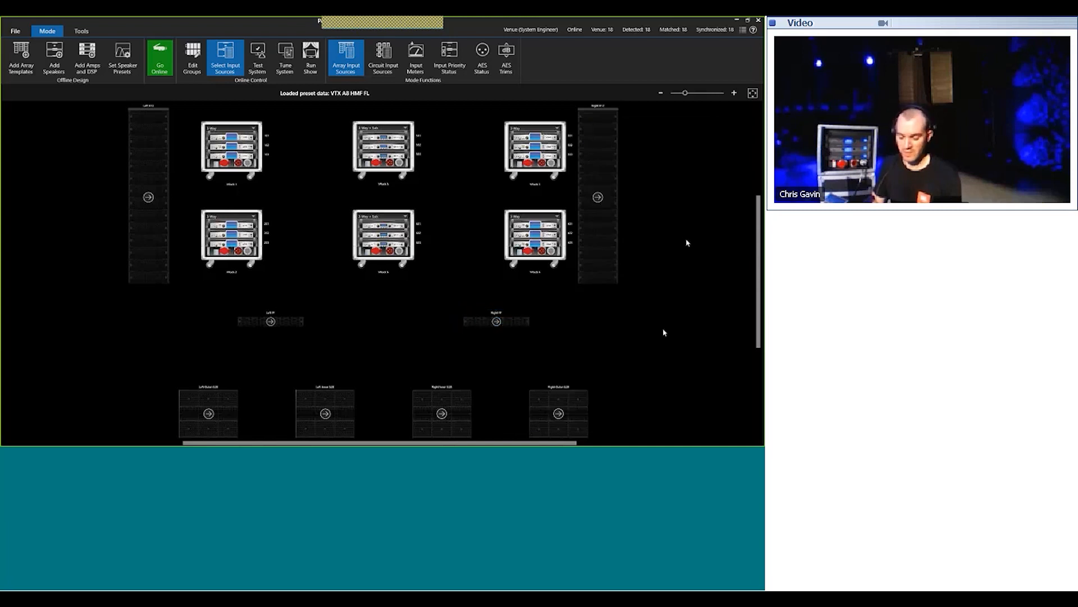
Step: Set the left outer G28 subwoofer array's high-priority input to Analog Input 1
{"action": "scroll", "coordinate": [663, 333], "scroll_direction": "down", "scroll_amount": 1}
{"action": "scroll", "coordinate": [662, 330], "scroll_direction": "down", "scroll_amount": 1}
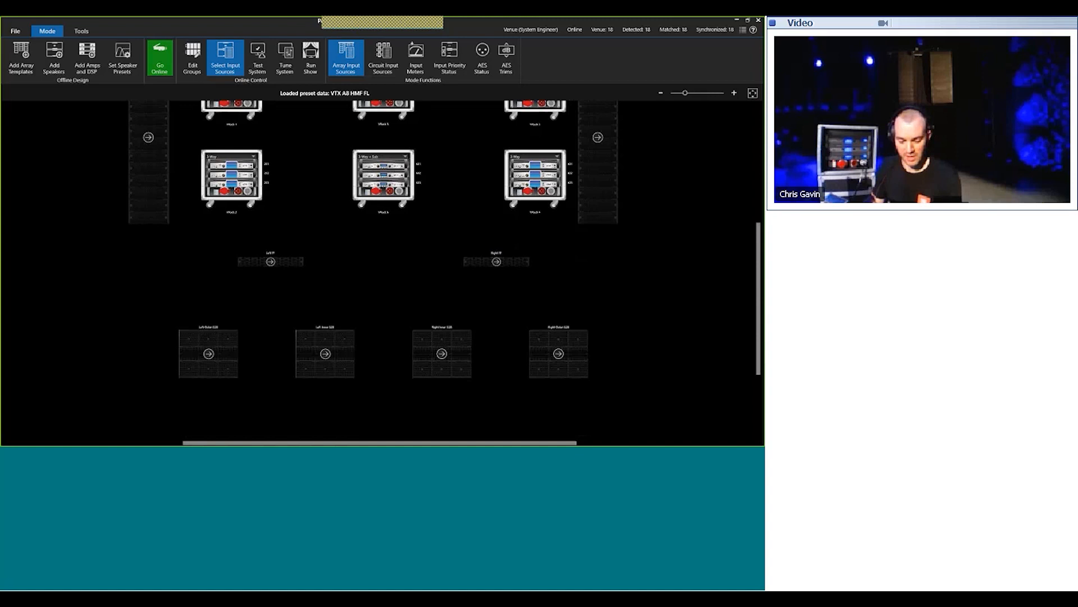
{"action": "left_click", "coordinate": [210, 354]}
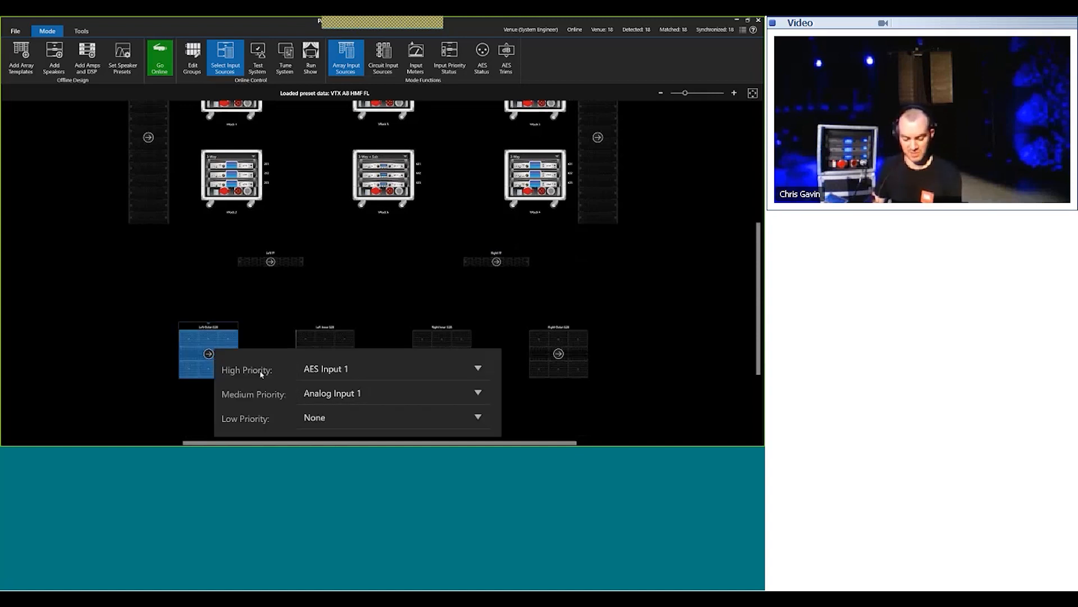
{"action": "left_click", "coordinate": [372, 375]}
{"action": "scroll", "coordinate": [373, 378], "scroll_direction": "up", "scroll_amount": 1}
{"action": "left_click", "coordinate": [404, 162]}
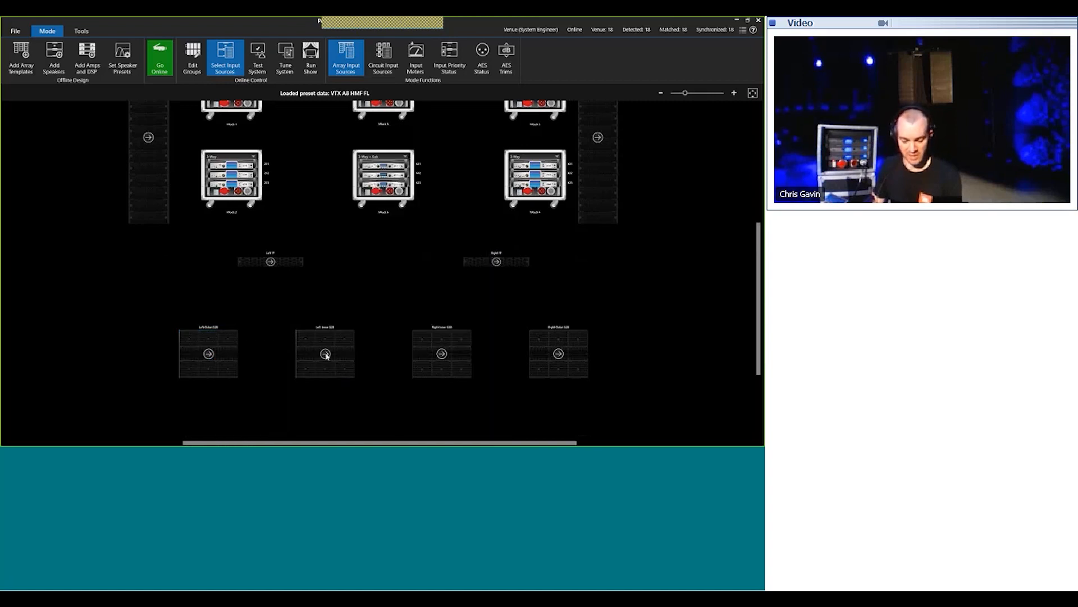
Step: Set the left inner G28 subwoofer array's high-priority input to Analog Input 1
{"action": "left_click", "coordinate": [325, 353]}
{"action": "left_click", "coordinate": [222, 376]}
{"action": "scroll", "coordinate": [221, 196], "scroll_direction": "up", "scroll_amount": 1}
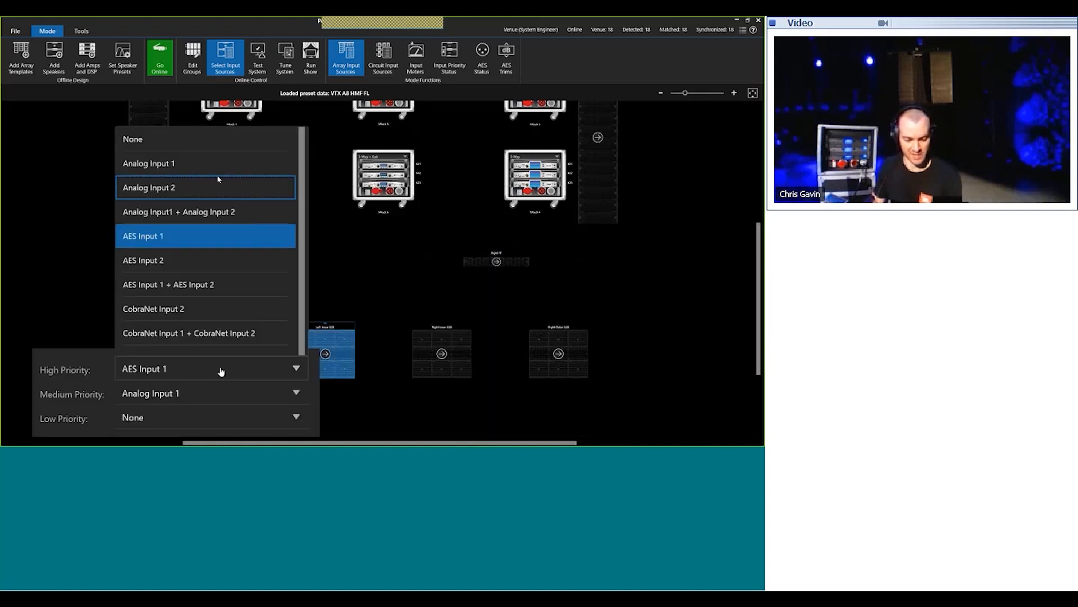
{"action": "left_click", "coordinate": [191, 162]}
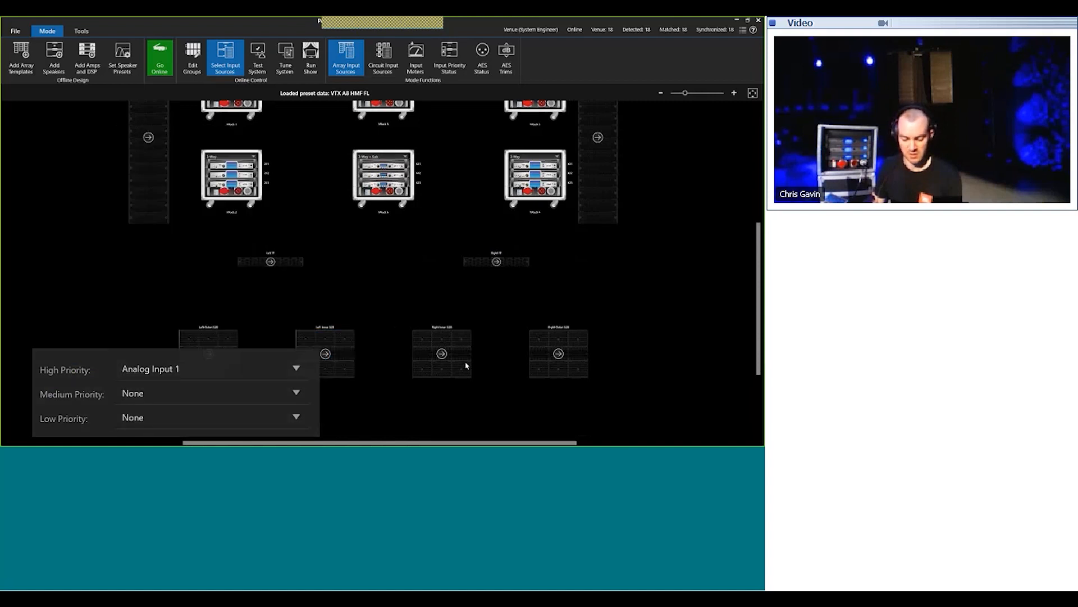
Step: Set the right inner G28 subwoofer array's high-priority input to Analog Input 1
{"action": "left_click", "coordinate": [452, 356]}
{"action": "left_click", "coordinate": [604, 287]}
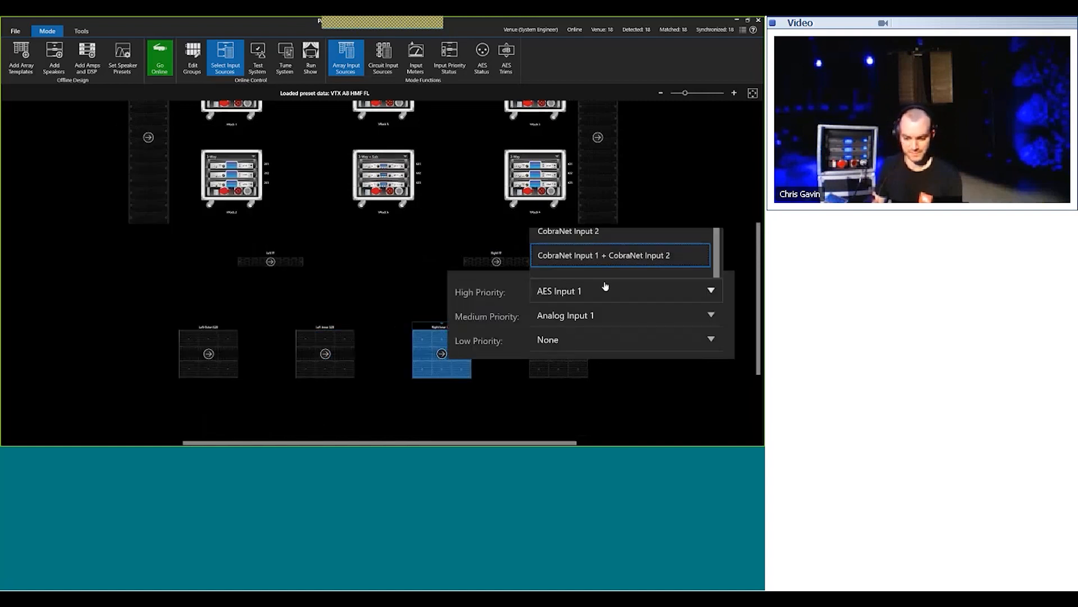
{"action": "left_click", "coordinate": [568, 86]}
{"action": "left_click", "coordinate": [644, 385]}
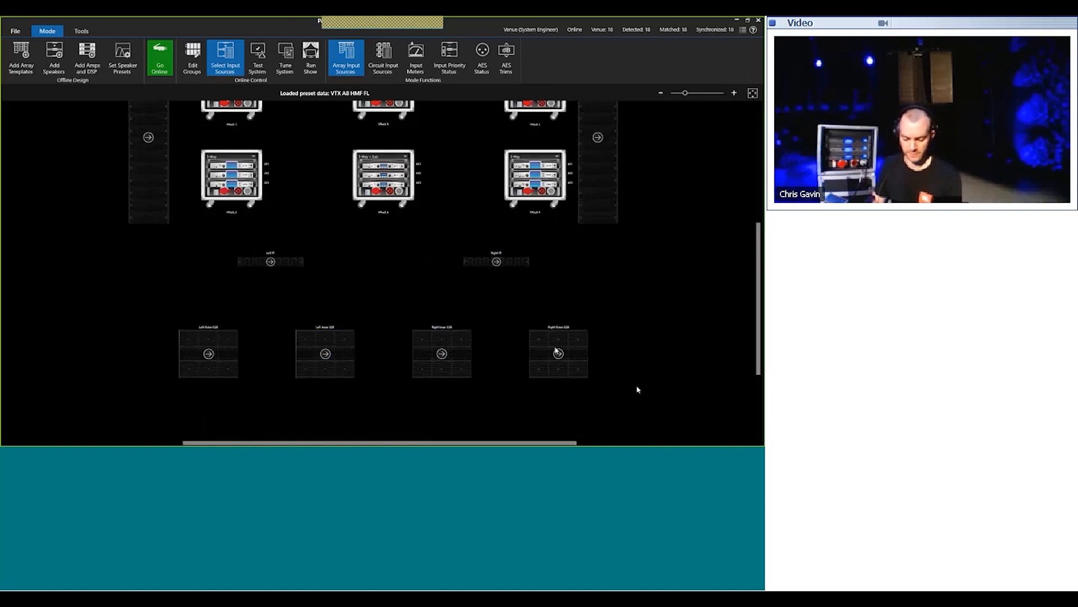
Step: Set the right outer G28 subwoofer array's high-priority input to Analog Input 1
{"action": "left_click", "coordinate": [562, 365]}
{"action": "left_click", "coordinate": [458, 292]}
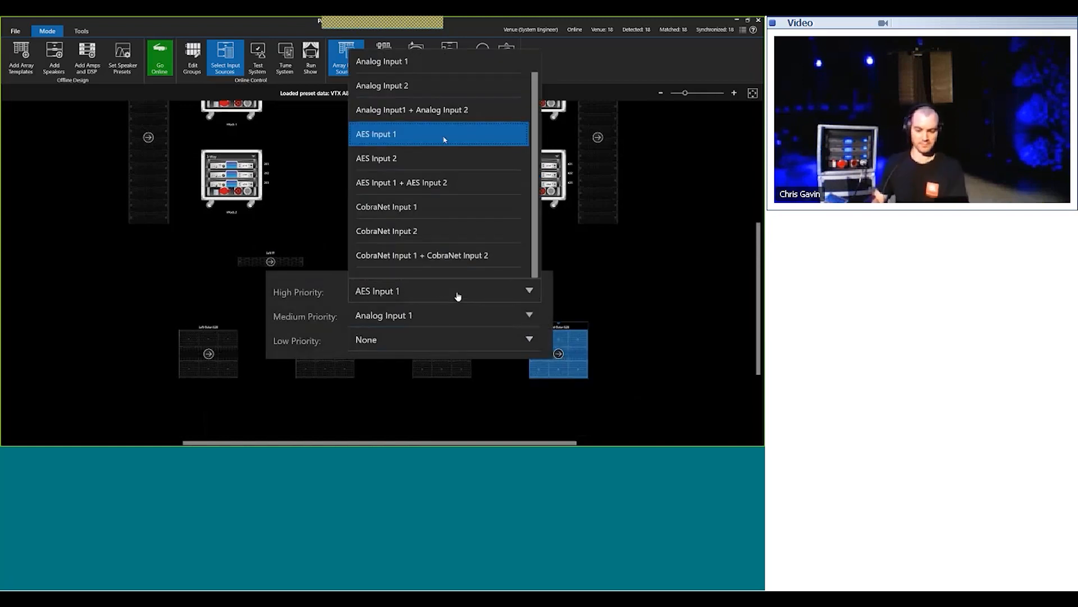
{"action": "left_click", "coordinate": [426, 62]}
{"action": "left_click", "coordinate": [620, 319]}
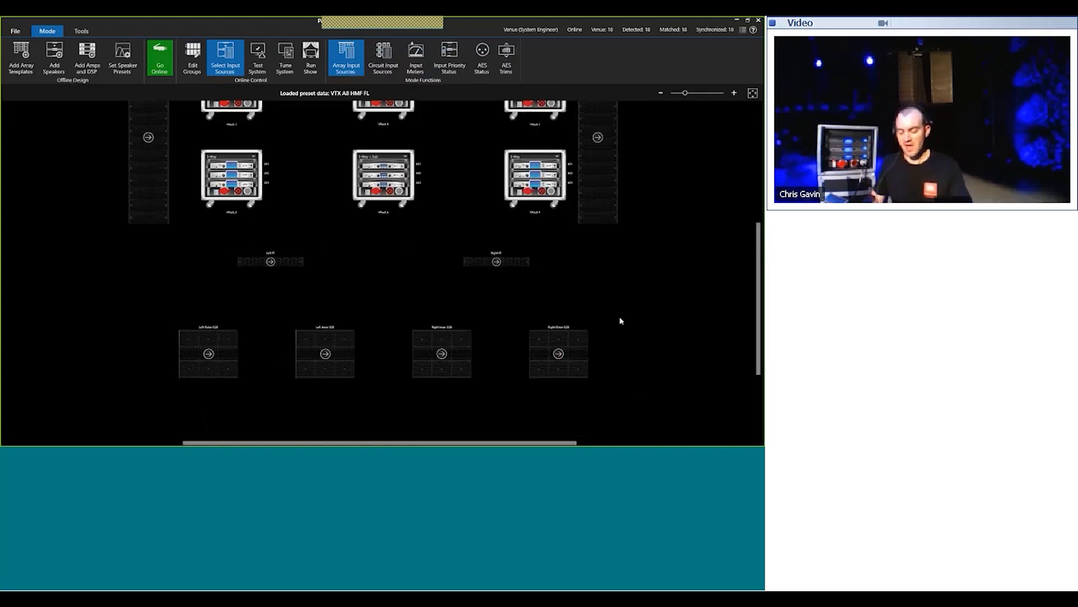
Step: Switch to system testing with the mute matrix and focus on the left A12 array
{"action": "scroll", "coordinate": [624, 312], "scroll_direction": "up", "scroll_amount": 2}
{"action": "scroll", "coordinate": [625, 307], "scroll_direction": "down", "scroll_amount": 1}
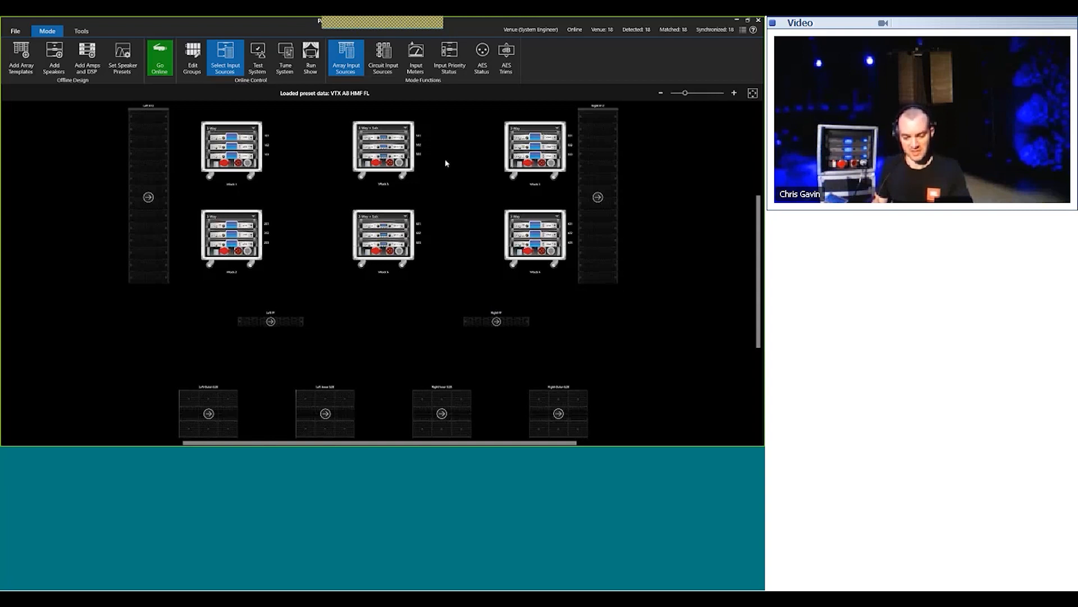
{"action": "left_click", "coordinate": [259, 63]}
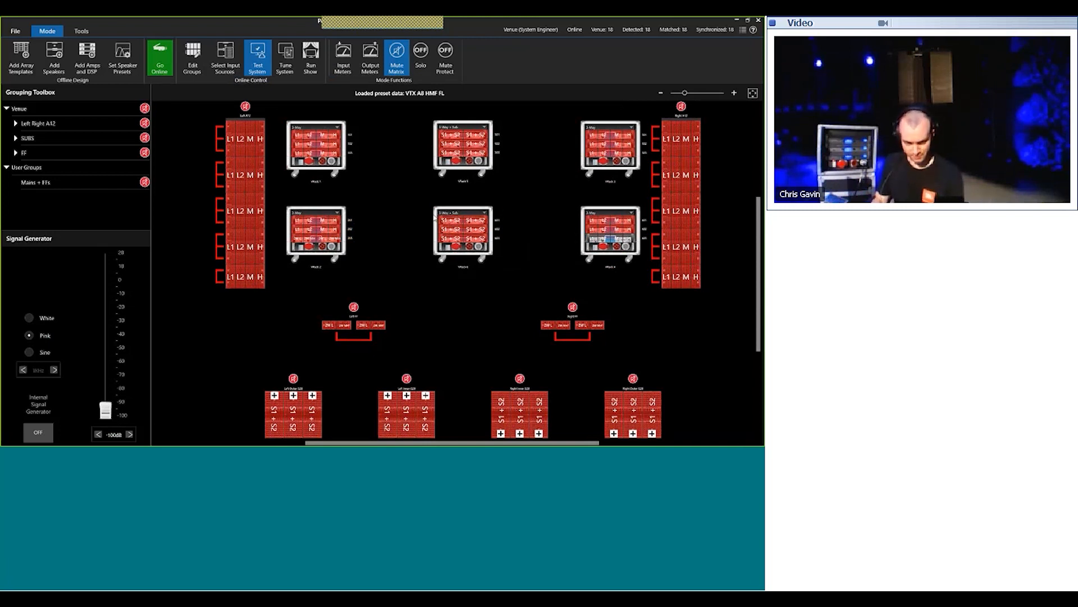
{"action": "double_click", "coordinate": [231, 124]}
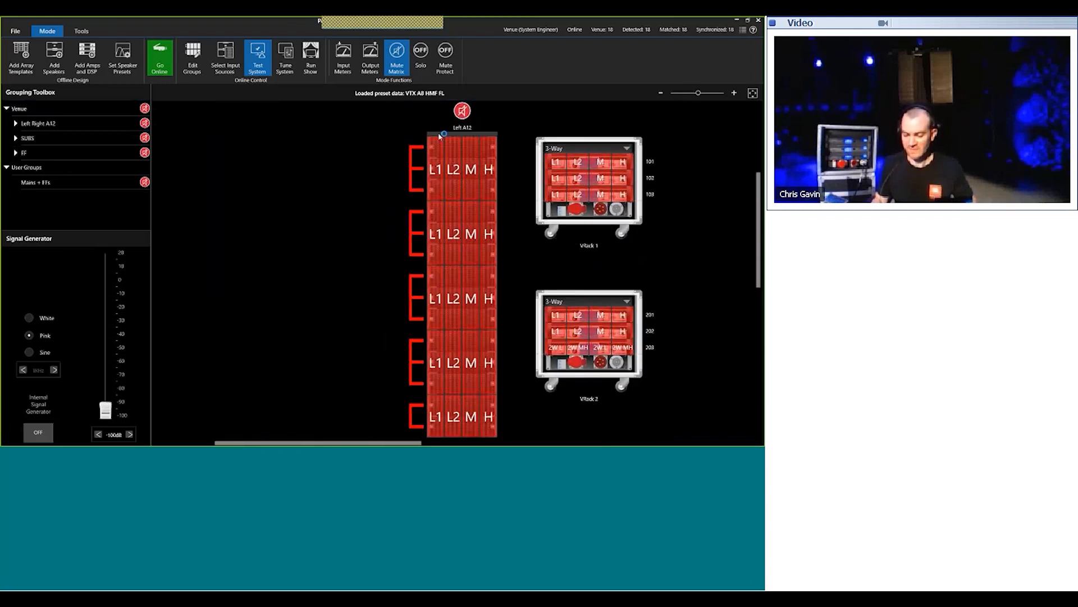
Step: Unmute and re-mute the L1, L2 and M bands of the left A12 array's uppermost circuit one by one
{"action": "left_click", "coordinate": [436, 180]}
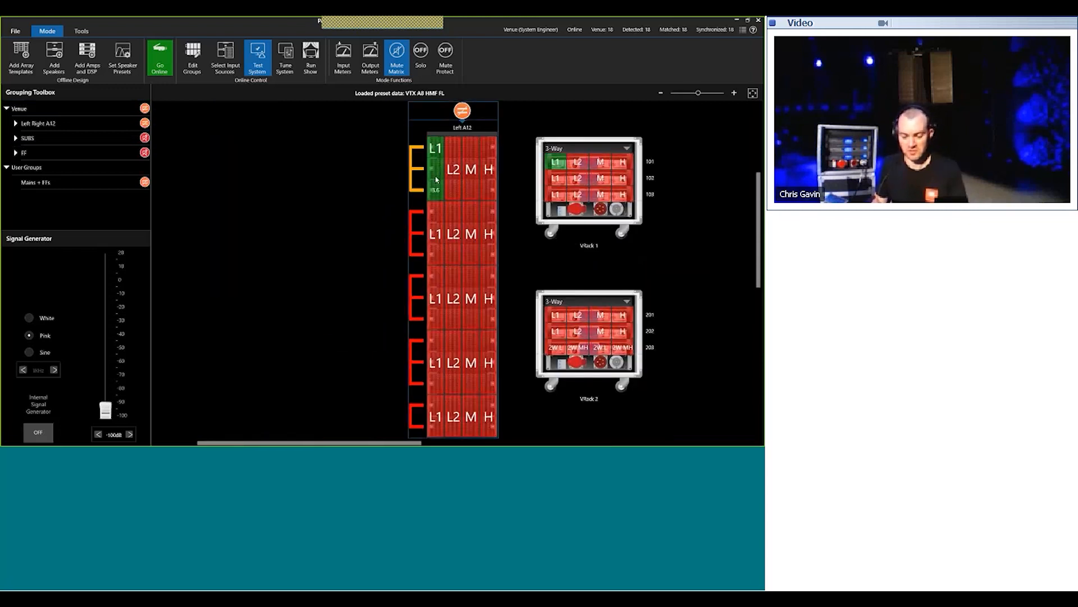
{"action": "left_click", "coordinate": [436, 180]}
{"action": "left_click", "coordinate": [454, 179]}
{"action": "left_click", "coordinate": [454, 180]}
{"action": "left_click", "coordinate": [469, 180]}
{"action": "left_click", "coordinate": [471, 180]}
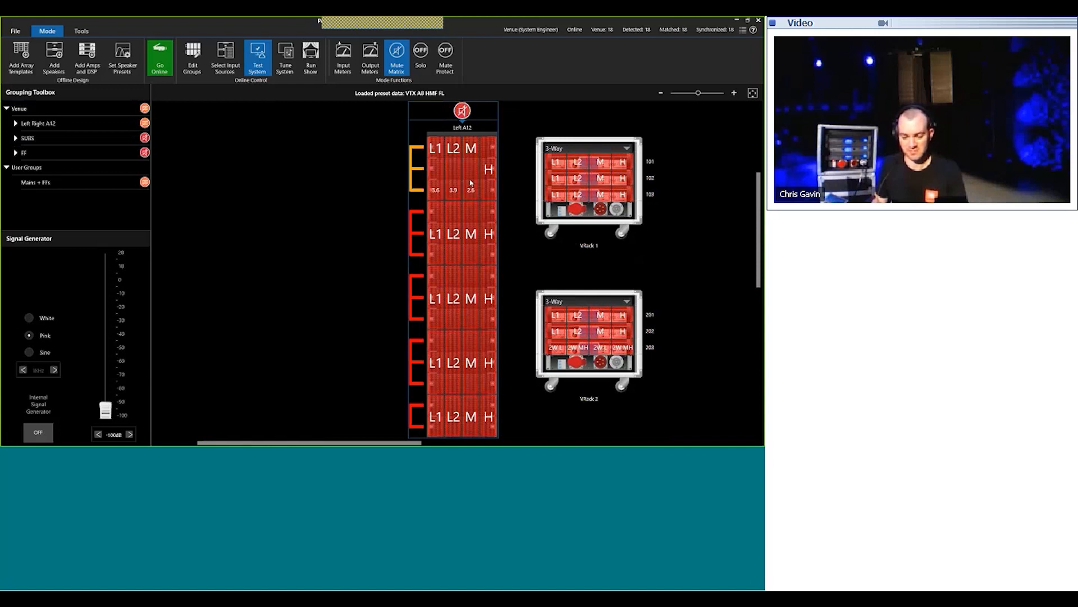
{"action": "left_click", "coordinate": [471, 180]}
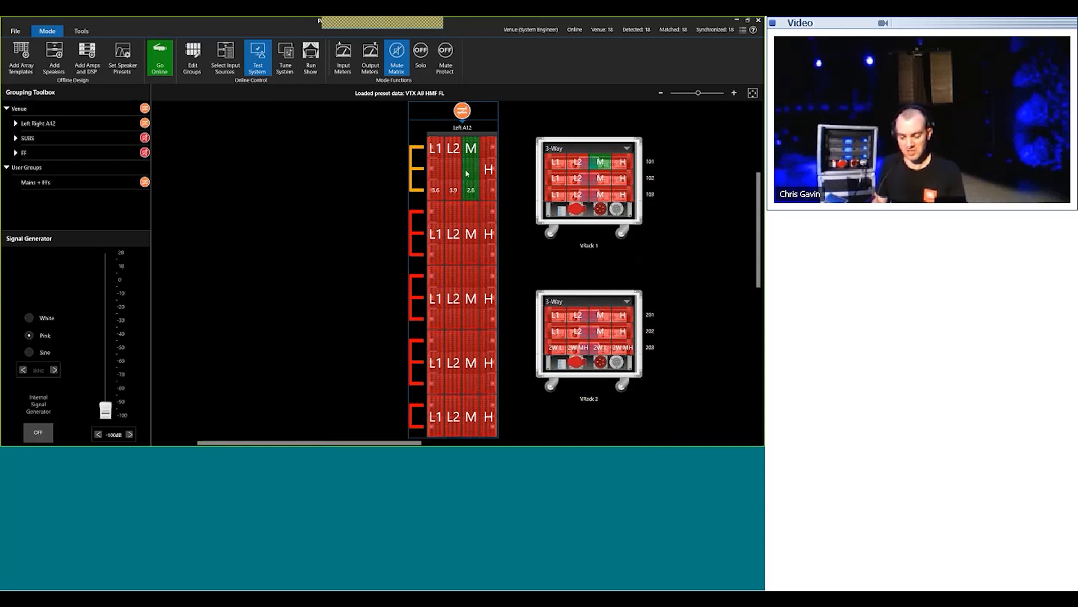
{"action": "left_click", "coordinate": [467, 175]}
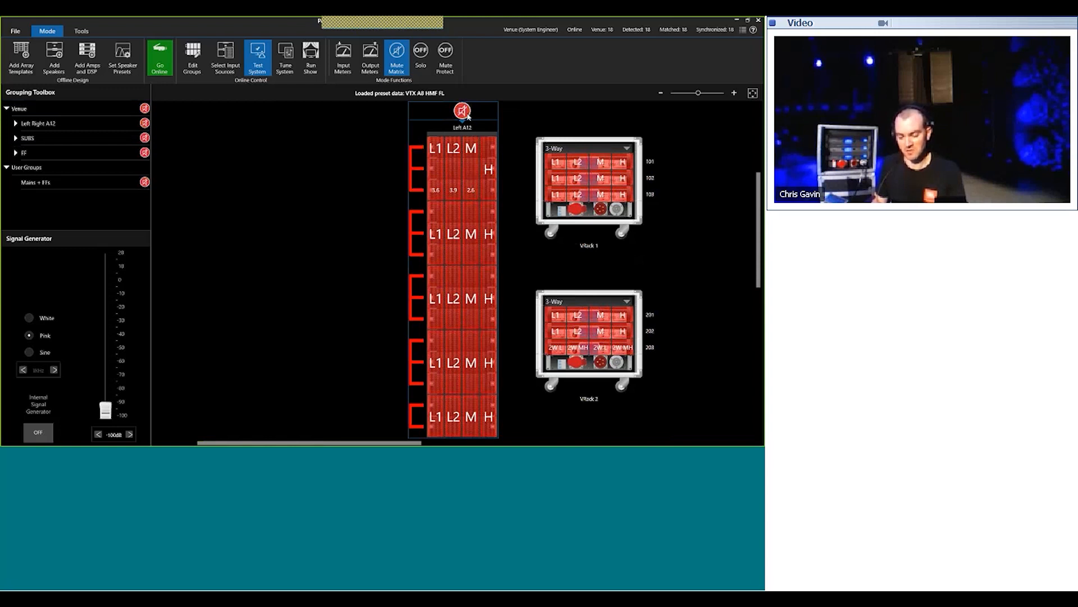
Step: Mute the left A12 array, and unmute and re-mute its uppermost circuit by individual bands and as a whole
{"action": "left_click", "coordinate": [464, 112]}
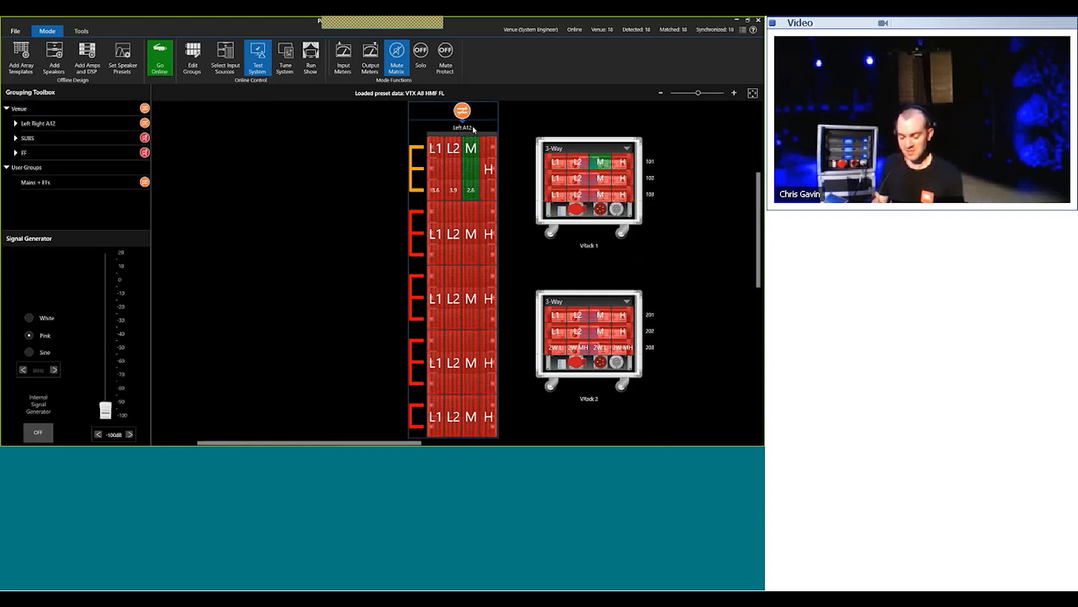
{"action": "left_click", "coordinate": [464, 111]}
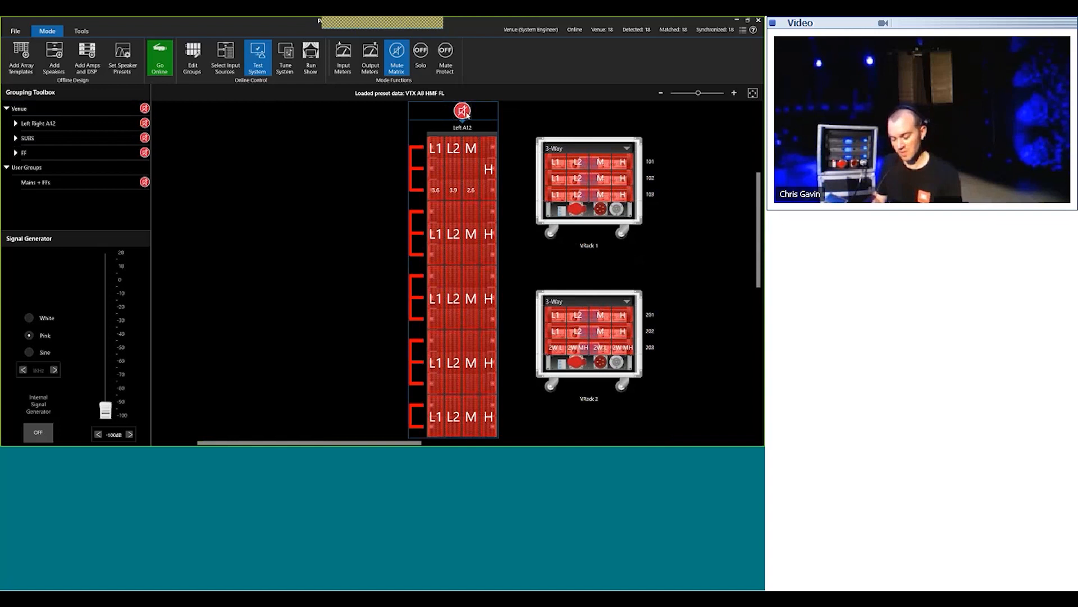
{"action": "left_click", "coordinate": [441, 172]}
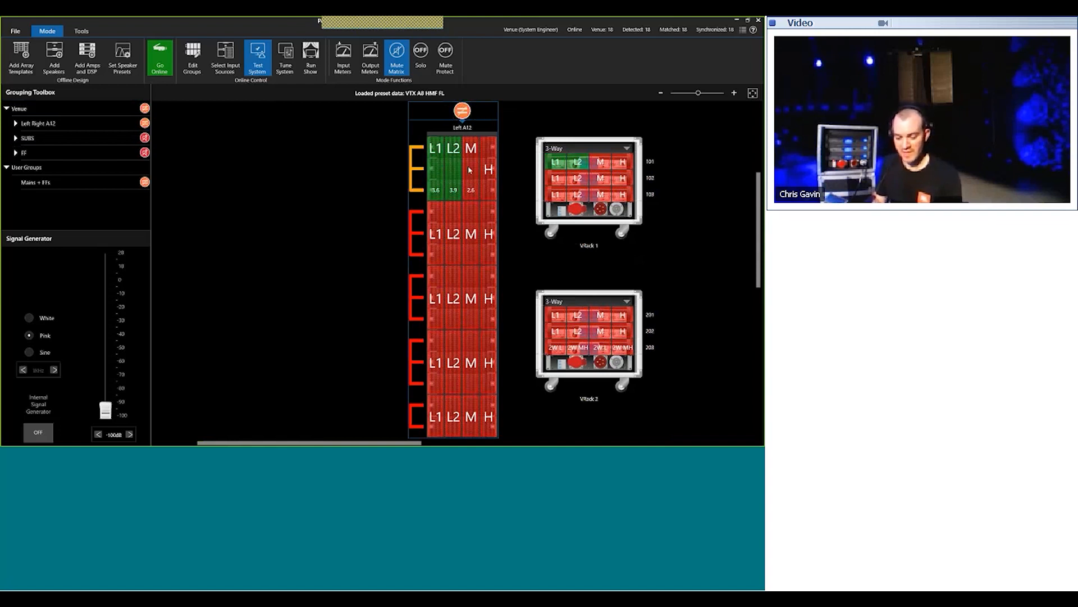
{"action": "left_click", "coordinate": [420, 172]}
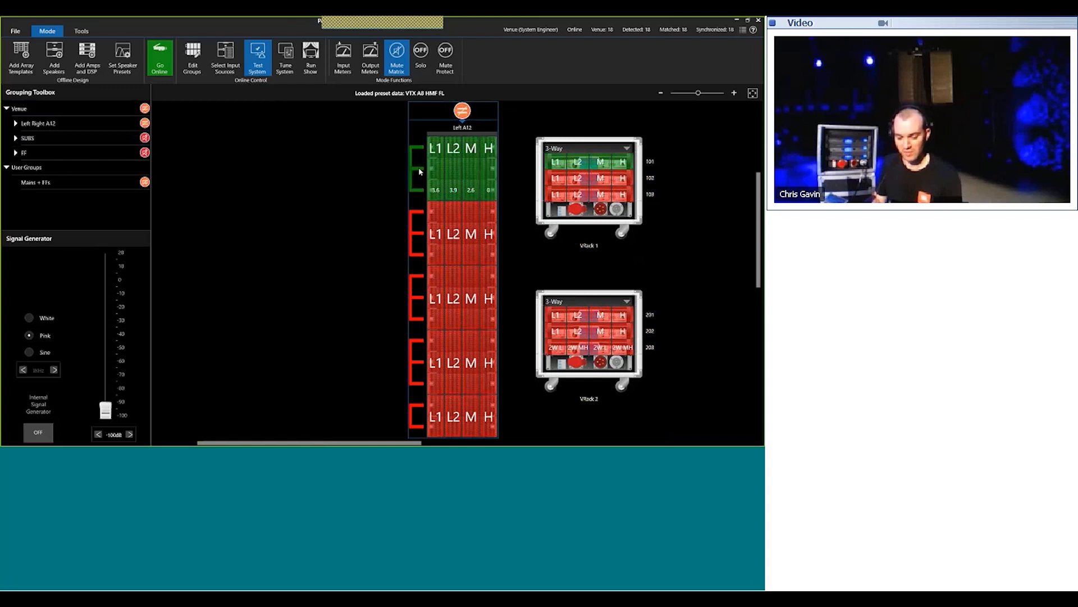
{"action": "left_click", "coordinate": [420, 171]}
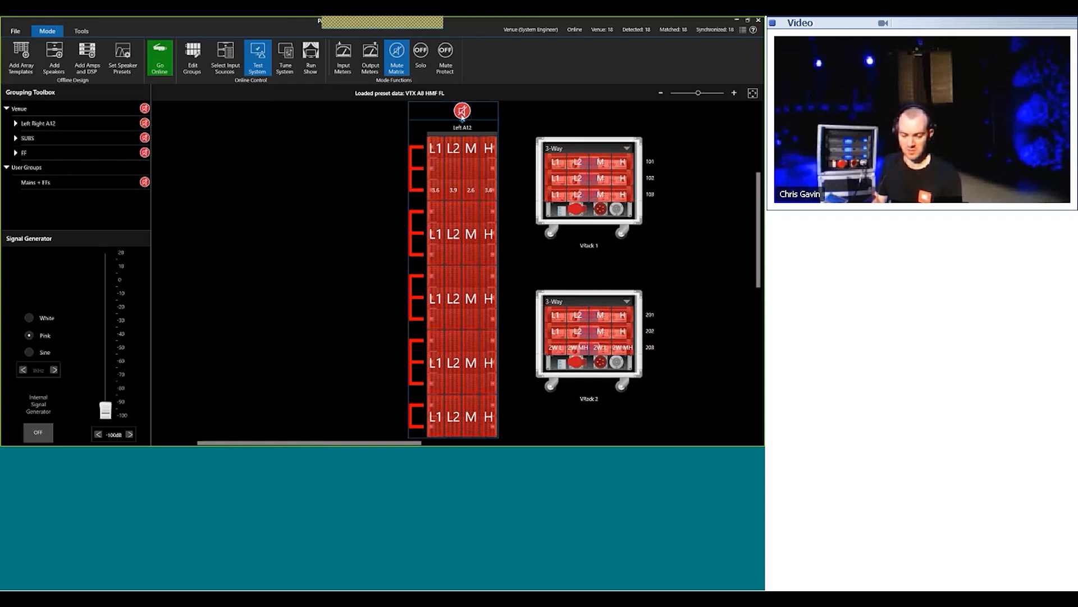
Step: Unmute and re-mute the entire left A12 array at once
{"action": "left_click", "coordinate": [462, 111]}
{"action": "left_click", "coordinate": [462, 110]}
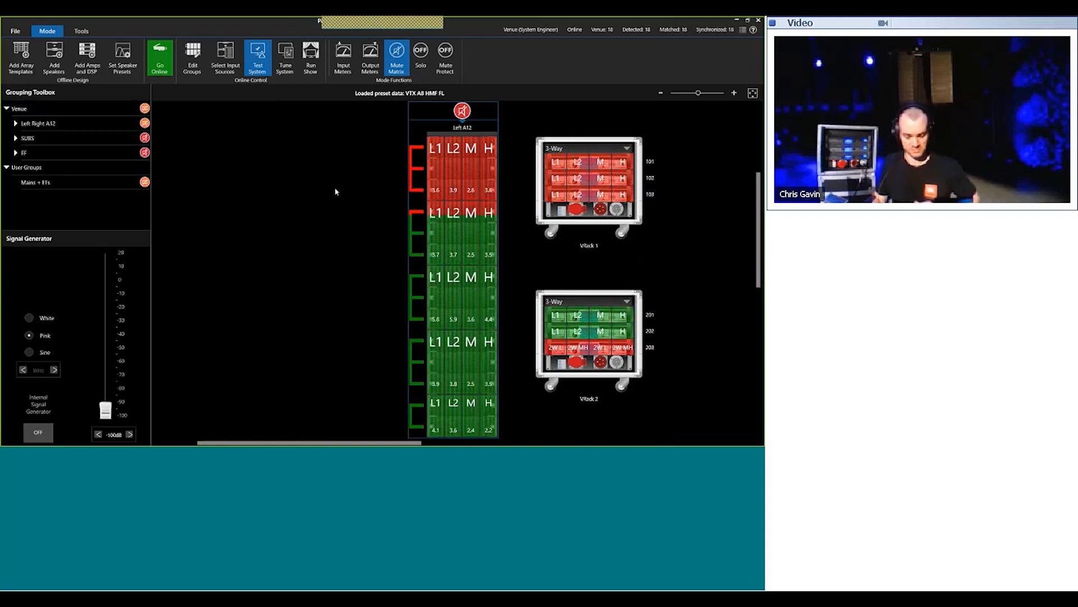
{"action": "left_click", "coordinate": [334, 191]}
Step: Unmute and re-mute the Left Right A12, SUBS and FF groups one after another
{"action": "scroll", "coordinate": [335, 191], "scroll_direction": "down", "scroll_amount": 5}
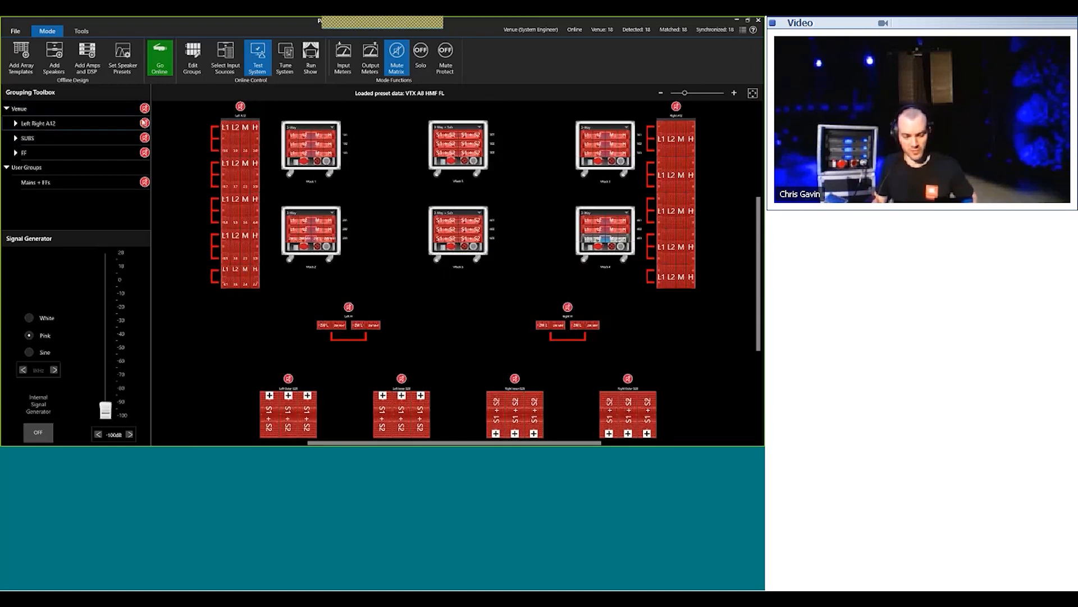
{"action": "left_click", "coordinate": [144, 123]}
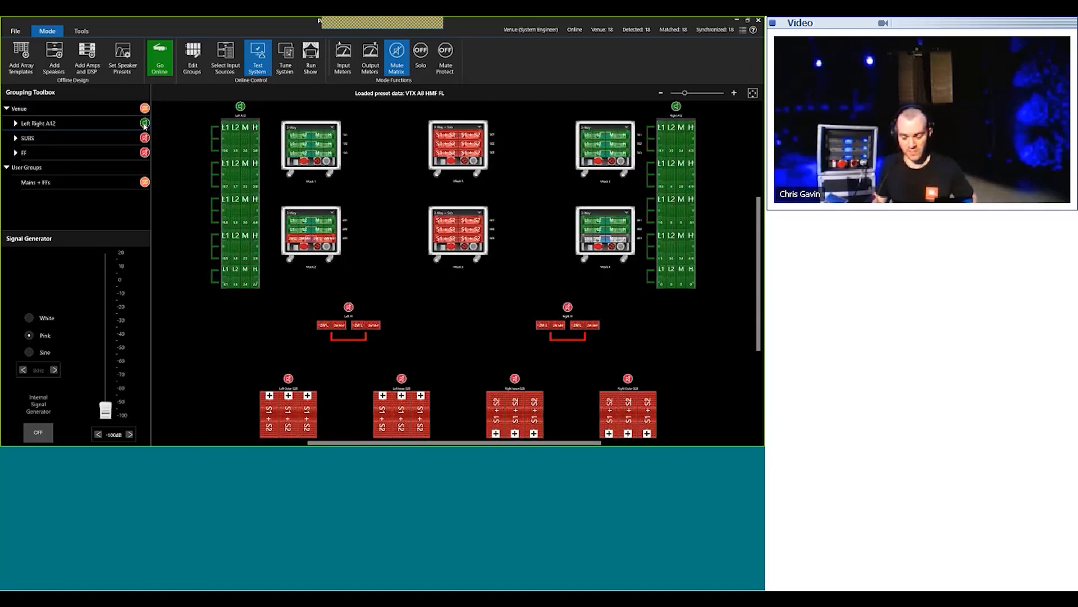
{"action": "left_click", "coordinate": [144, 123]}
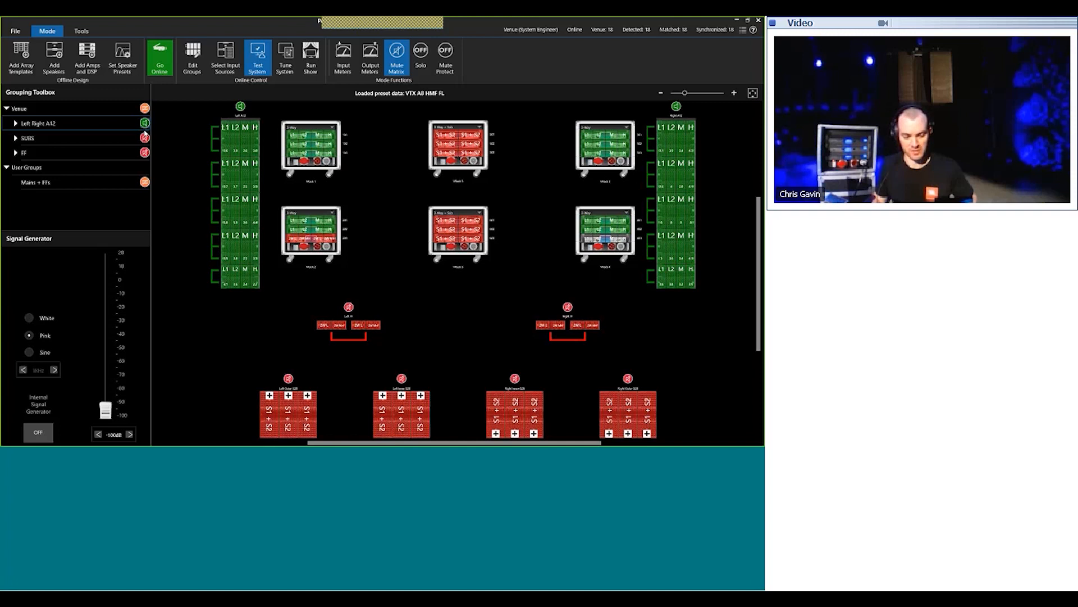
{"action": "left_click", "coordinate": [144, 138]}
{"action": "left_click", "coordinate": [144, 138]}
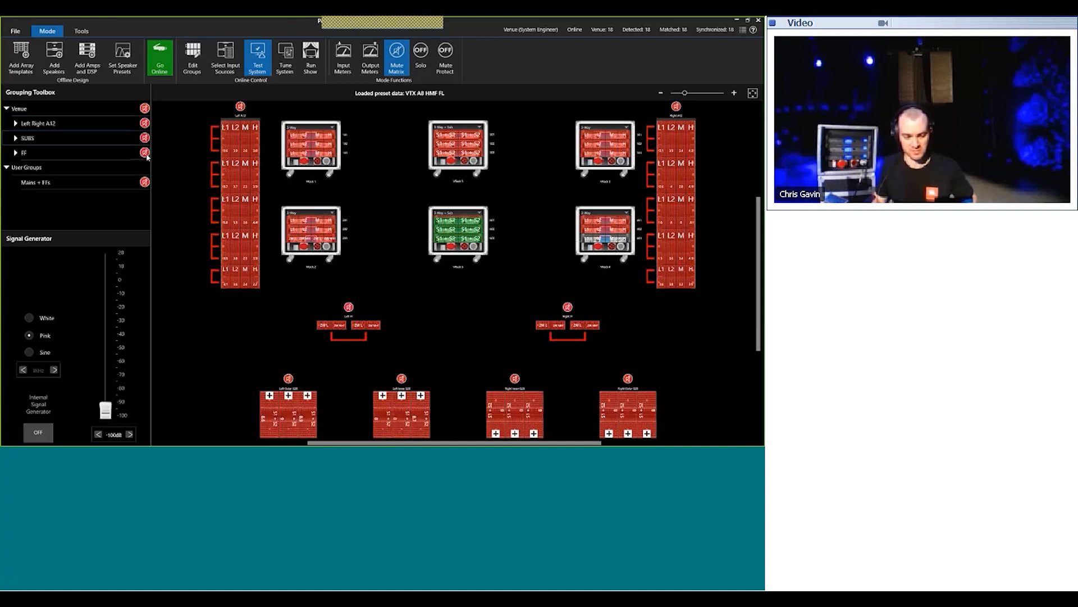
{"action": "left_click", "coordinate": [145, 152]}
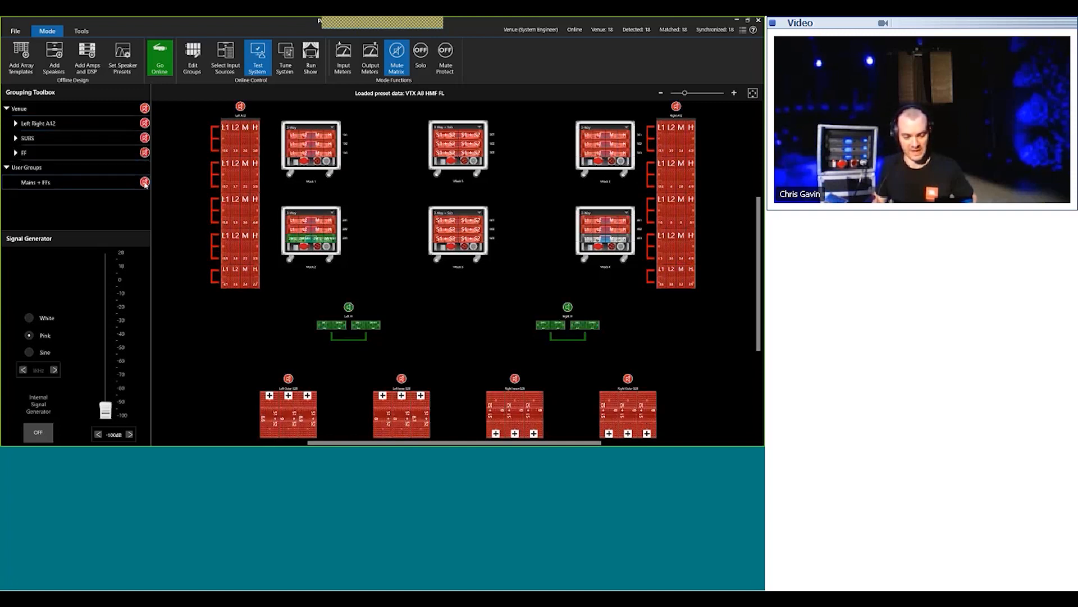
Step: Unmute and re-mute the Mains + FFs user group, and toggle the mute of the whole venue
{"action": "left_click", "coordinate": [145, 182]}
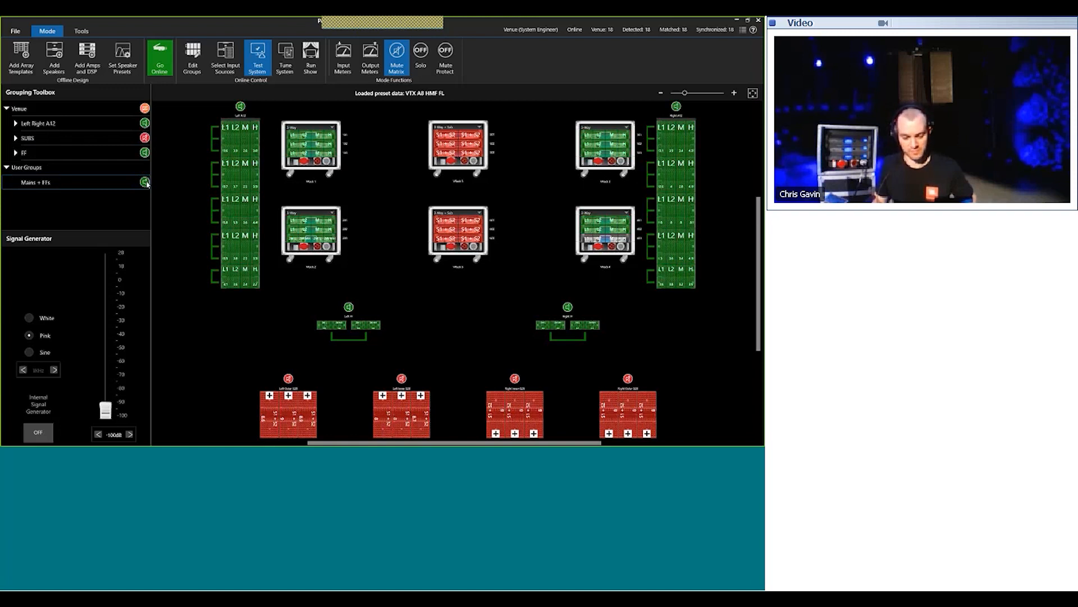
{"action": "left_click", "coordinate": [146, 183]}
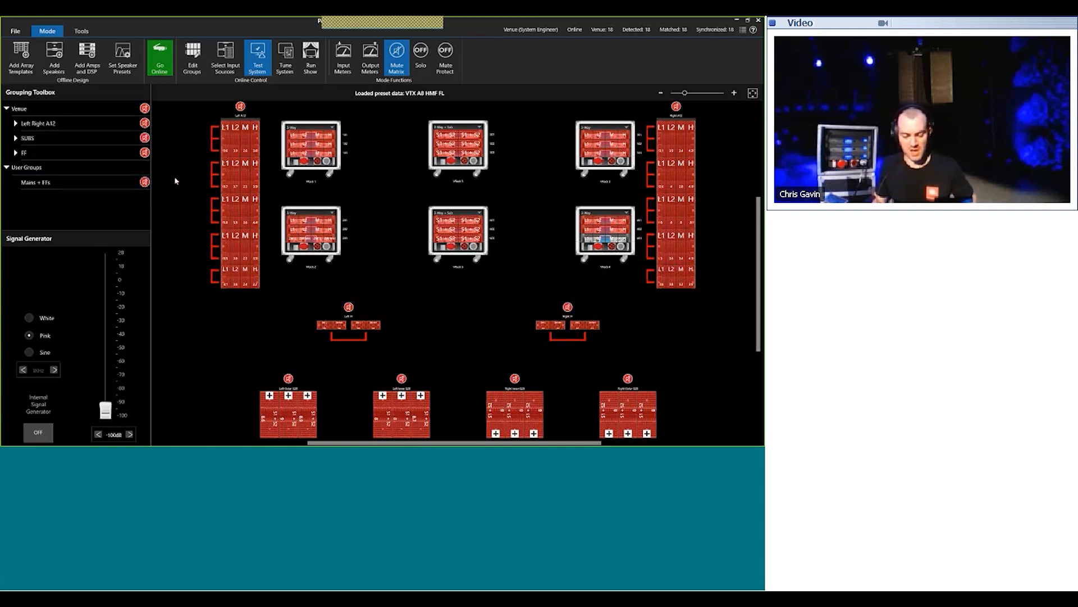
{"action": "left_click", "coordinate": [145, 182]}
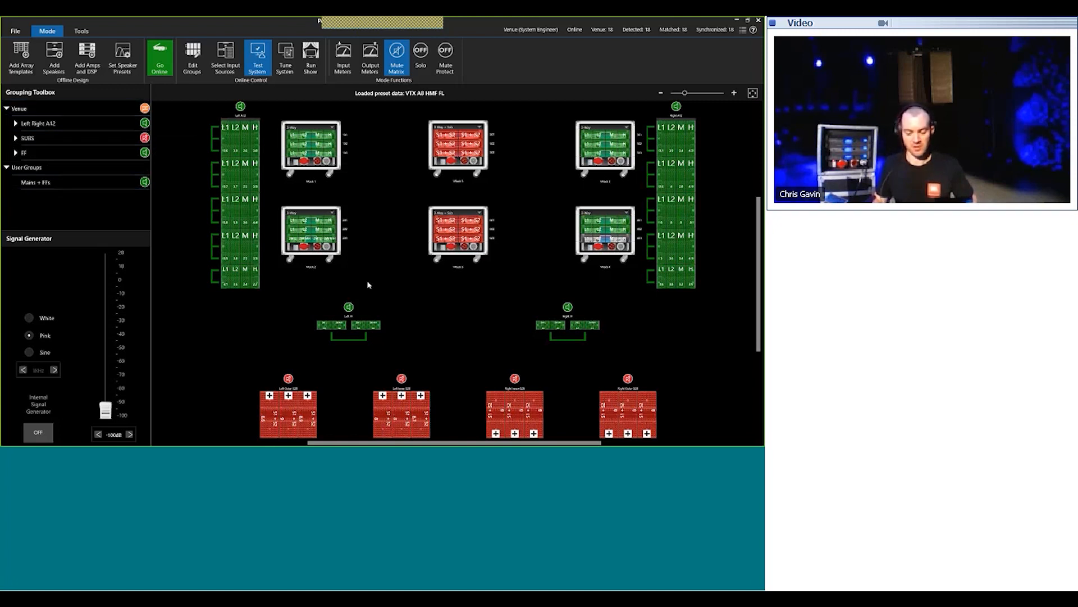
{"action": "left_click", "coordinate": [146, 183]}
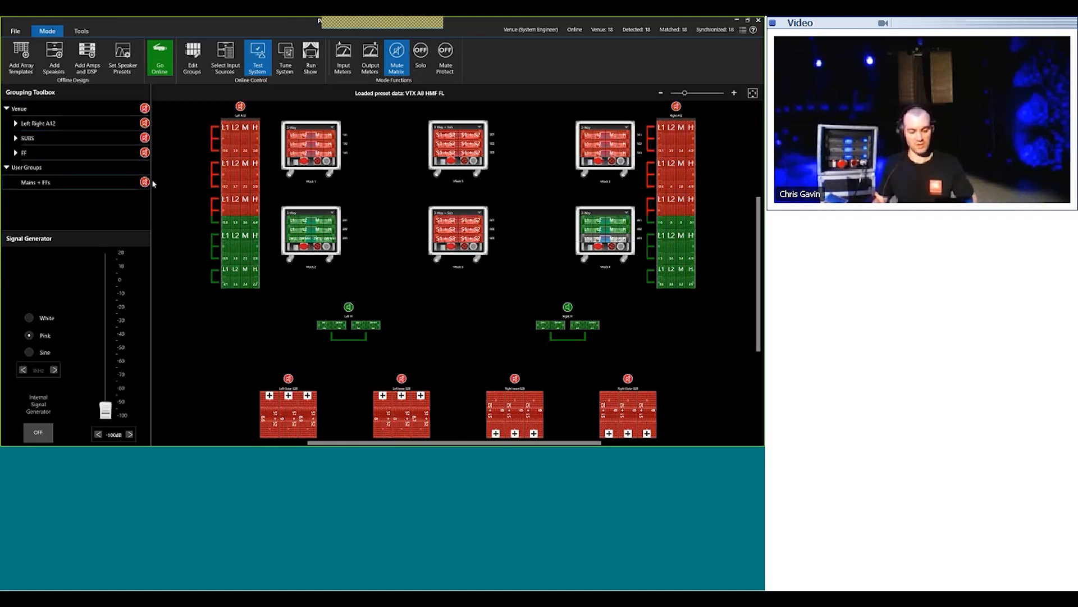
{"action": "left_click", "coordinate": [145, 109]}
{"action": "left_click", "coordinate": [145, 109]}
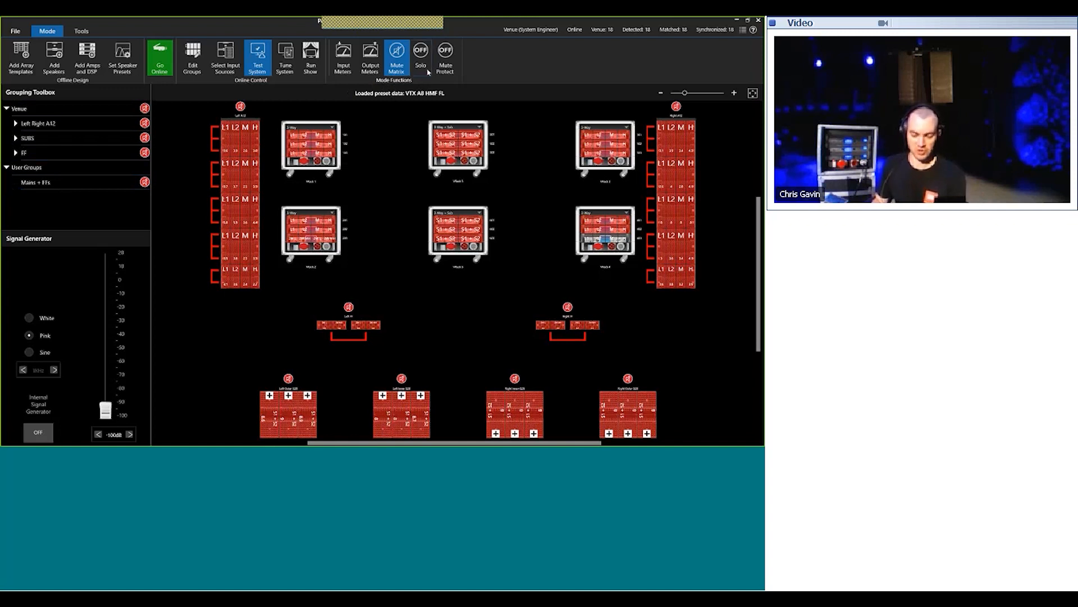
Step: Enable Solo, solo individual bands in the two uppermost left A12 circuits ending with the top H band, and disable Solo
{"action": "left_click", "coordinate": [428, 71]}
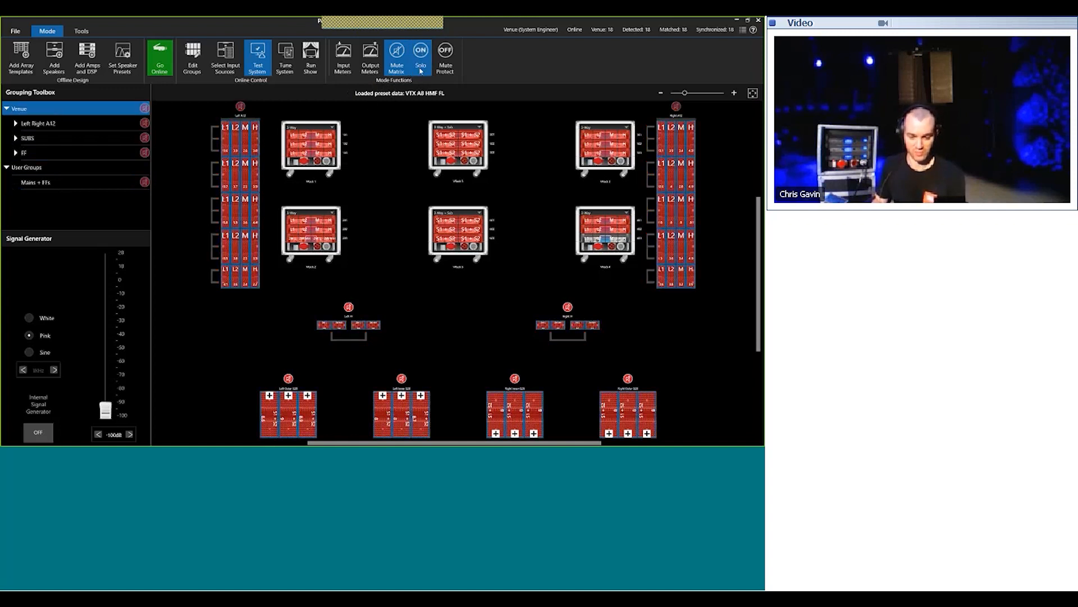
{"action": "left_click", "coordinate": [236, 144]}
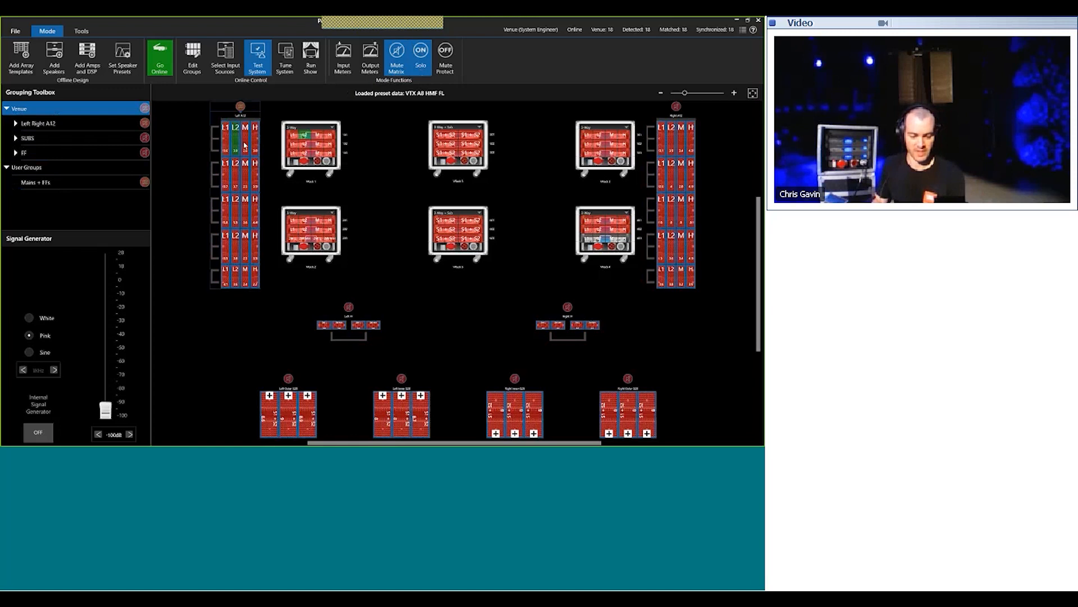
{"action": "left_click", "coordinate": [242, 174]}
{"action": "left_click", "coordinate": [225, 174]}
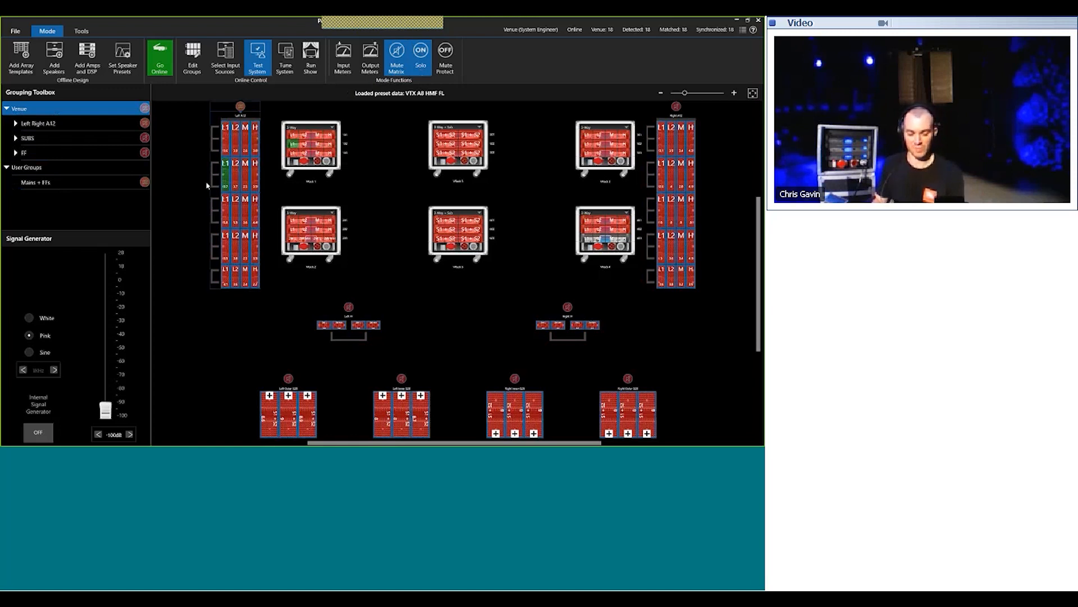
{"action": "left_click", "coordinate": [255, 144]}
{"action": "left_click", "coordinate": [418, 50]}
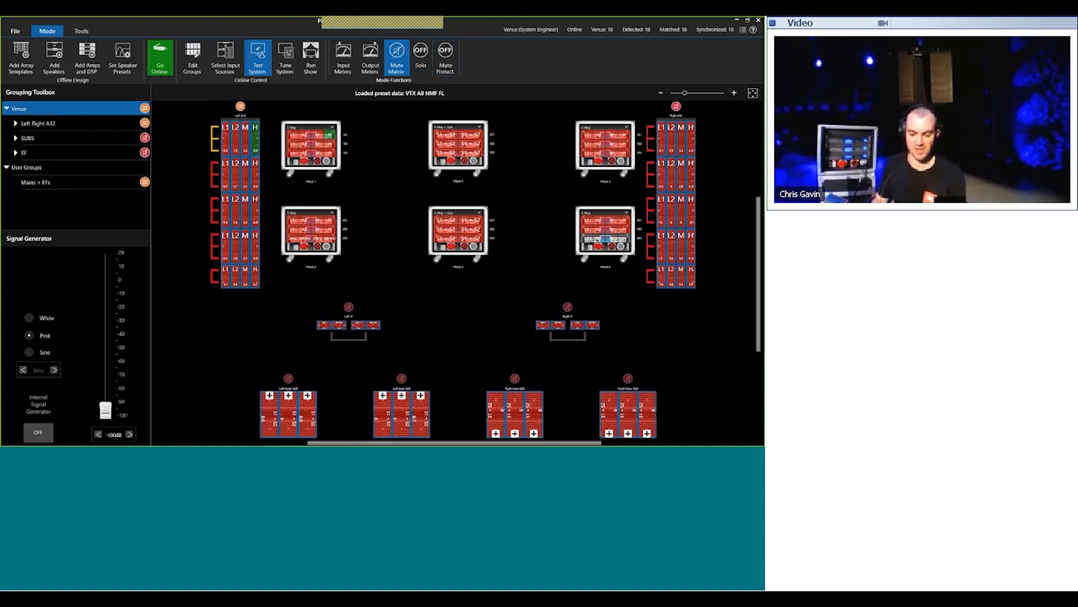
Step: Toggle Mute Protect on and off, and turn Solo back on for the system test
{"action": "left_click", "coordinate": [442, 66]}
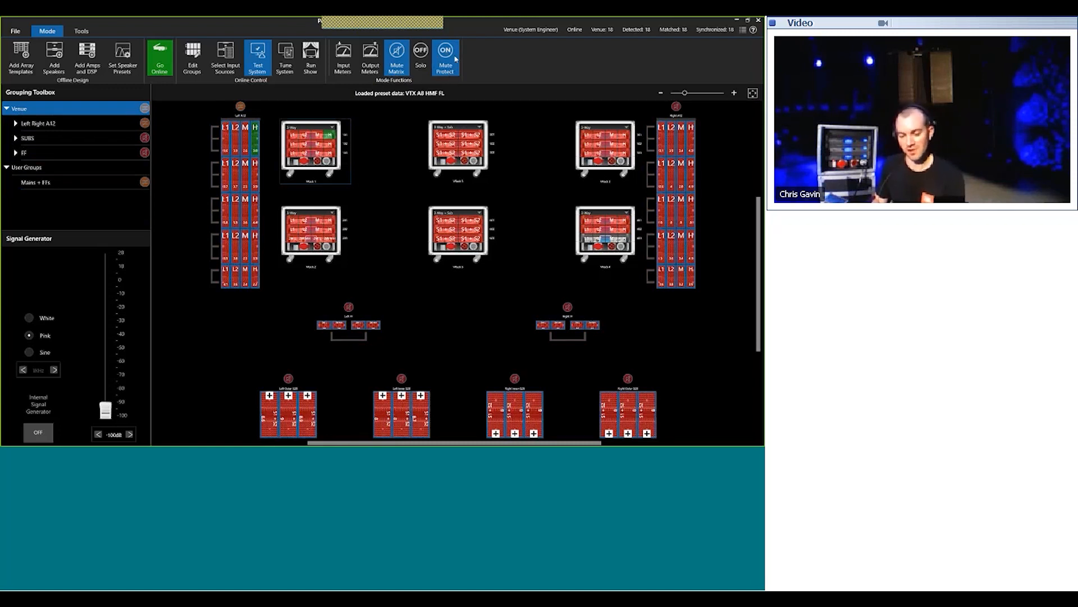
{"action": "left_click", "coordinate": [455, 58]}
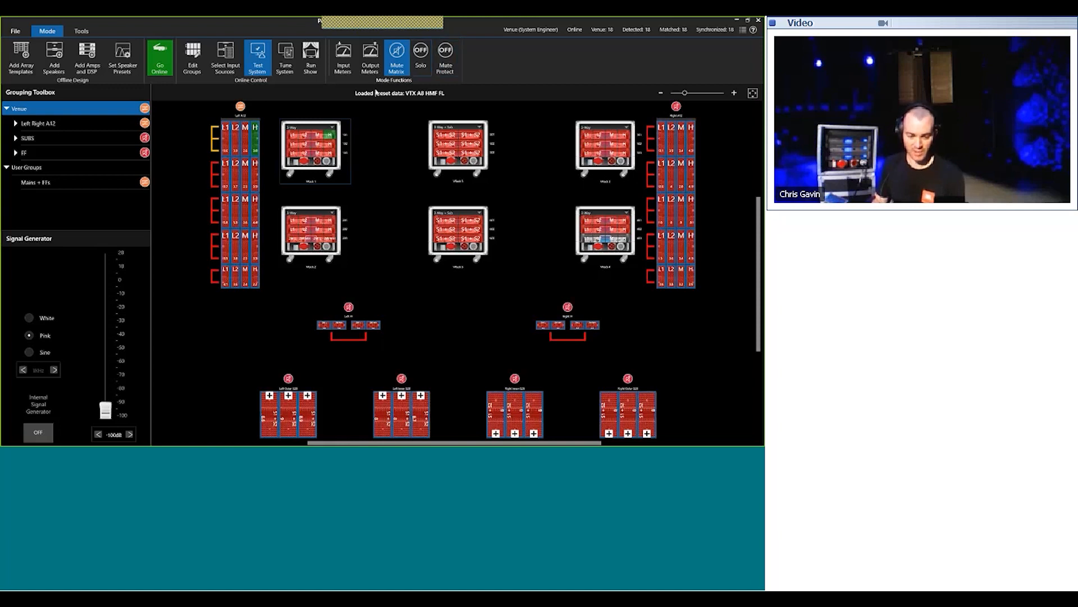
{"action": "left_click", "coordinate": [421, 56]}
{"action": "left_click", "coordinate": [357, 266]}
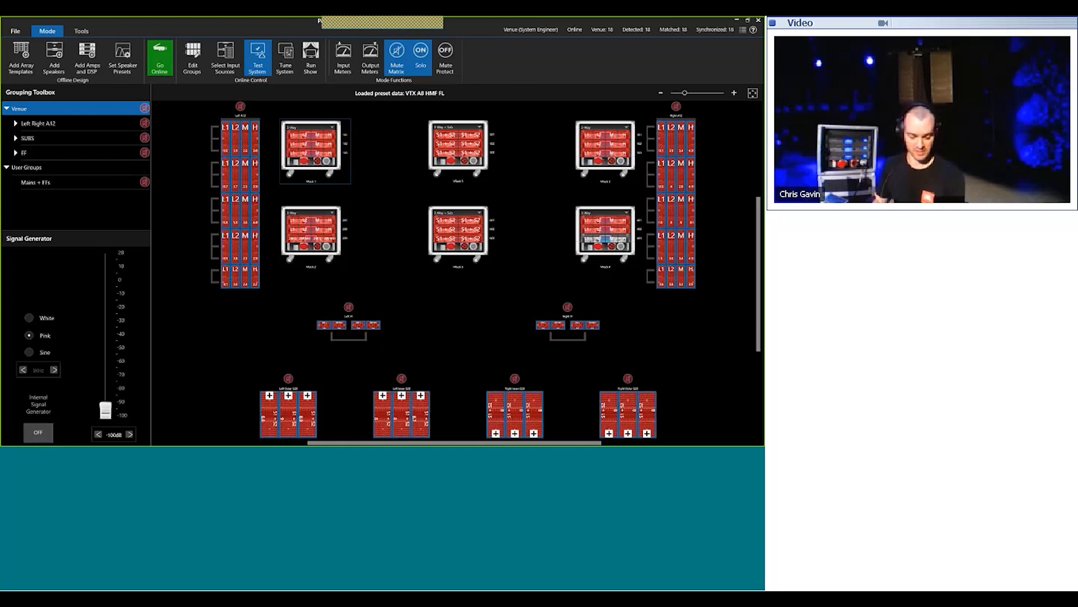
Step: Turn on the internal pink noise generator, solo the left A12's uppermost L1 band, and bring the generator level to about -12 dB
{"action": "left_click", "coordinate": [50, 432]}
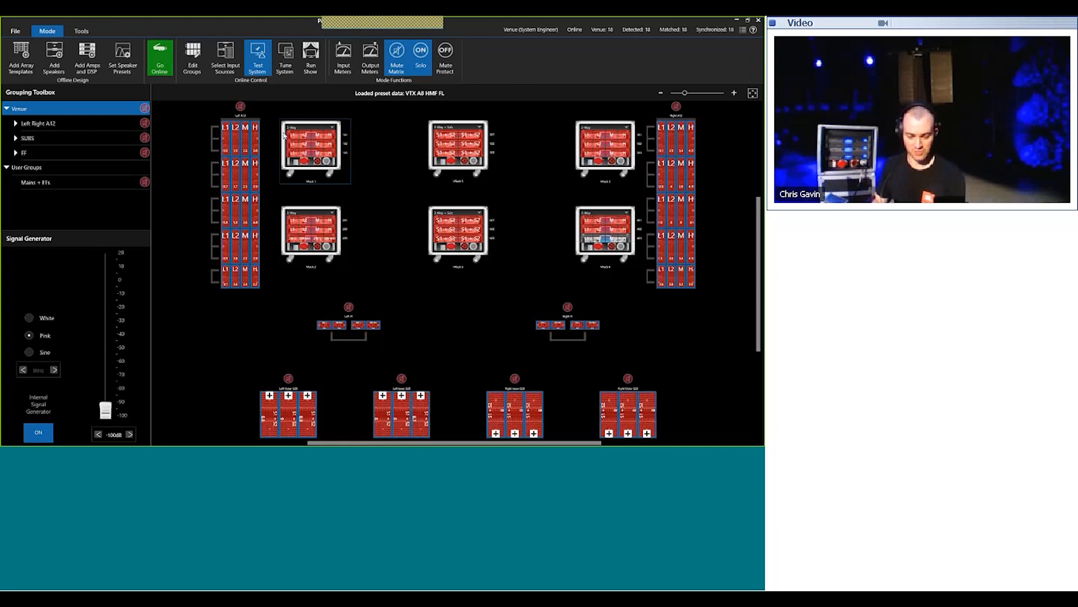
{"action": "left_click", "coordinate": [225, 141]}
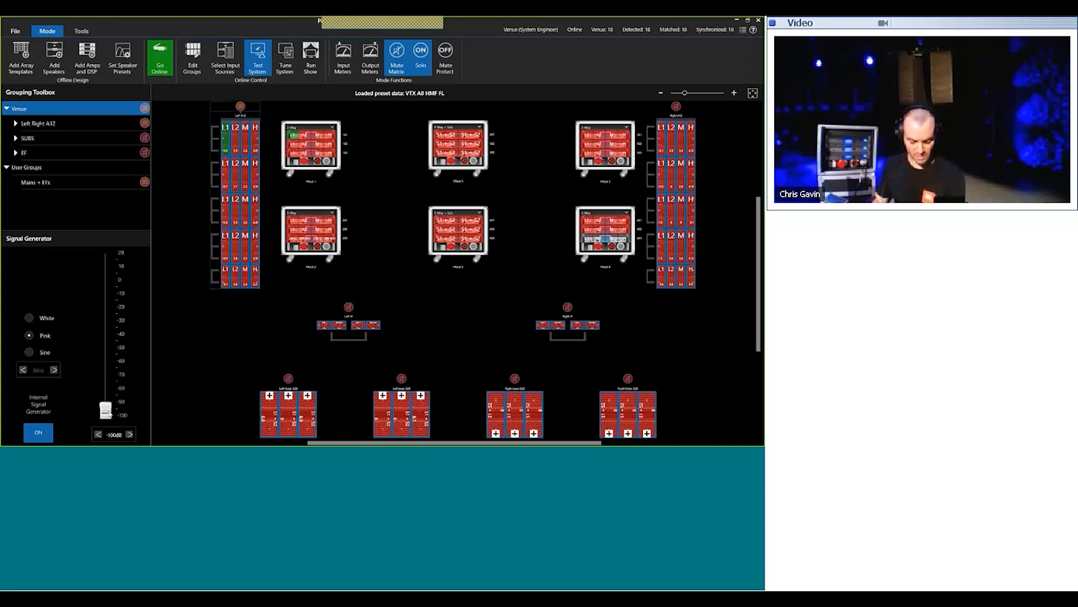
{"action": "left_click_drag", "start_coordinate": [109, 369], "coordinate": [107, 291]}
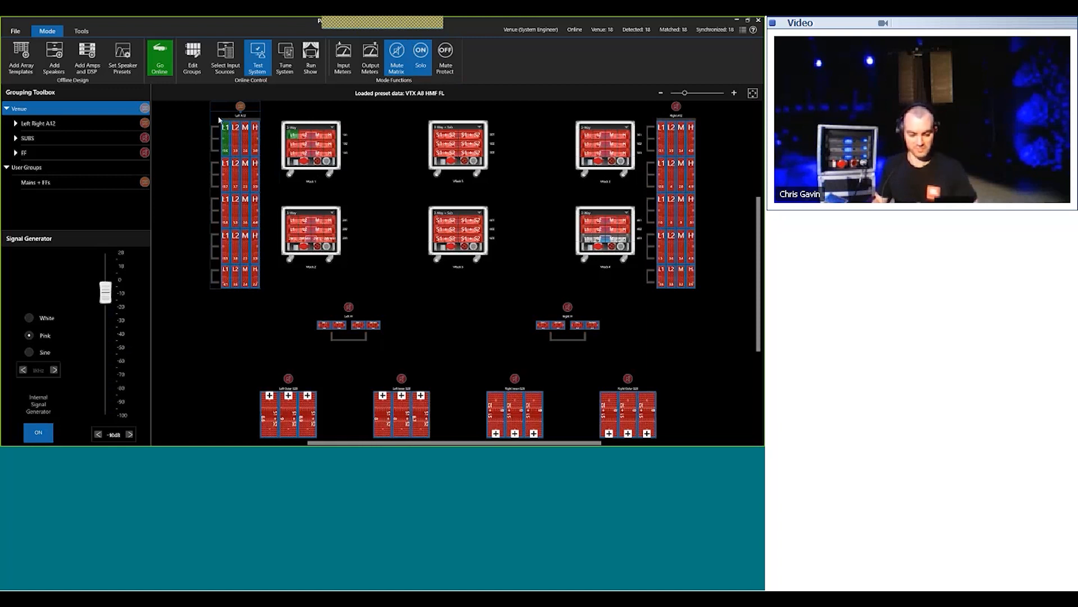
{"action": "scroll", "coordinate": [219, 116], "scroll_direction": "up", "scroll_amount": 4}
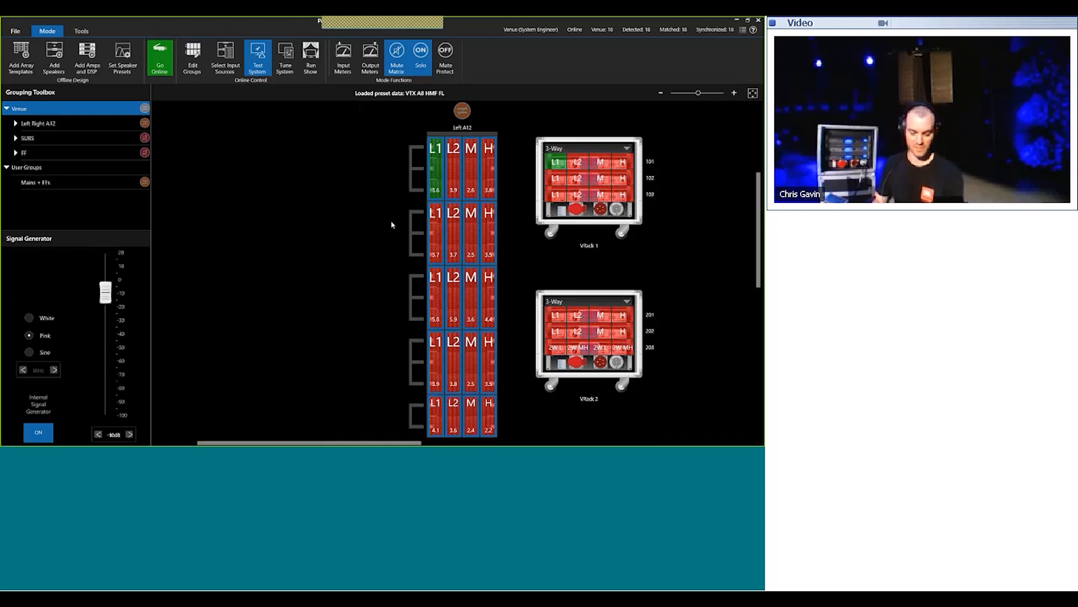
{"action": "left_click_drag", "start_coordinate": [105, 292], "coordinate": [106, 327]}
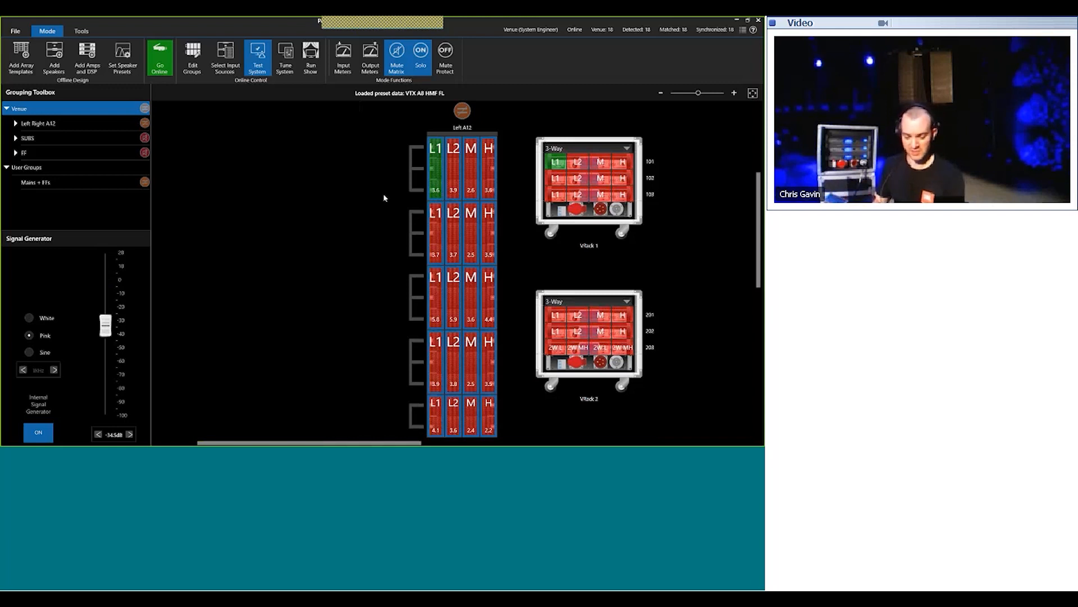
{"action": "left_click_drag", "start_coordinate": [105, 325], "coordinate": [103, 302]}
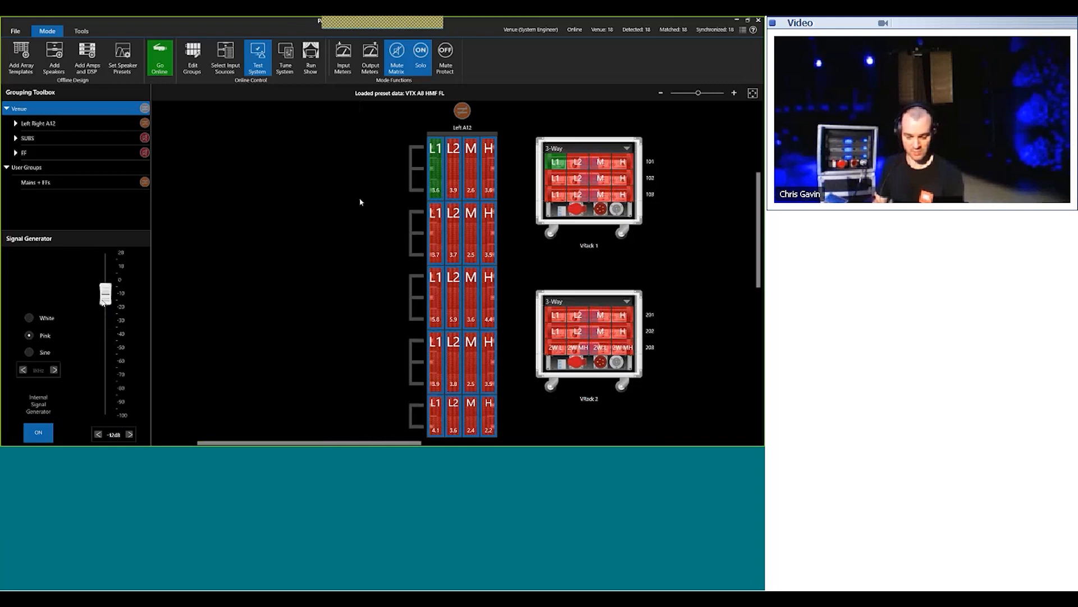
Step: Solo the bands of the left A12's three upper circuits one after another under pink noise, and mute the last one
{"action": "left_click", "coordinate": [454, 175]}
{"action": "left_click", "coordinate": [471, 177]}
{"action": "left_click", "coordinate": [488, 185]}
{"action": "left_click", "coordinate": [488, 233]}
{"action": "left_click", "coordinate": [473, 238]}
{"action": "left_click", "coordinate": [440, 239]}
{"action": "left_click", "coordinate": [439, 295]}
{"action": "left_click", "coordinate": [458, 297]}
{"action": "left_click", "coordinate": [487, 301]}
{"action": "left_click", "coordinate": [488, 301]}
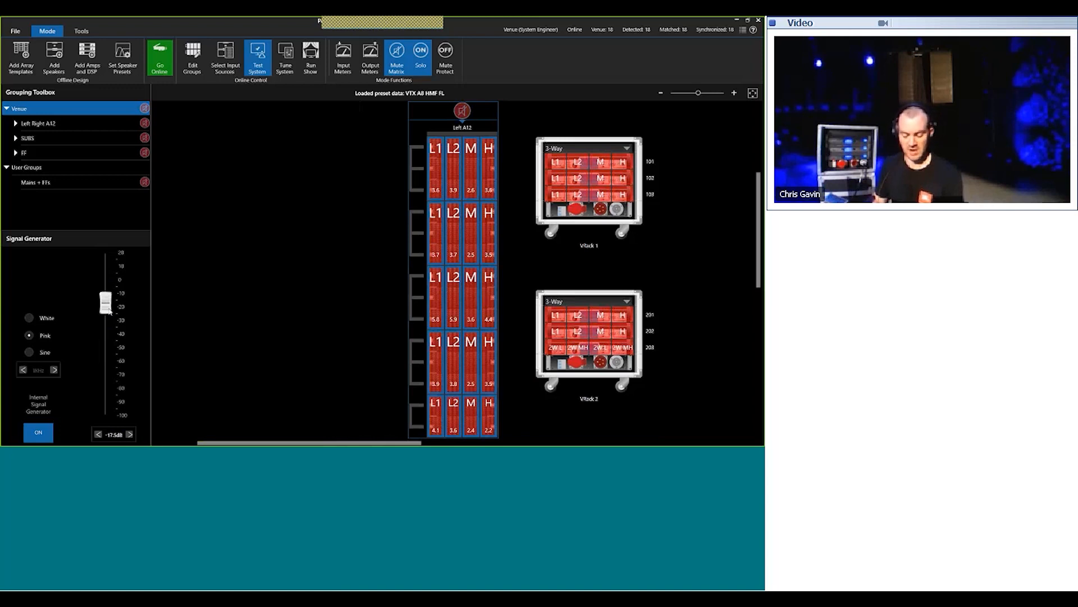
{"action": "left_click", "coordinate": [310, 315]}
{"action": "scroll", "coordinate": [308, 309], "scroll_direction": "down", "scroll_amount": 3}
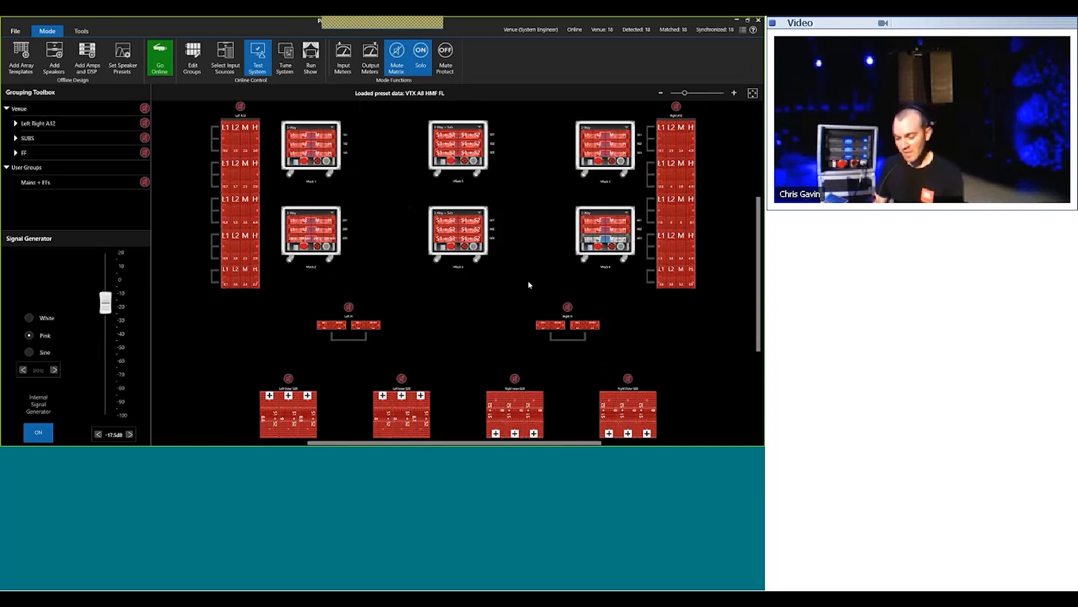
Step: Turn off the internal signal generator with its level lowered to -100 dB, and display the input meters
{"action": "left_click", "coordinate": [38, 432]}
{"action": "left_click_drag", "start_coordinate": [104, 303], "coordinate": [103, 417]}
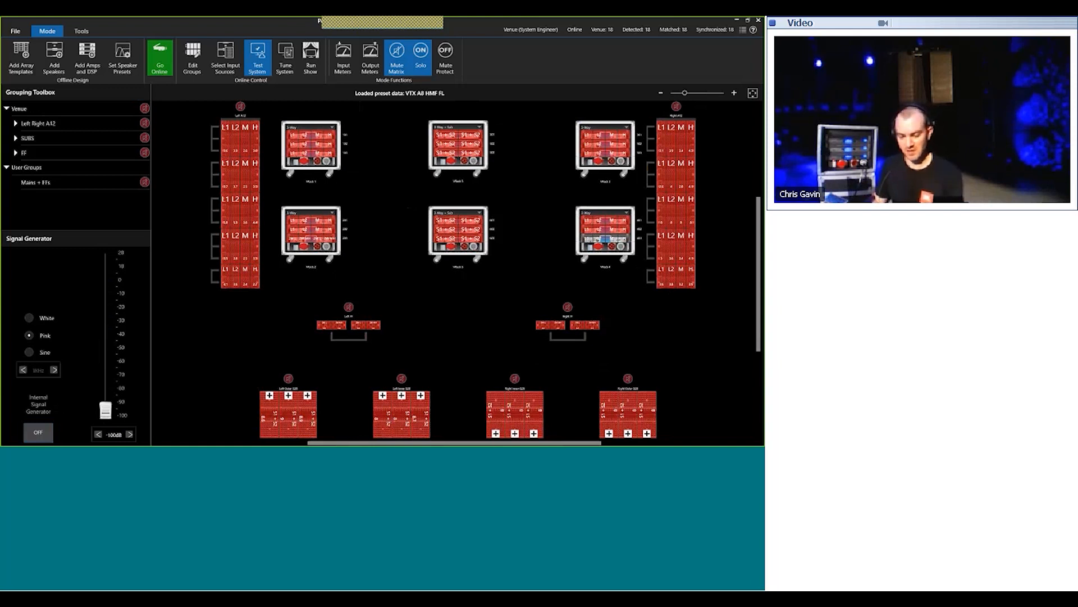
{"action": "left_click", "coordinate": [344, 62]}
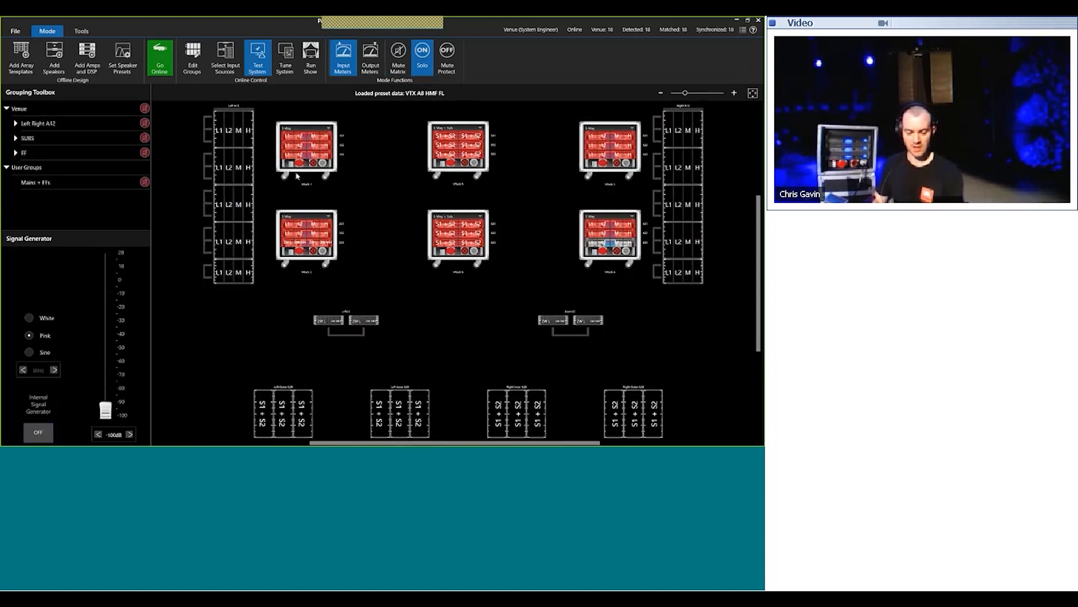
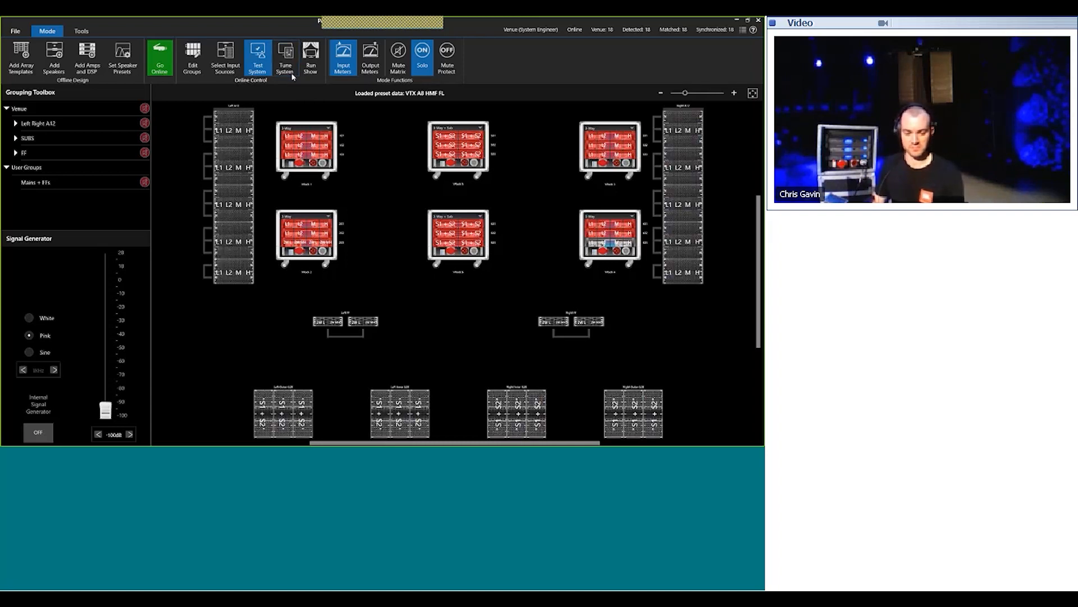
Step: Switch to Tune System with the delay controls and set the left A12 array's delay to 1.00 ms
{"action": "left_click", "coordinate": [287, 63]}
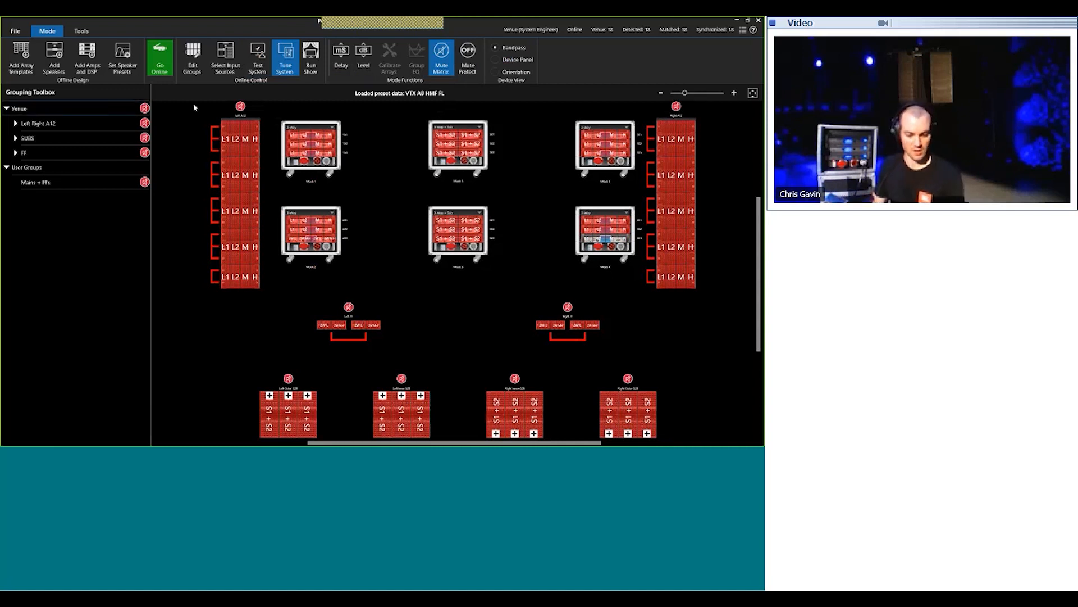
{"action": "left_click", "coordinate": [346, 68]}
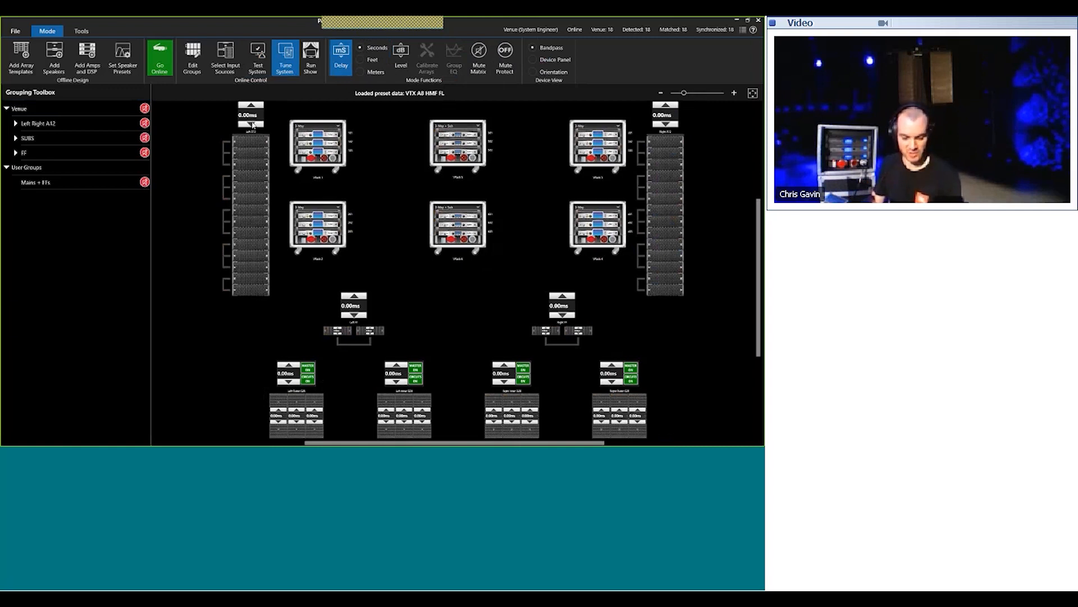
{"action": "left_click", "coordinate": [251, 105]}
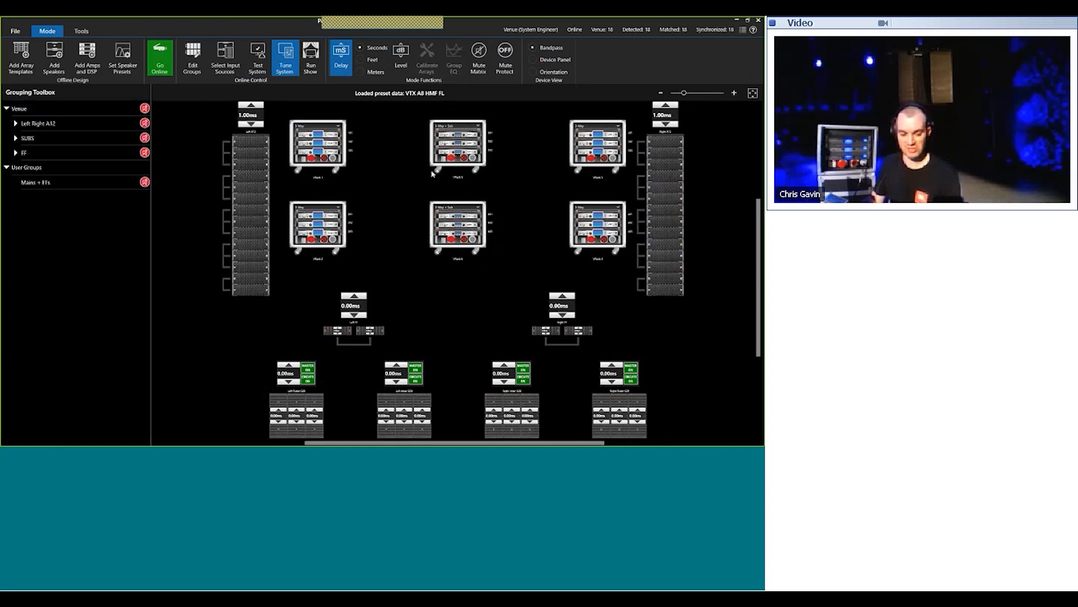
Step: Return the left A12 delay to 0.00 ms, set the Left FF delay to 0.50 ms, and check its individual cabinet delays
{"action": "left_click", "coordinate": [252, 124]}
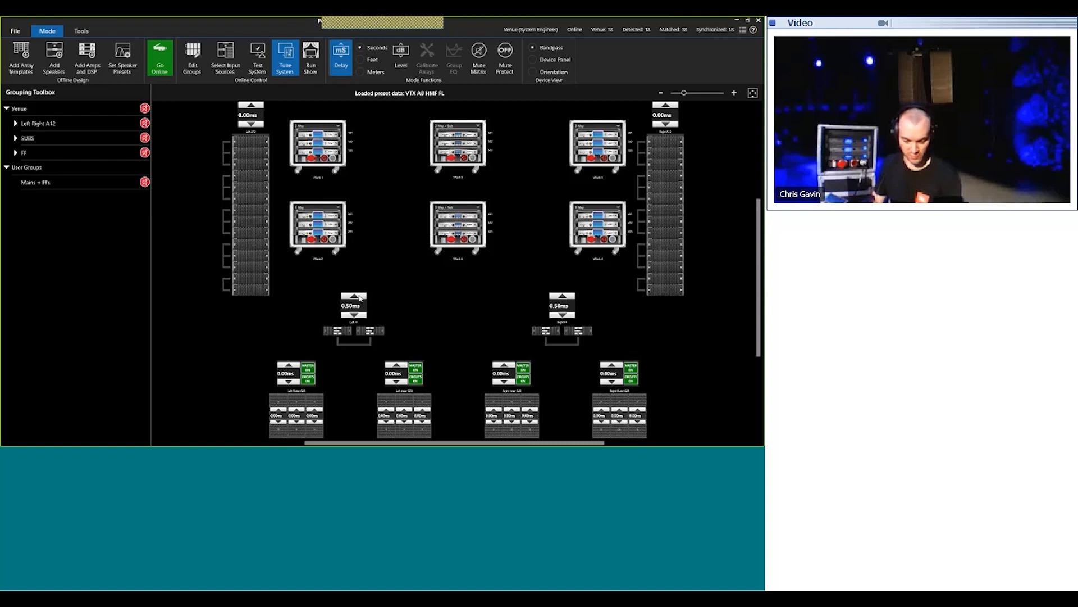
{"action": "left_click_drag", "start_coordinate": [305, 292], "coordinate": [431, 354]}
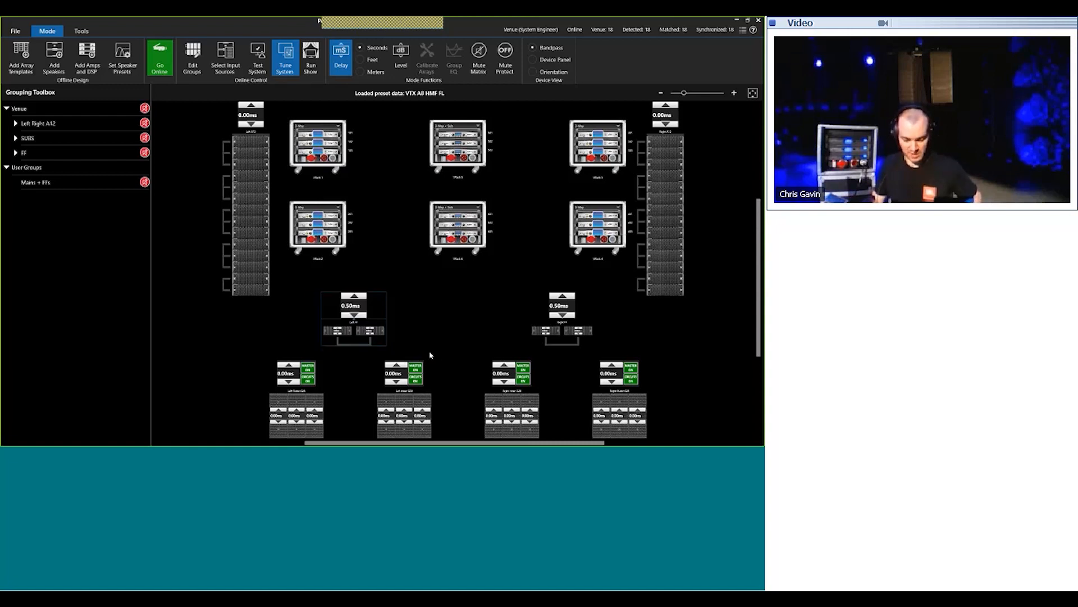
{"action": "scroll", "coordinate": [431, 354], "scroll_direction": "up", "scroll_amount": 5}
{"action": "left_click", "coordinate": [402, 310]}
{"action": "left_click", "coordinate": [580, 263]}
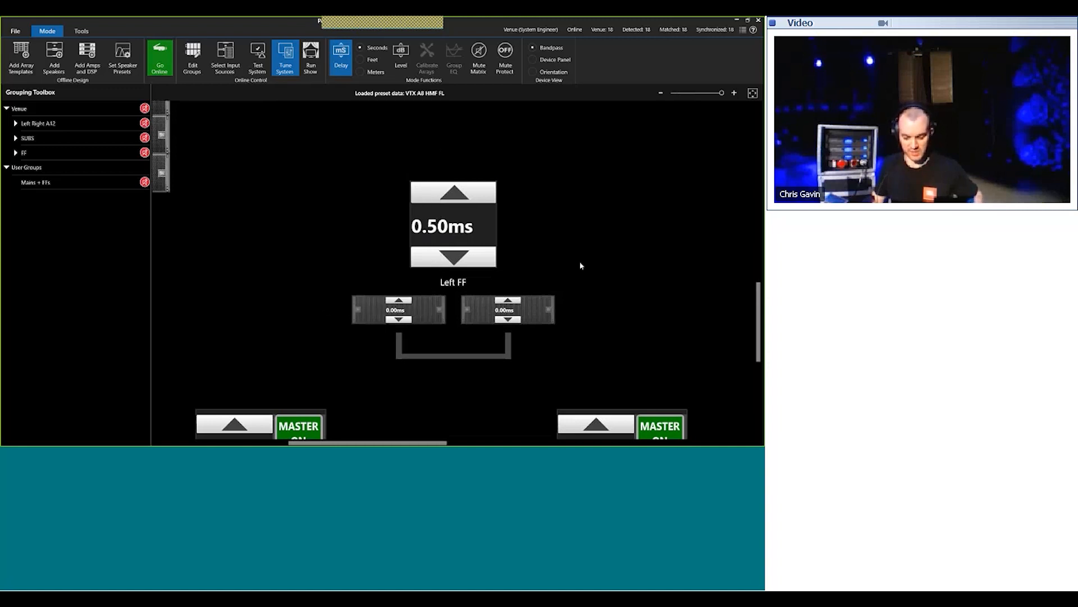
{"action": "scroll", "coordinate": [580, 265], "scroll_direction": "down", "scroll_amount": 5}
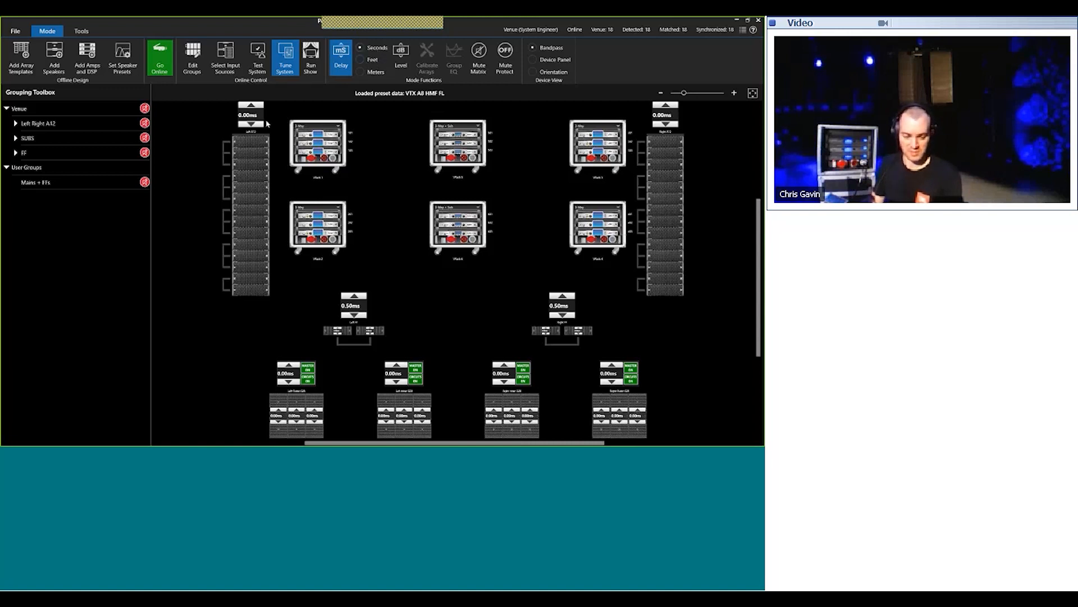
Step: Switch the delay units to feet and back to seconds, and display the level controls of the left A12 array
{"action": "left_click", "coordinate": [371, 61]}
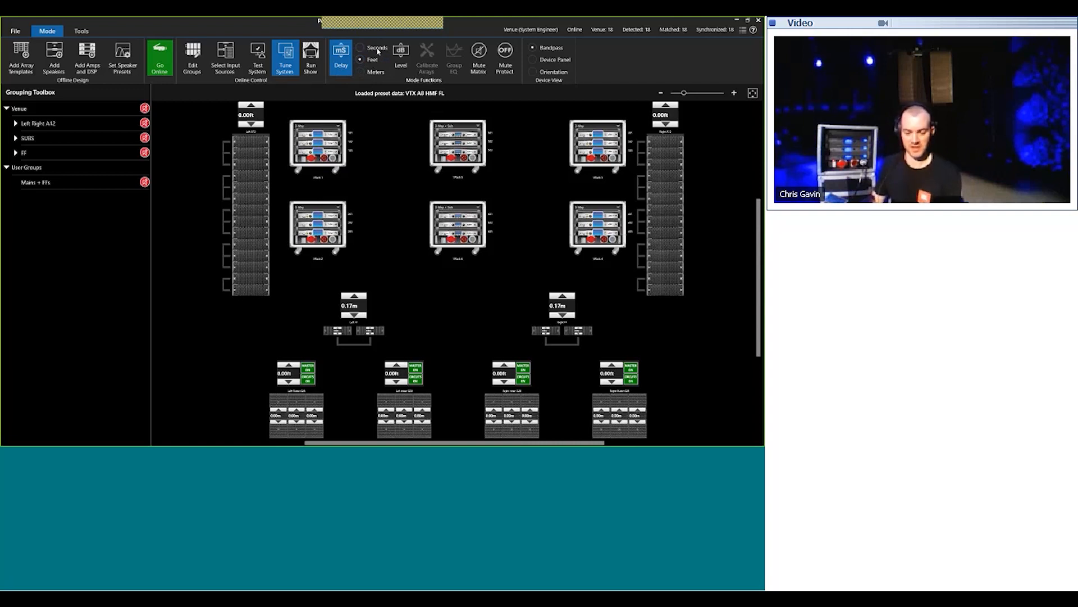
{"action": "left_click", "coordinate": [376, 49]}
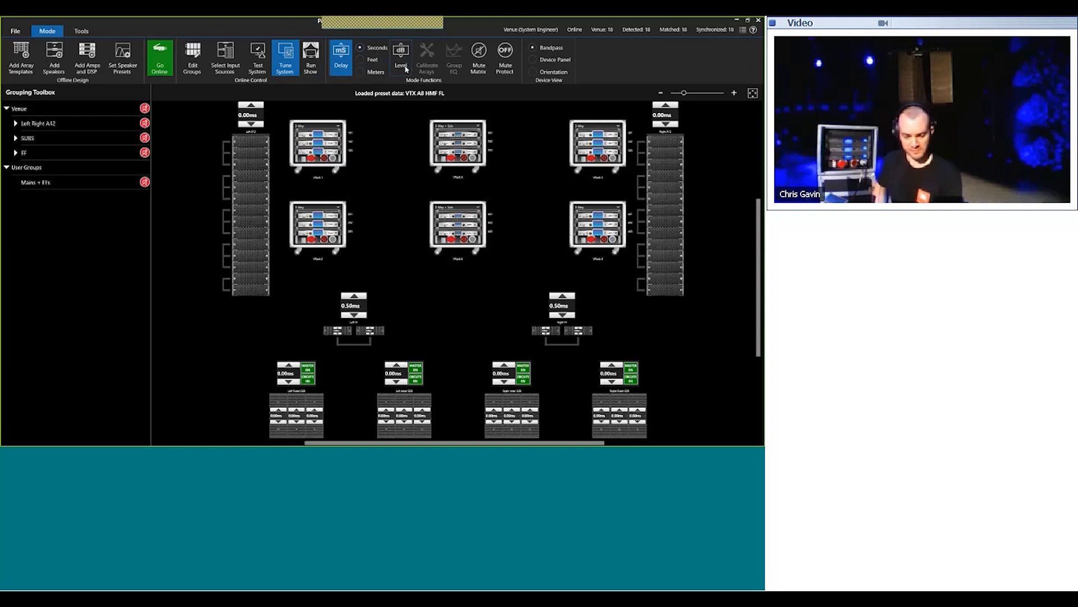
{"action": "left_click", "coordinate": [401, 59]}
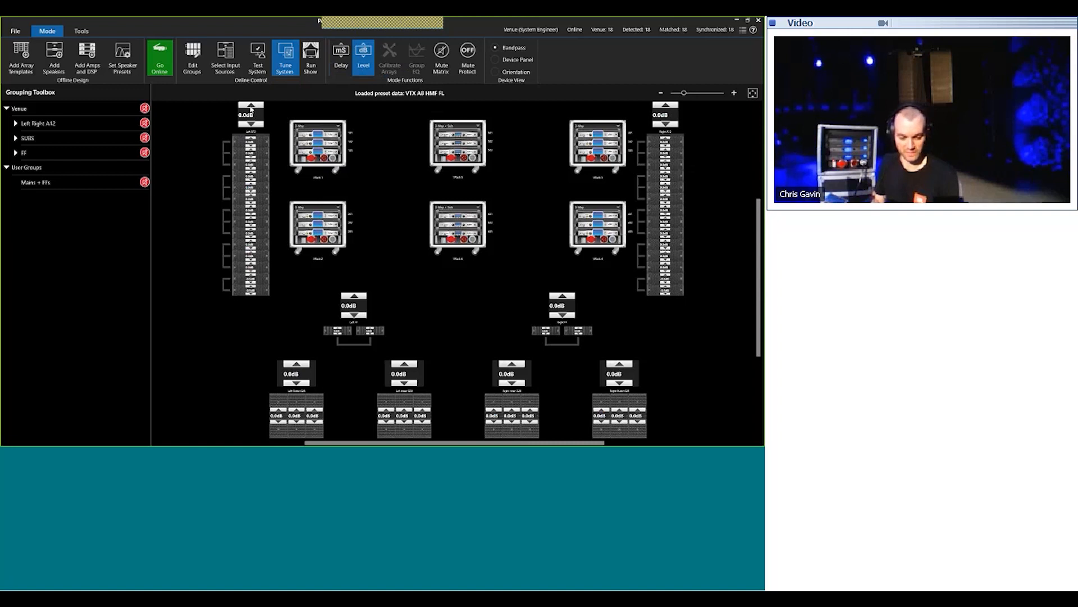
{"action": "left_click_drag", "start_coordinate": [212, 113], "coordinate": [289, 309]}
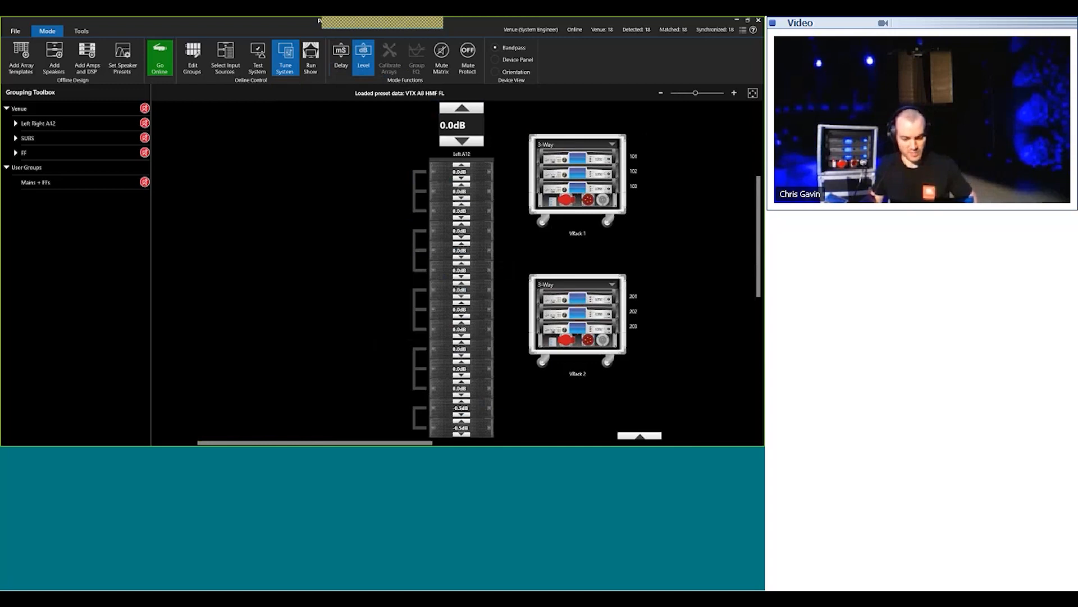
Step: Switch to the array mapping application, examine the A12 cabinet gains down to cabinet 14, and return to the system design
{"action": "key", "text": "alt+Tab"}
{"action": "left_click", "coordinate": [168, 272]}
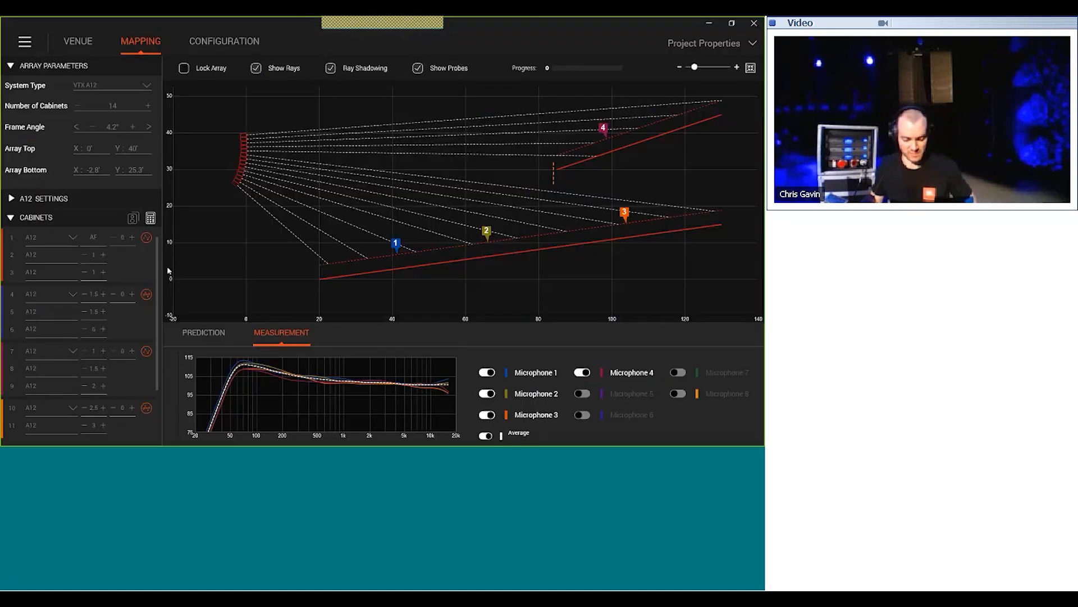
{"action": "scroll", "coordinate": [153, 303], "scroll_direction": "down", "scroll_amount": 3}
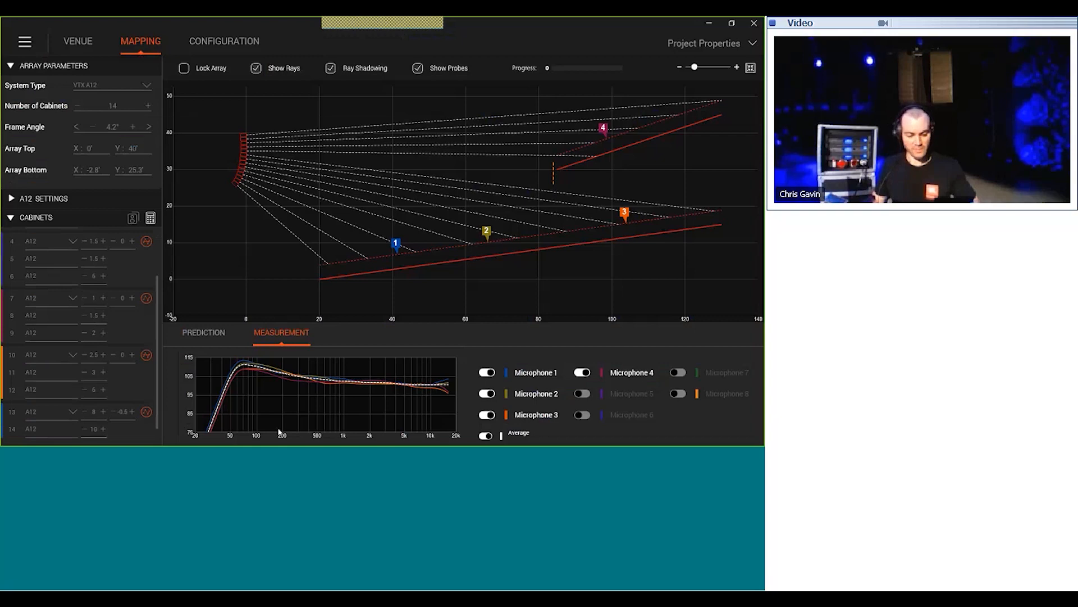
{"action": "key", "text": "alt+Tab"}
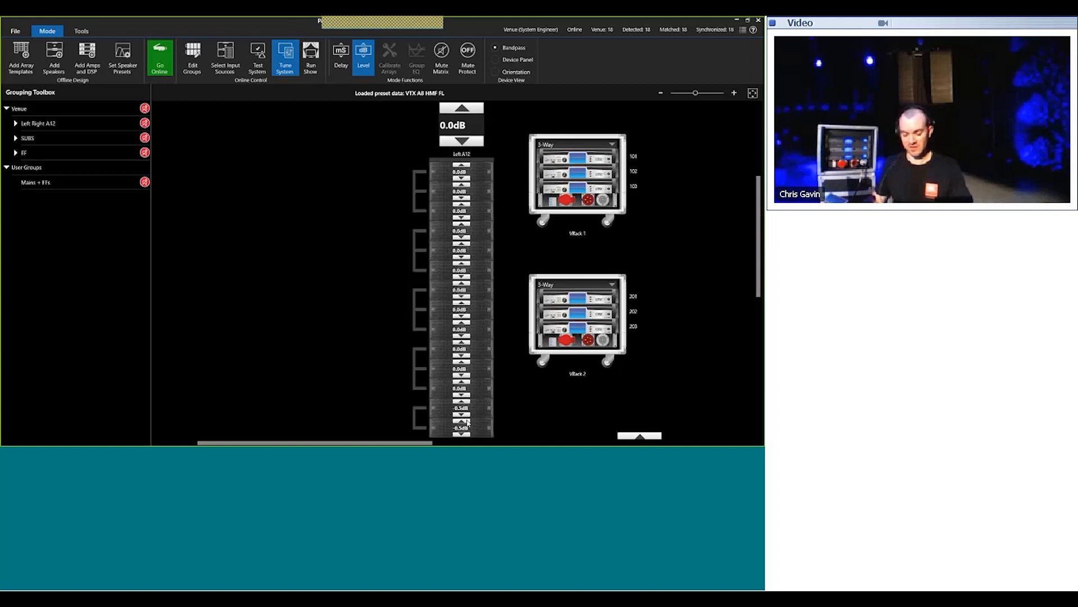
Step: Display the Calibrate Arrays filters of the Left Right A12 group and expand the group to its circuits
{"action": "scroll", "coordinate": [527, 402], "scroll_direction": "down", "scroll_amount": 2}
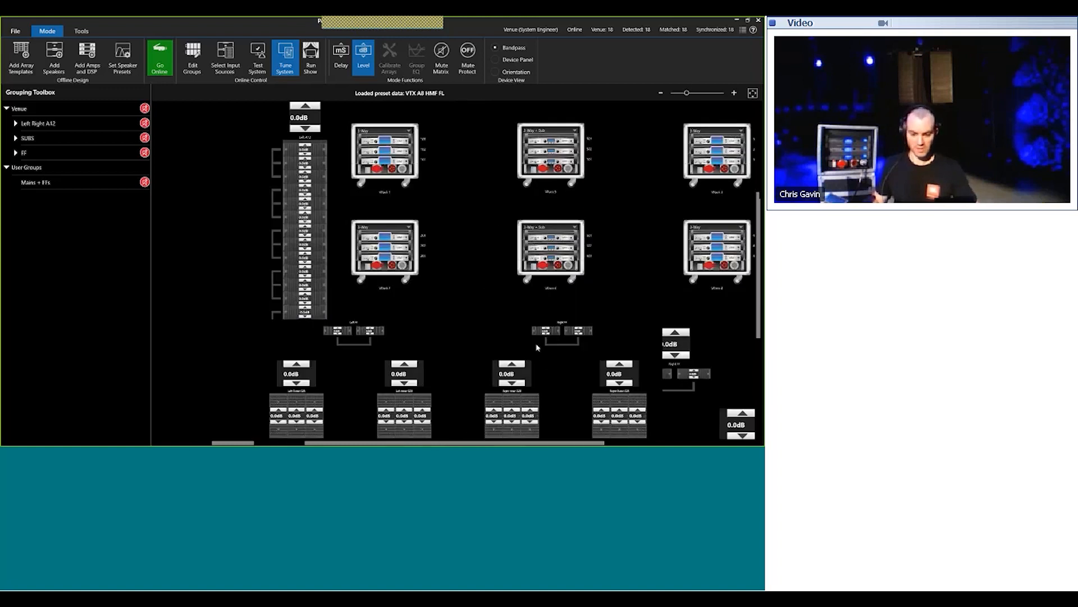
{"action": "left_click", "coordinate": [63, 109]}
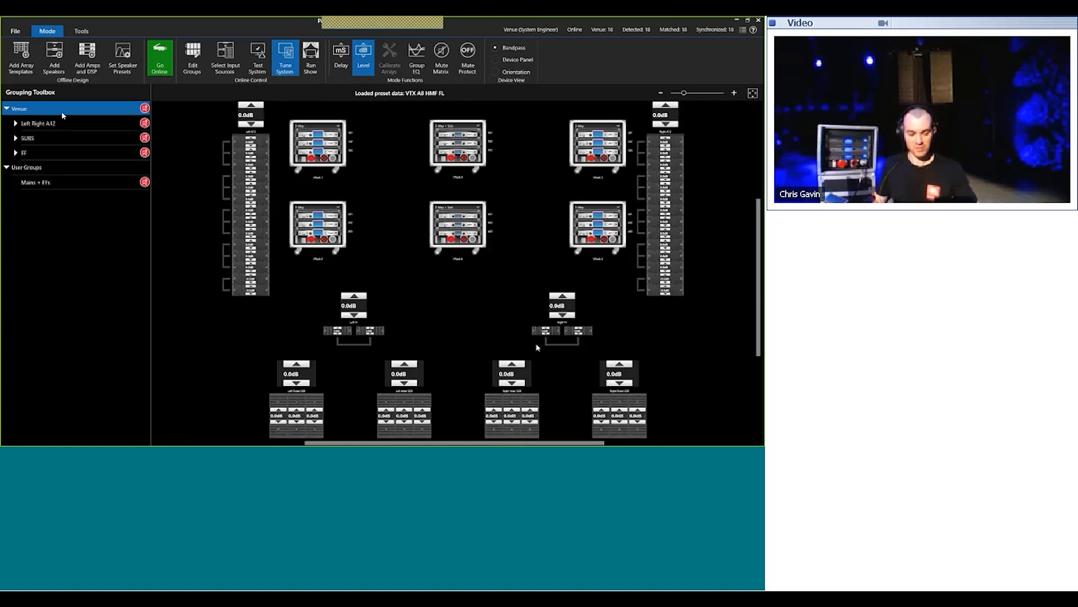
{"action": "left_click", "coordinate": [37, 124]}
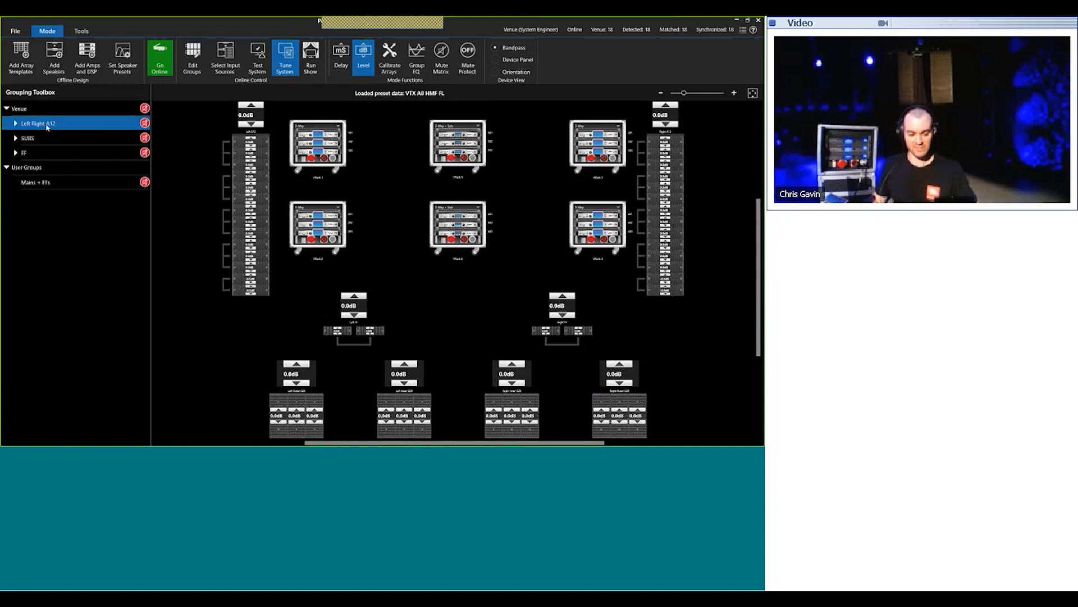
{"action": "left_click", "coordinate": [391, 74]}
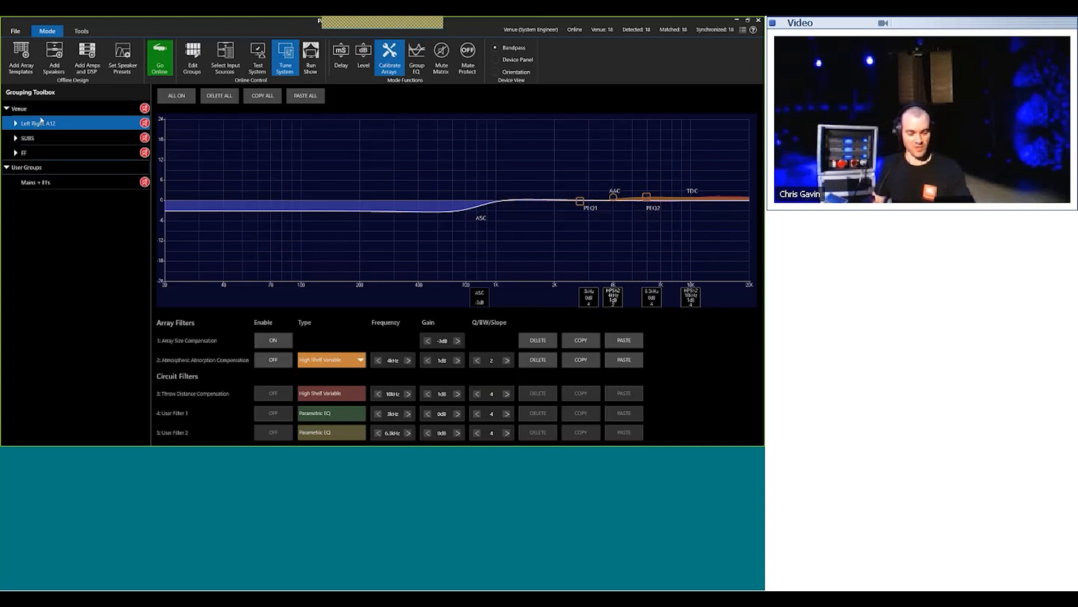
{"action": "left_click", "coordinate": [16, 123]}
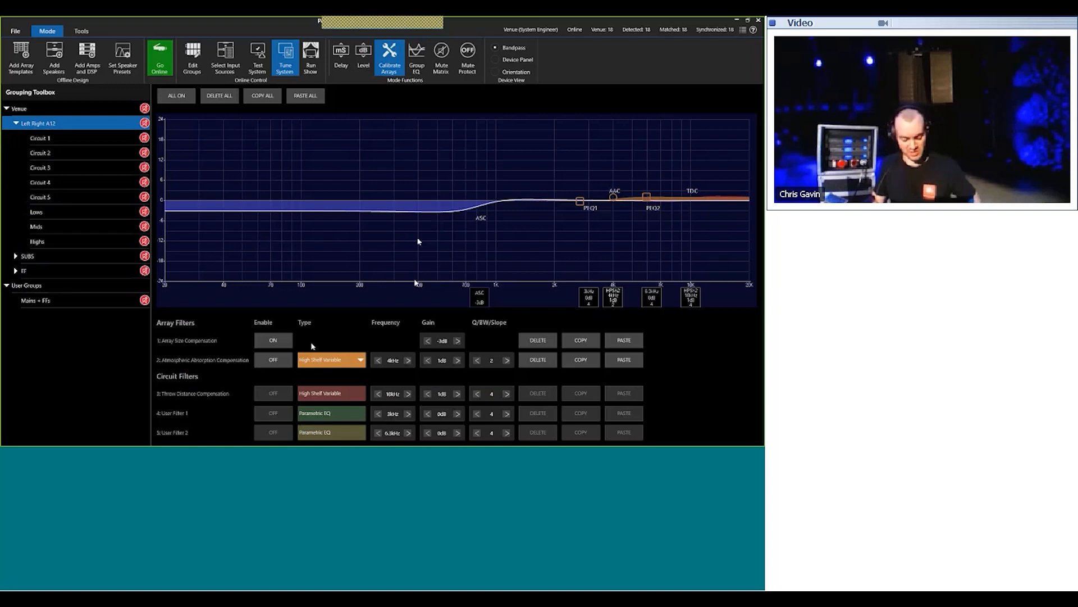
Step: Switch to the array mapping application, review the LACP filters from Circuit 2 to Circuit 5, and return to compare Circuit 5's calibration filters
{"action": "key", "text": "alt+Tab"}
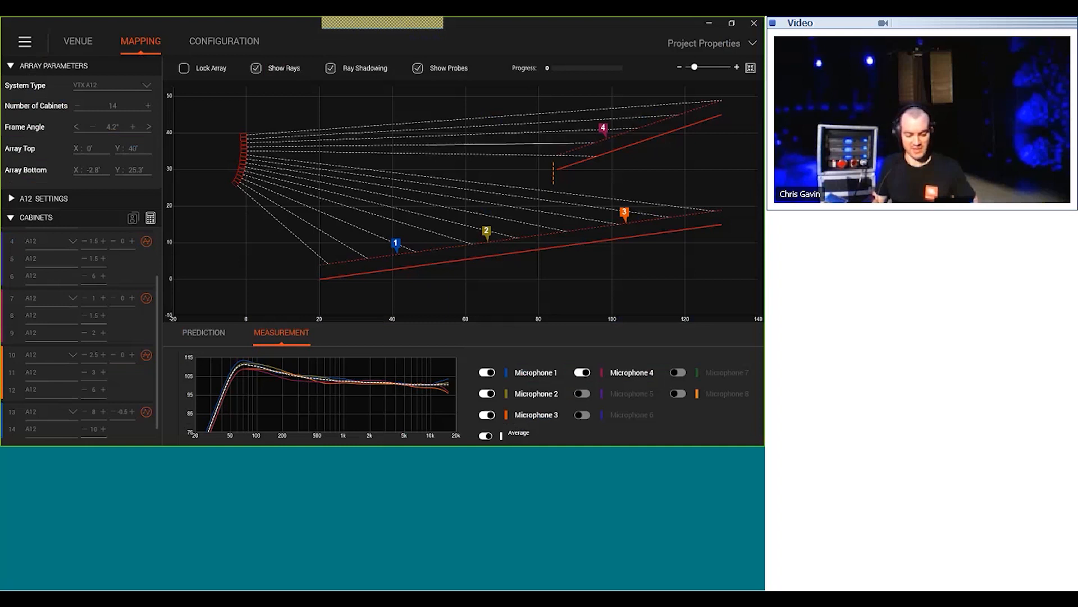
{"action": "left_click", "coordinate": [149, 243]}
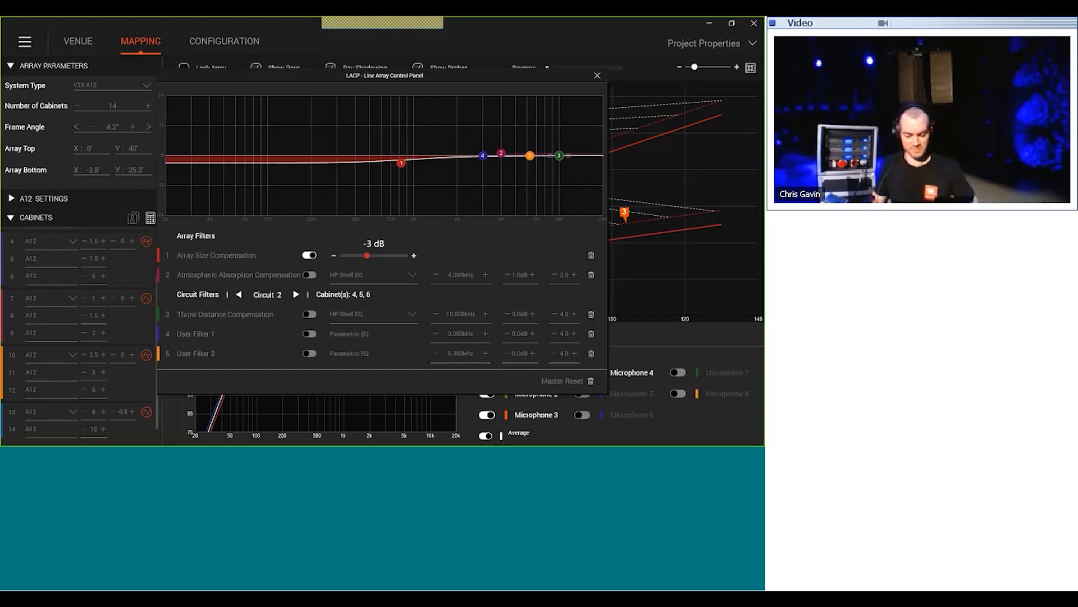
{"action": "left_click", "coordinate": [296, 294]}
{"action": "left_click", "coordinate": [296, 294]}
{"action": "left_click", "coordinate": [296, 294]}
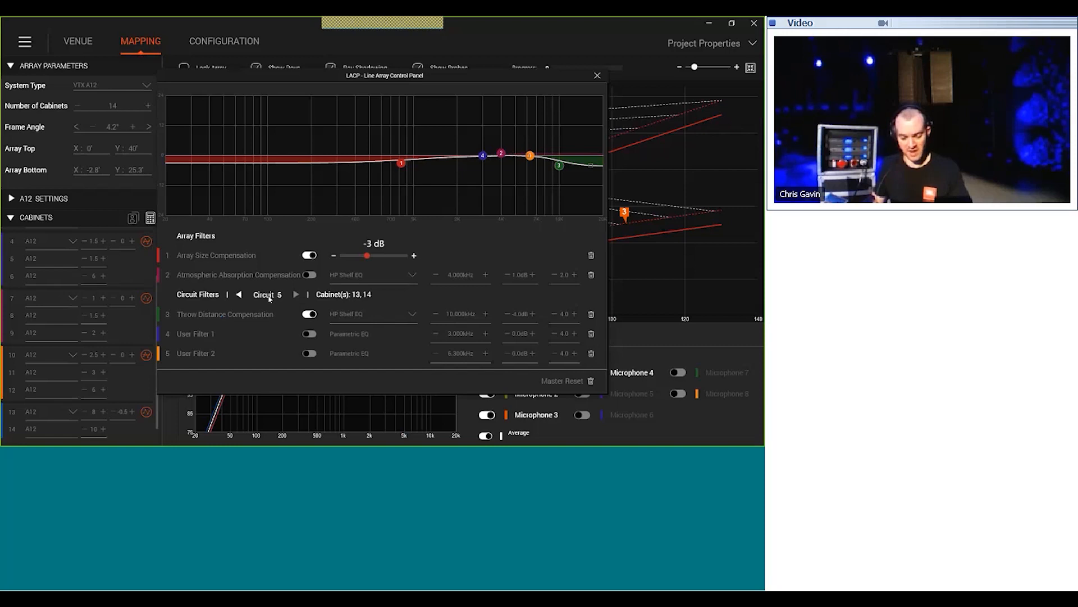
{"action": "key", "text": "alt+Tab"}
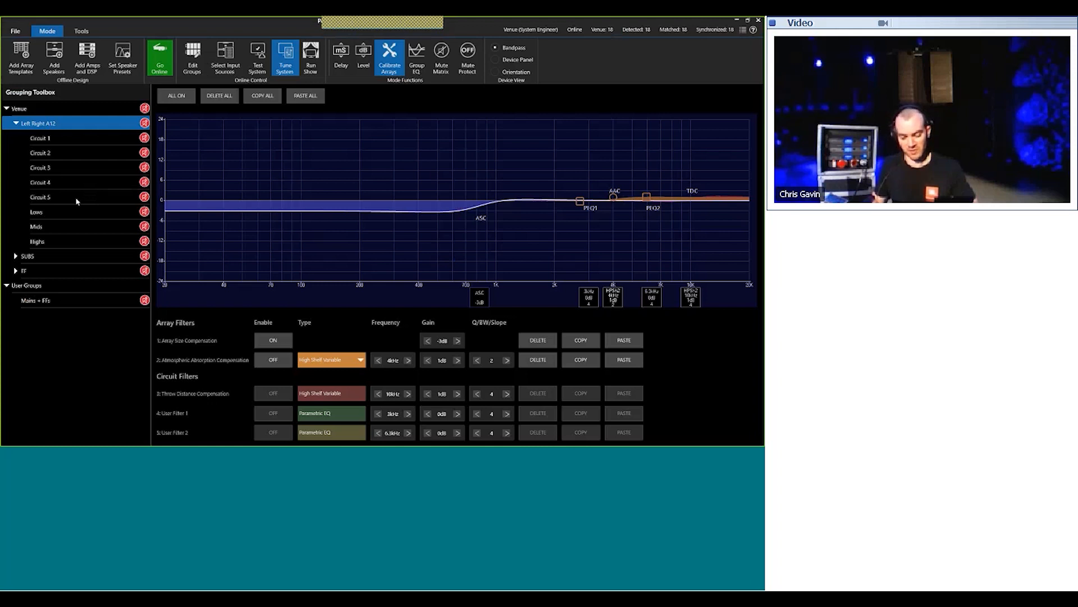
{"action": "left_click", "coordinate": [80, 202]}
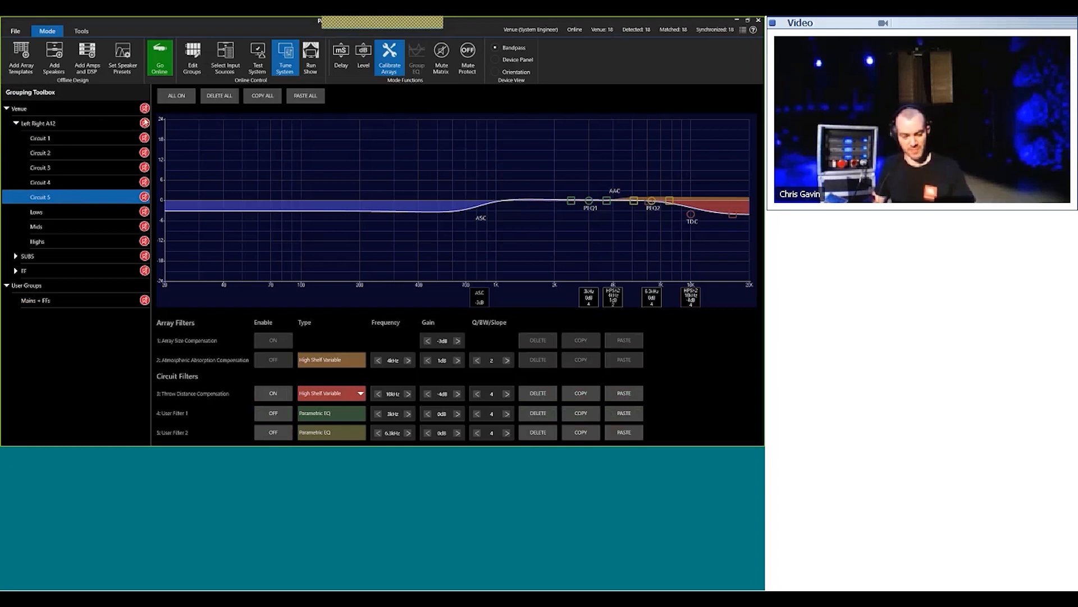
Step: Collapse the circuits, display the Group EQ of the Left Right A12 group, and try a parametric filter at about 2.81 kHz
{"action": "left_click", "coordinate": [12, 109]}
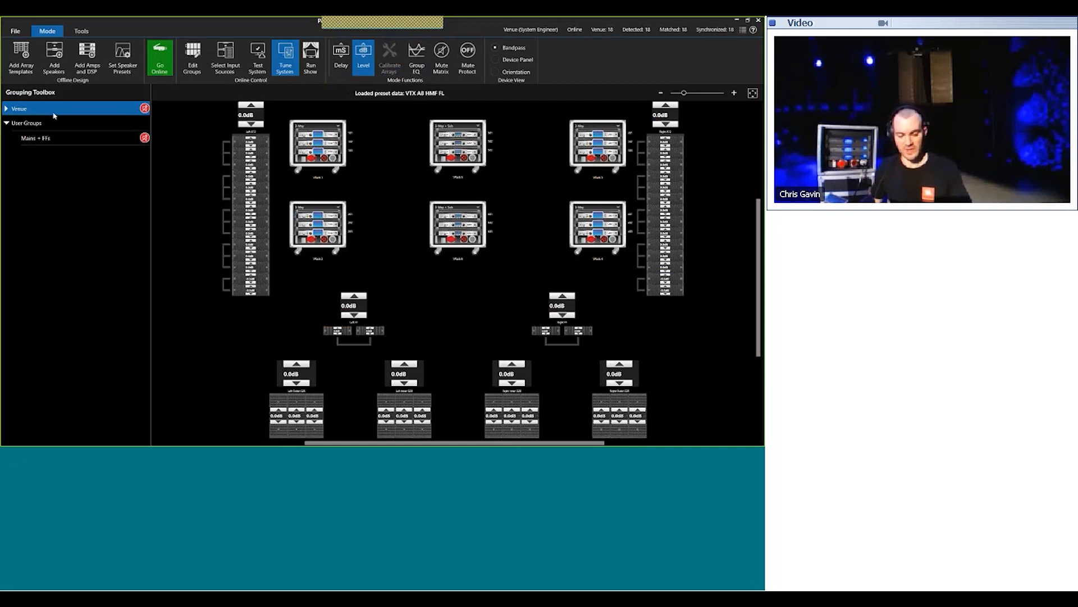
{"action": "left_click", "coordinate": [6, 109]}
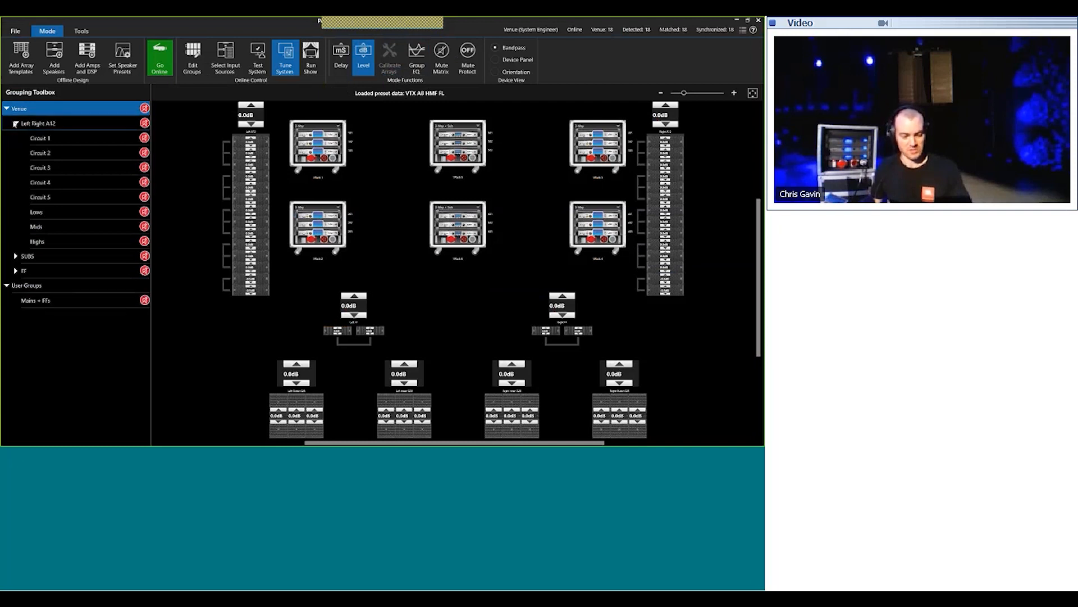
{"action": "double_click", "coordinate": [65, 124]}
{"action": "left_click", "coordinate": [65, 124]}
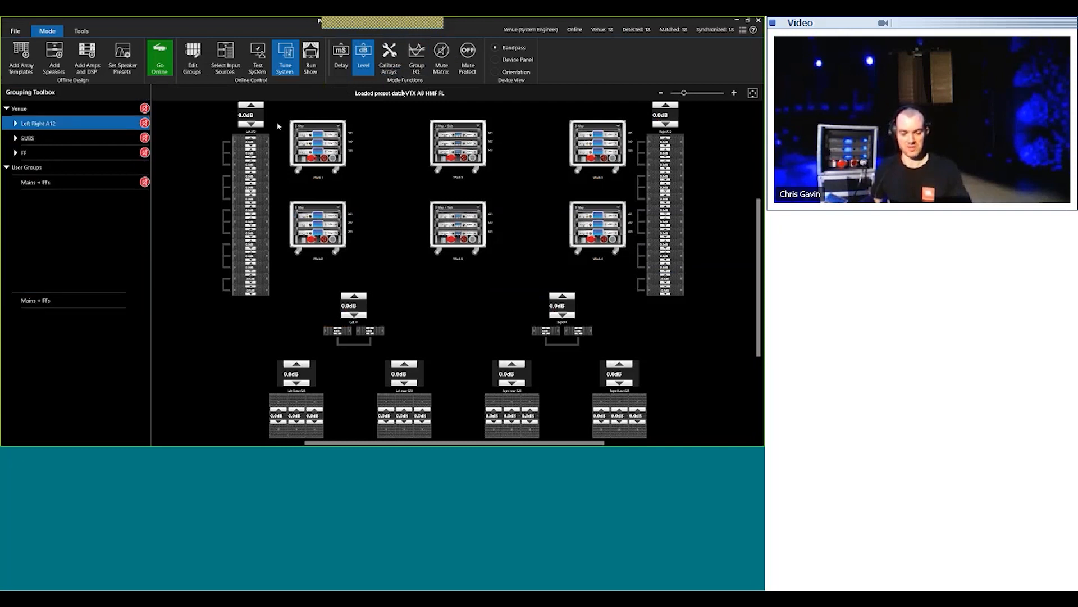
{"action": "left_click", "coordinate": [425, 69]}
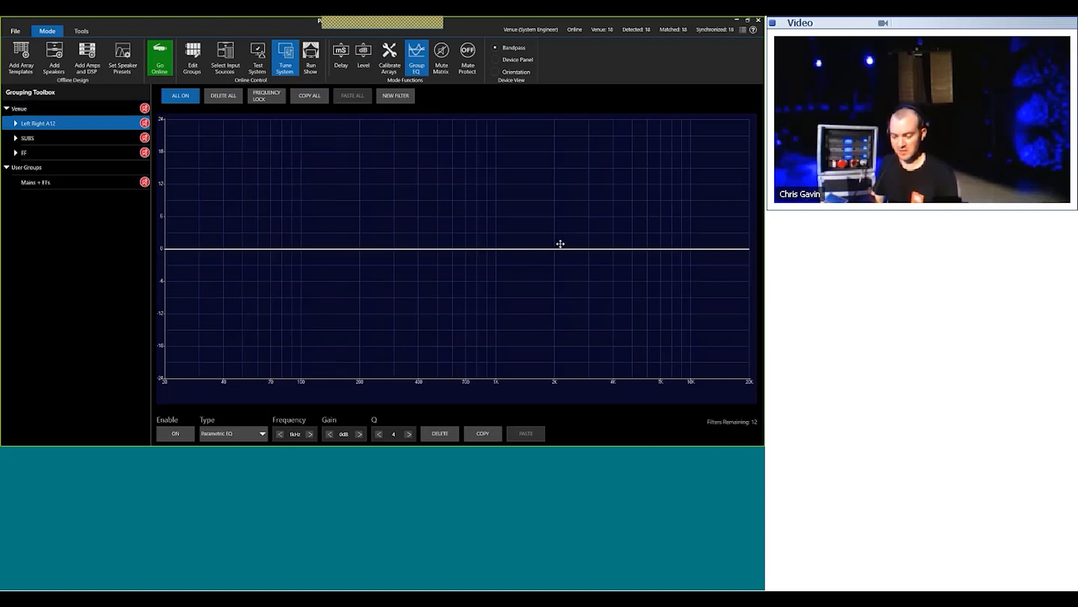
{"action": "mouse_move", "coordinate": [557, 249]}
{"action": "left_mouse_down"}
{"action": "mouse_move", "coordinate": [557, 267]}
{"action": "mouse_move", "coordinate": [552, 256]}
{"action": "left_mouse_up"}
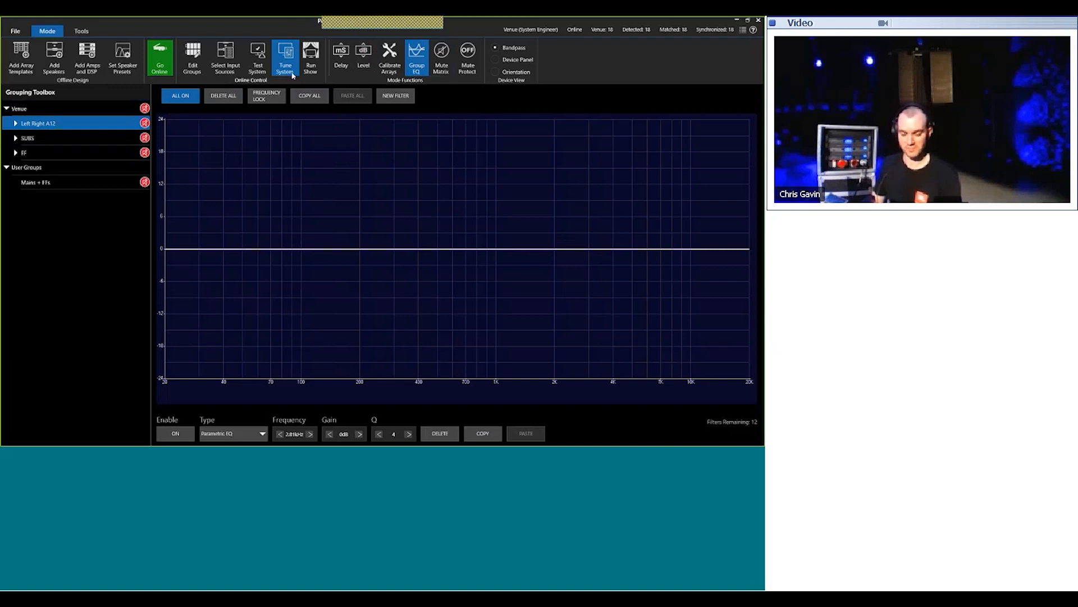
Step: Display the Mute Matrix and toggle Mute Protect on and back off
{"action": "left_click", "coordinate": [442, 72]}
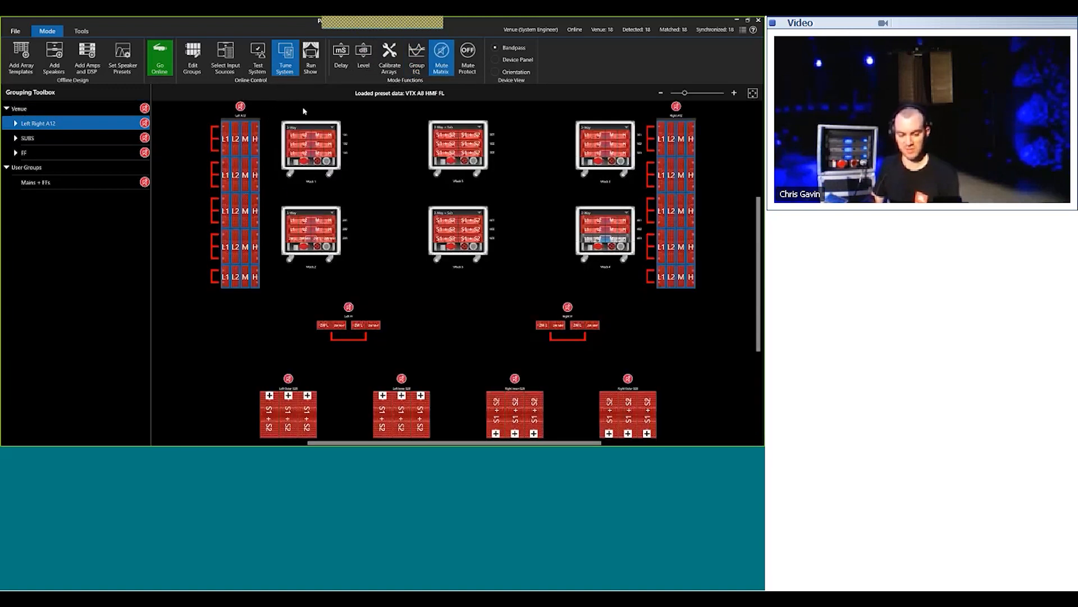
{"action": "left_click", "coordinate": [473, 73]}
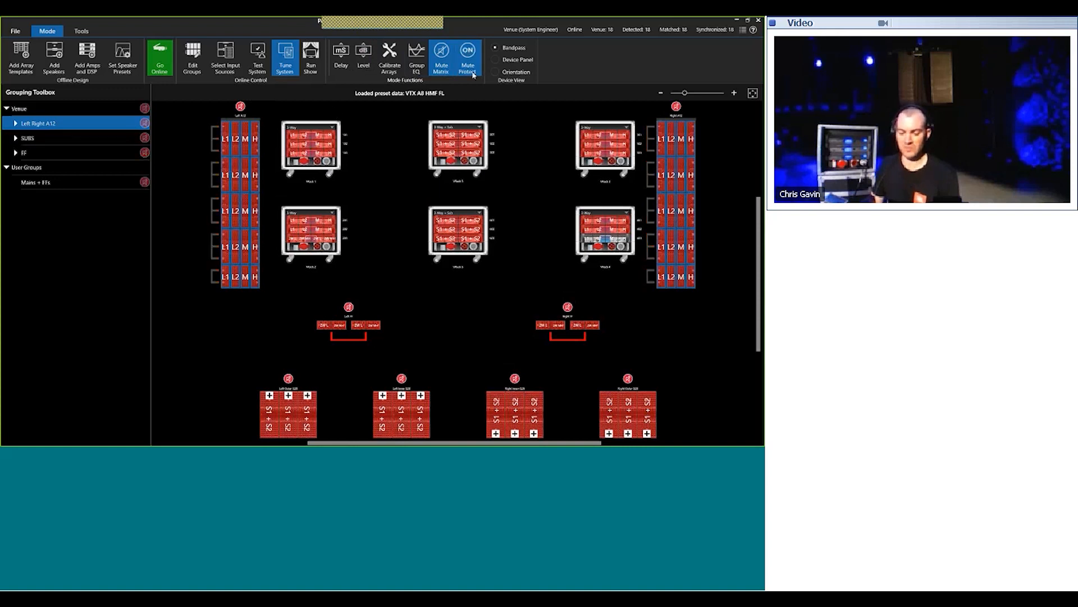
{"action": "left_click", "coordinate": [473, 73]}
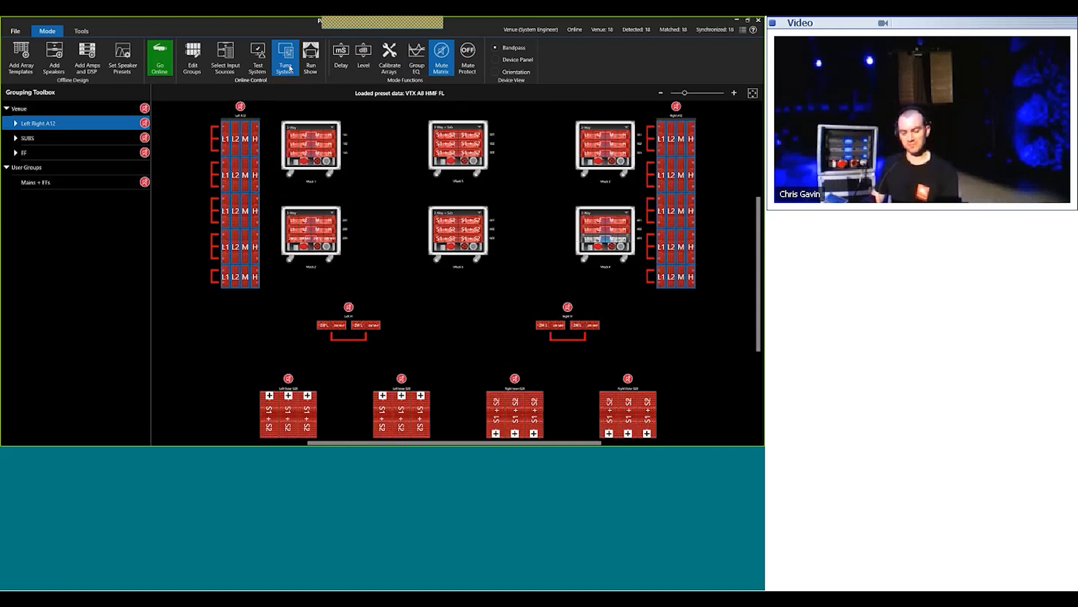
Step: Switch to Run Show, turn off Mute Protection, and unmute and re-mute the whole Venue group
{"action": "left_click", "coordinate": [312, 71]}
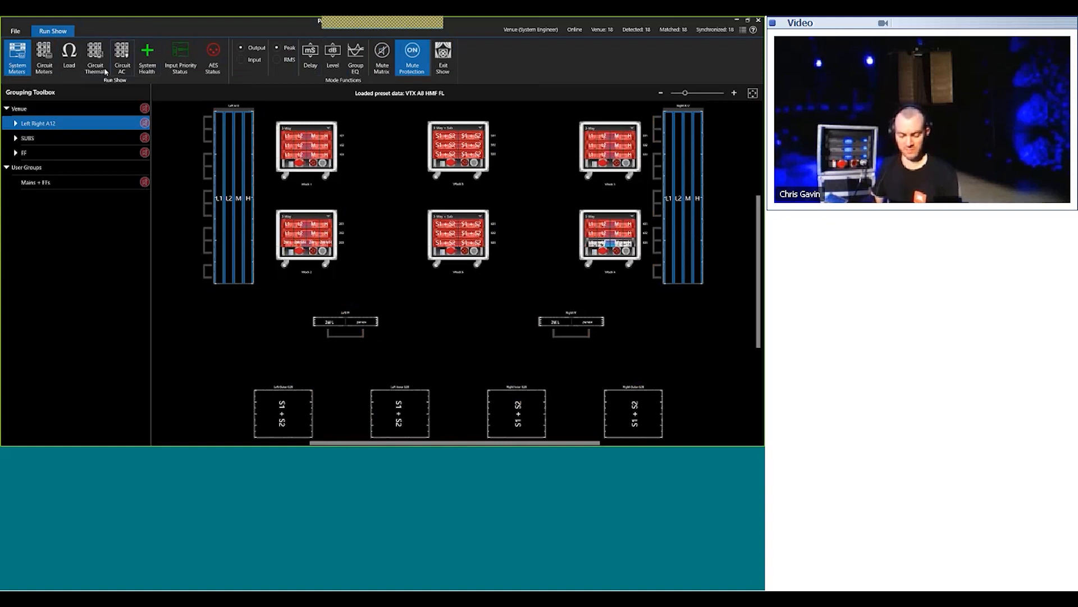
{"action": "left_click", "coordinate": [422, 61]}
{"action": "left_click", "coordinate": [145, 108]}
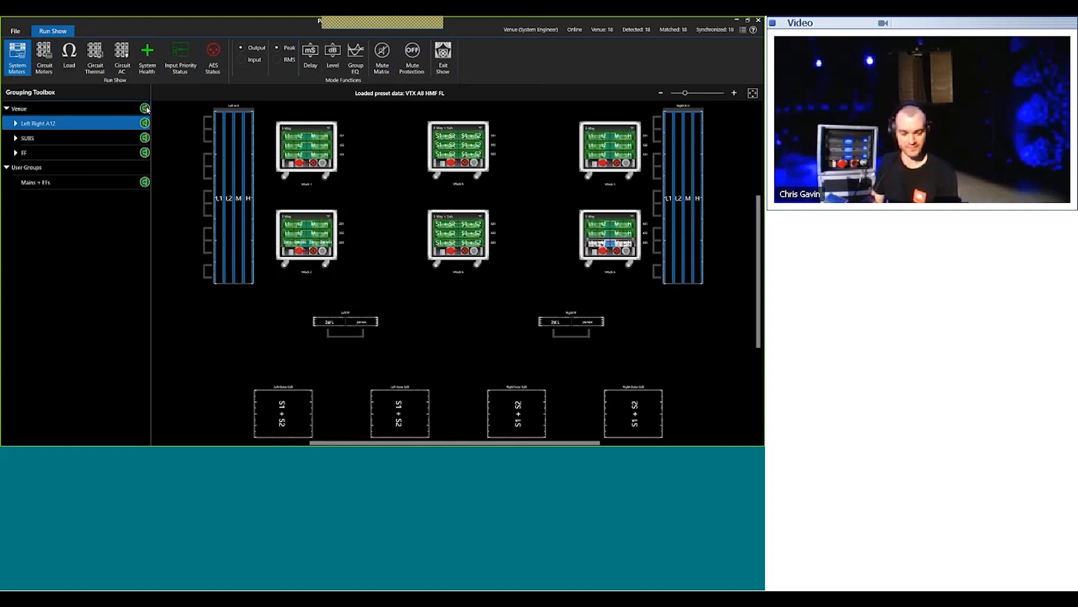
{"action": "left_click", "coordinate": [145, 107]}
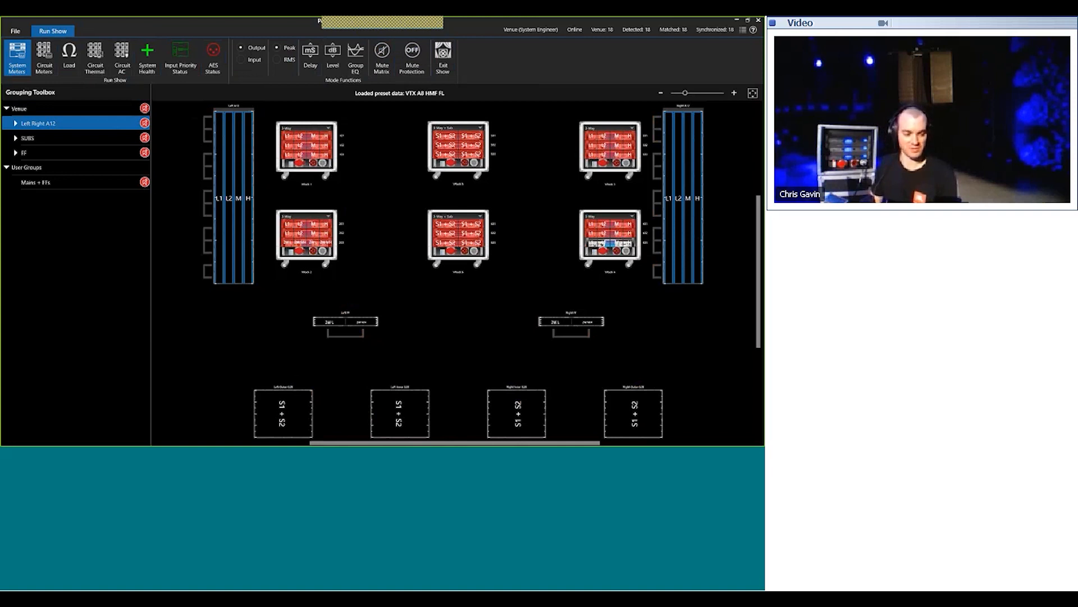
Step: Display the Circuit Meters and compare the input metering with the output metering
{"action": "left_click", "coordinate": [45, 62]}
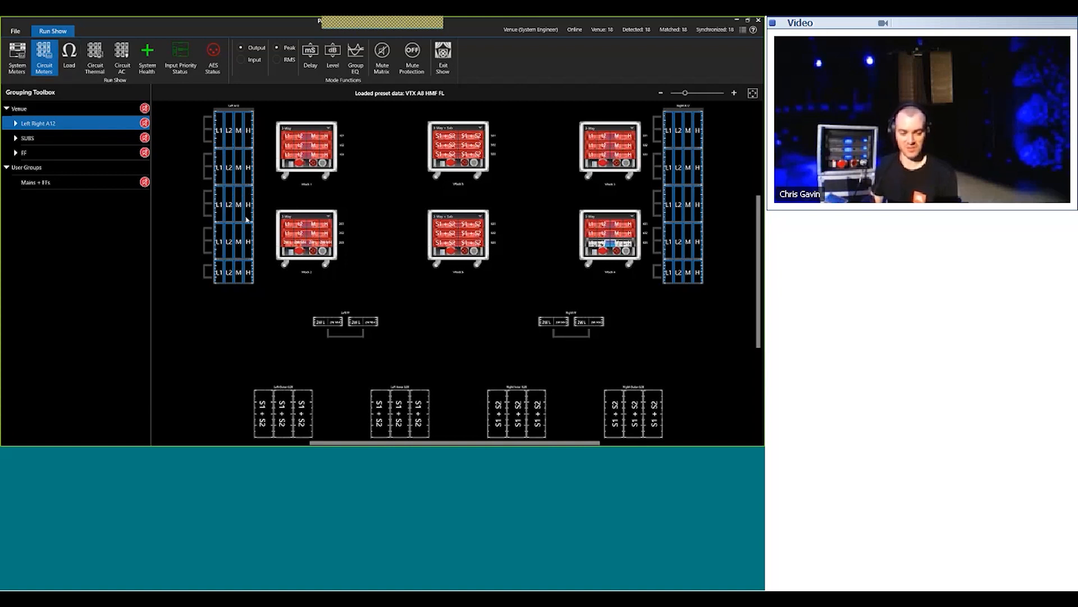
{"action": "left_click", "coordinate": [245, 62]}
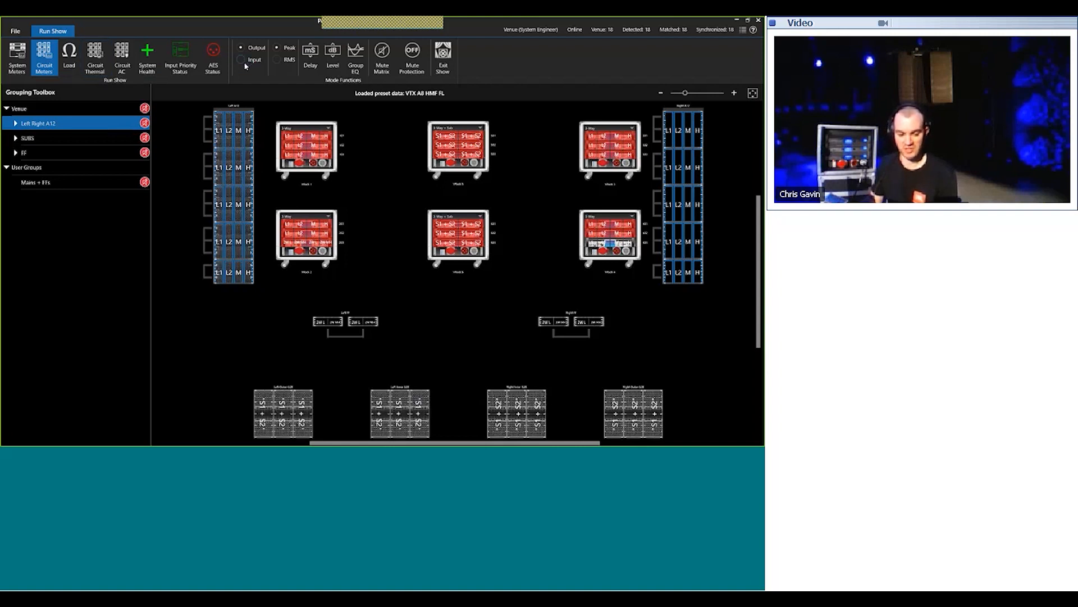
{"action": "left_click", "coordinate": [248, 49]}
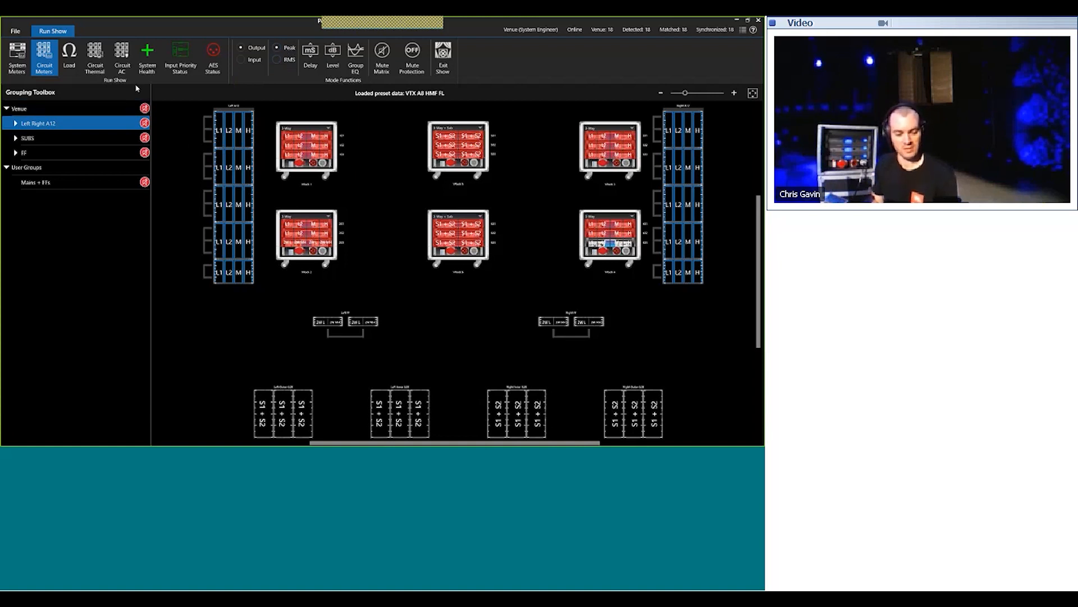
Step: Check the circuit loads and the thermal status, looking closely at the left A12 array's thermal values
{"action": "left_click", "coordinate": [72, 56]}
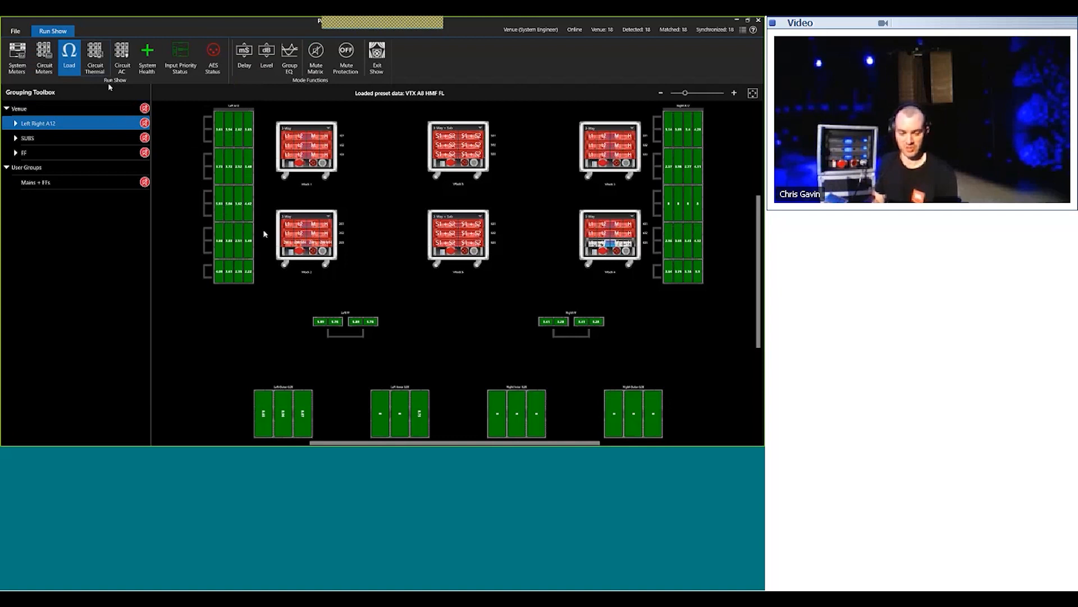
{"action": "left_click", "coordinate": [99, 71]}
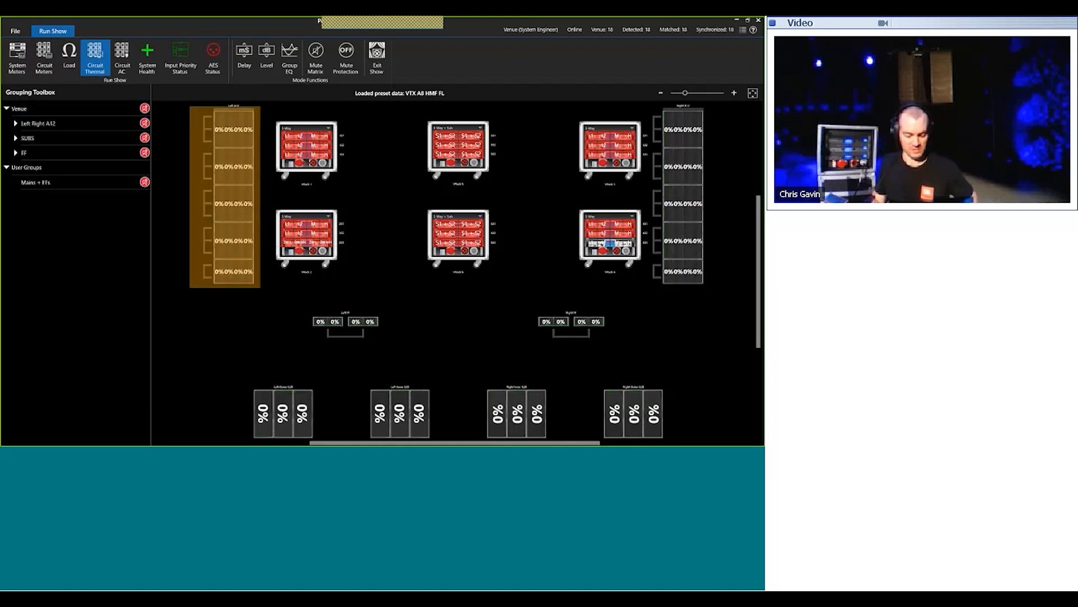
{"action": "scroll", "coordinate": [263, 302], "scroll_direction": "up", "scroll_amount": 3}
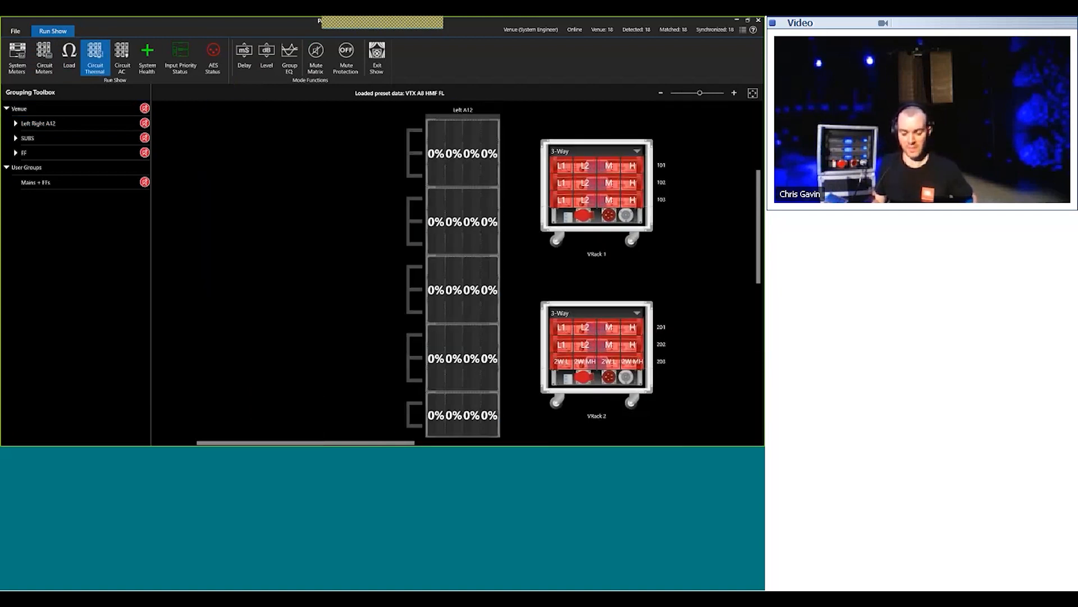
Step: Check the left A12 array's circuit AC voltages, and review the System Health and Input Priority Status of all circuits
{"action": "left_click", "coordinate": [128, 68]}
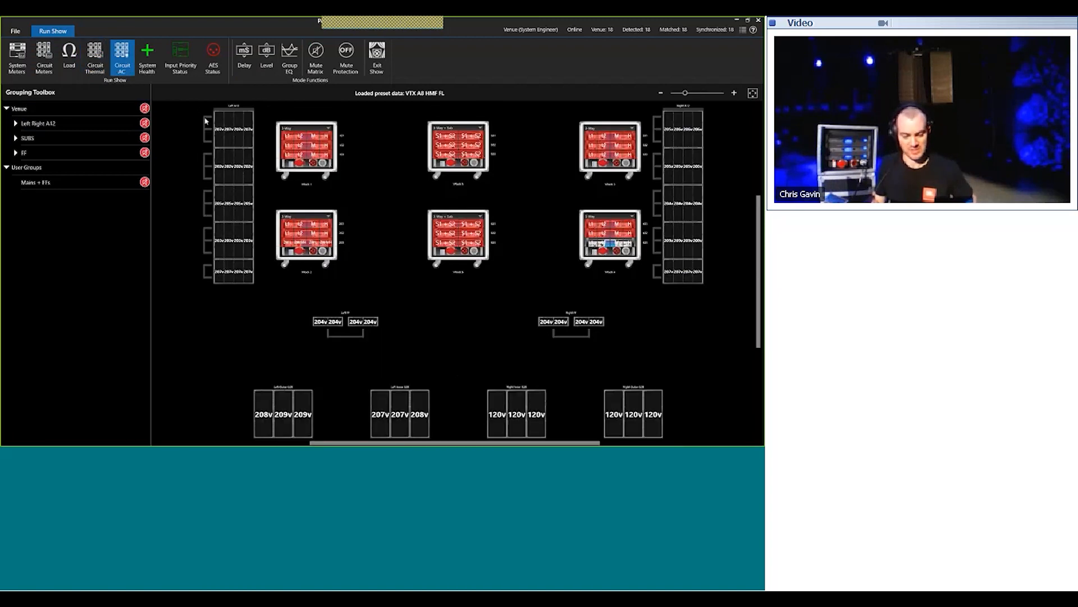
{"action": "scroll", "coordinate": [262, 301], "scroll_direction": "up", "scroll_amount": 3}
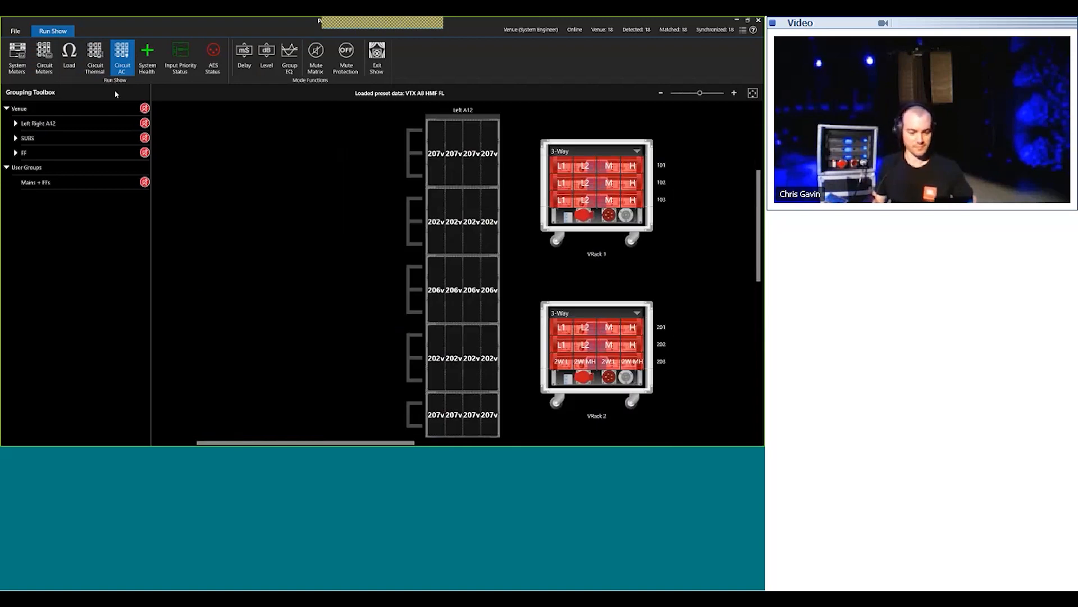
{"action": "left_click", "coordinate": [150, 73]}
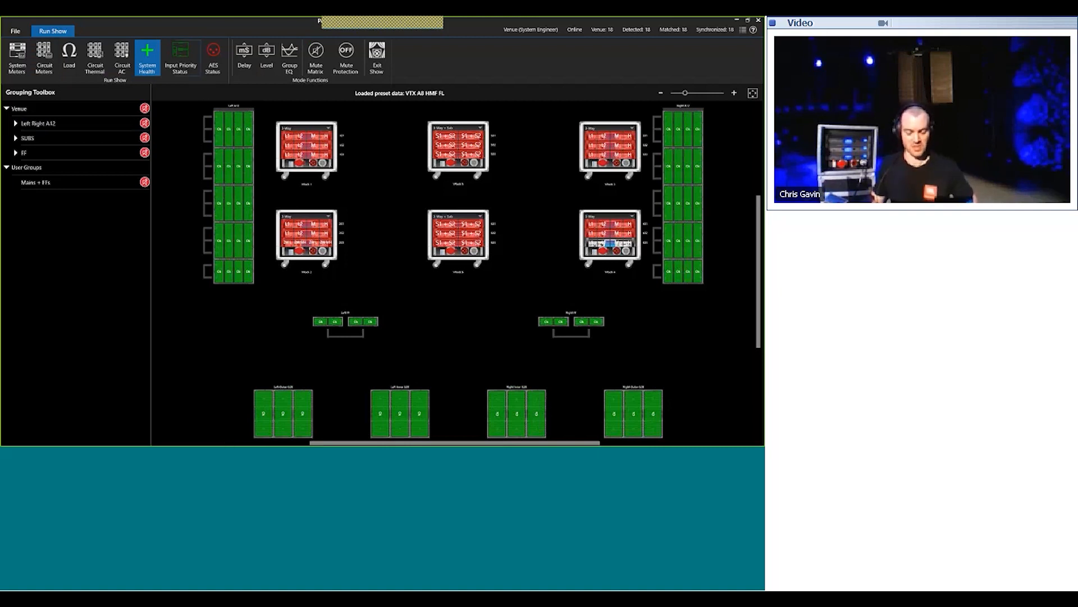
{"action": "left_click", "coordinate": [187, 73]}
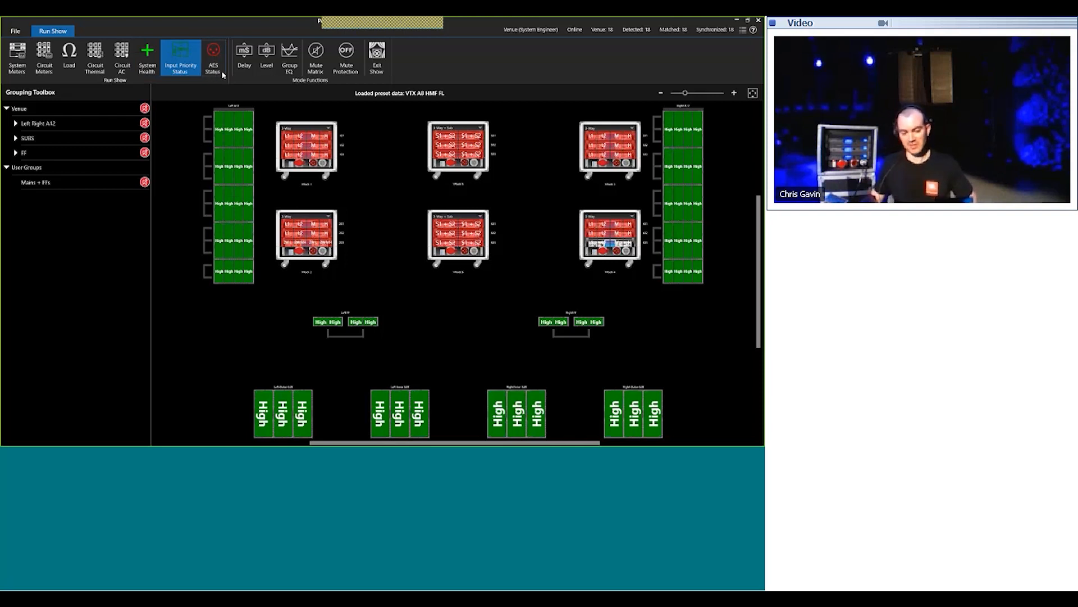
Step: Go through the Delay, Level, Group EQ and Mute Matrix views available in Run Show
{"action": "left_click", "coordinate": [252, 66]}
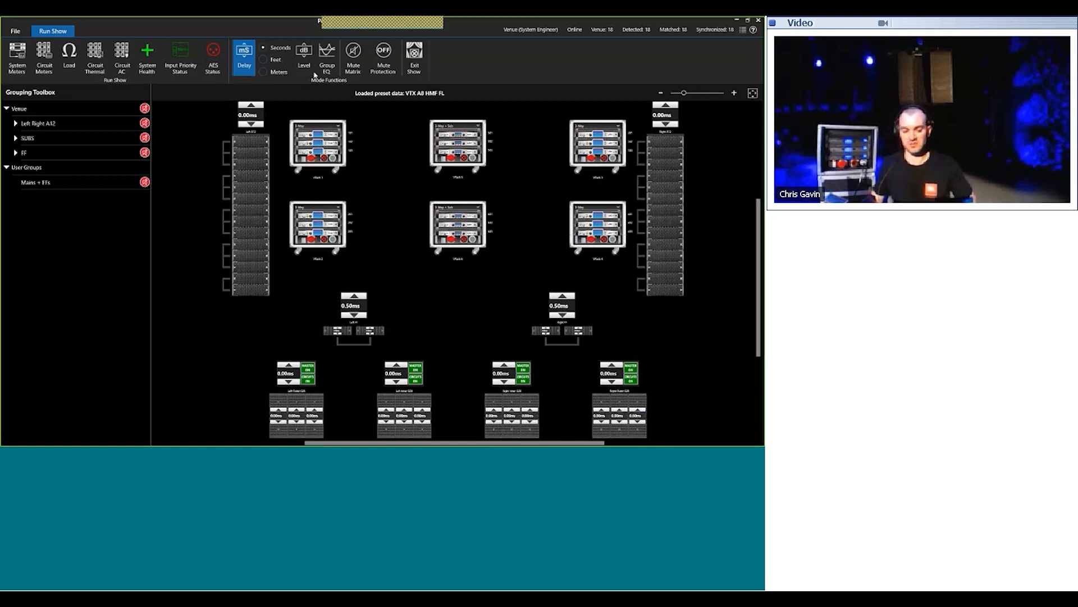
{"action": "left_click", "coordinate": [306, 64]}
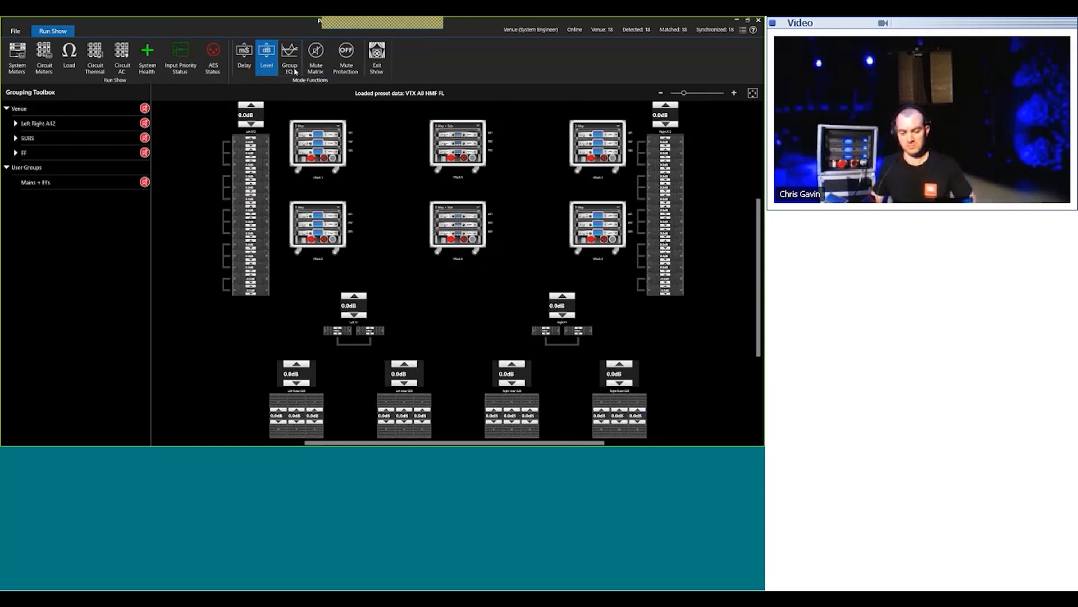
{"action": "left_click", "coordinate": [290, 62]}
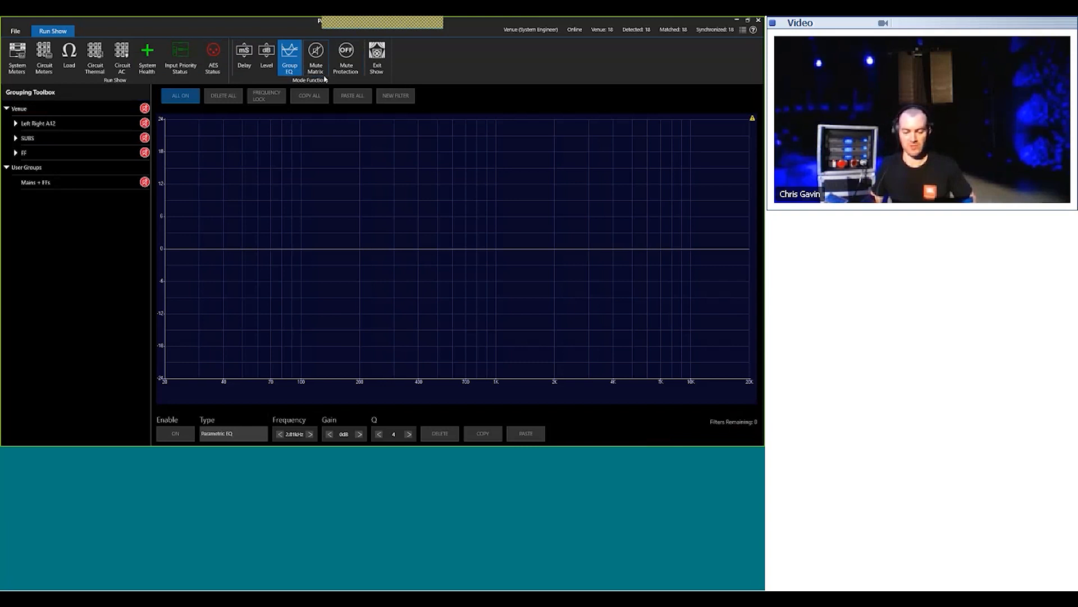
{"action": "left_click", "coordinate": [316, 57]}
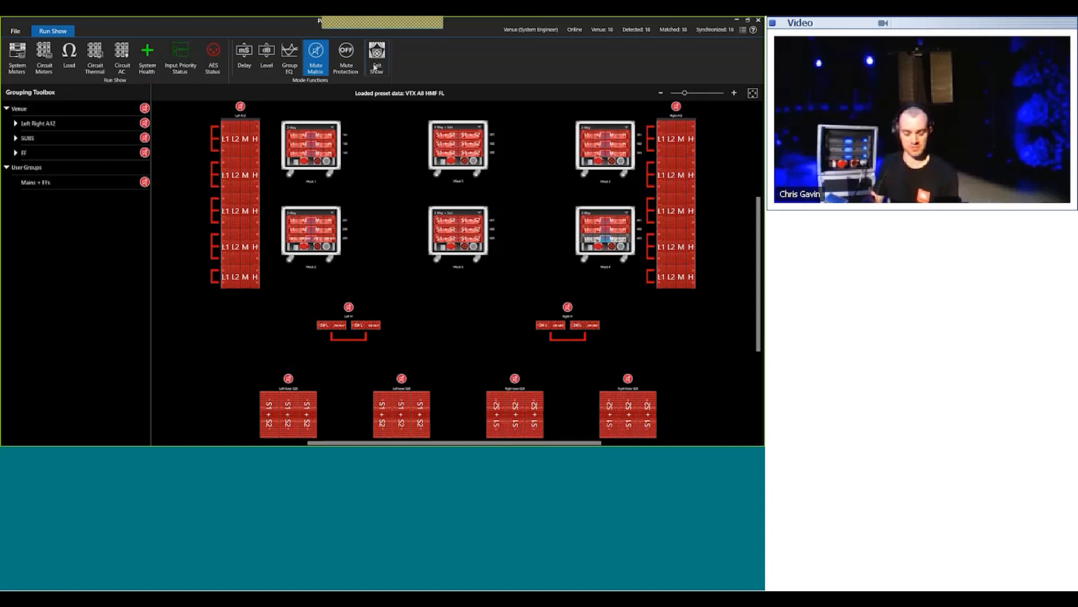
Step: Exit Run Show, return to the speaker presets and set the left outer G28 subwoofers' crossover to 80
{"action": "left_click", "coordinate": [375, 67]}
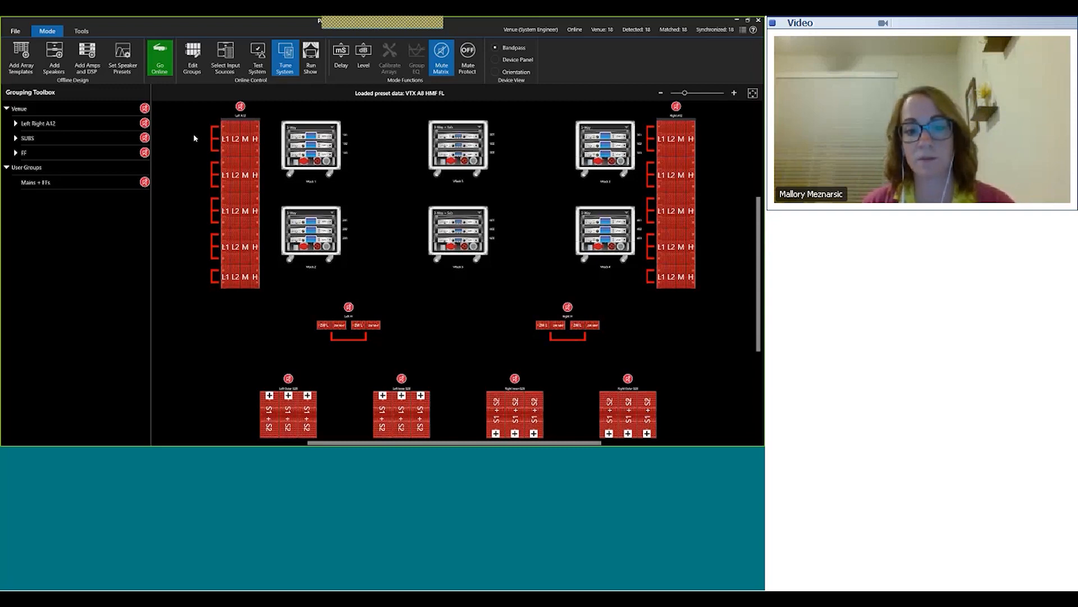
{"action": "left_click", "coordinate": [124, 66]}
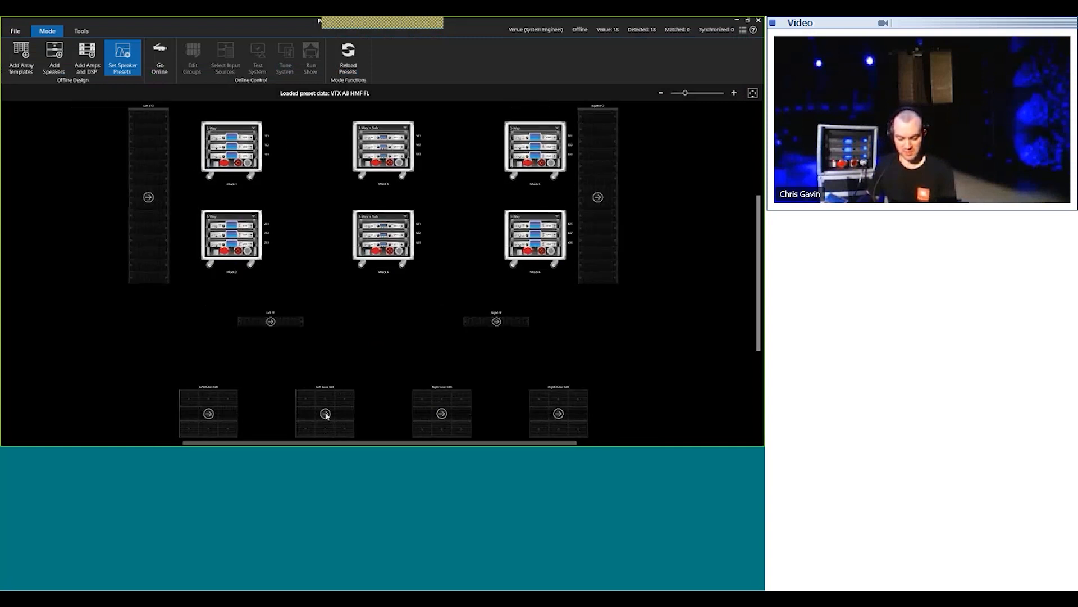
{"action": "left_click", "coordinate": [208, 414]}
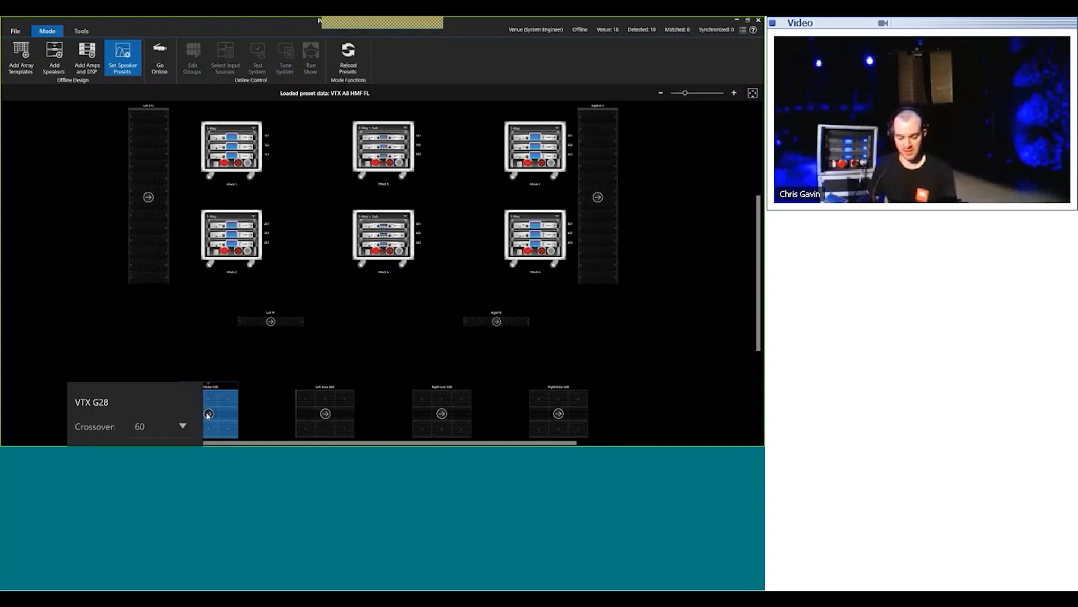
{"action": "left_click", "coordinate": [154, 426]}
{"action": "left_click", "coordinate": [155, 408]}
{"action": "left_click", "coordinate": [267, 403]}
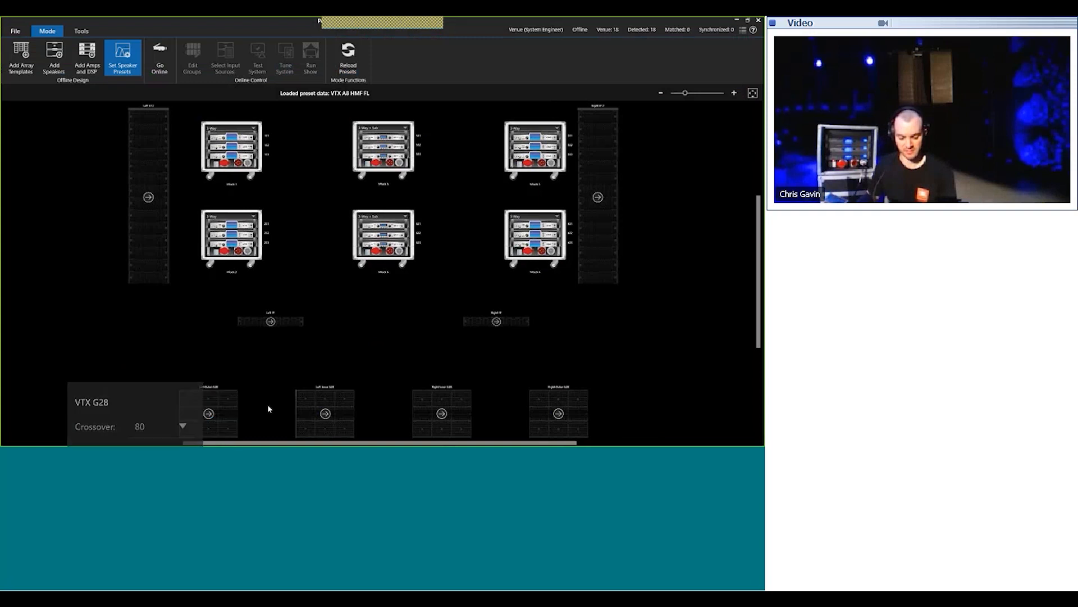
Step: Change the crossover preset of the left inner G28 subwoofers and go over to the right inner G28 preset
{"action": "left_click", "coordinate": [325, 414]}
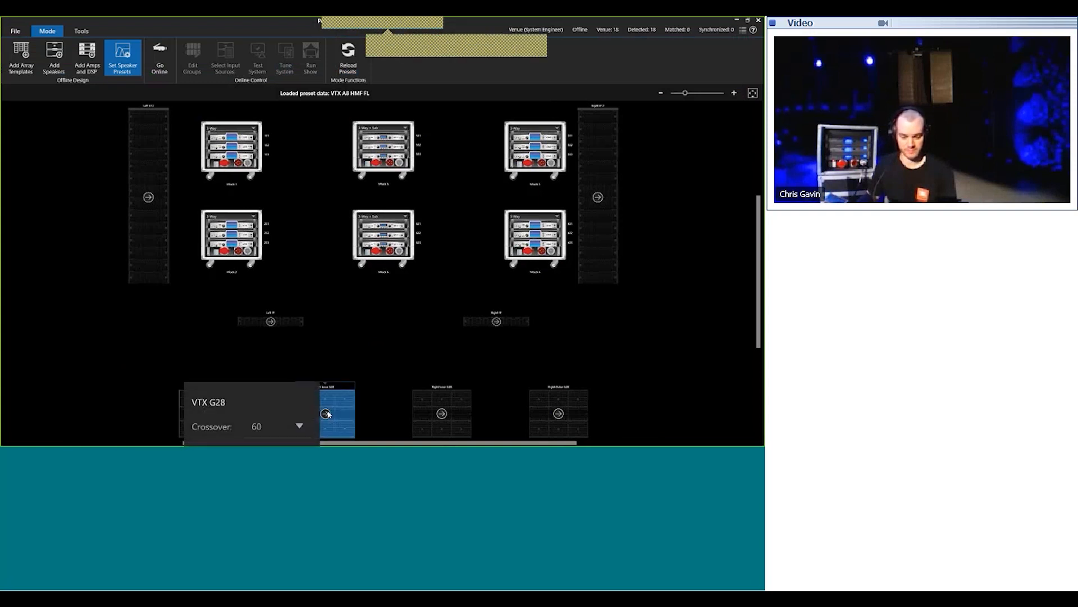
{"action": "left_click", "coordinate": [296, 426]}
{"action": "left_click", "coordinate": [268, 403]}
{"action": "left_click", "coordinate": [441, 414]}
{"action": "left_click", "coordinate": [442, 416]}
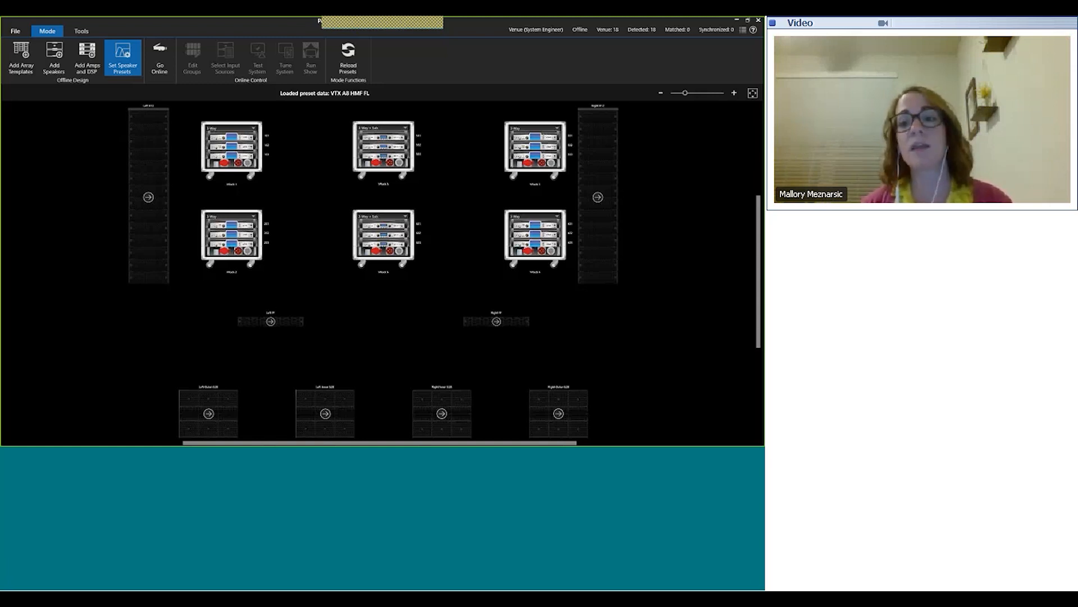
Step: Switch to the PM Webinar V1 PowerPoint slide show and advance to the closing questions and contact slide
{"action": "key", "text": "alt+Tab"}
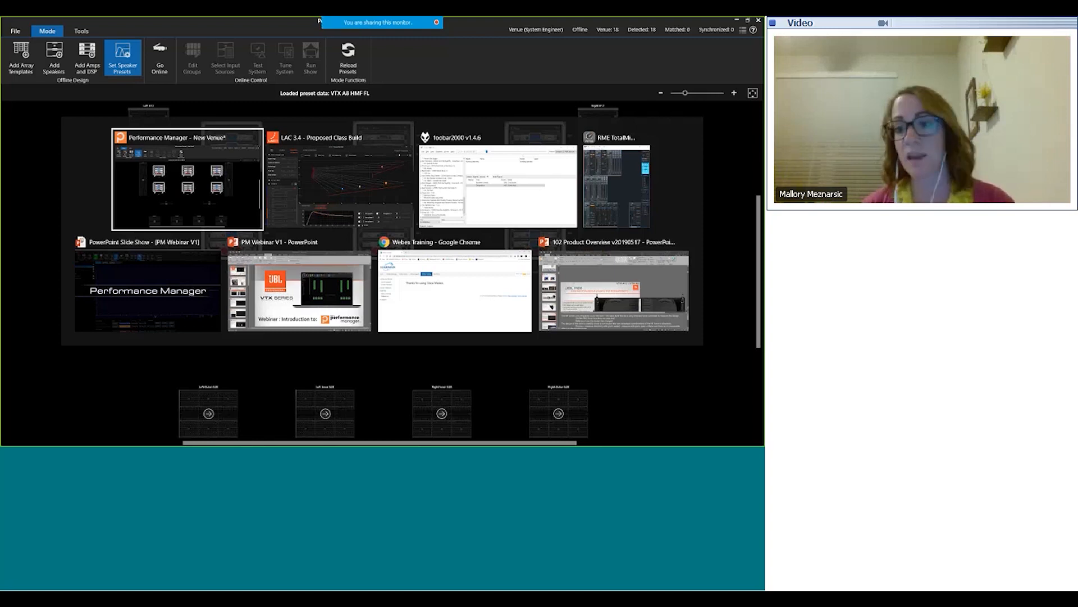
{"action": "key", "text": "alt+Tab"}
{"action": "key", "text": "alt+Tab"}
{"action": "key", "text": "alt+Tab"}
{"action": "key", "text": "alt+Tab"}
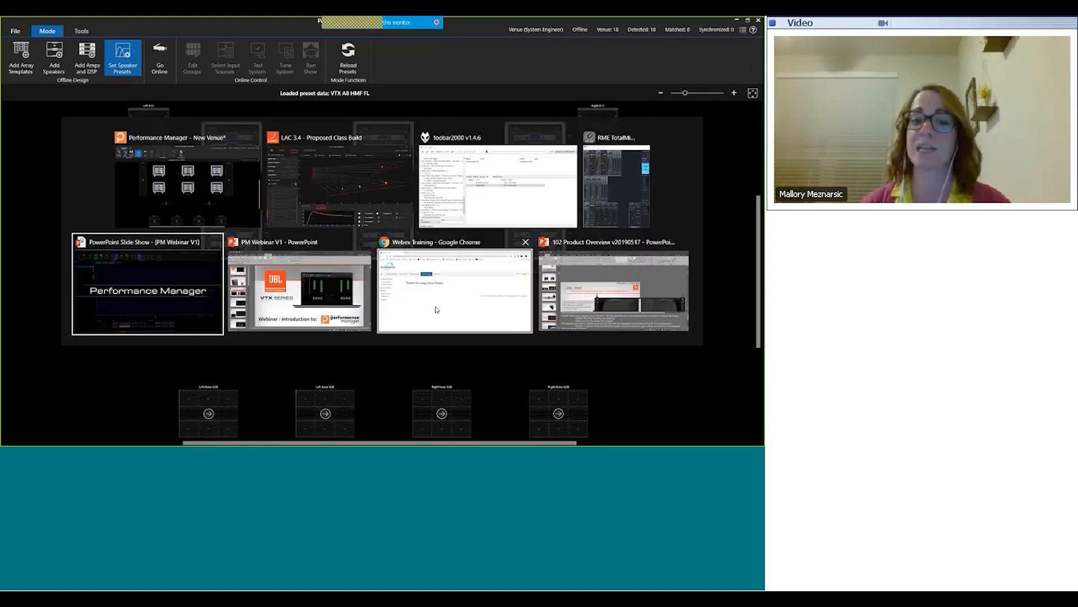
{"action": "key", "text": "Right"}
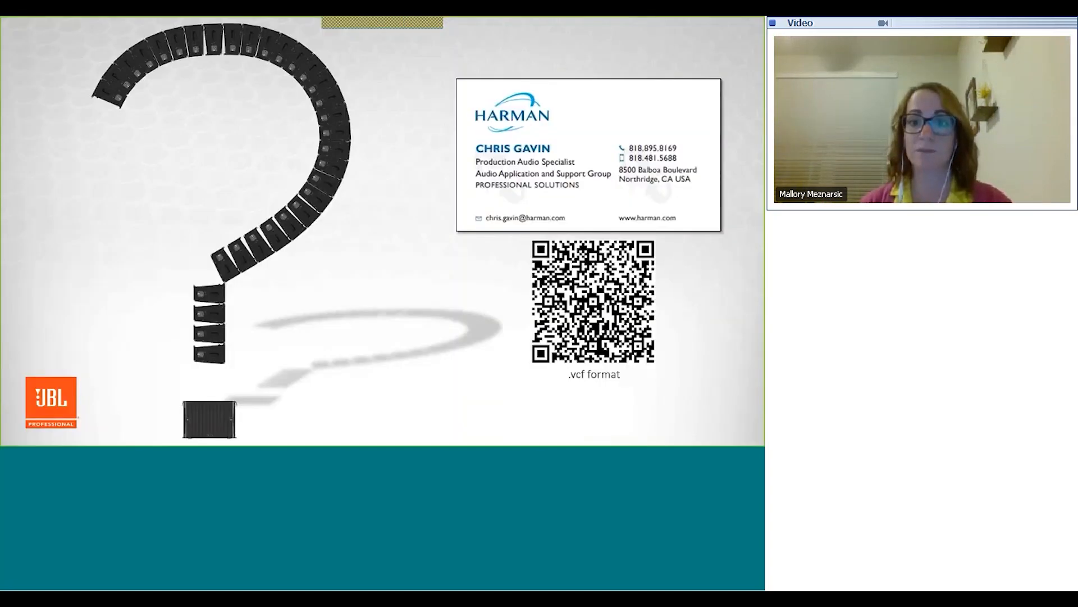